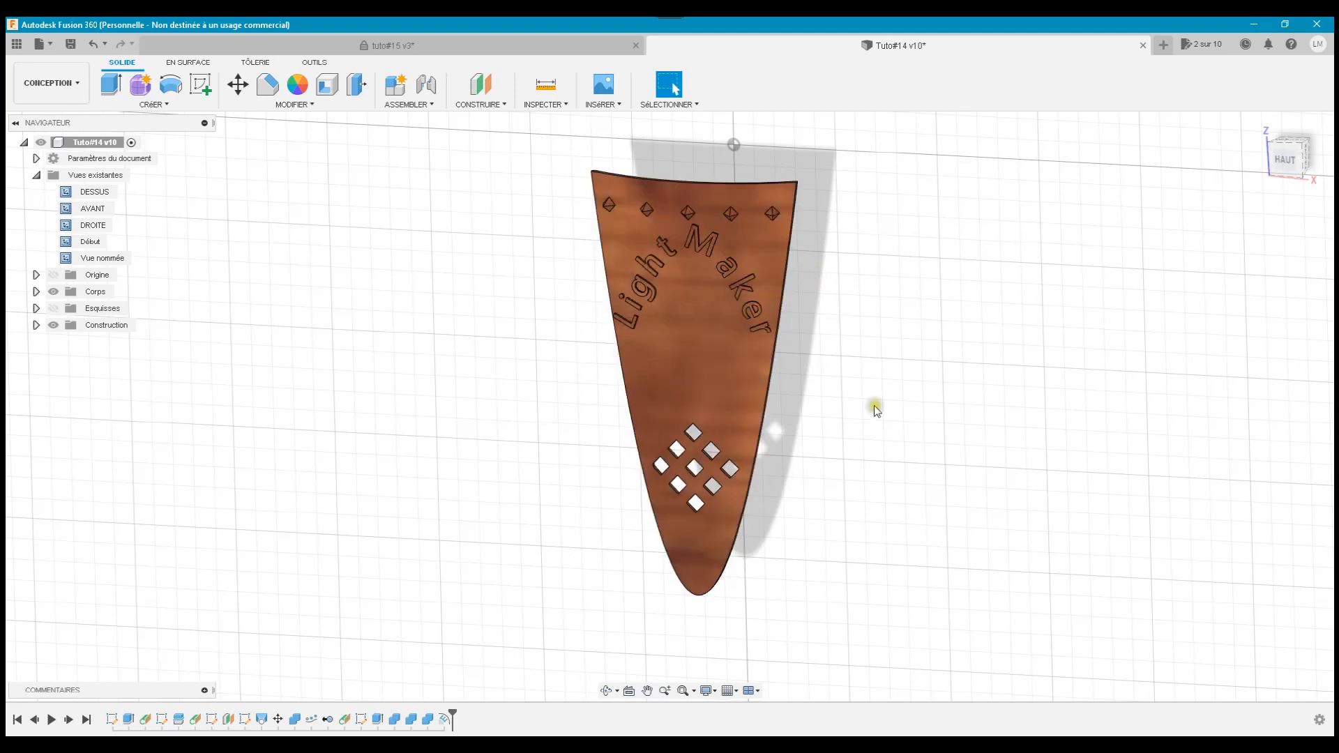
left_click_drag(1278, 163, 1274, 181)
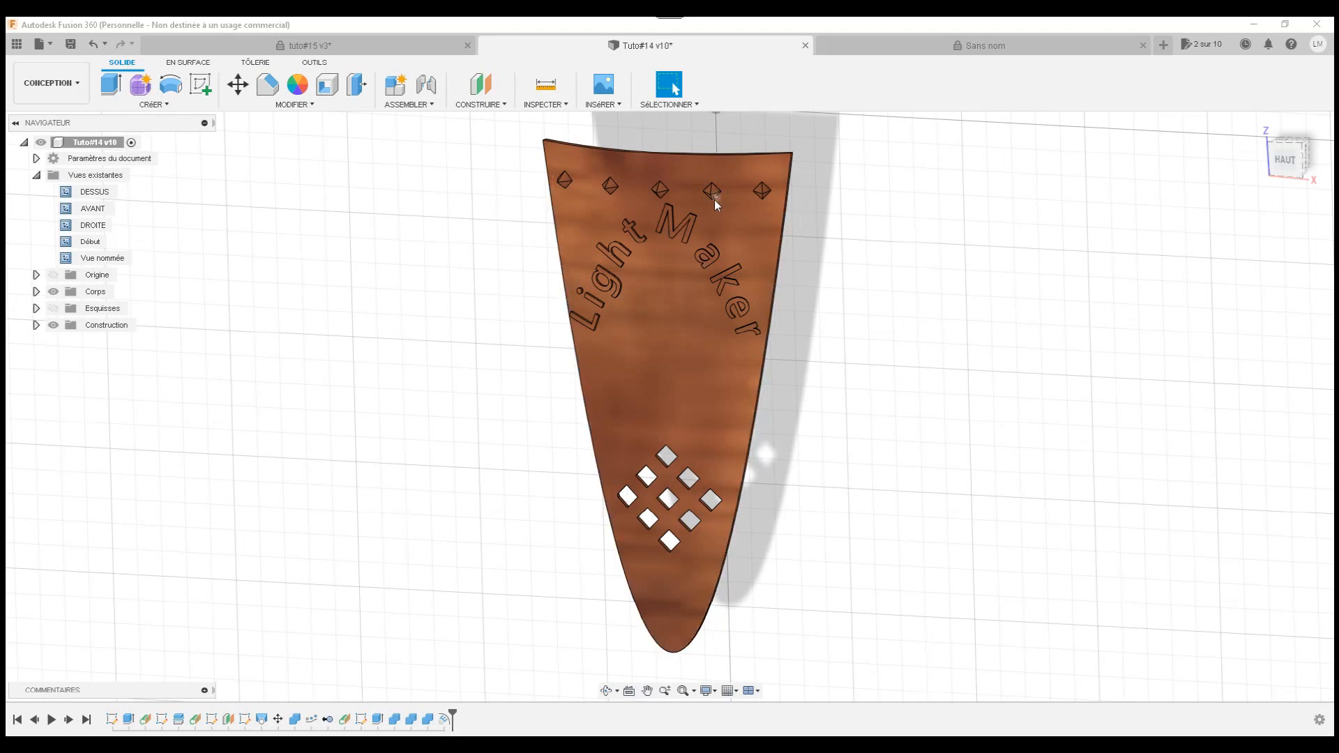
middle_click_drag(723, 211, 715, 259, "shift")
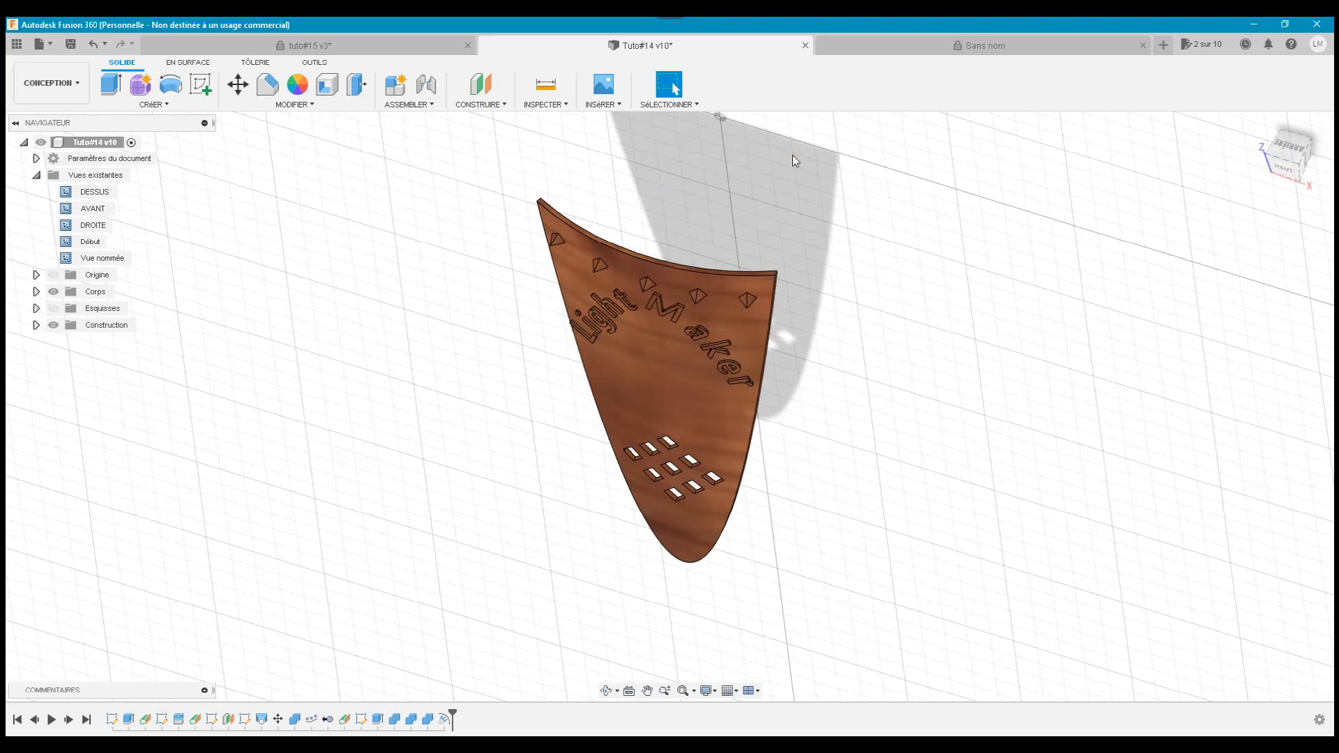
Switch to the empty unsaved design and start a sketch on the horizontal XY plane
left_click(907, 47)
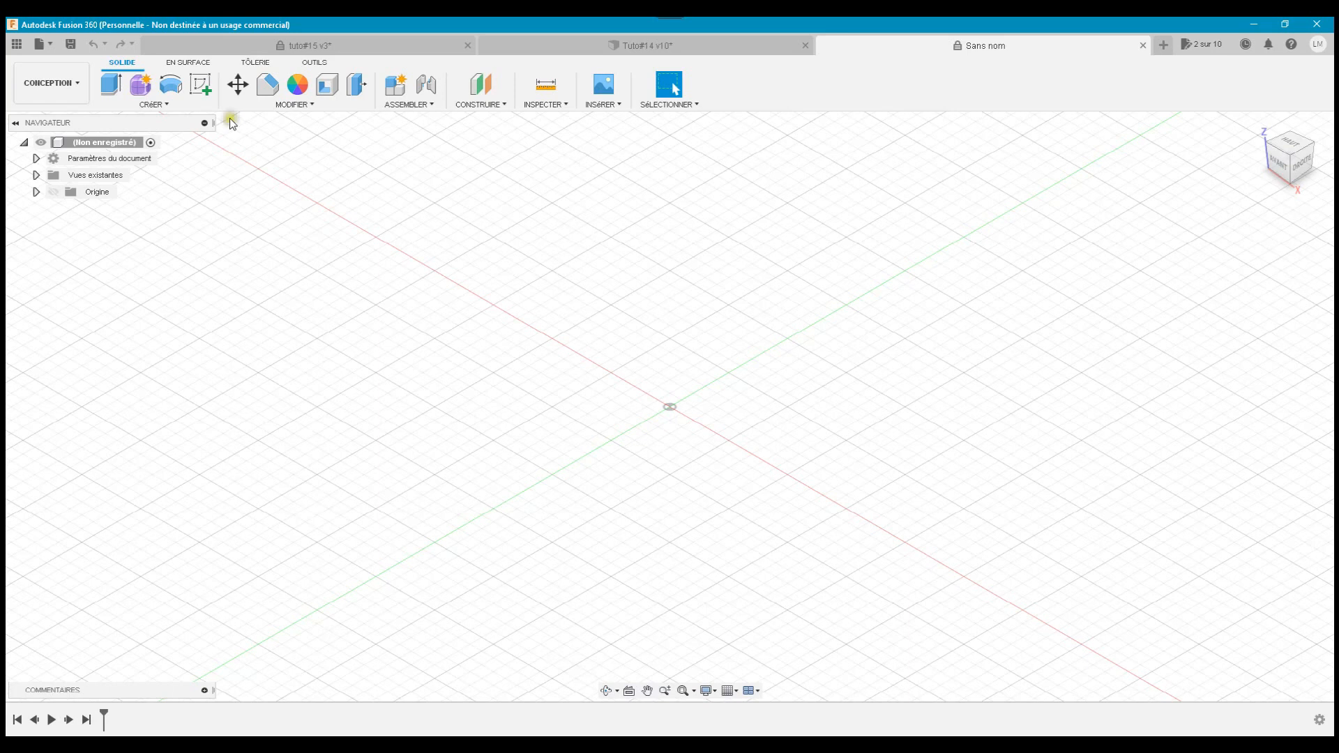
left_click(201, 84)
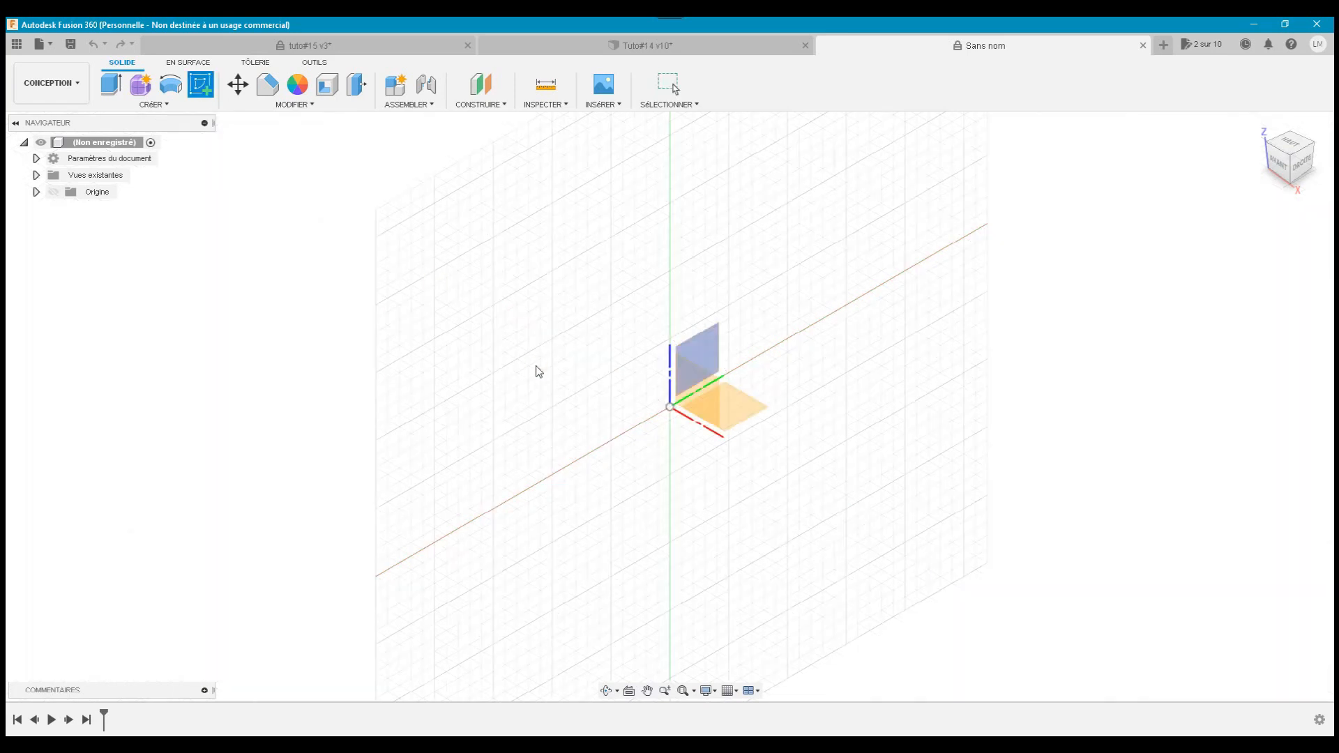
left_click(669, 444)
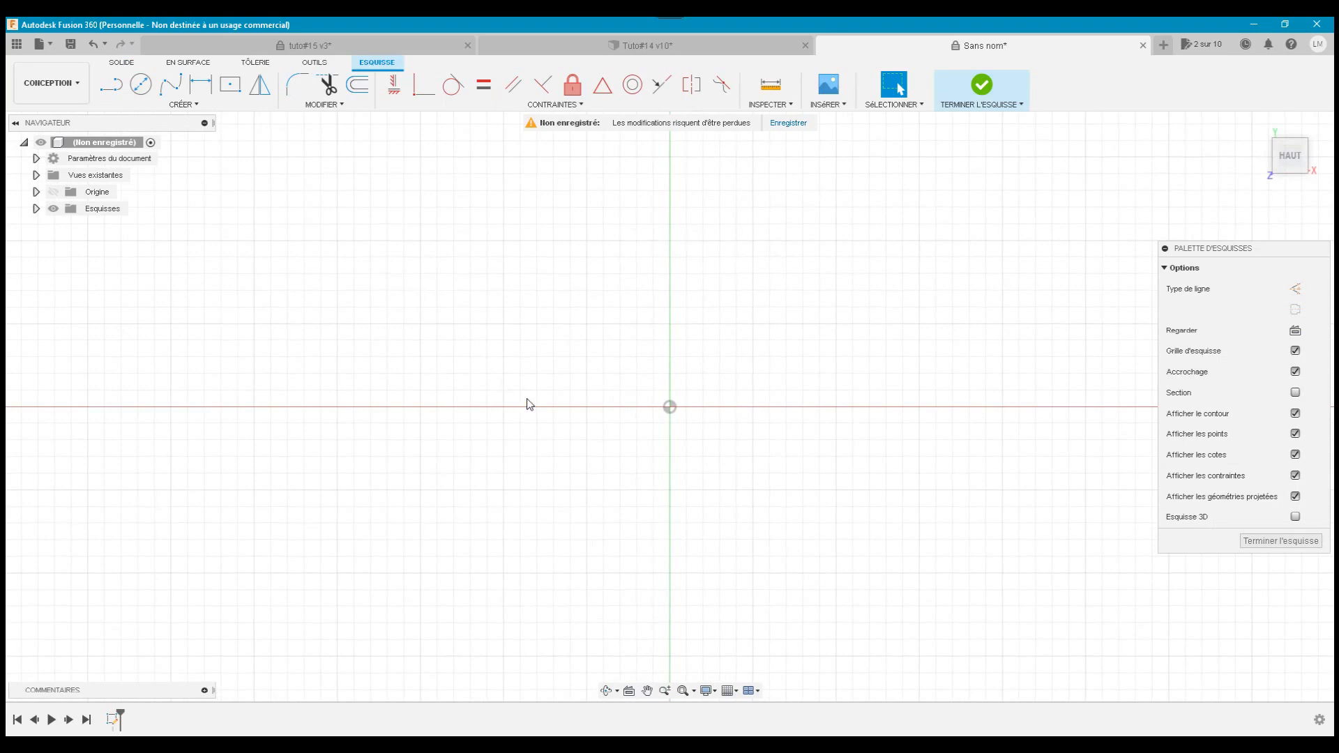
Sketch a three-point arc spanning 100 mm along the red axis, centred on the origin and dipping about 15 mm below it
left_click(185, 105)
mouse_move(206, 166)
left_click(319, 166)
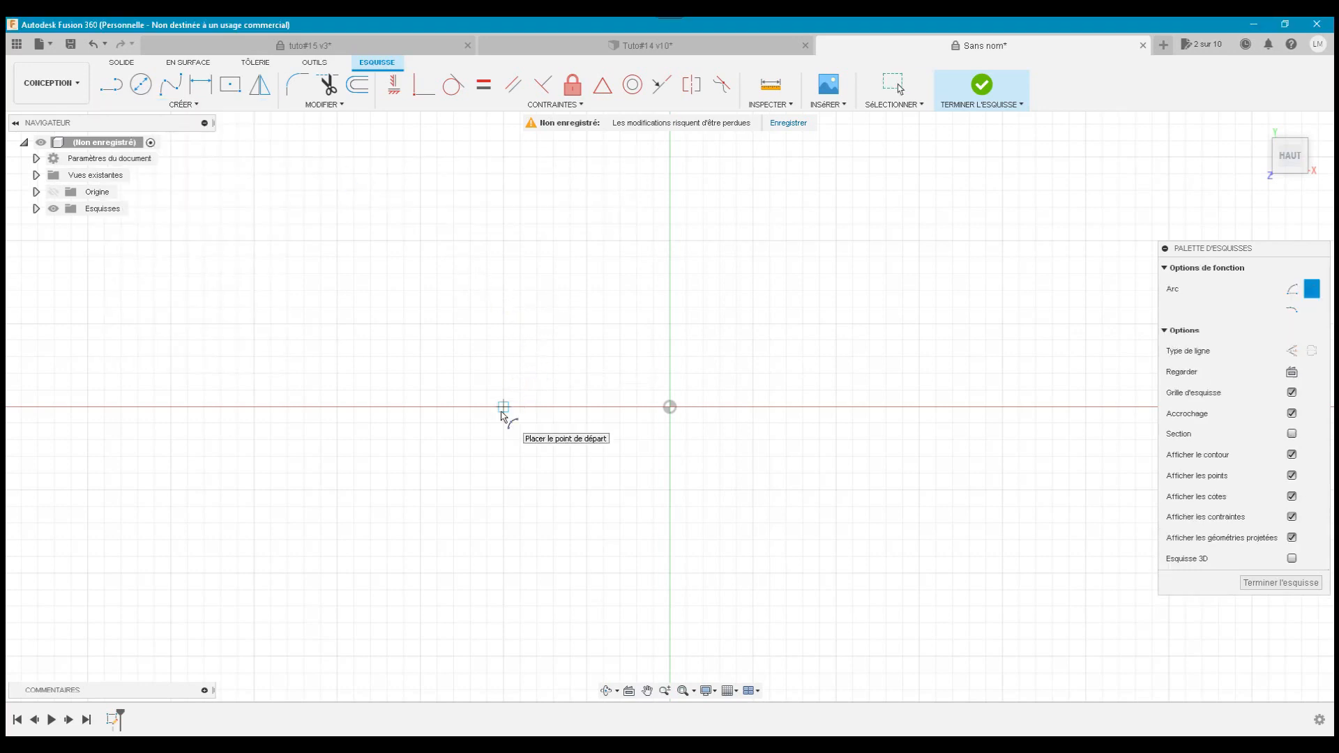
left_click(503, 408)
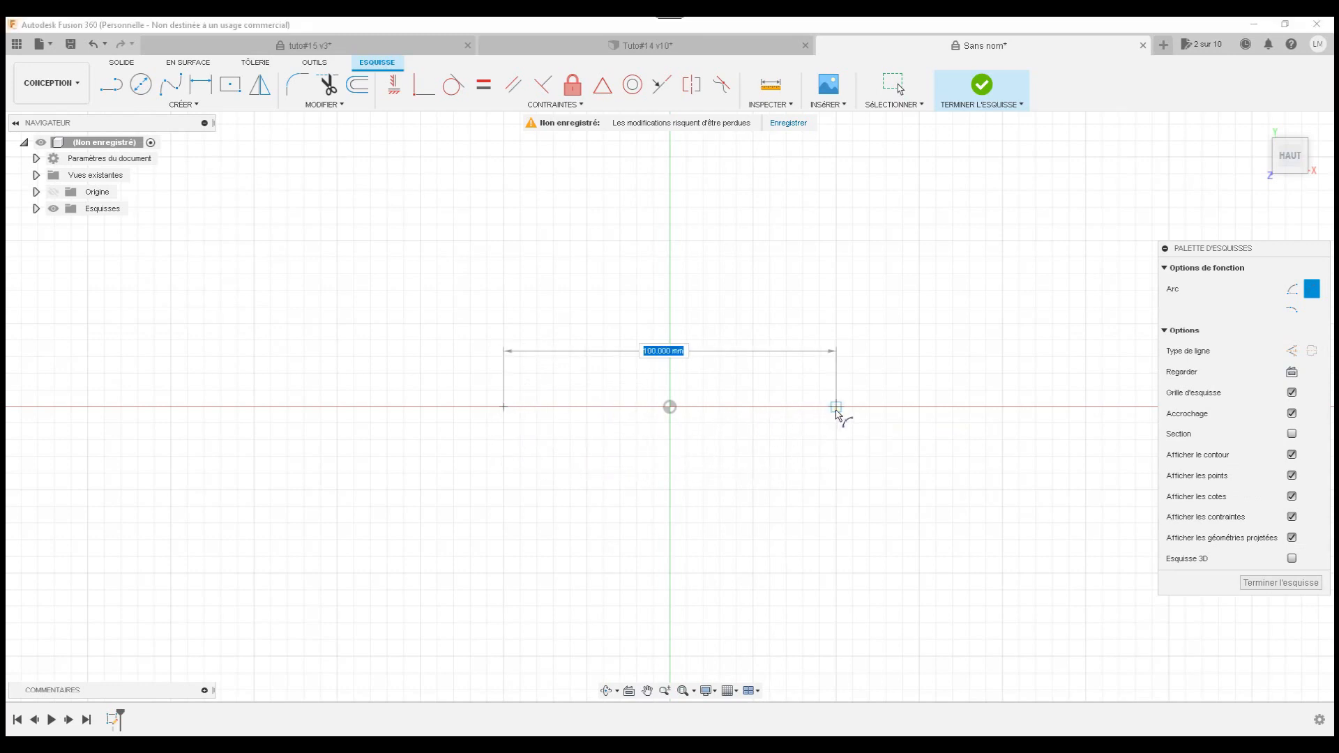
left_click(837, 408)
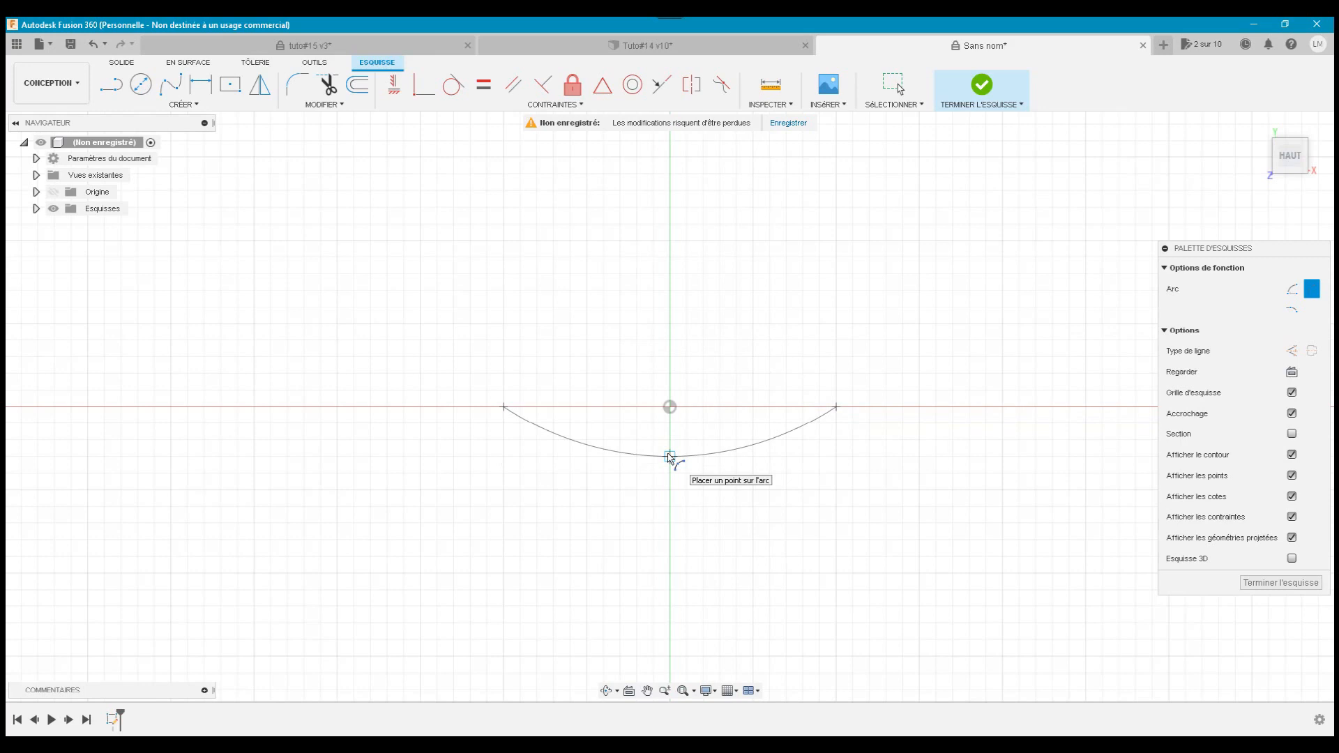
left_click(669, 458)
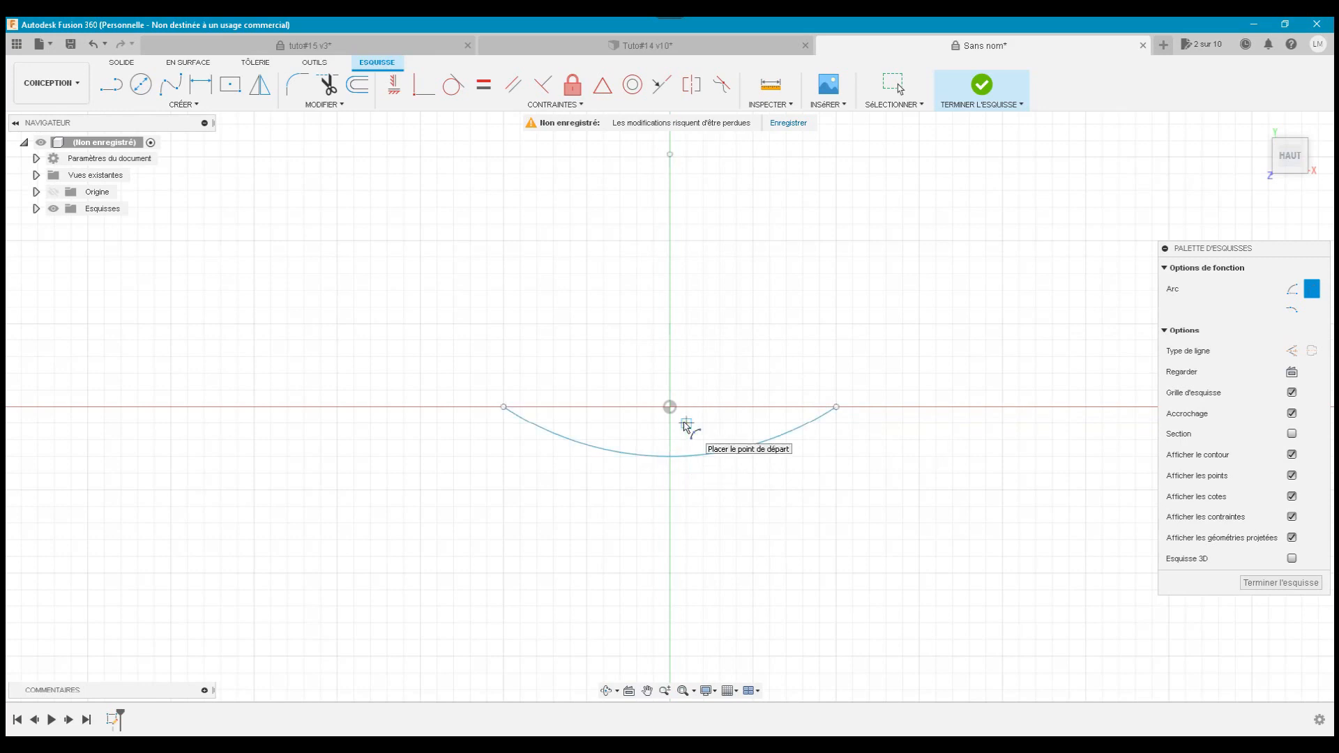
key("Escape")
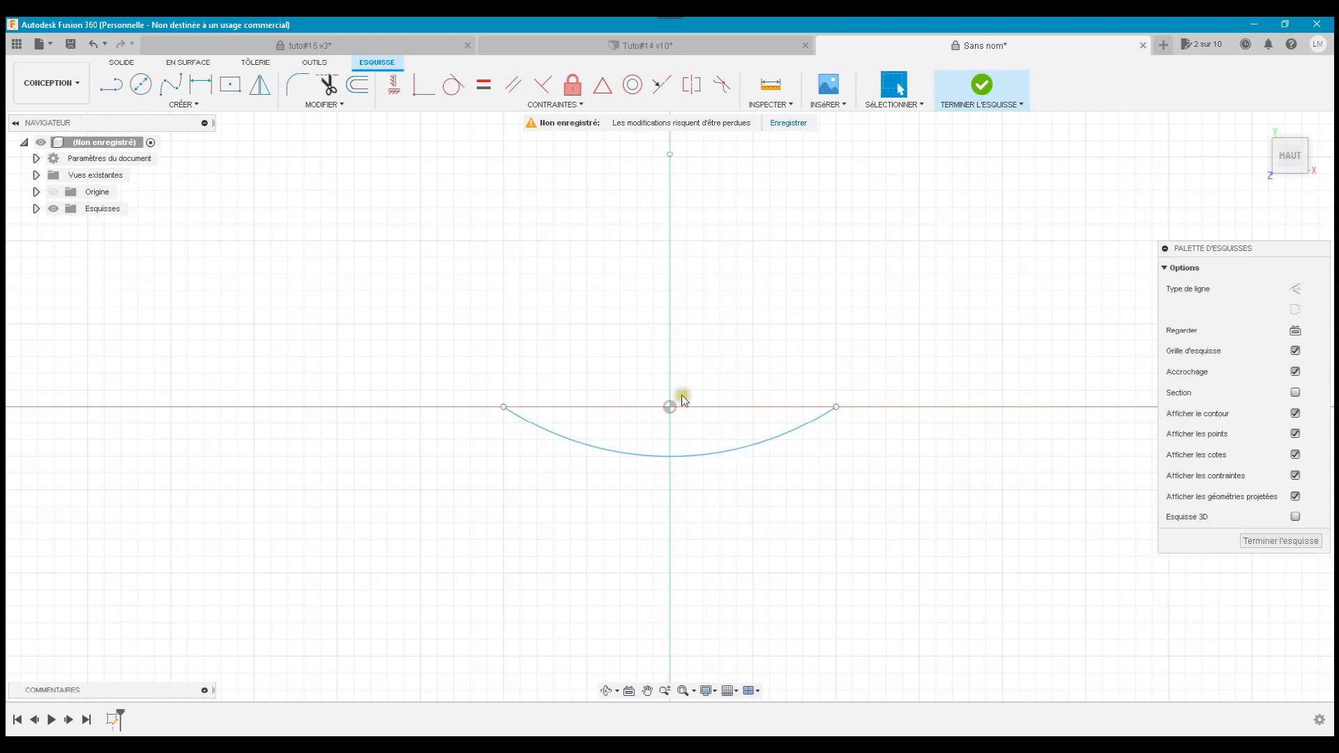
Offset the arc 2 mm outward to create a parallel second arc
left_click(362, 100)
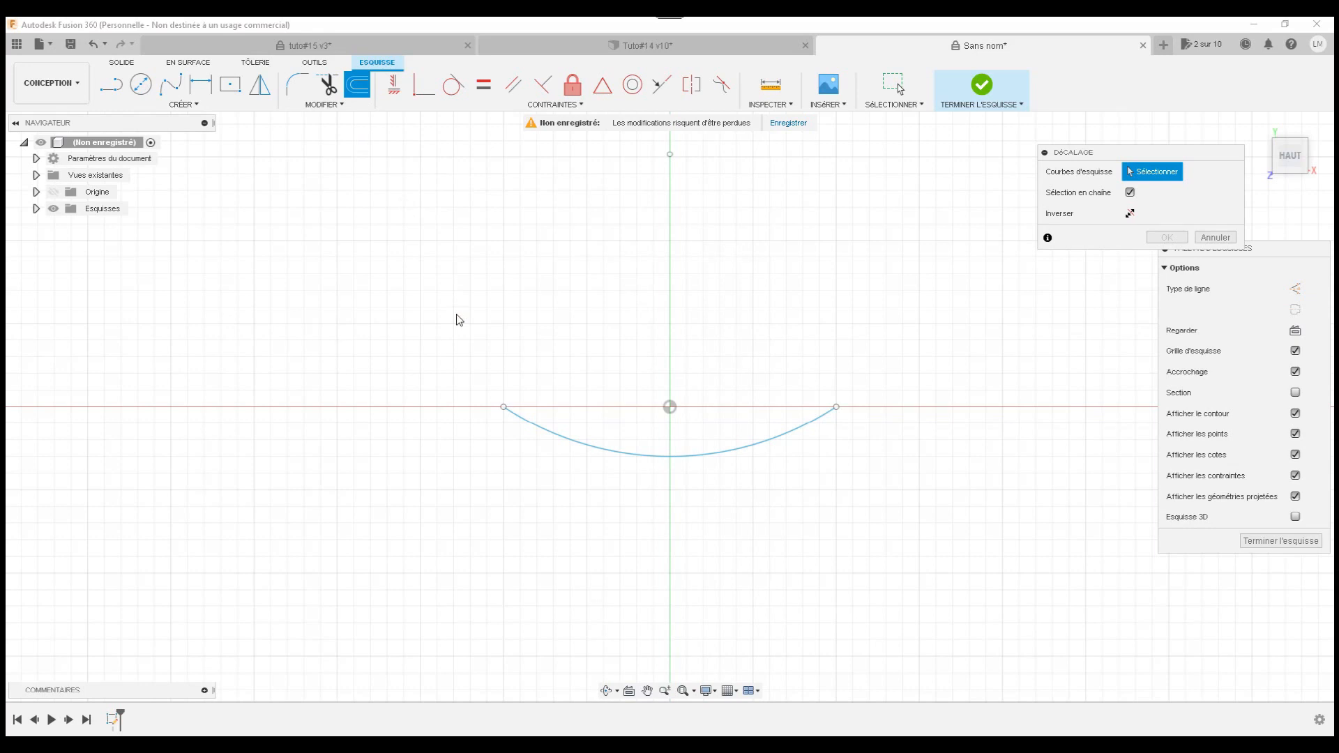
left_click(598, 453)
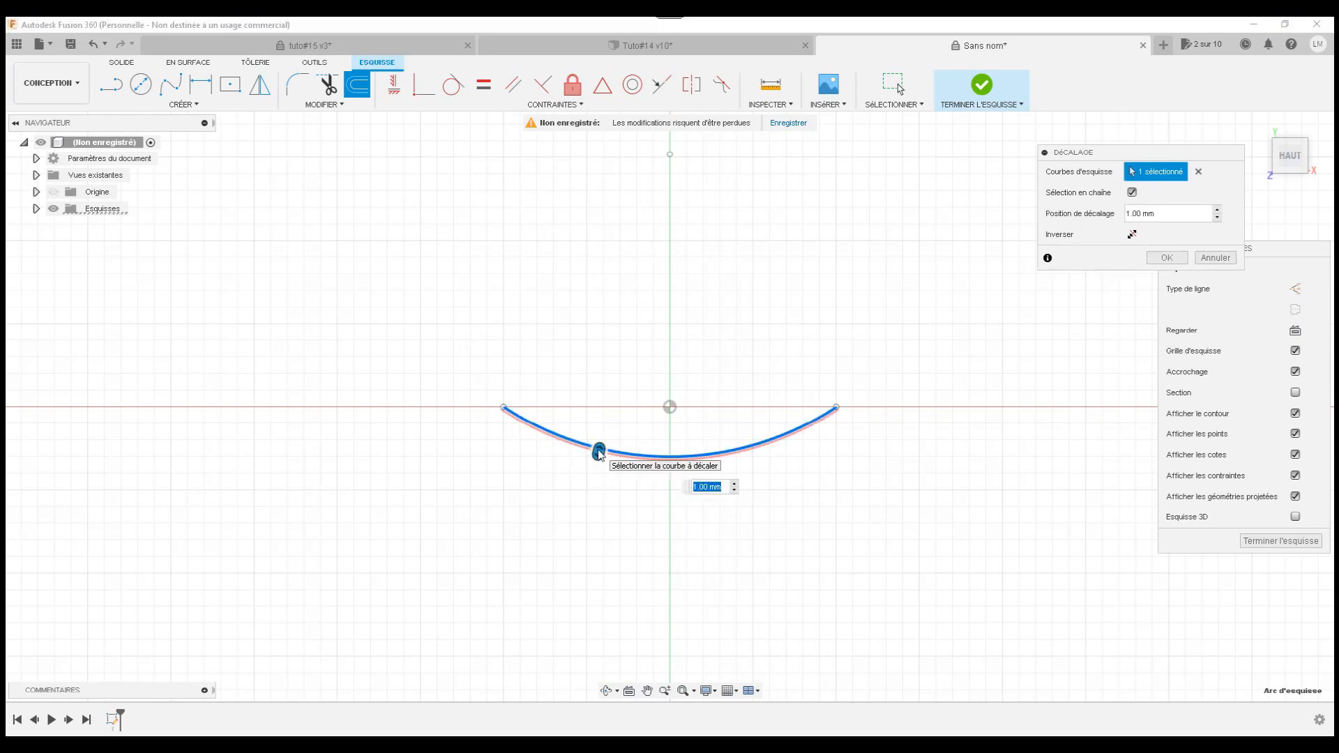
type("2")
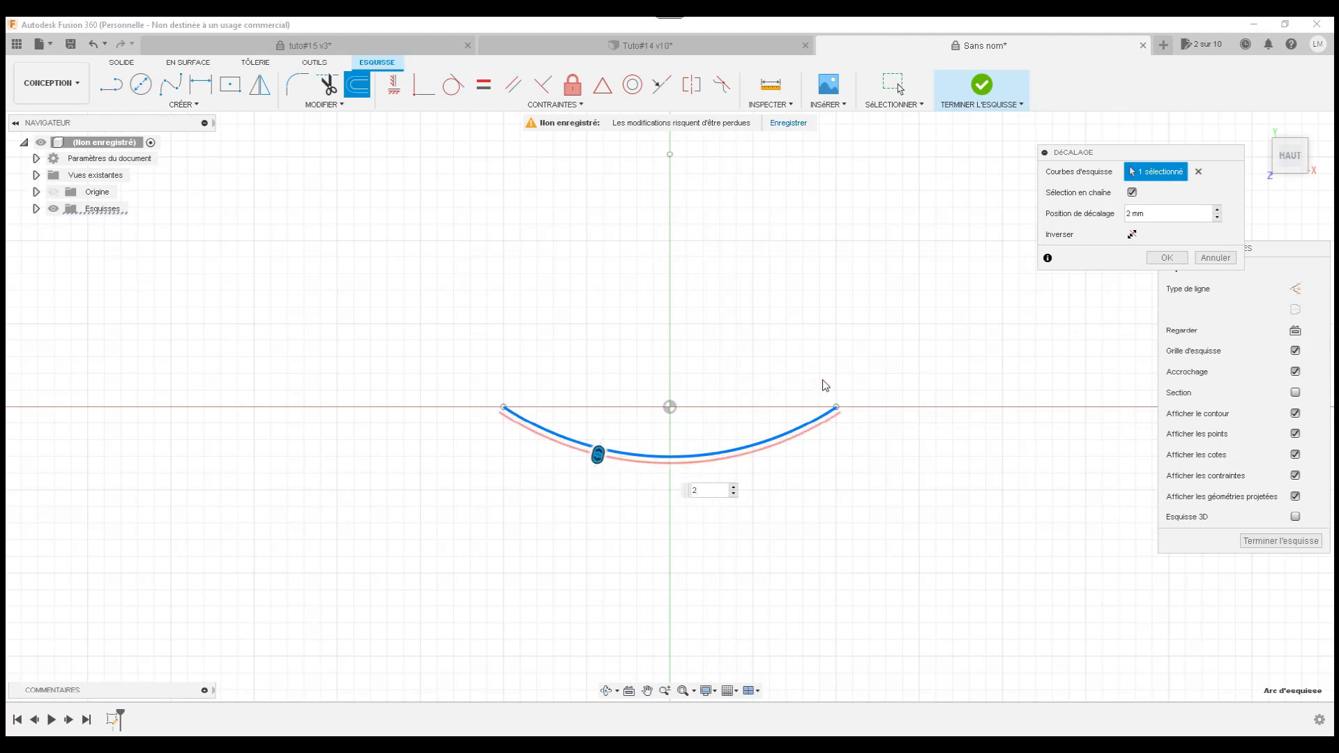
left_click(1165, 258)
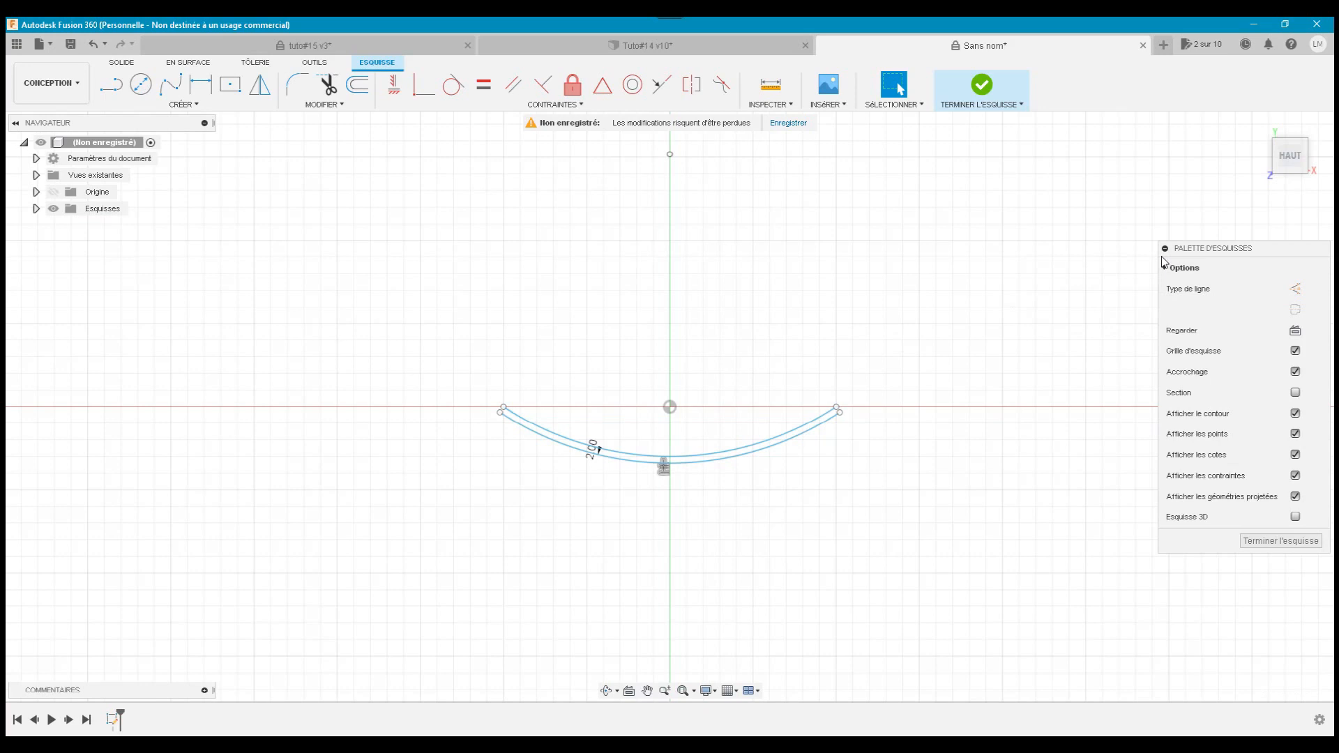
Close both ends of the two parallel arcs with short straight lines and finish the sketch
left_click(531, 404)
scroll(525, 407, "up", 4)
left_click(502, 403)
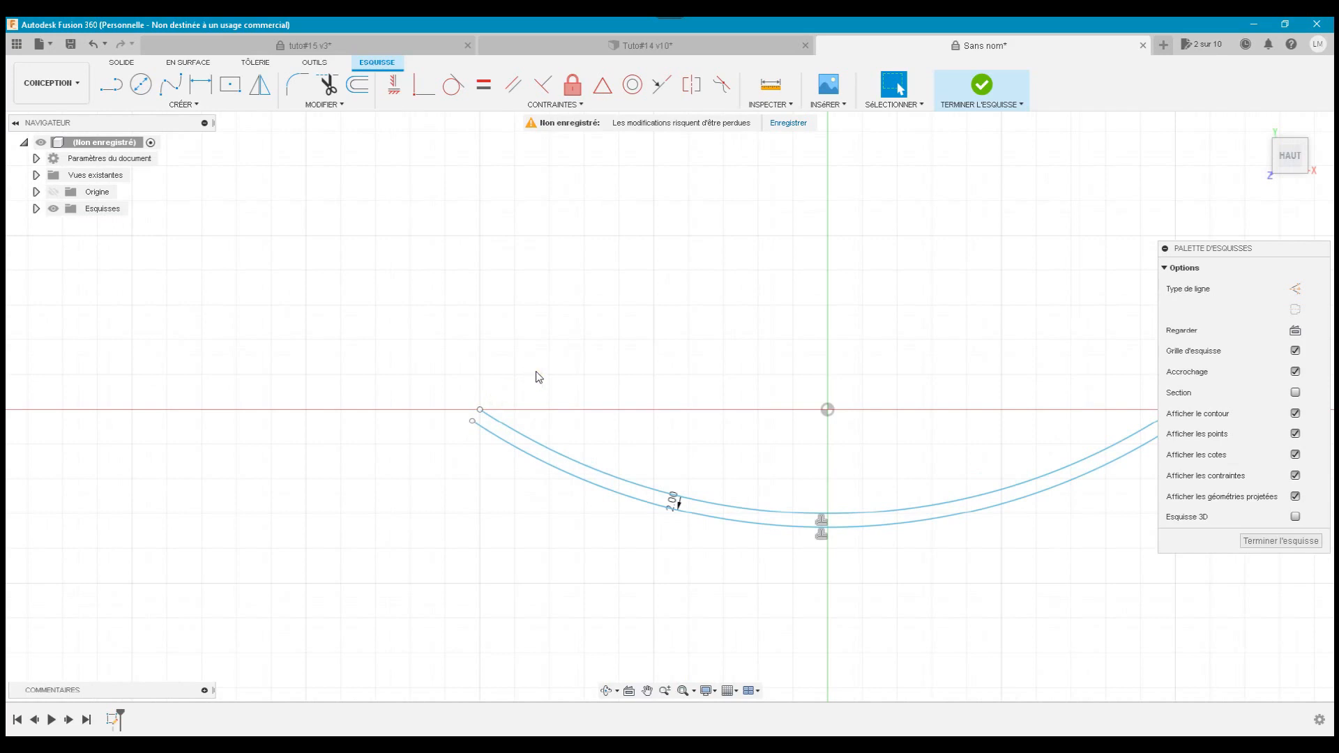
left_click(111, 86)
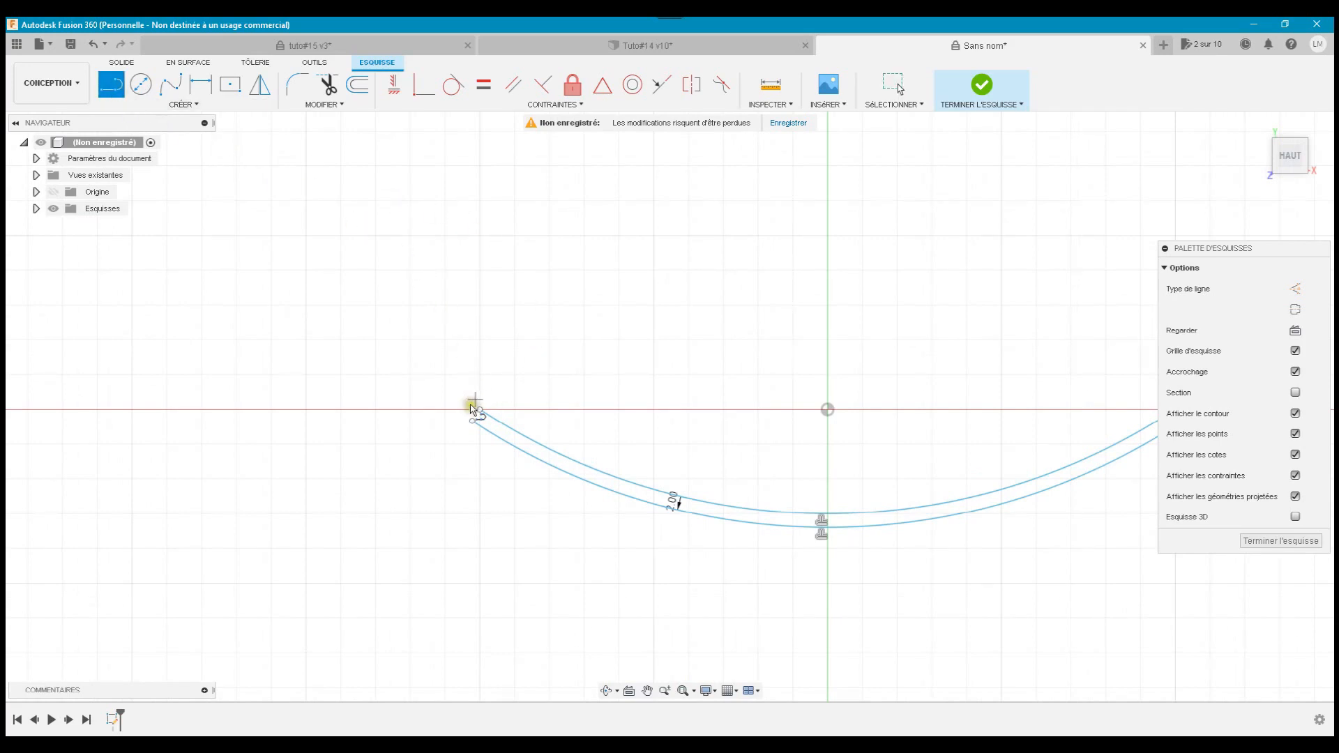
left_click(477, 411)
left_click(479, 411)
scroll(624, 384, "down", 2)
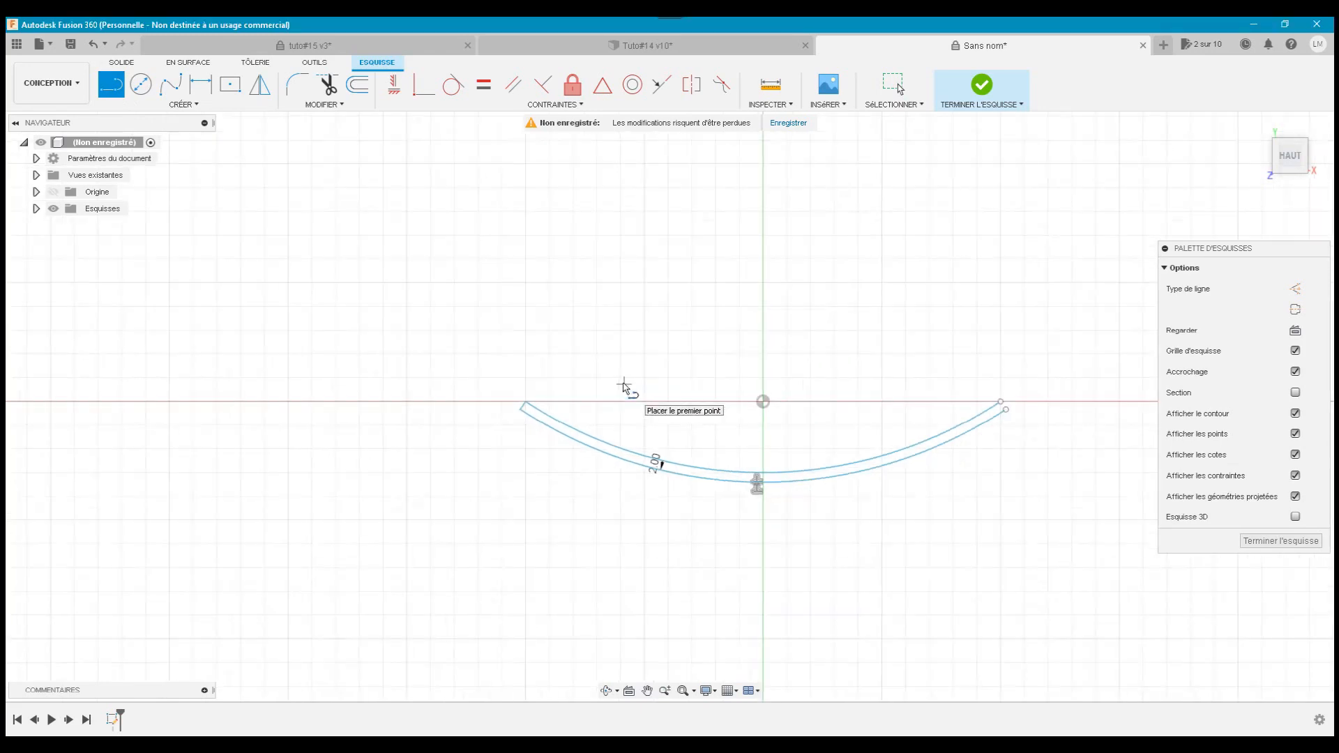
scroll(1030, 362, "up", 2)
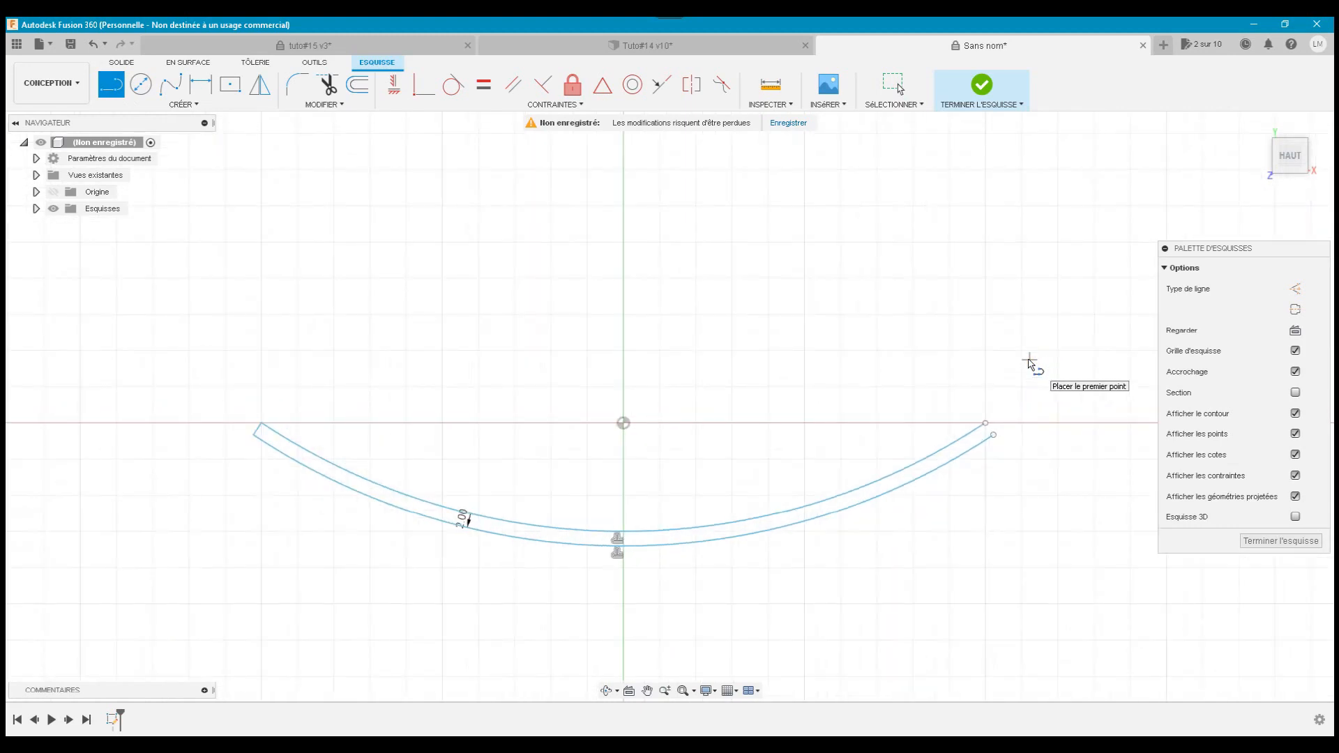
left_click(985, 423)
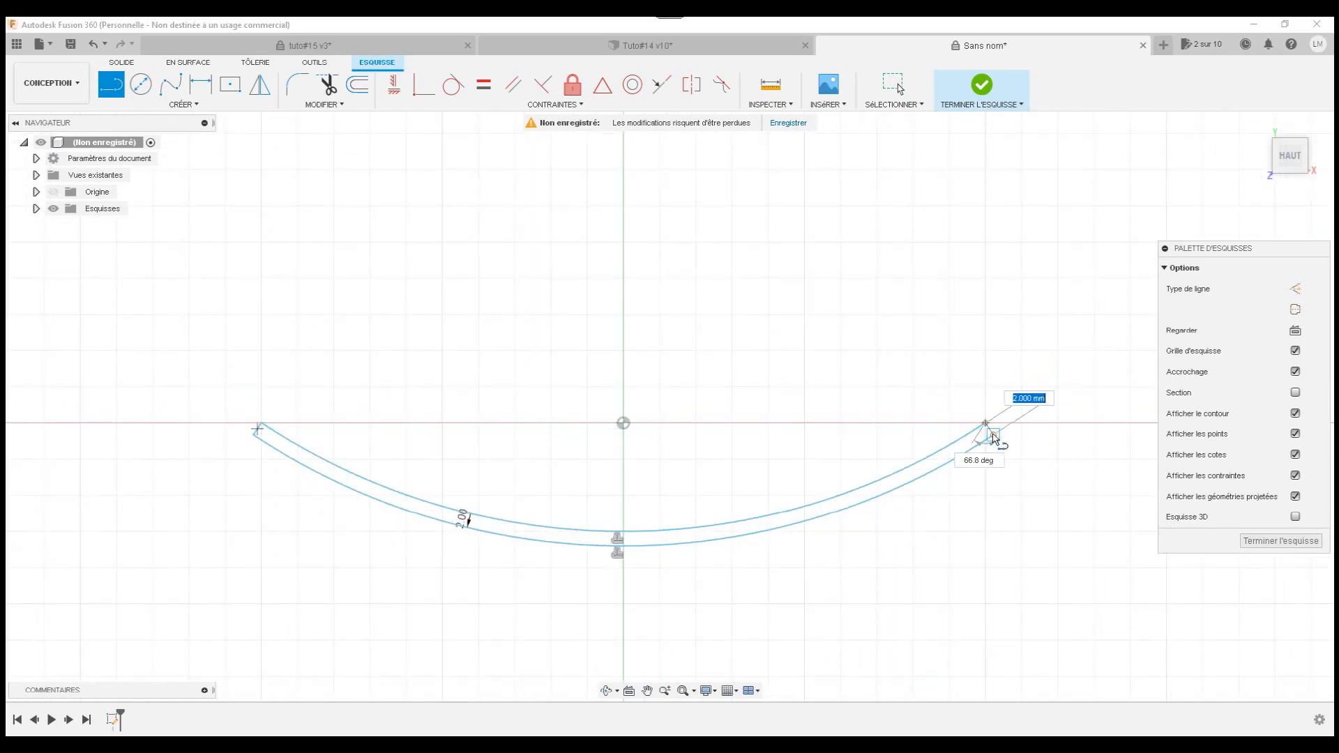
left_click(993, 434)
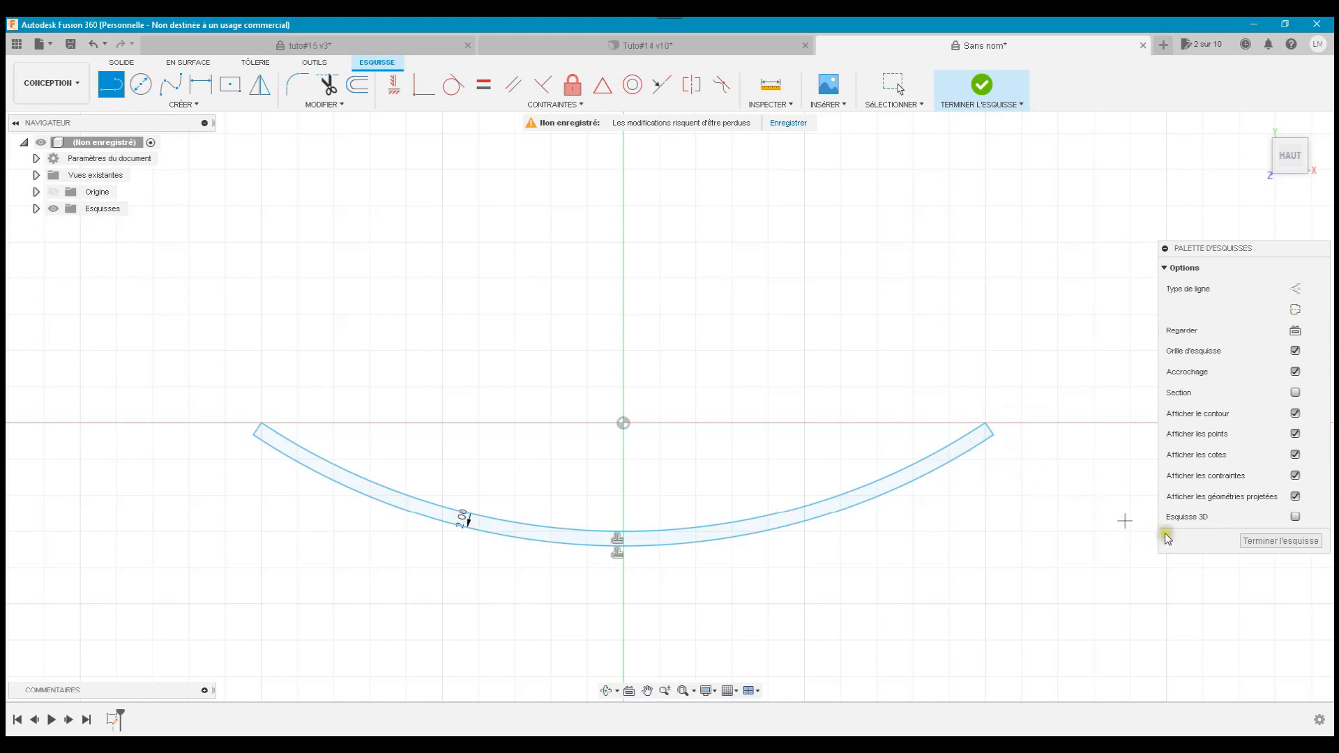
left_click(1267, 544)
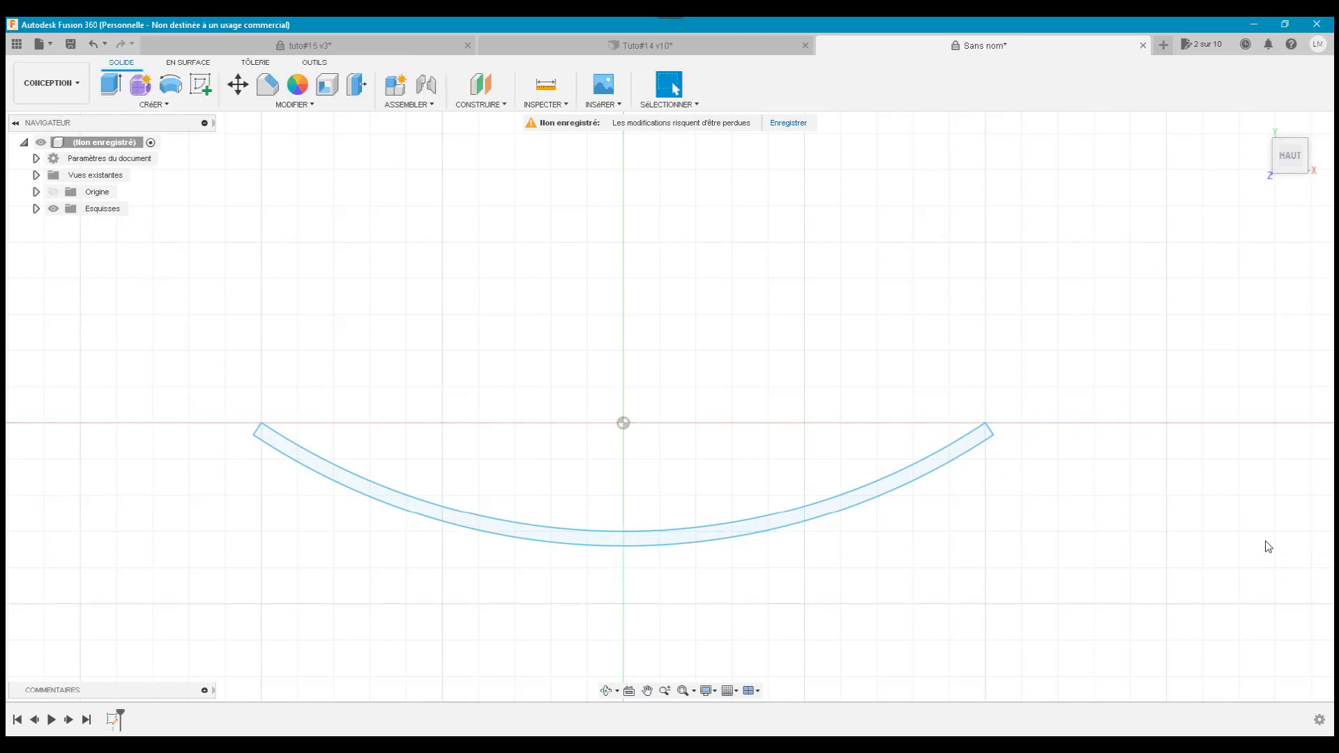
Extrude the closed curved profile upward 200 mm as a new body
left_click(1258, 123)
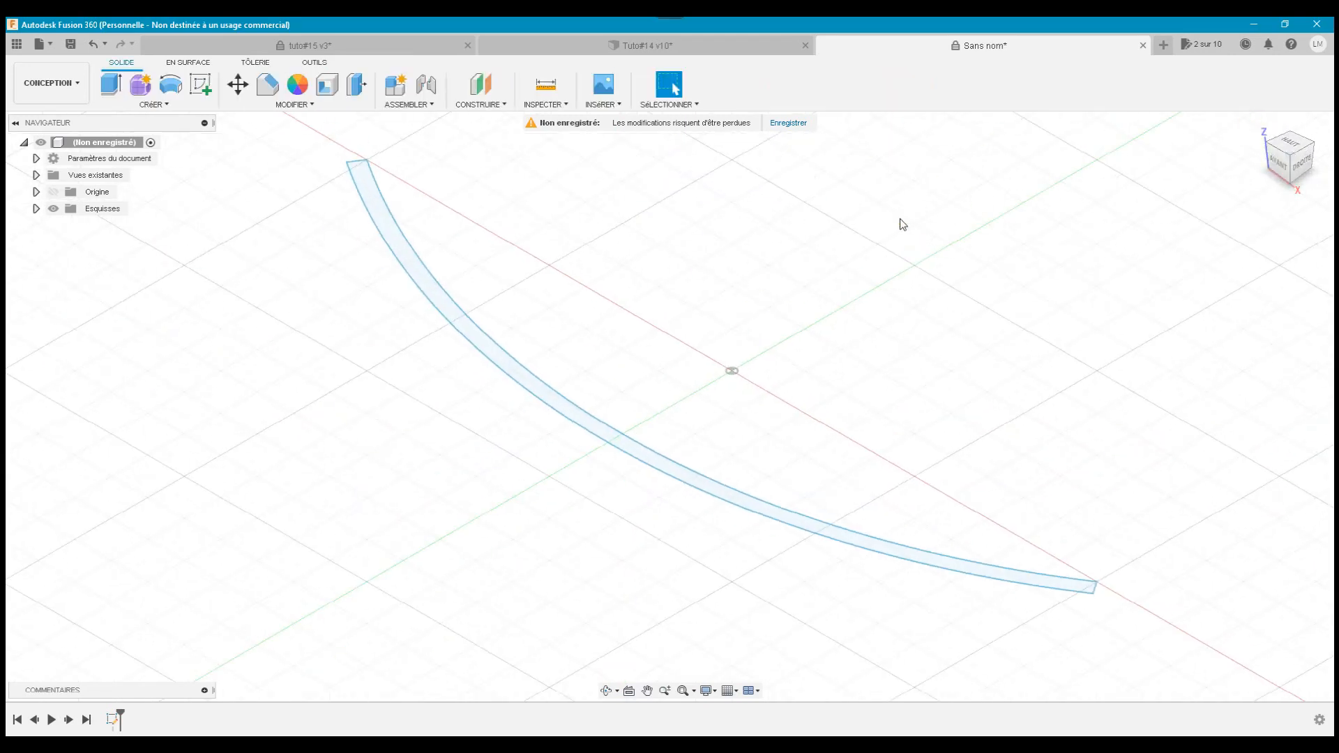
scroll(900, 219, "up", 3)
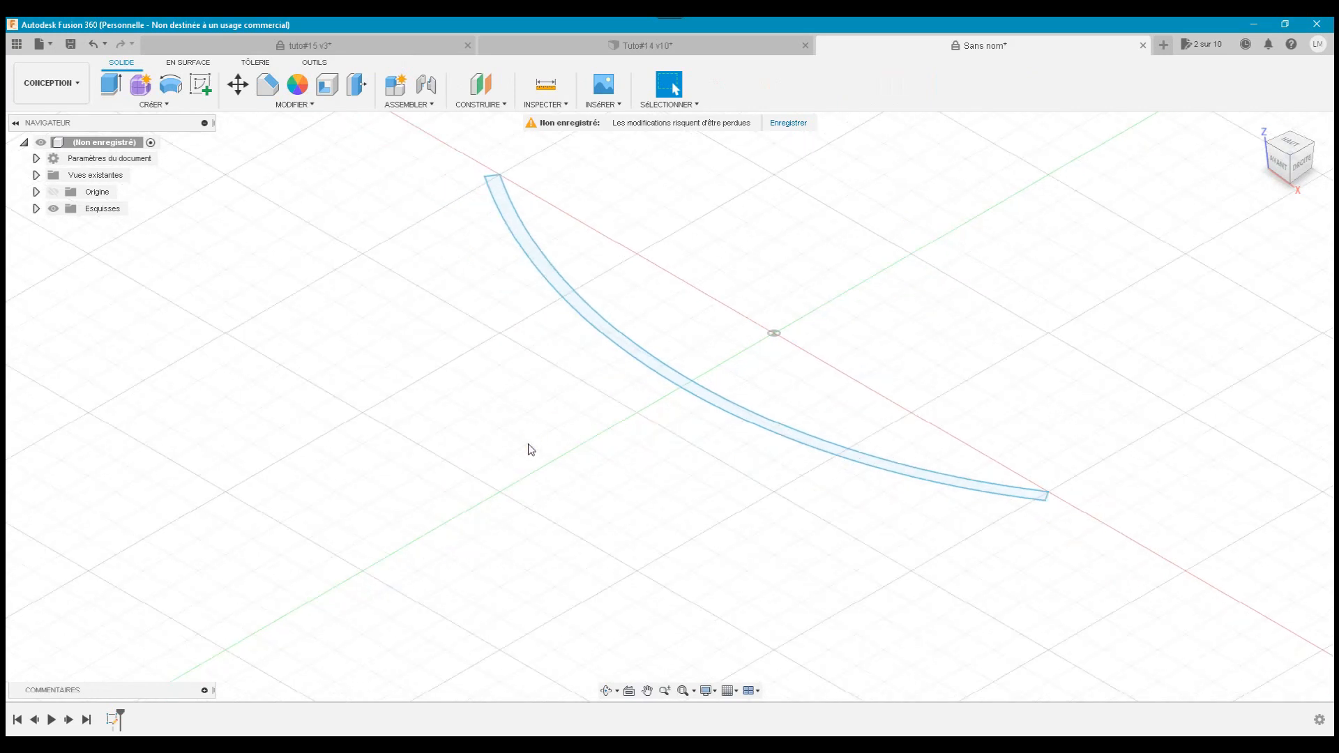
scroll(528, 444, "up", 2)
scroll(528, 447, "up", 1)
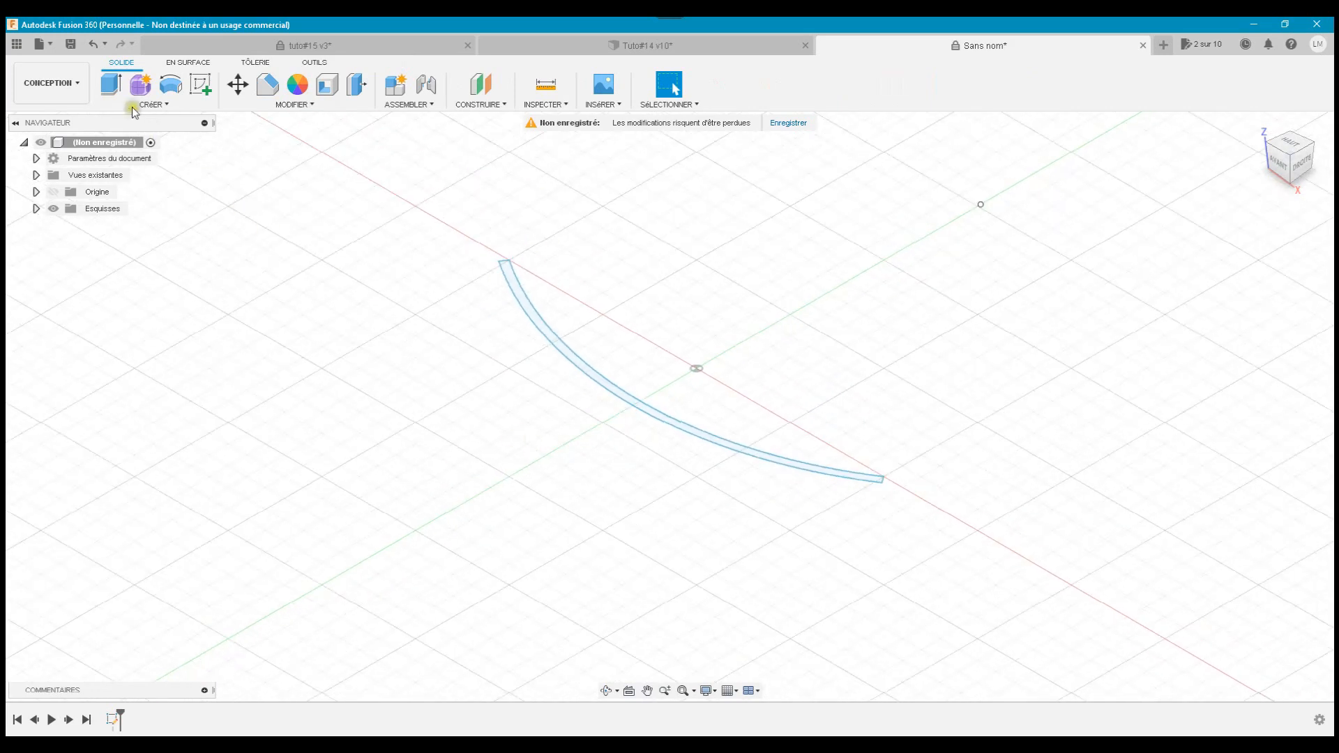
left_click(109, 87)
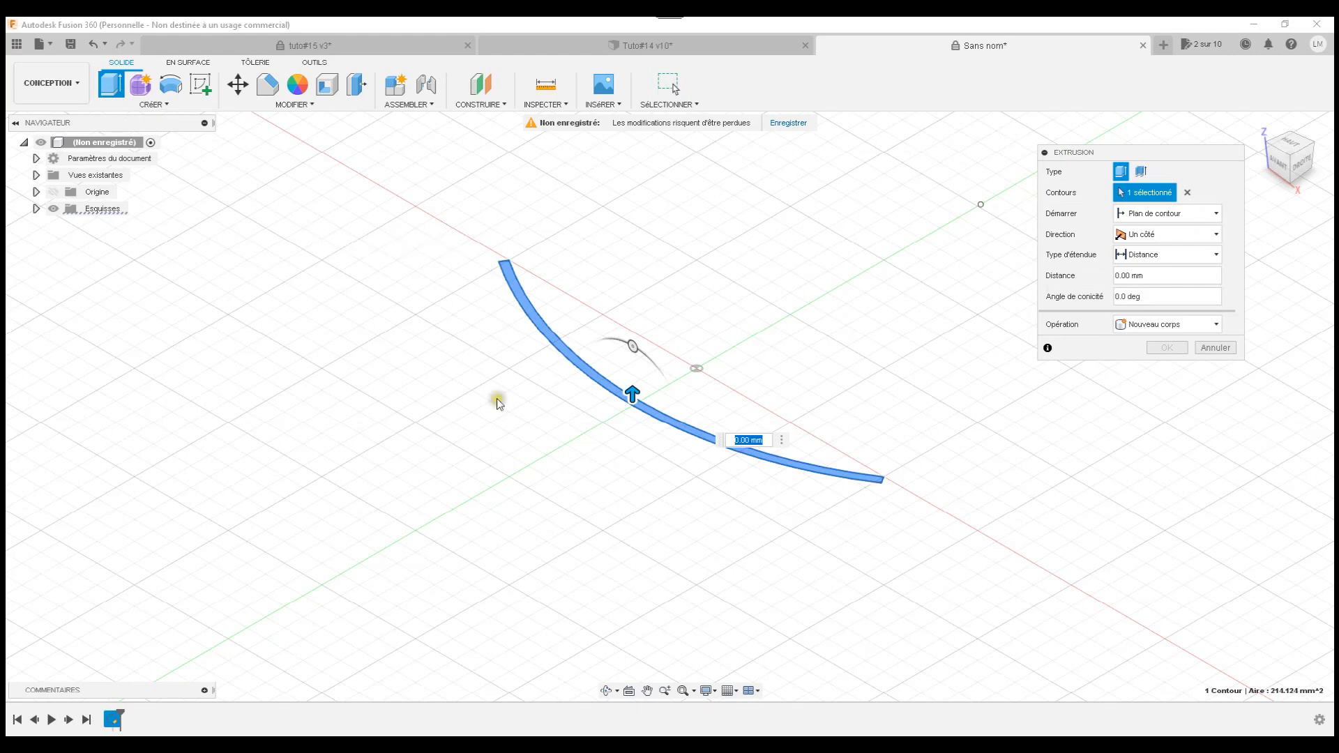
left_click_drag(631, 392, 628, 527)
type("200")
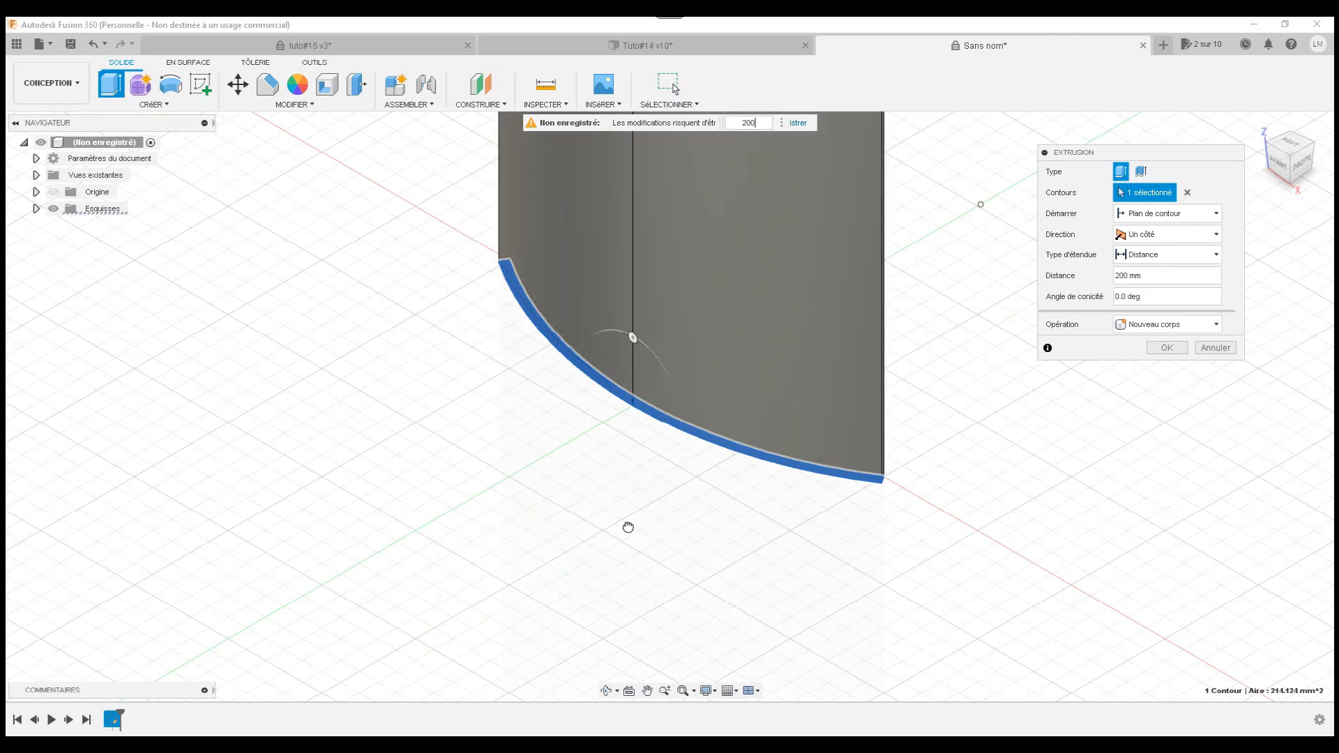
left_click(1167, 349)
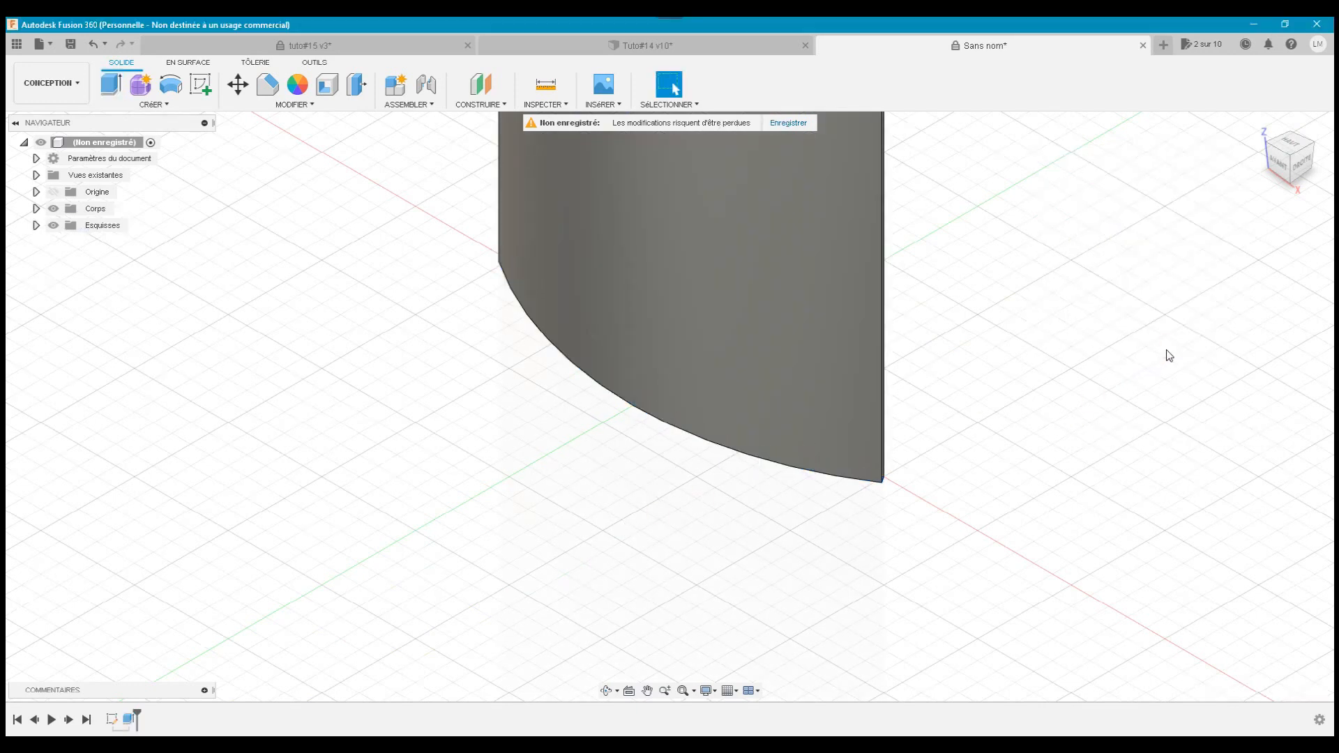
left_click(1258, 125)
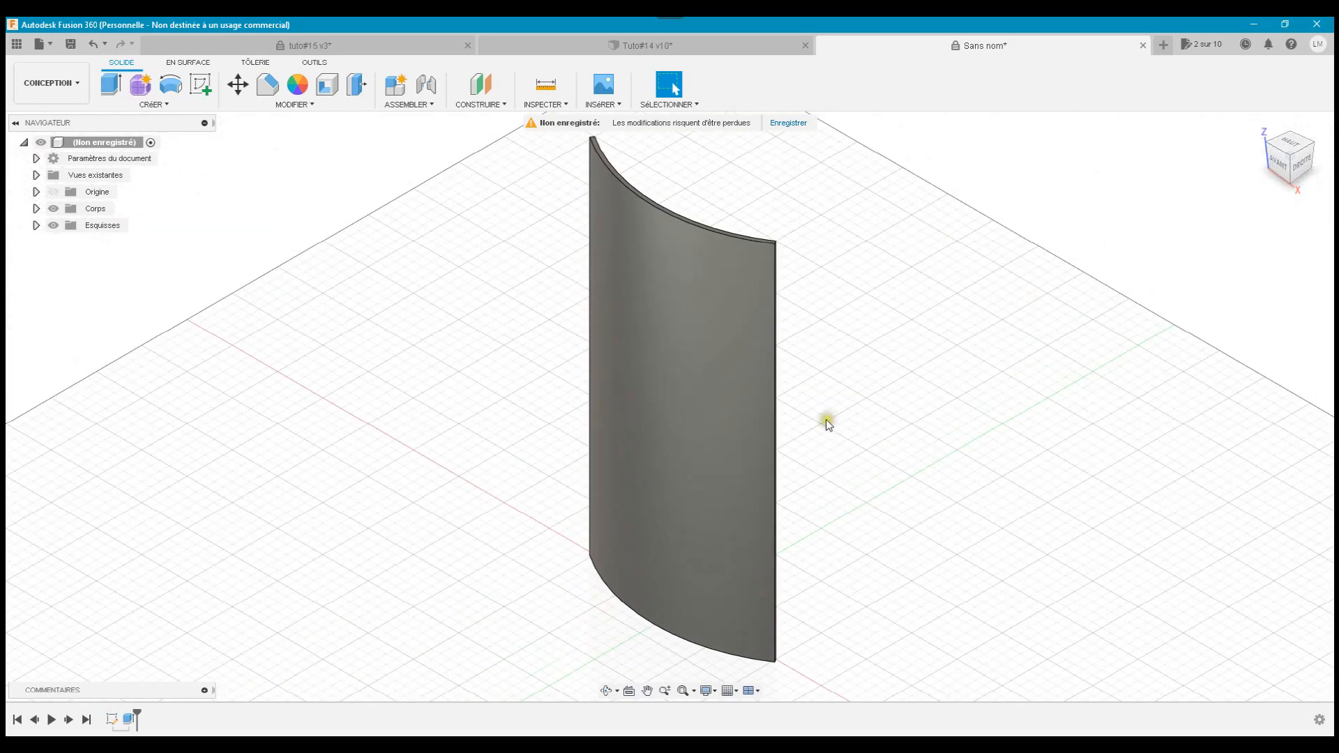
middle_click_drag(826, 421, 860, 417, "shift")
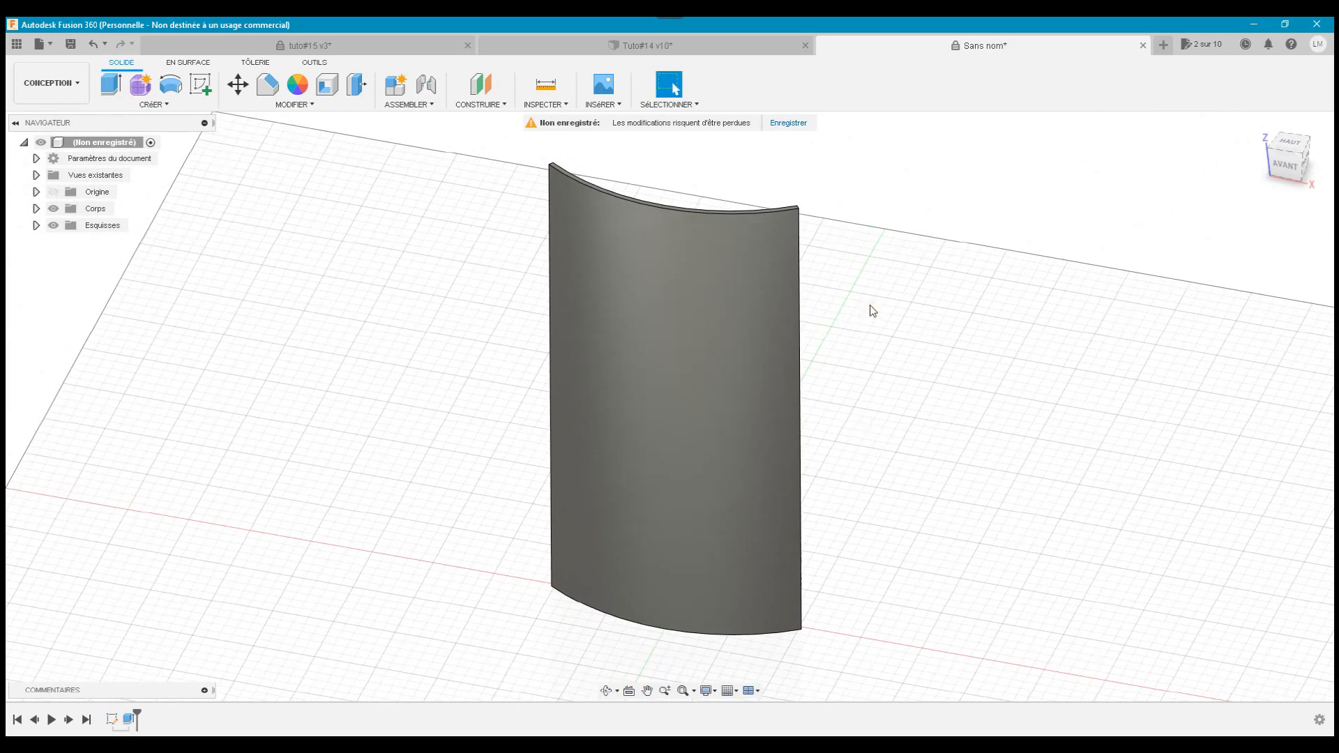
Restore the saved named view in the finished Tuto#14 design for reference, and return to the unsaved design
left_click(722, 44)
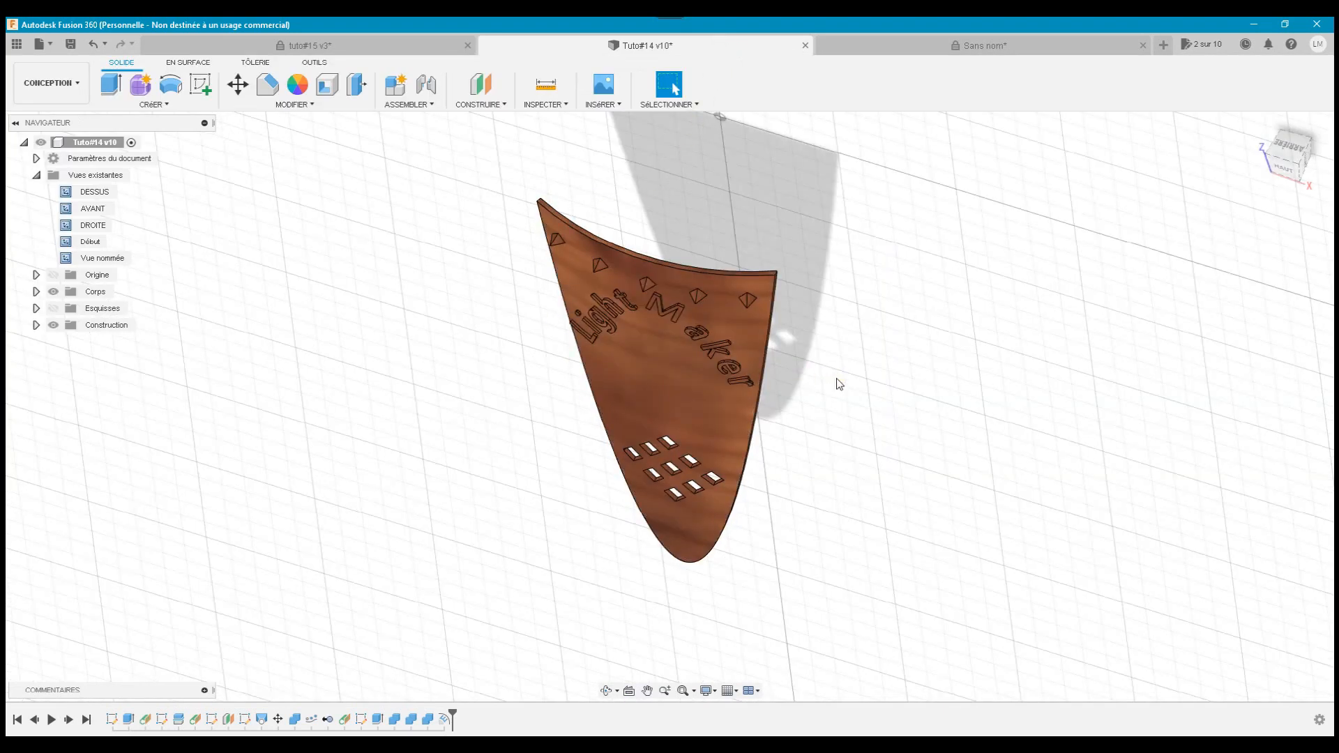
double_click(79, 259)
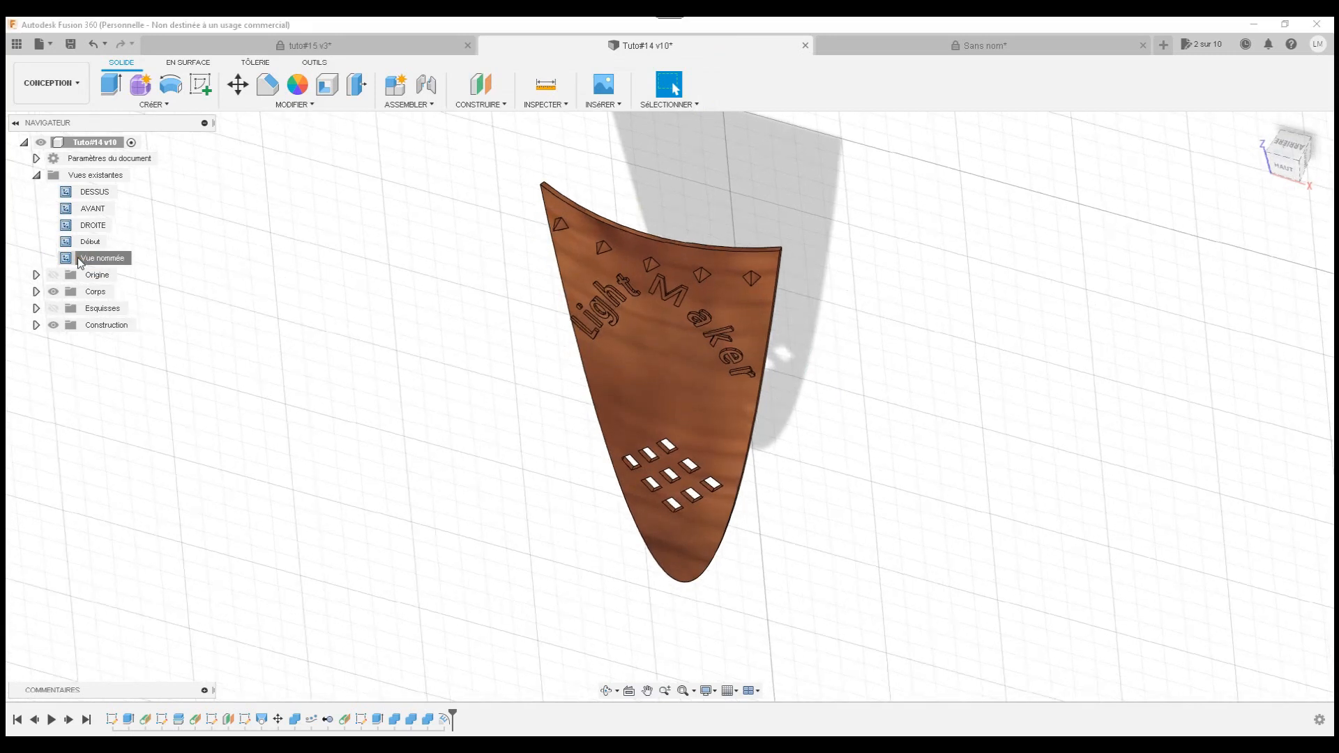
left_click(884, 43)
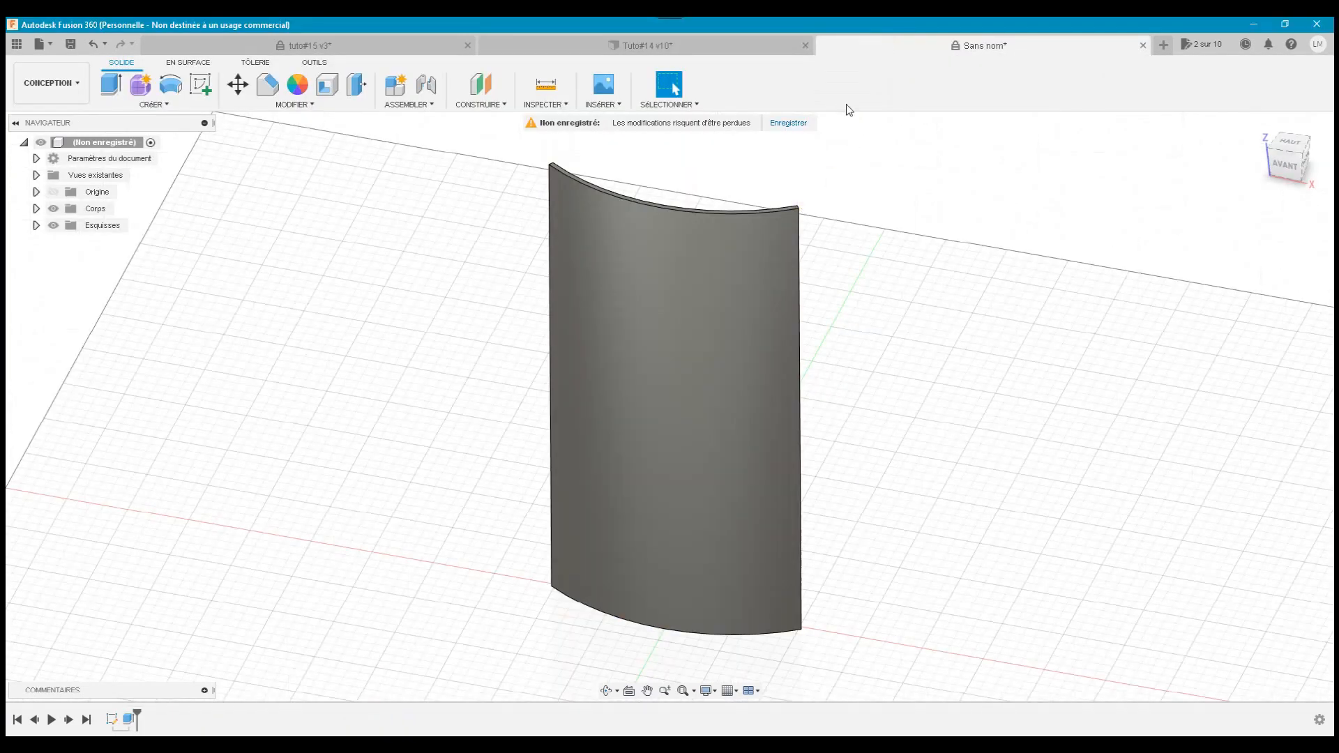
Create a construction plane tangent to the plate's concave front face with a 0 deg angle
left_click(481, 104)
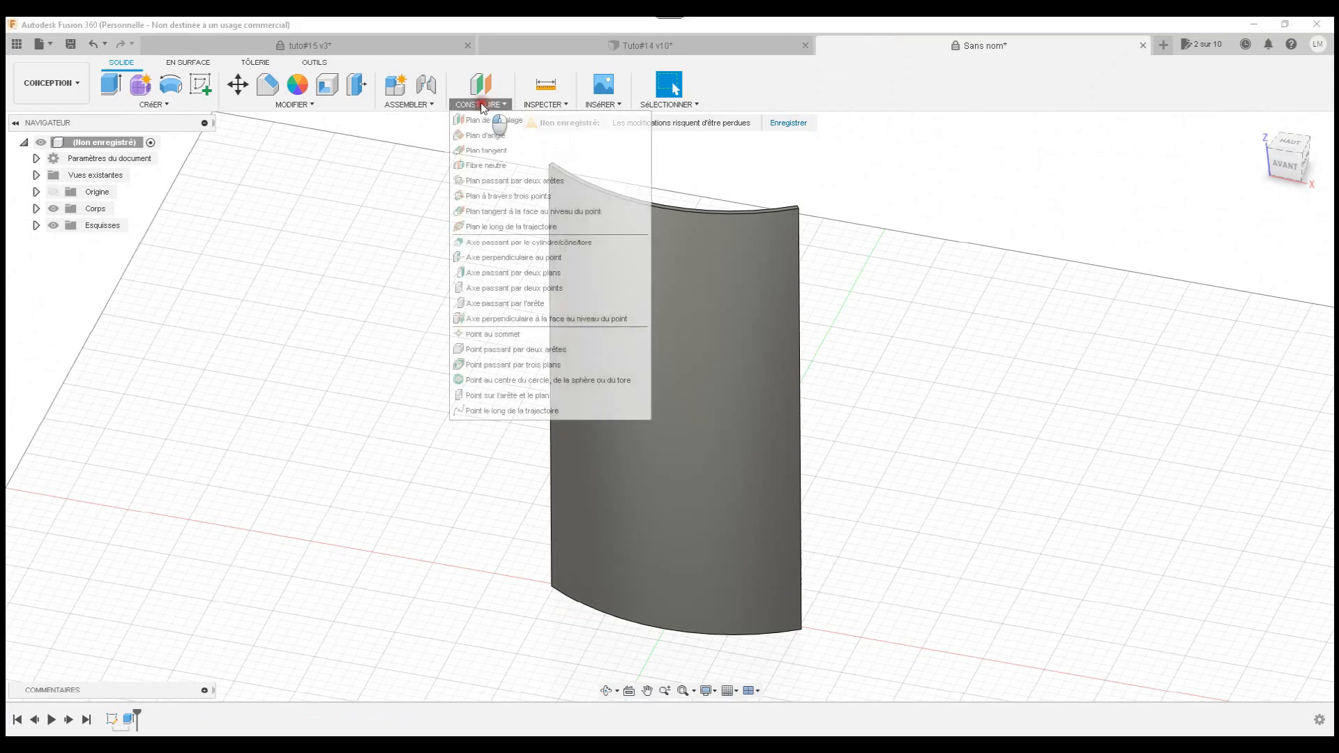
left_click(485, 151)
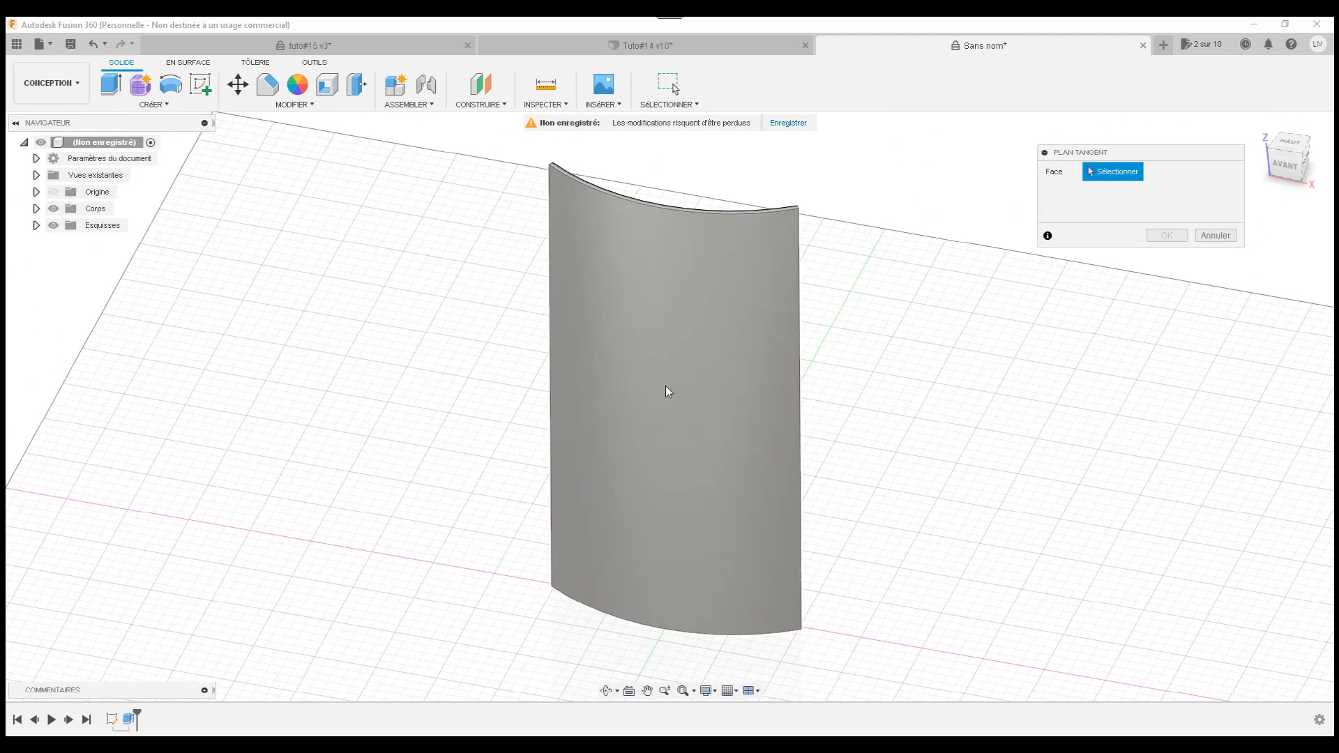
left_click(665, 386)
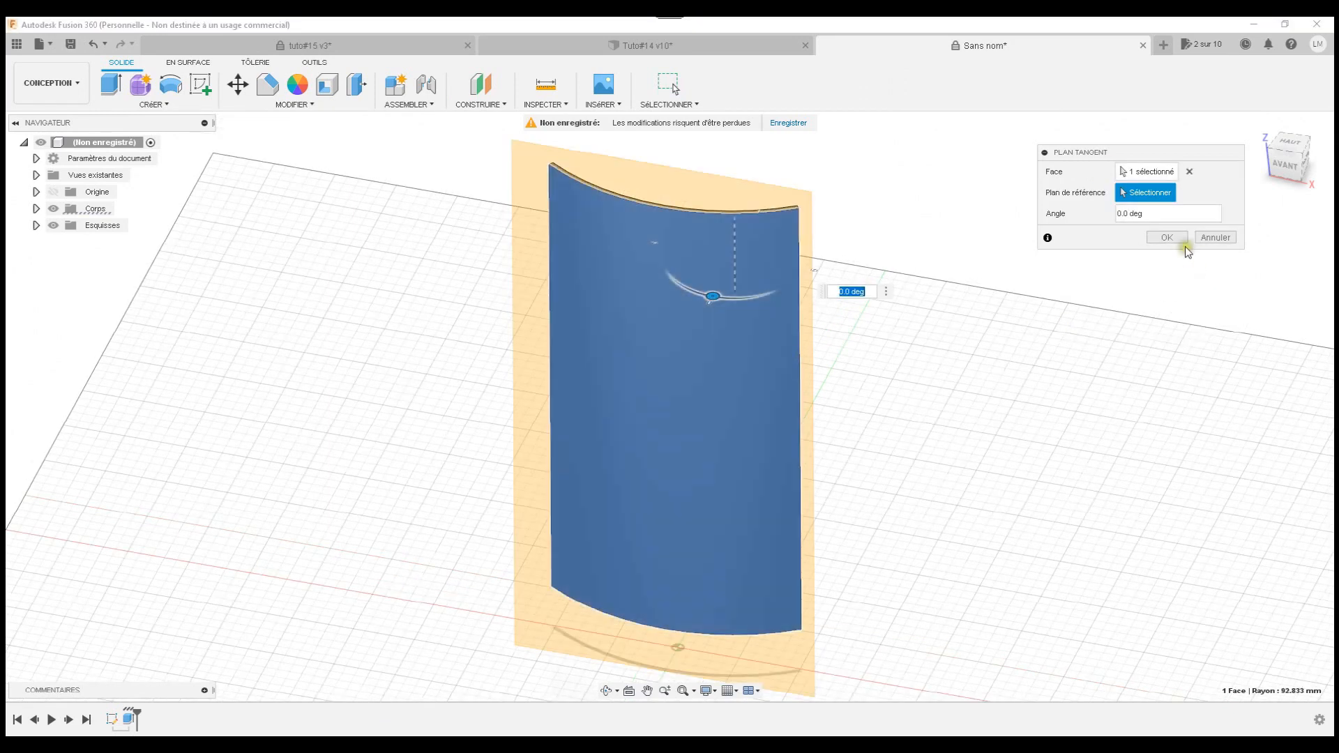
left_click(1166, 238)
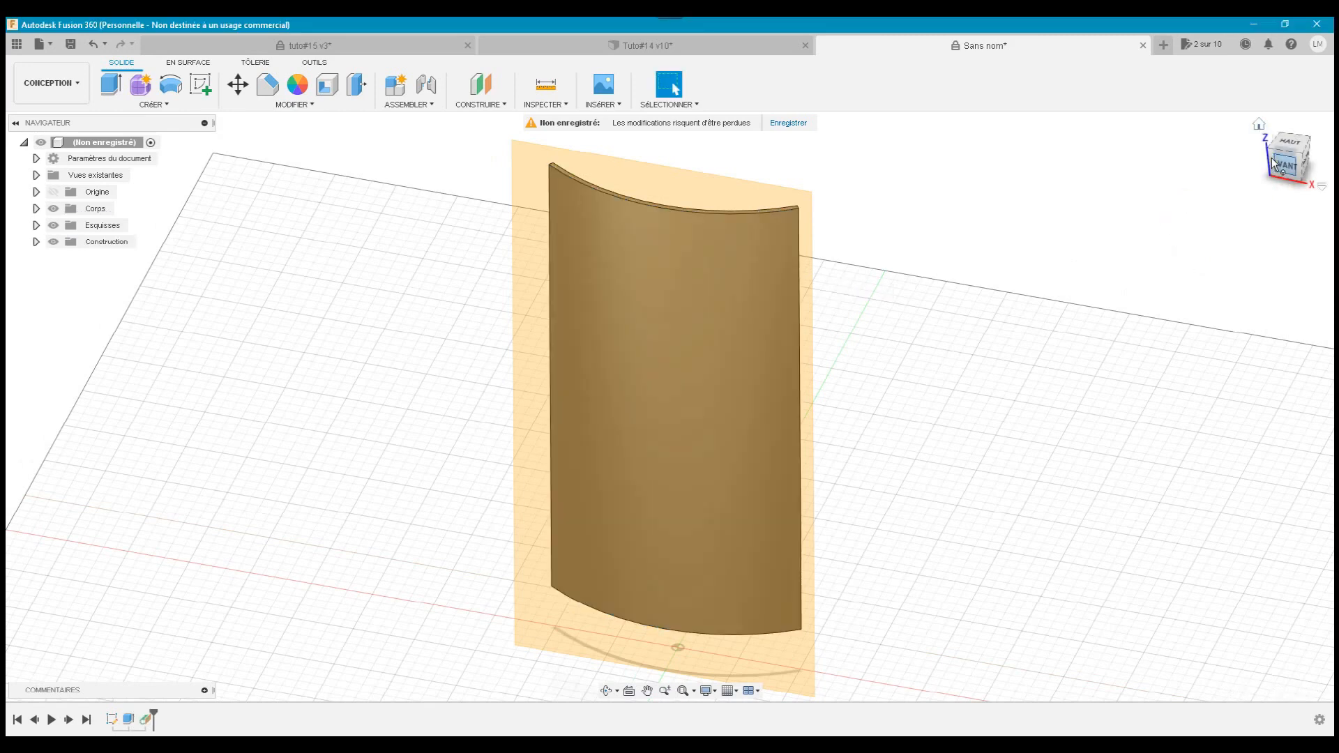
Start a new sketch on the tangent plane, facing the plate from the front
mouse_move(1278, 165)
left_mouse_down()
mouse_move(1231, 161)
mouse_move(1232, 182)
mouse_move(1292, 168)
mouse_move(1252, 167)
mouse_move(1301, 168)
left_mouse_up()
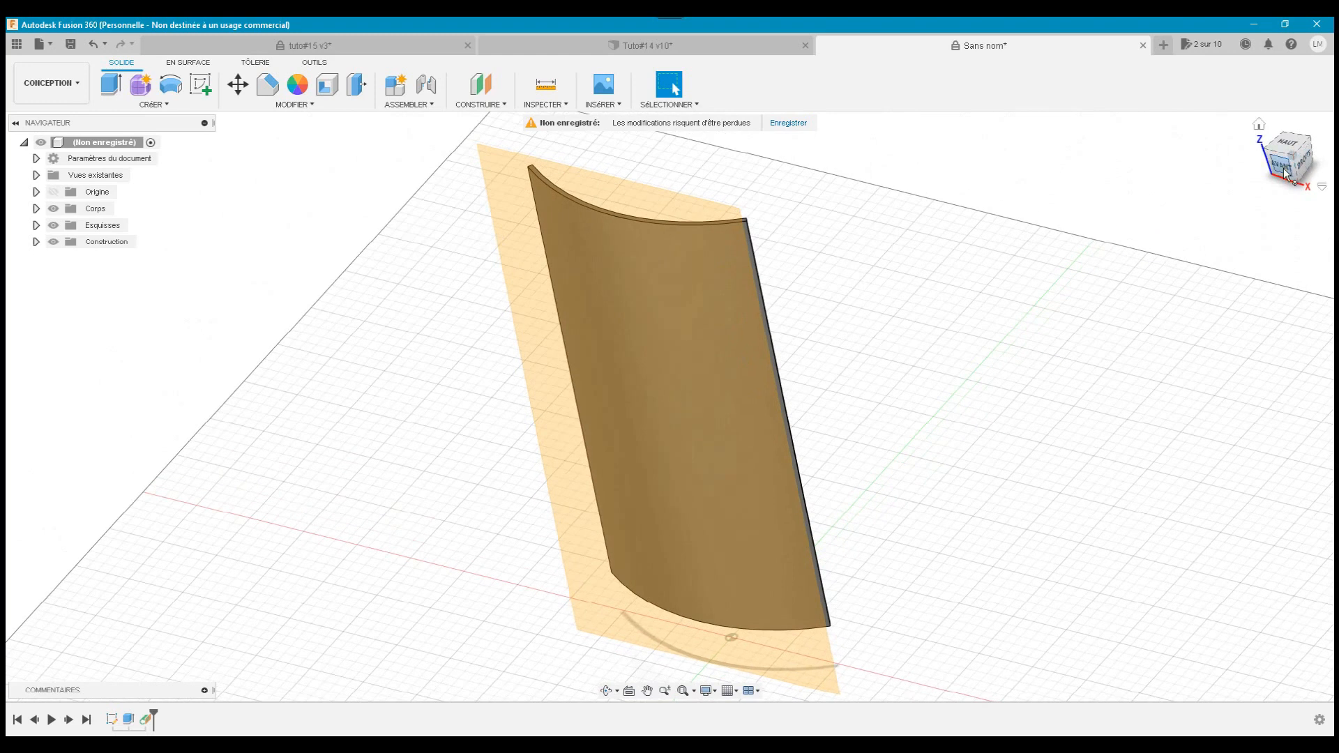
left_click(1283, 166)
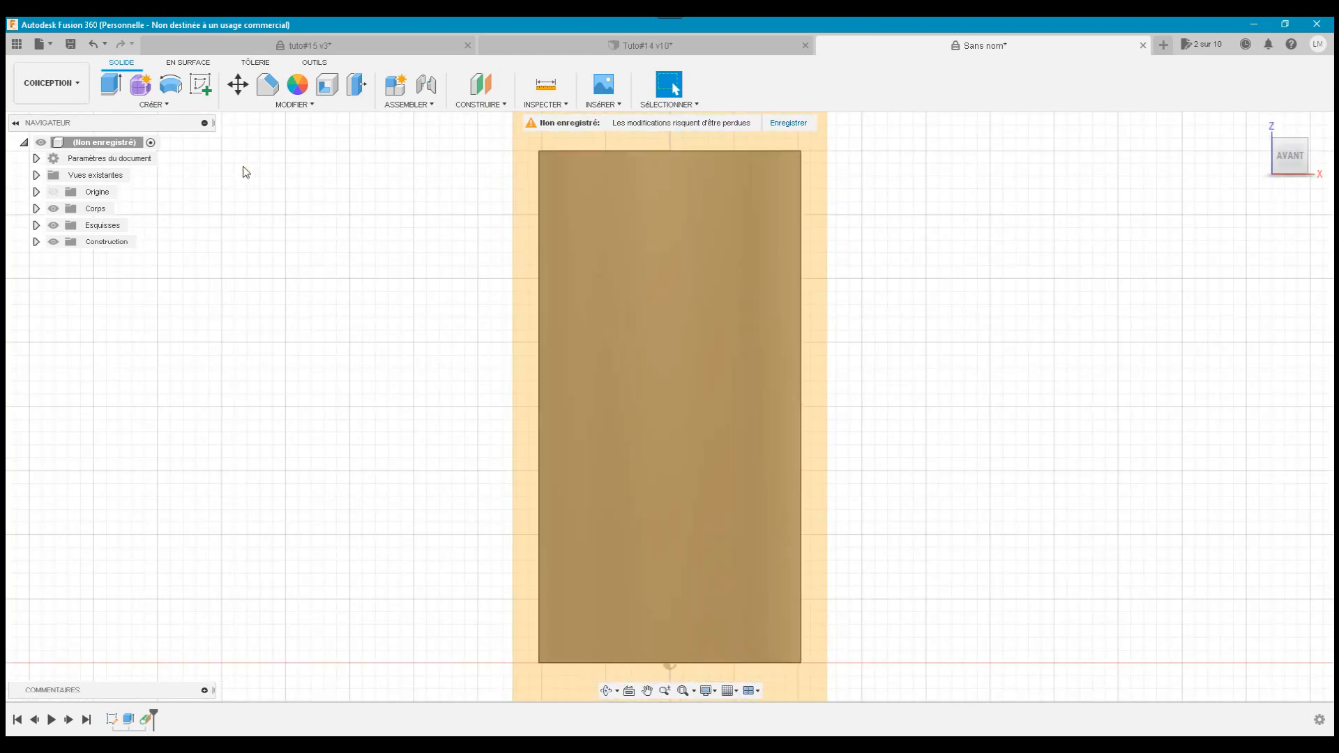
left_click(200, 84)
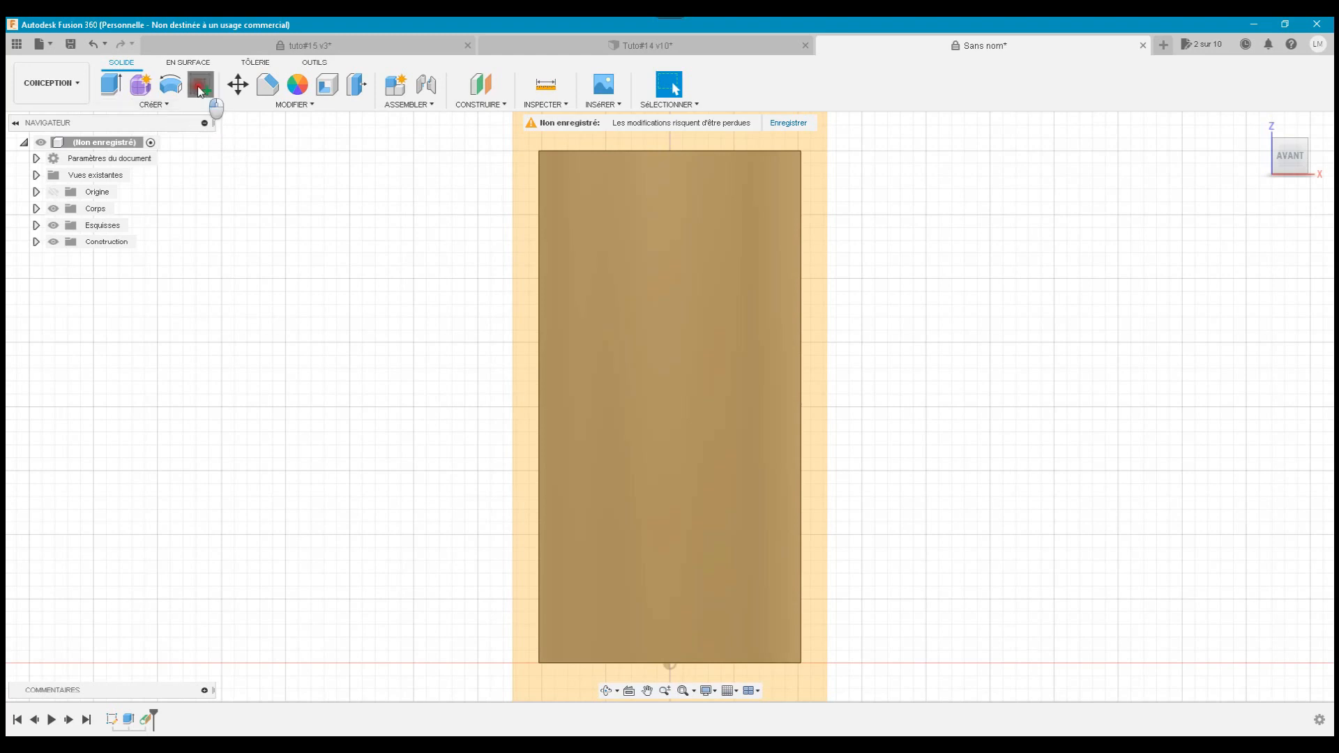
left_click(566, 336)
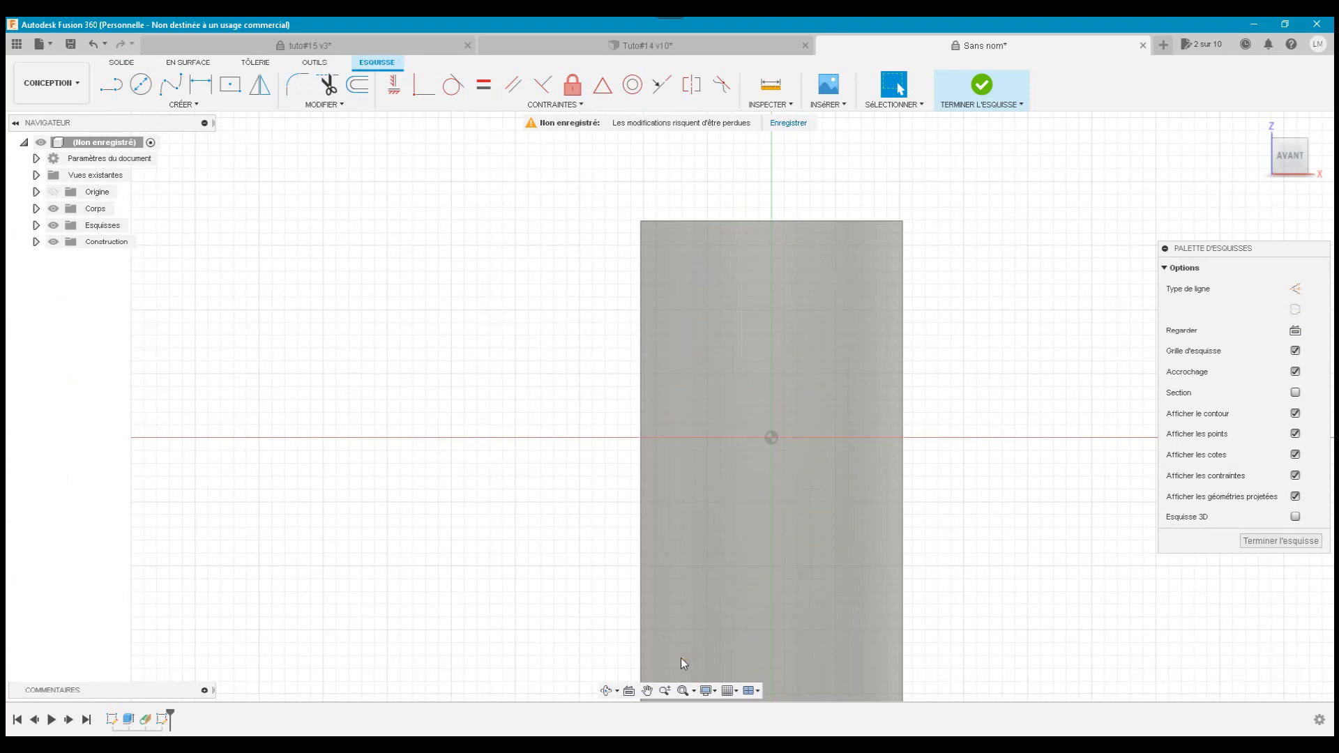
left_click(681, 690)
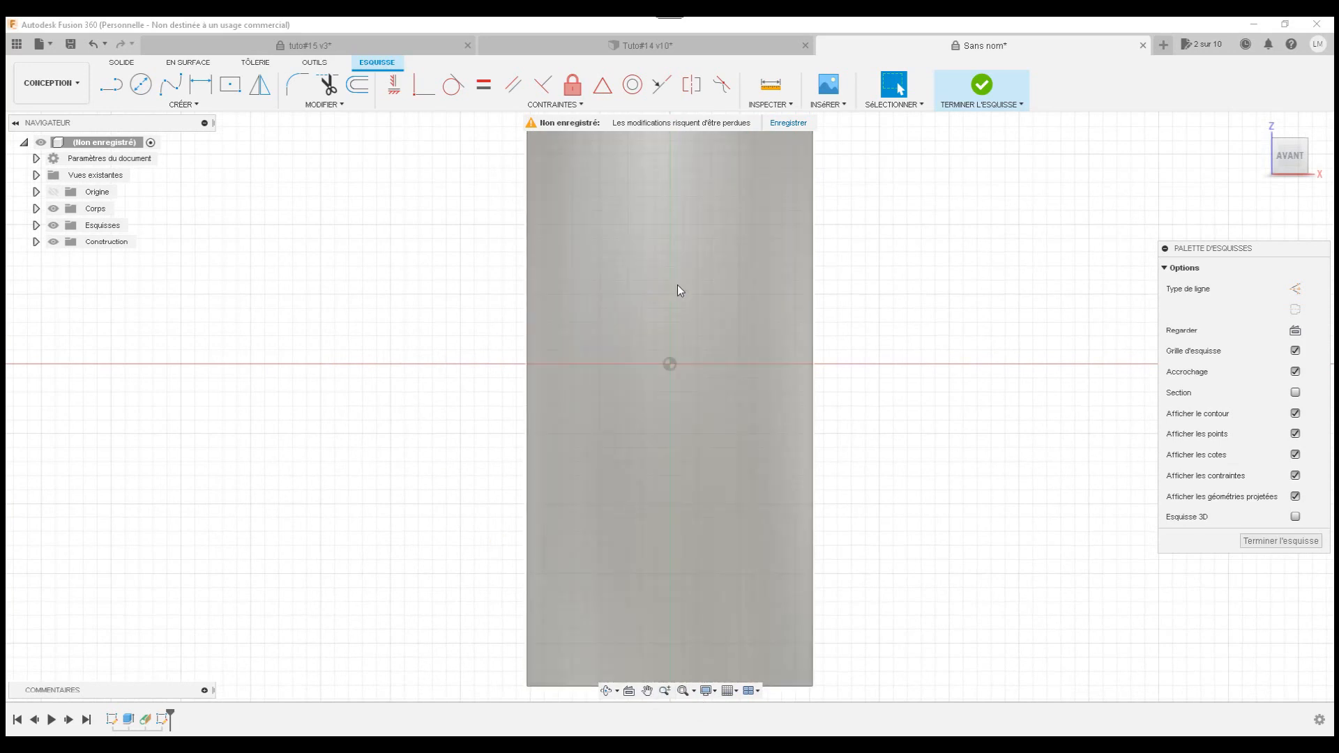
scroll(680, 289, "down", 2)
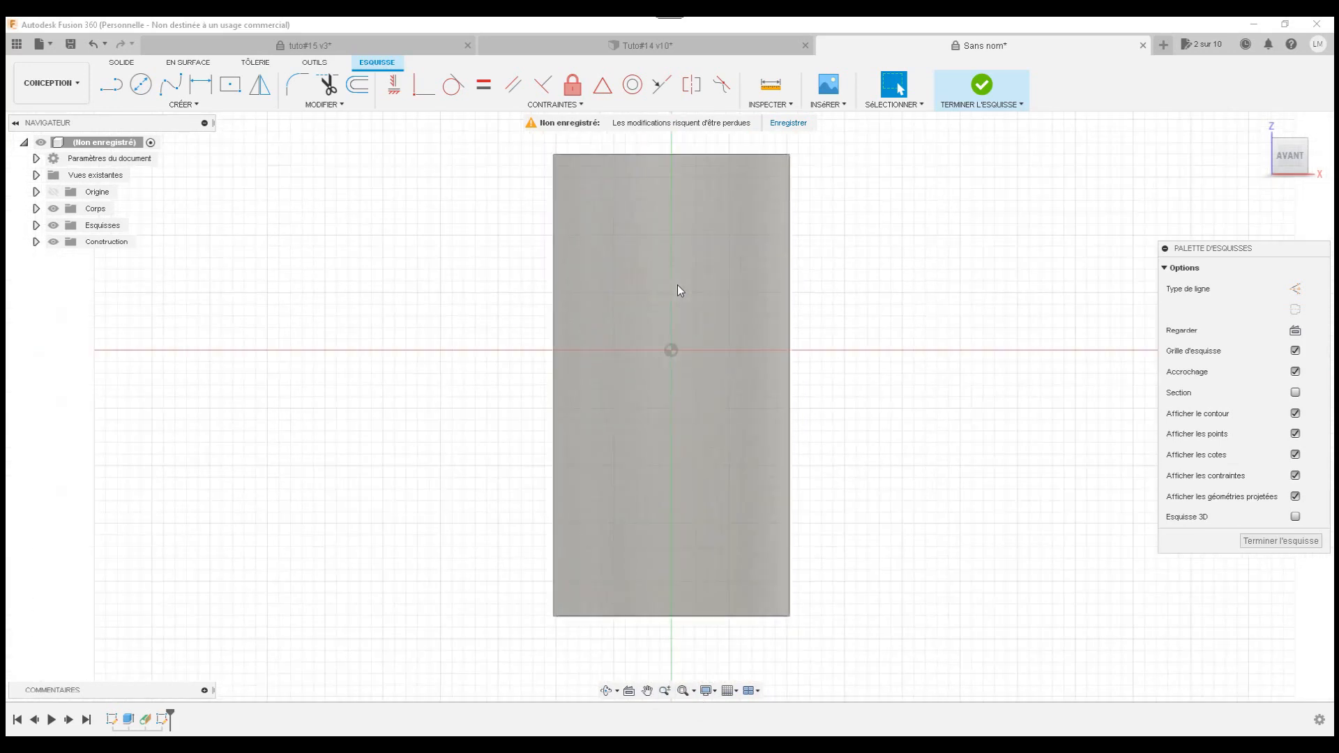
Turn off sketch snapping and start a fit-point spline from the plate's upper-left corner to the middle of its bottom edge
left_click(241, 149)
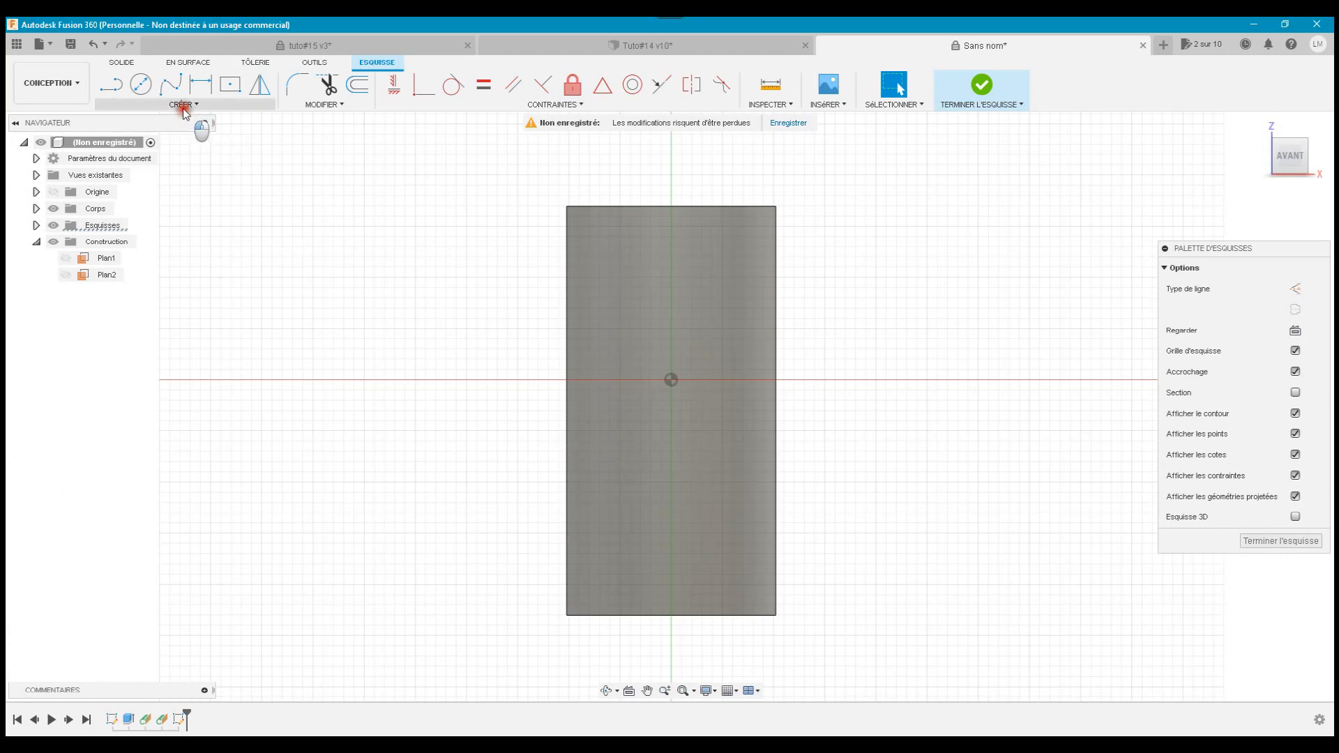
left_click(170, 87)
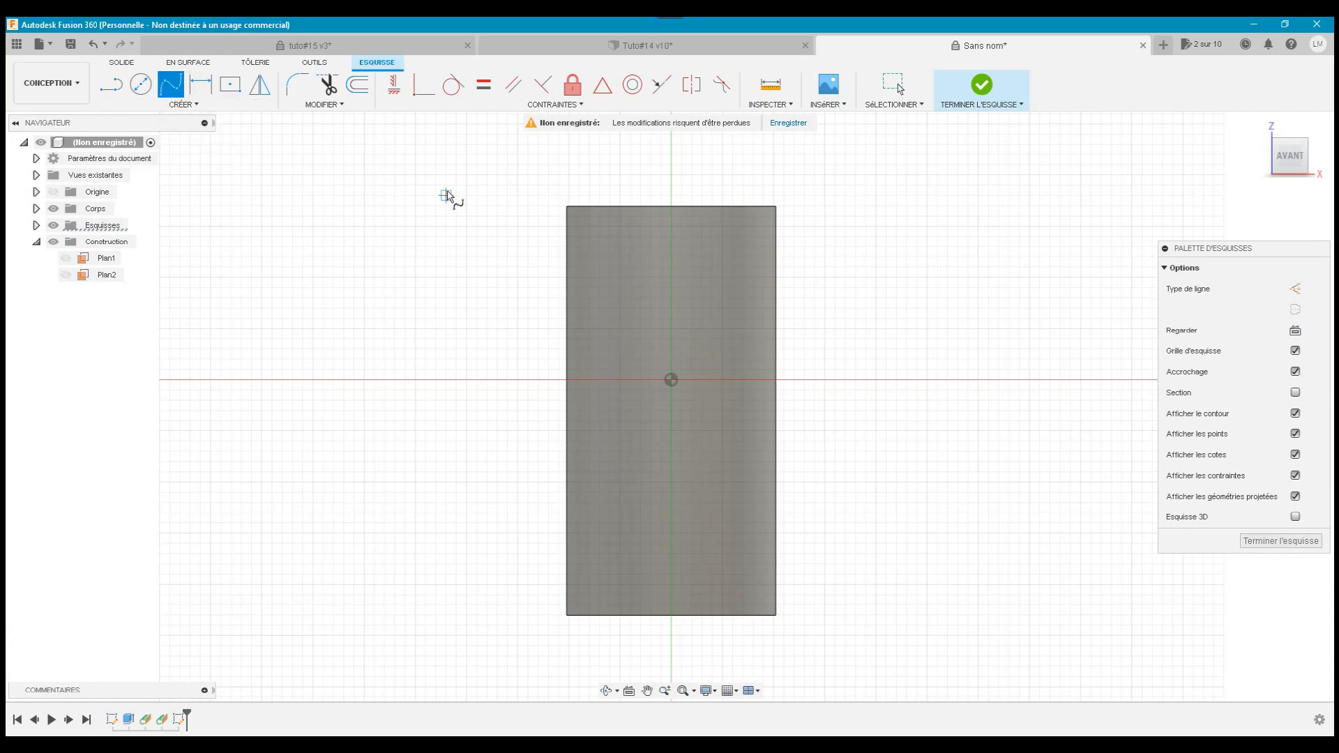
left_click(1295, 371)
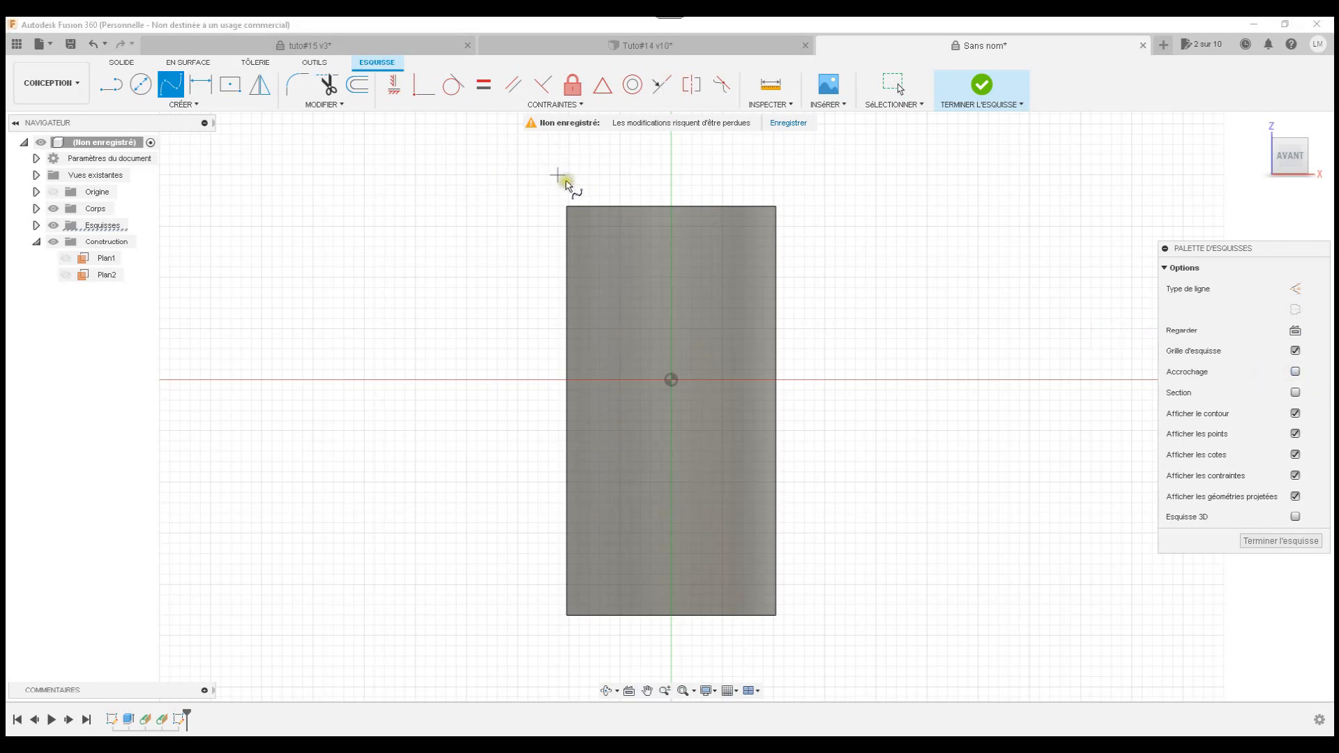
scroll(570, 186, "up", 2)
scroll(570, 187, "up", 3)
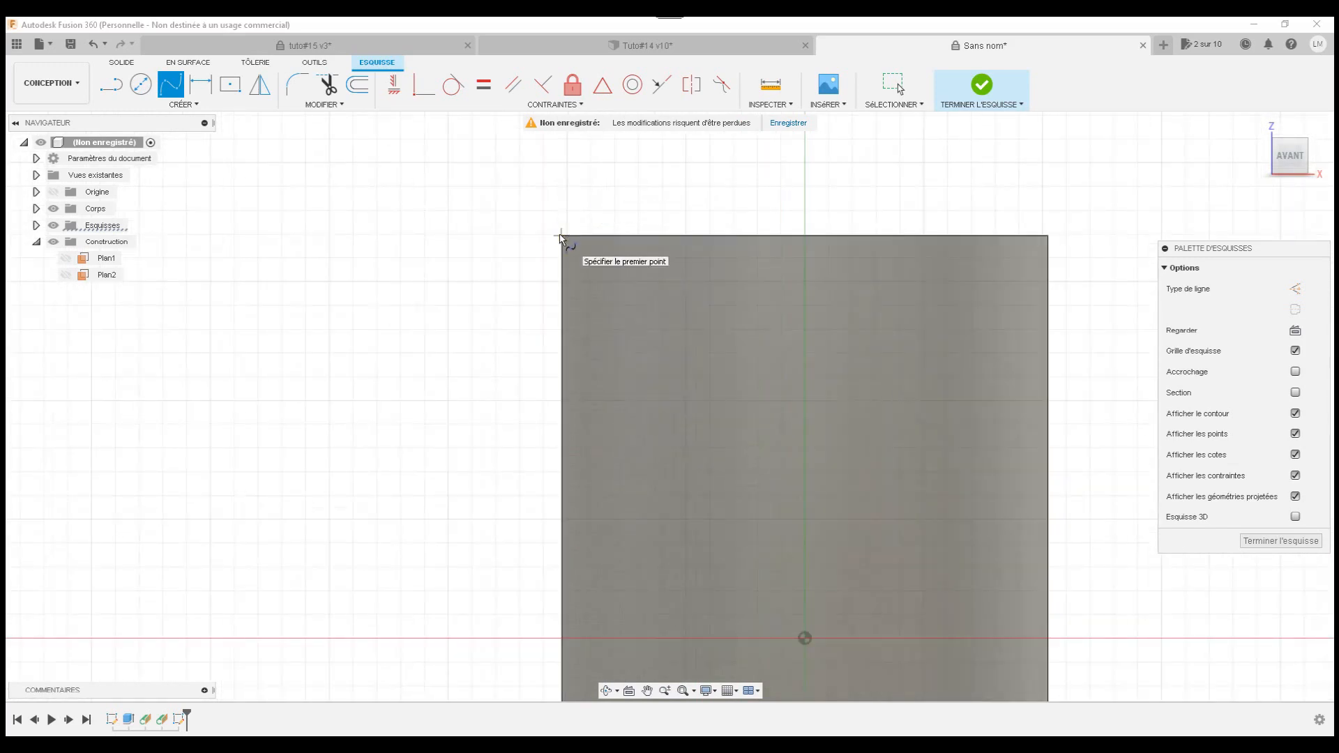
left_click(561, 236)
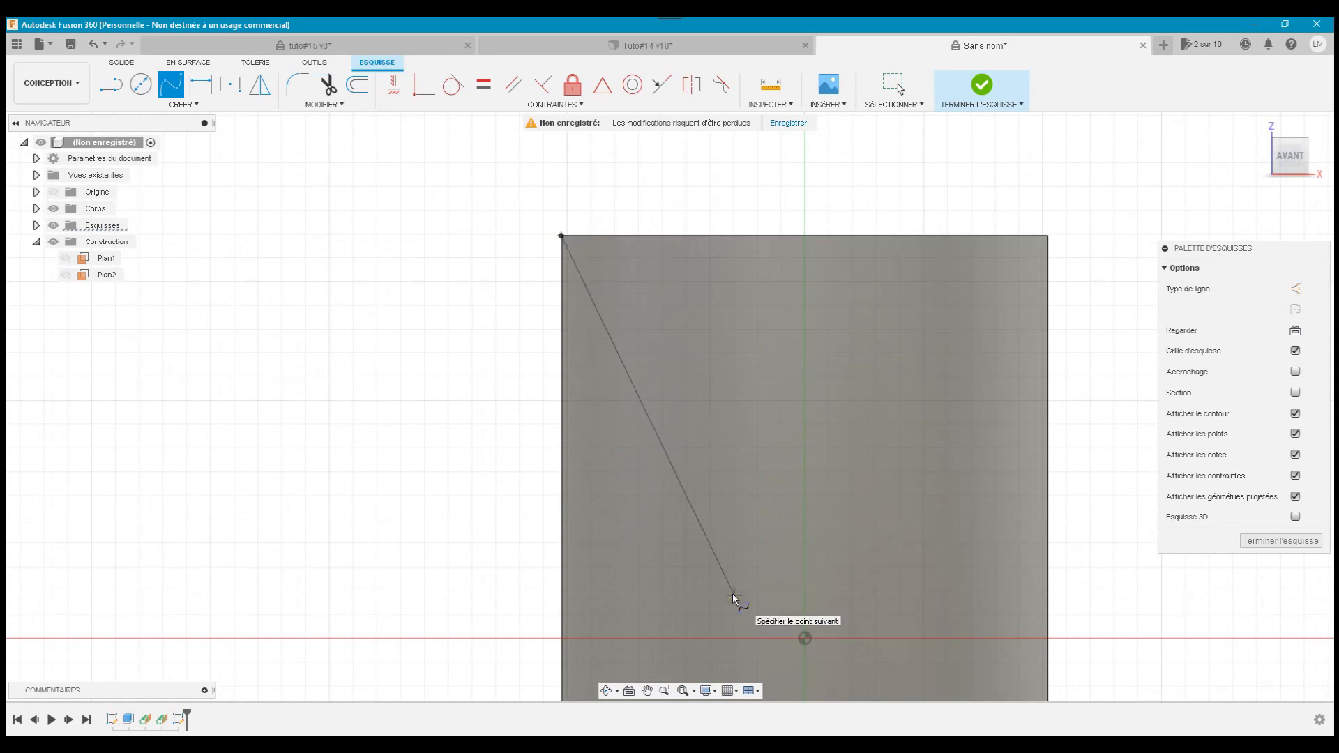
mouse_move(734, 598)
middle_mouse_down()
mouse_move(747, 532)
mouse_move(732, 419)
middle_mouse_up()
middle_click_drag(770, 579, 732, 329)
middle_click_drag(771, 674, 747, 428)
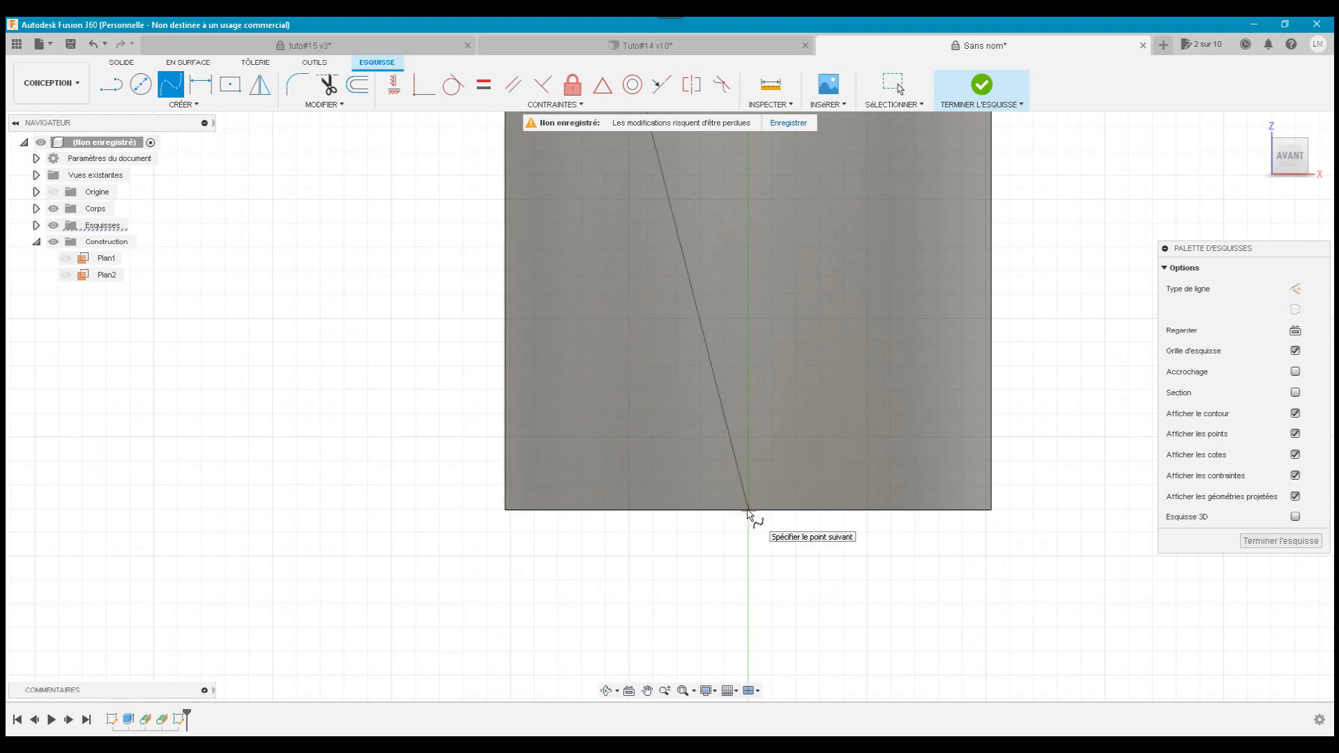
left_click(748, 510)
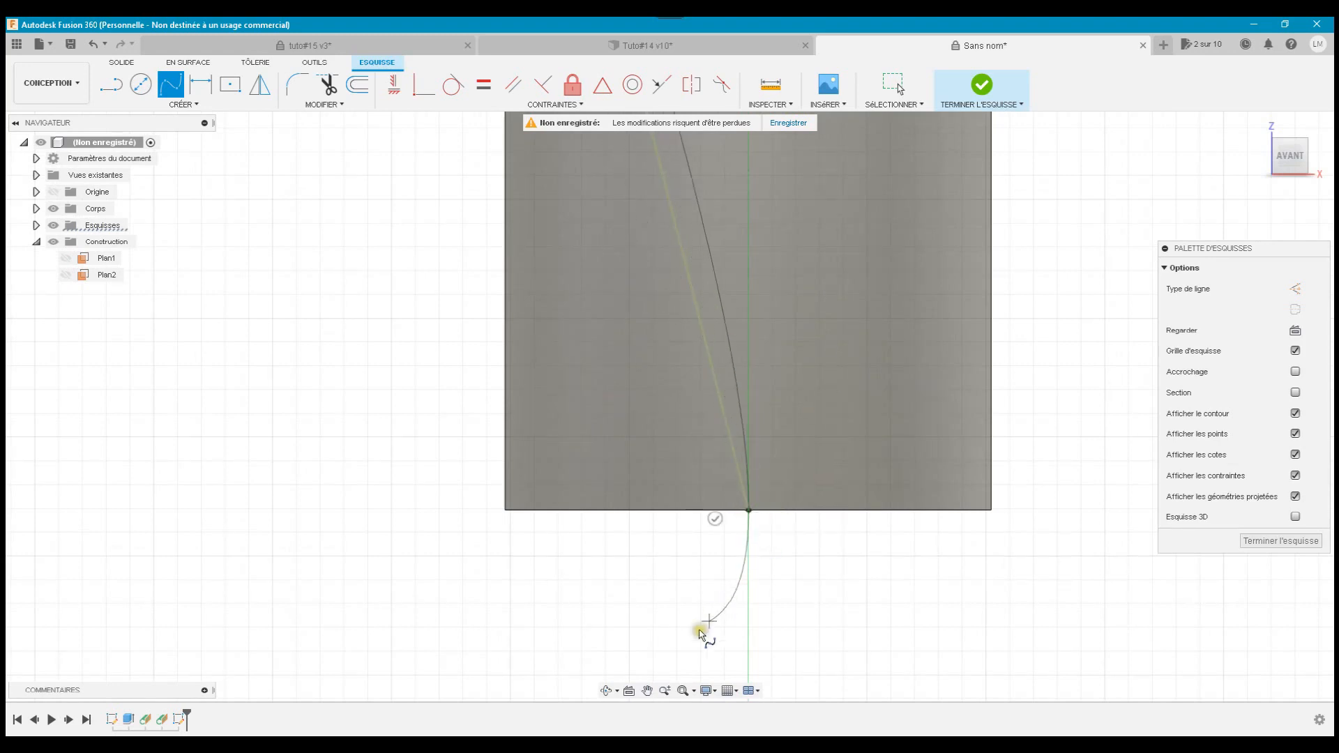
End the spline at the plate's upper-right corner to form a symmetric U-shaped curve, and finish the sketch
left_click(682, 691)
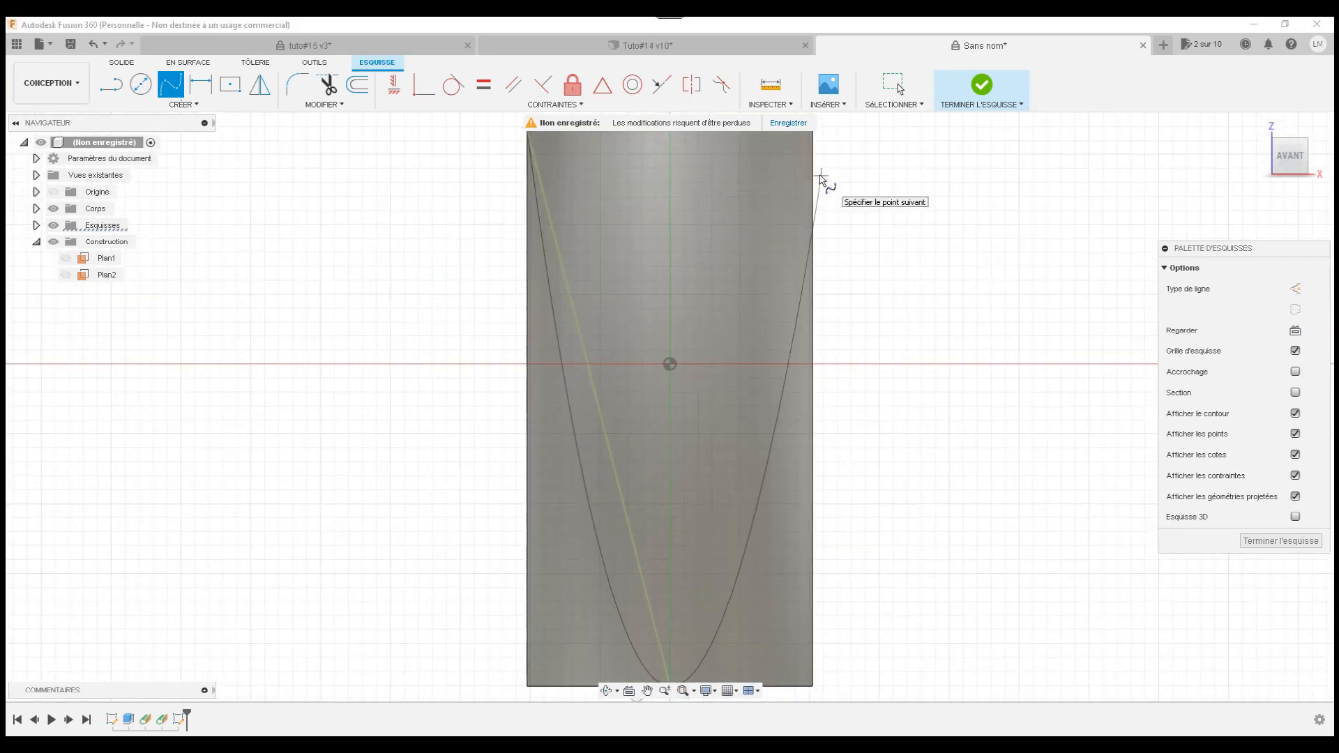
scroll(824, 124, "up", 2)
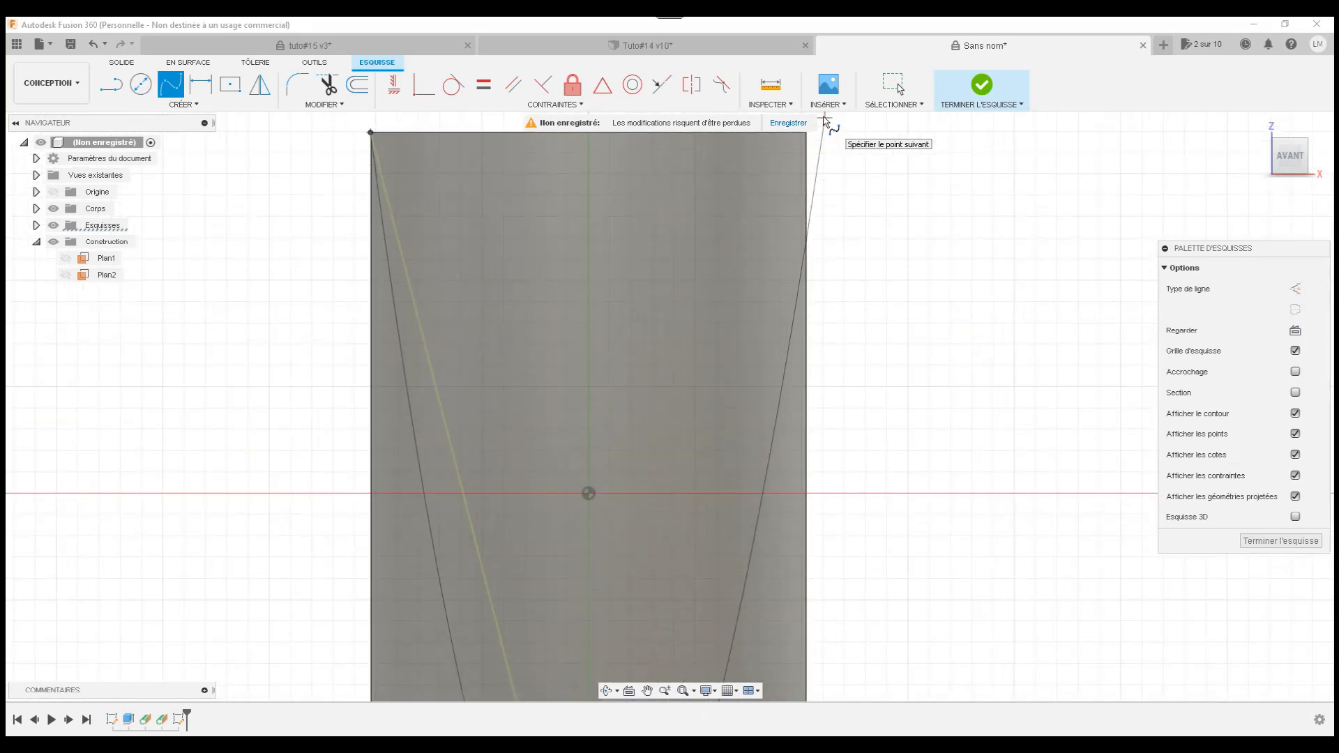
left_click(806, 135)
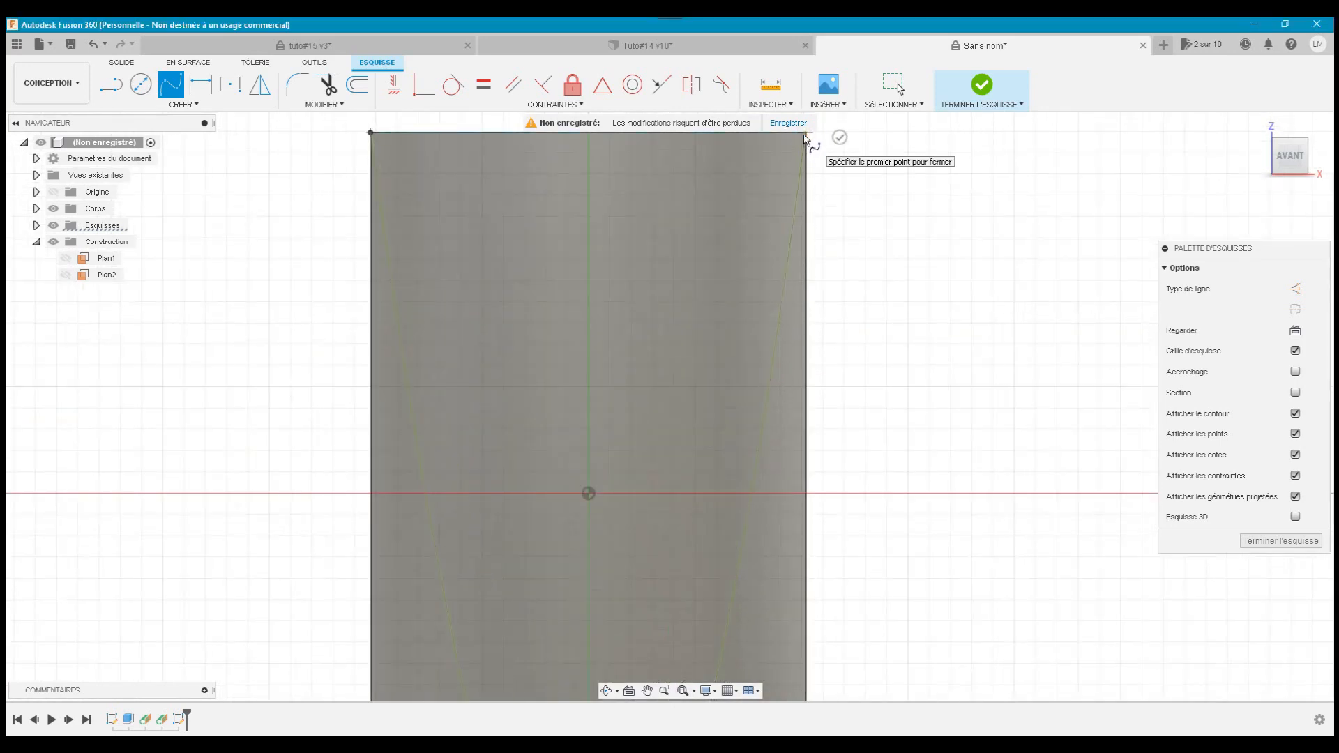
left_click(839, 137)
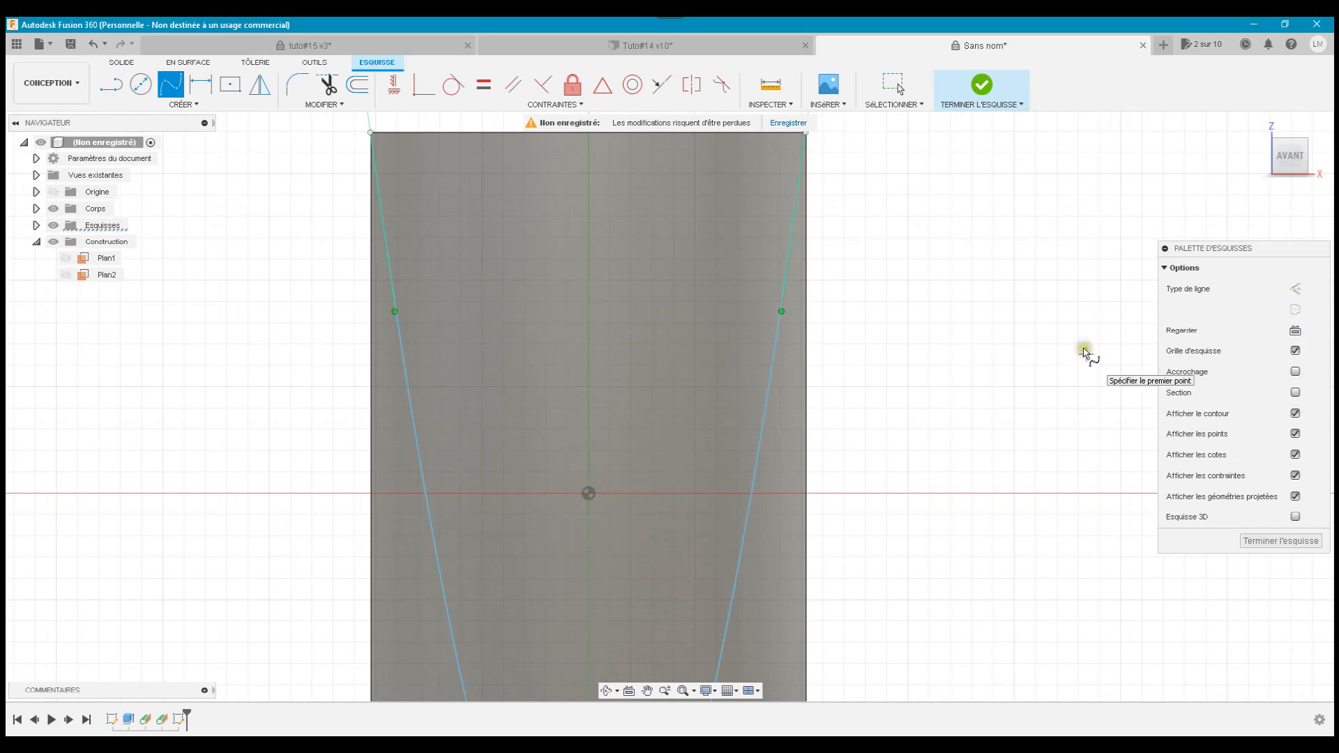
left_click(683, 692)
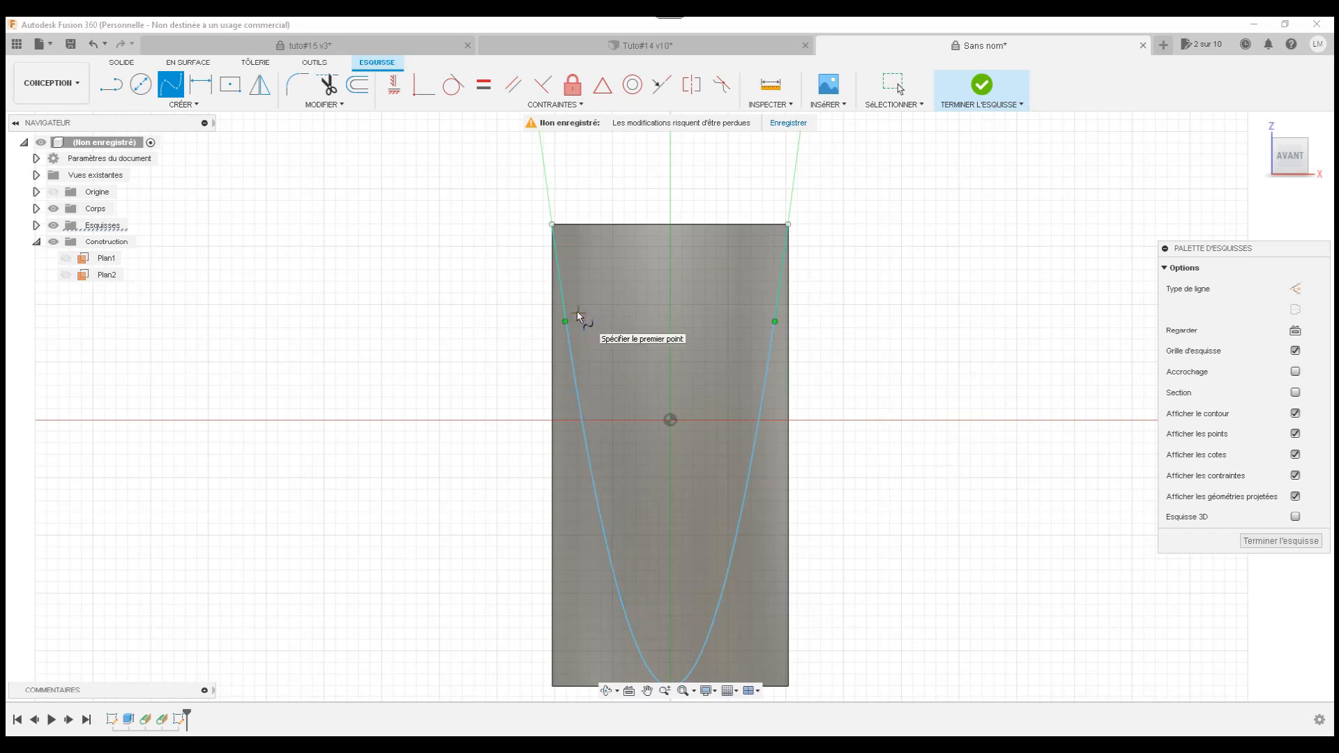
left_click(1251, 540)
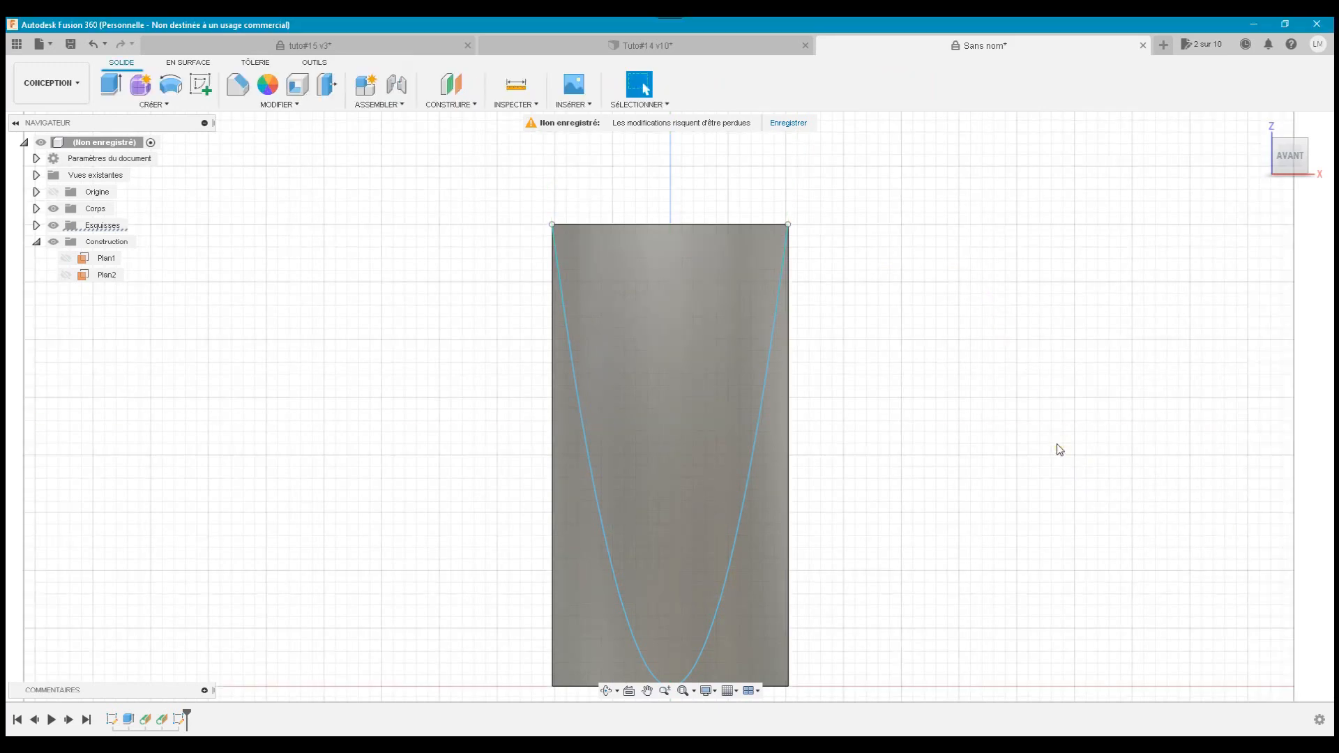
Split the curved plate body using the U-shaped spline as the splitting tool, with the tool extended
left_click(1258, 123)
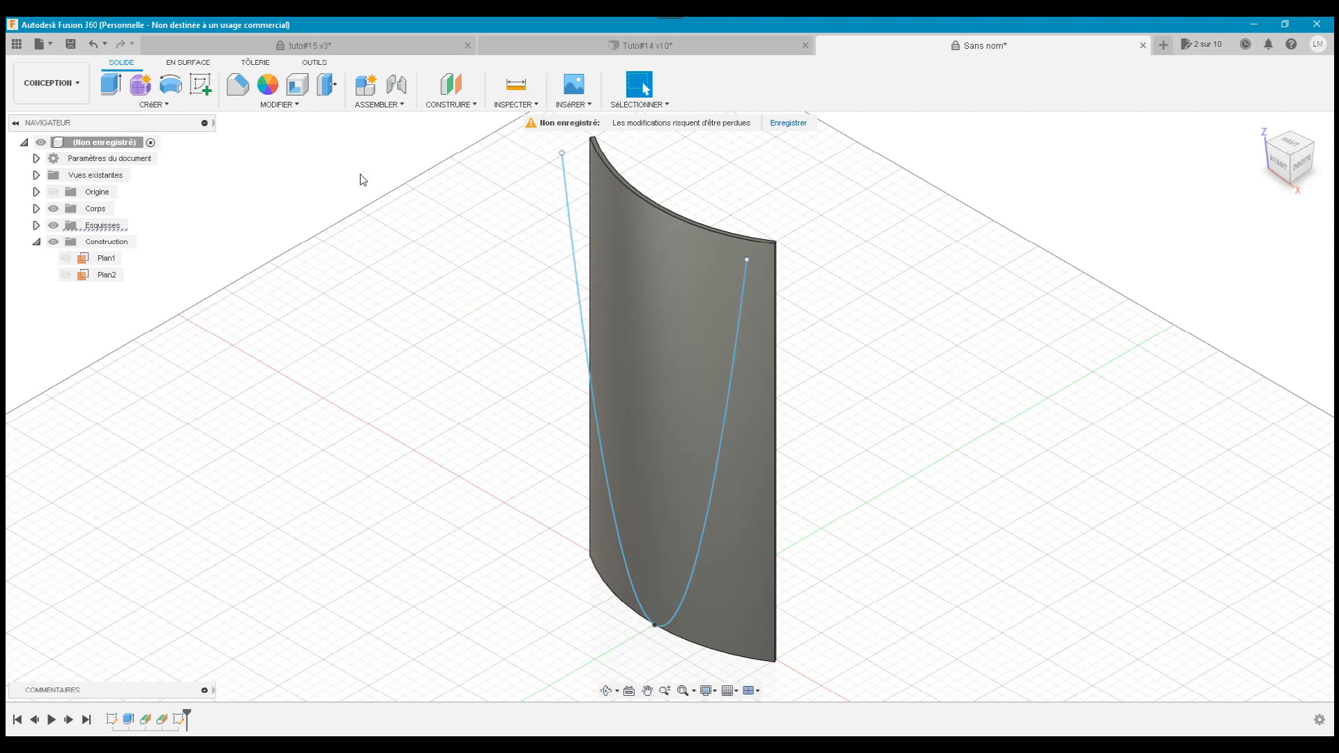
left_click(383, 107)
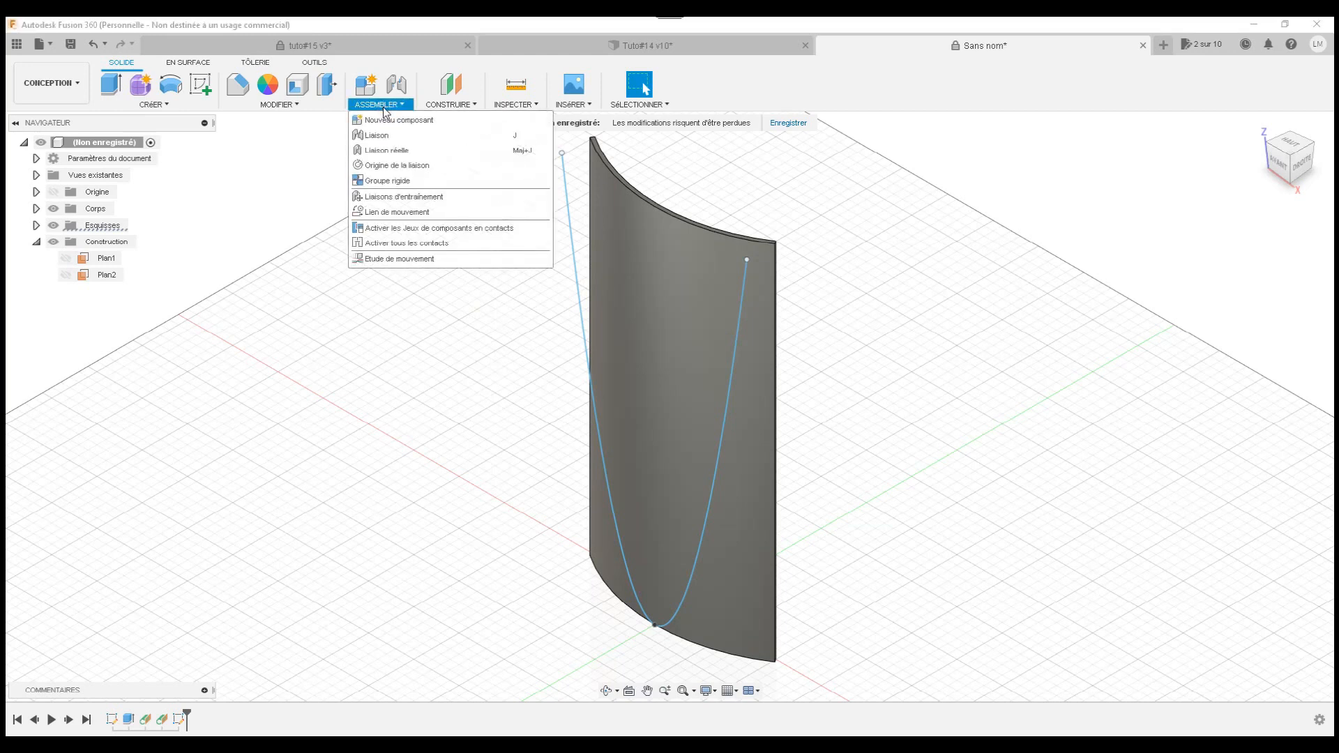
left_click(306, 102)
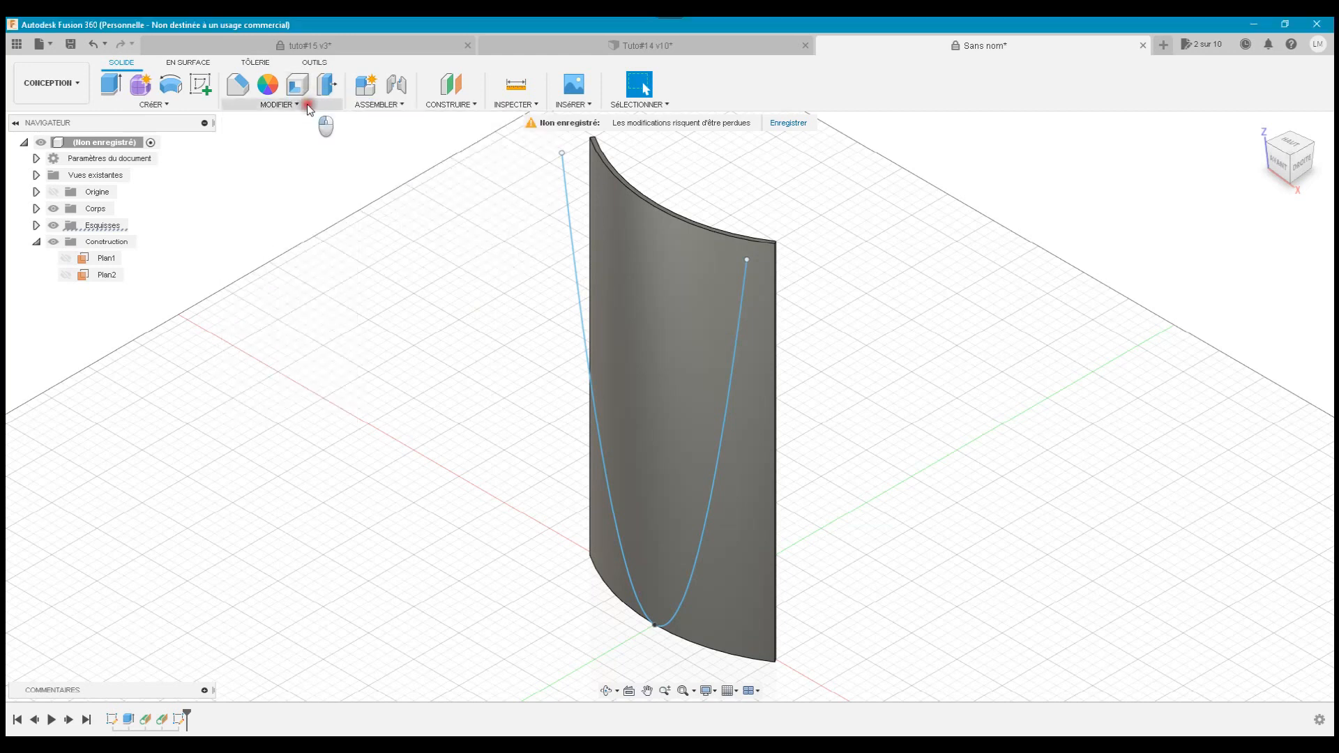
left_click(307, 103)
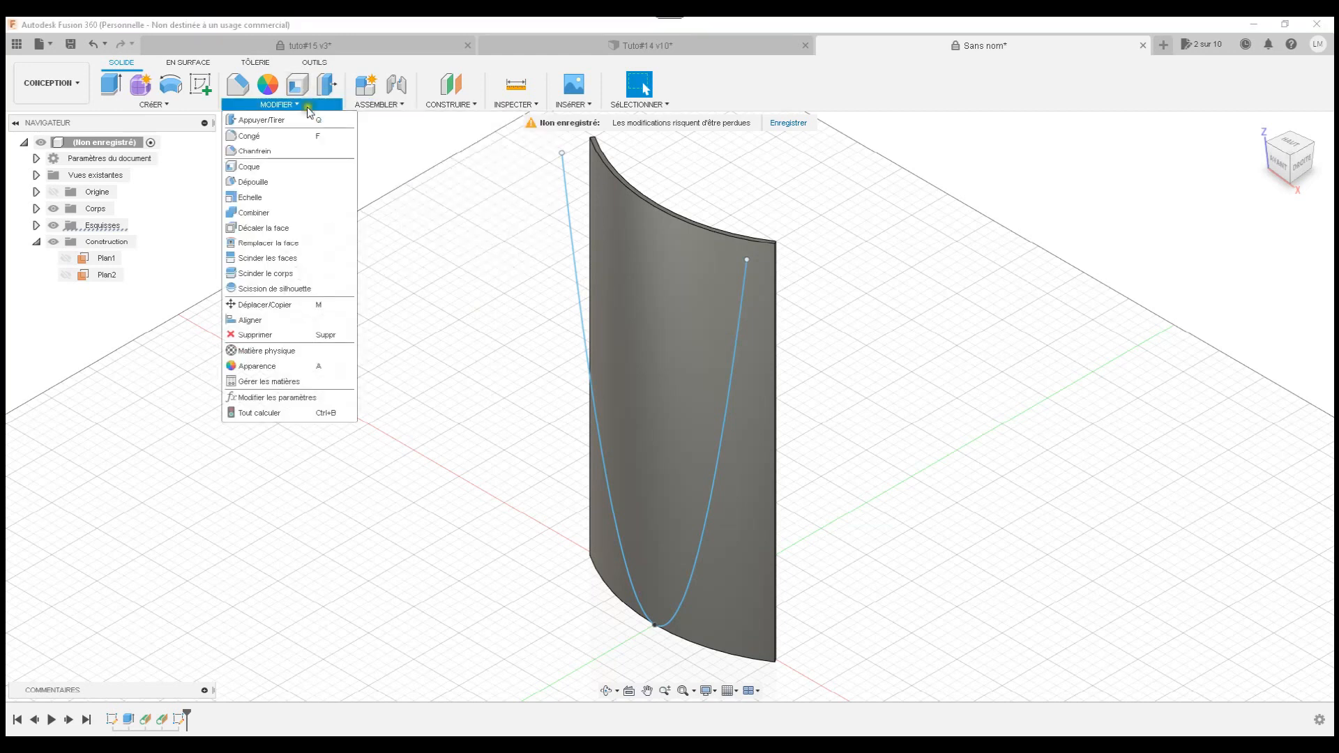
left_click(304, 272)
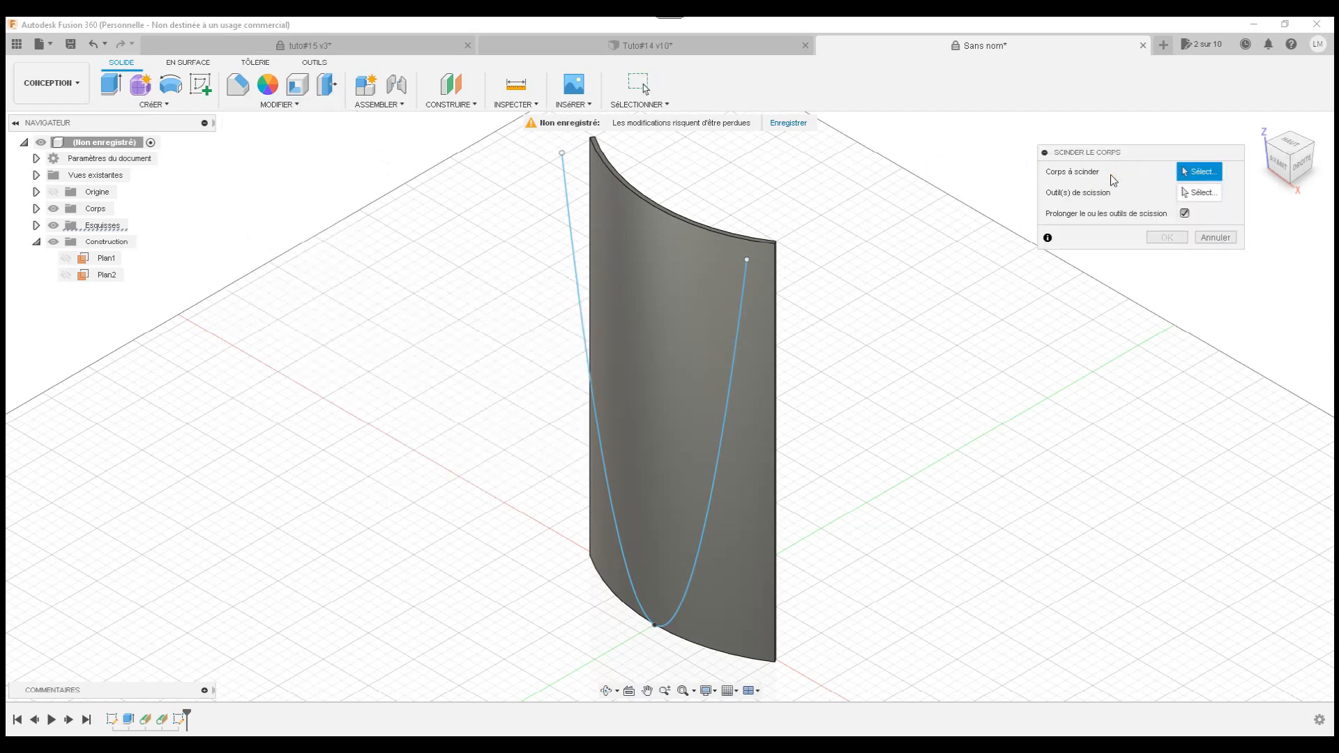
left_click(768, 344)
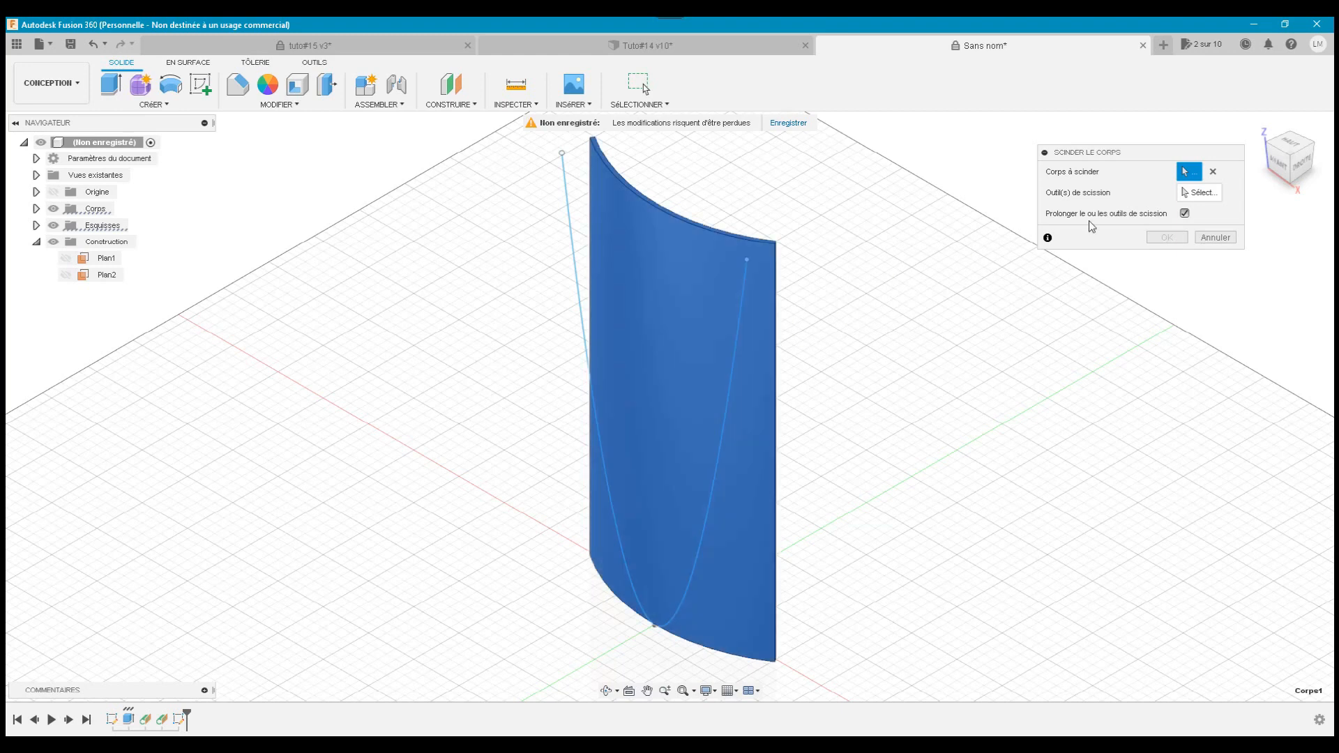
left_click(1201, 193)
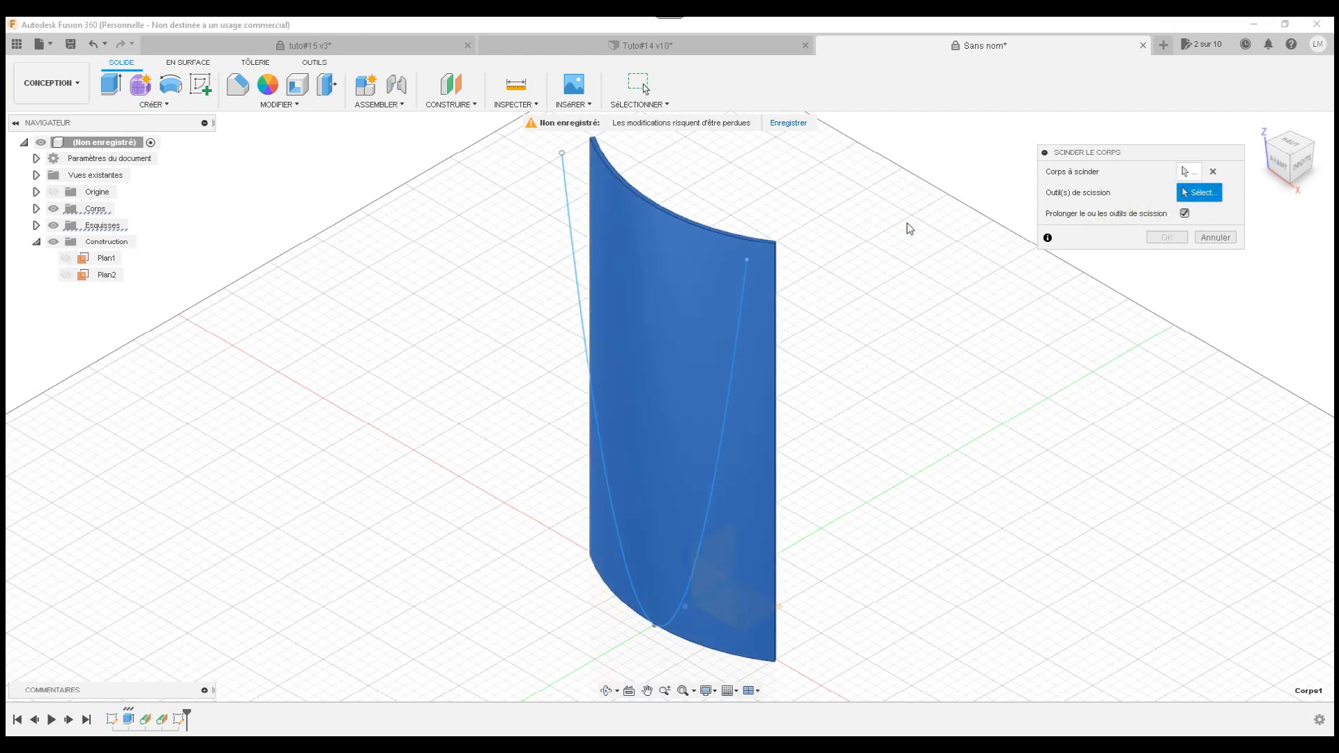
left_click(568, 190)
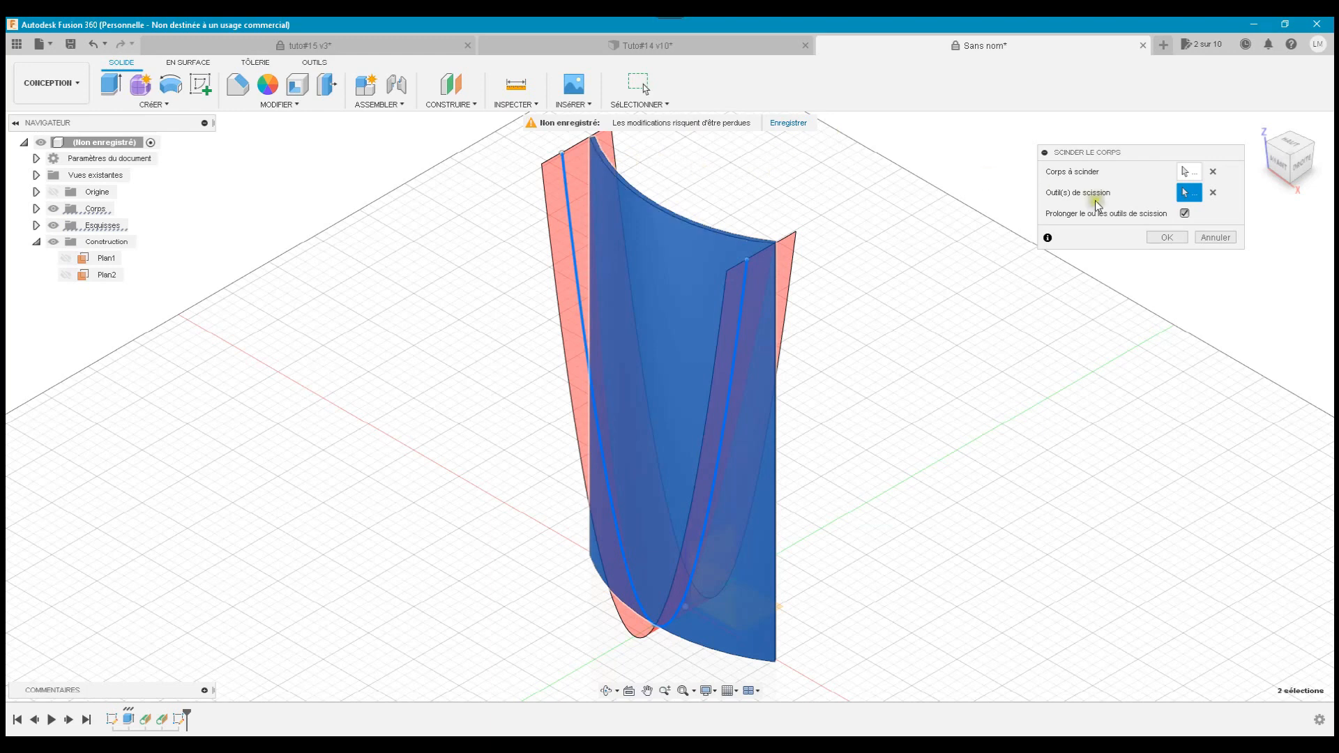
left_click_drag(1277, 163, 1318, 133)
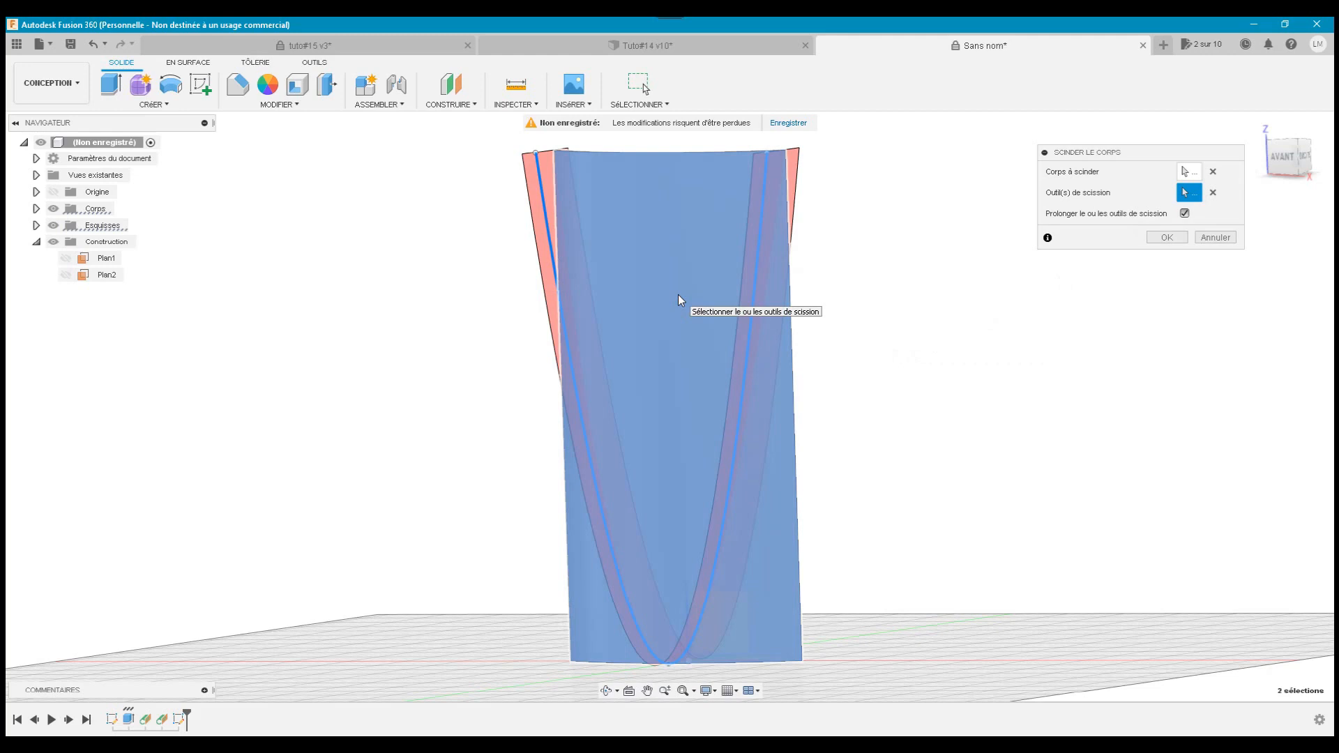
left_click(679, 300)
left_click(1165, 237)
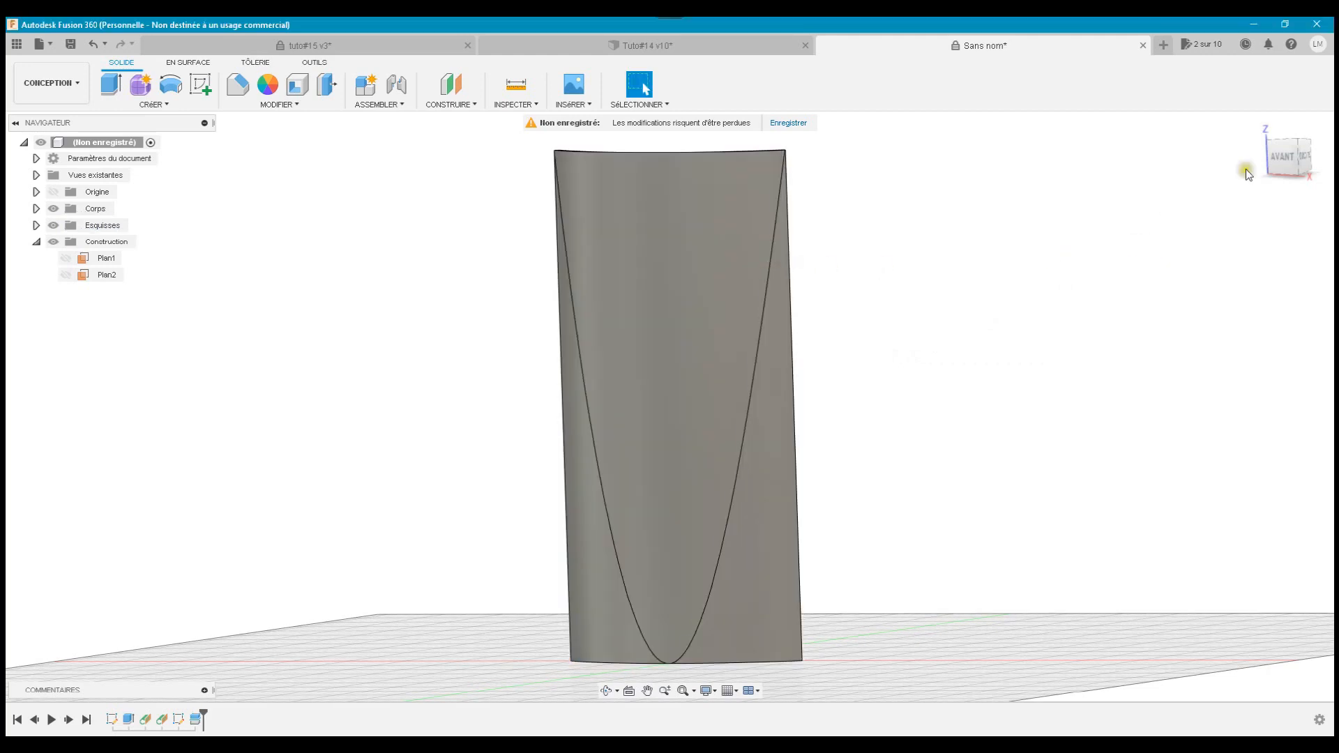
Hide the two side bodies, Corps2 and Corps3, that lie outside the U-shaped curve
left_click(1282, 156)
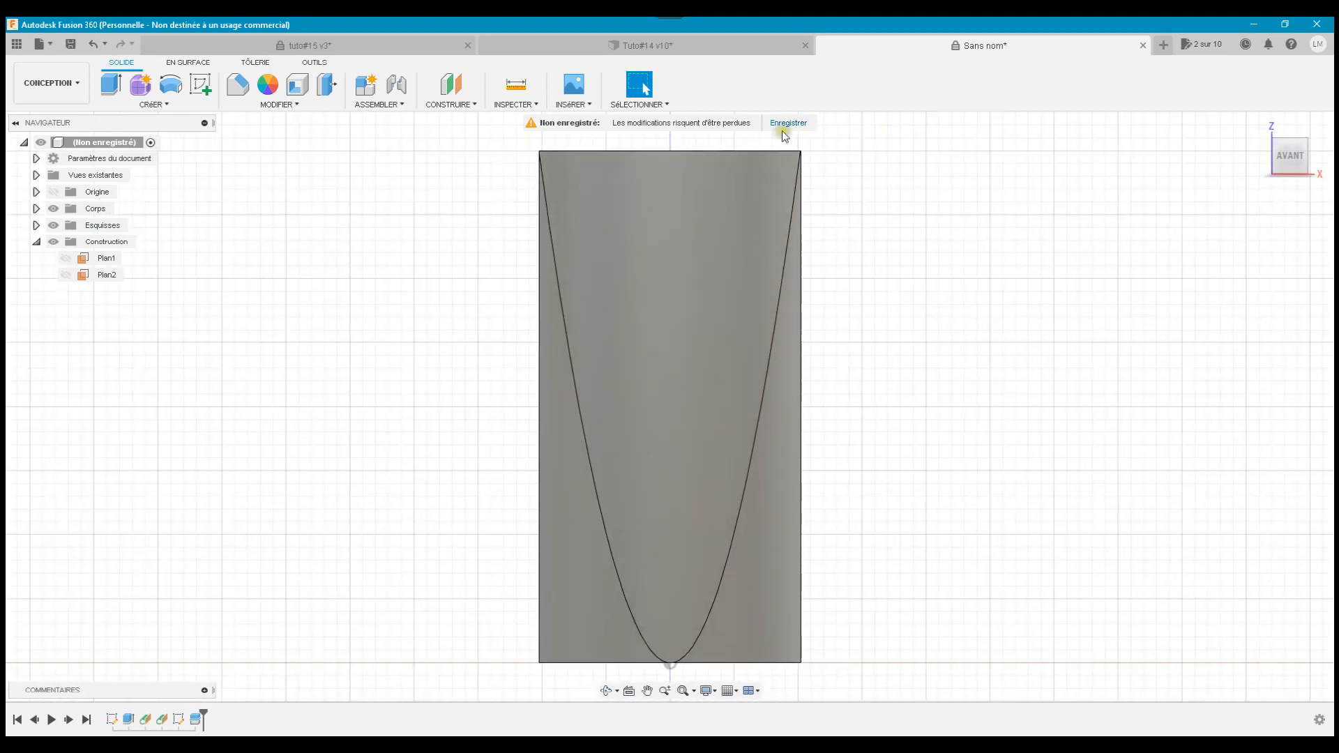
left_click(35, 208)
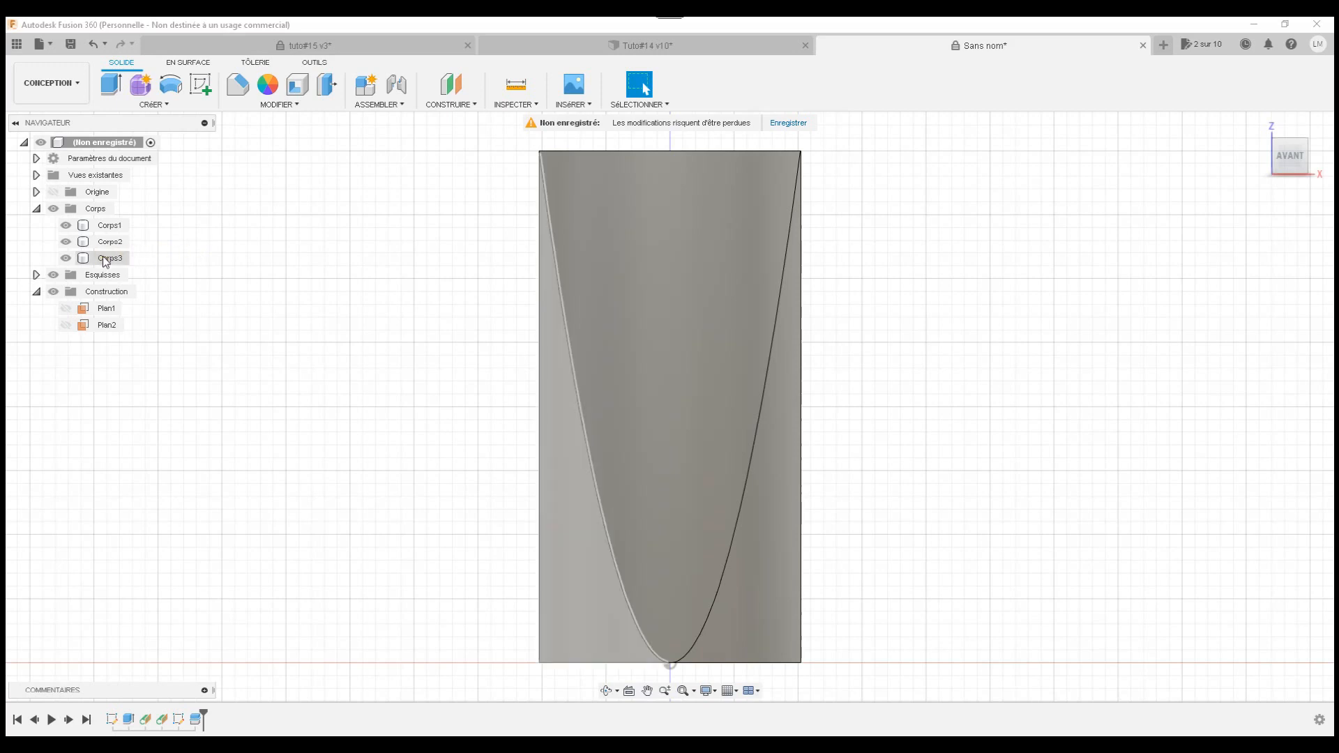
left_click(66, 259)
left_click(64, 258)
left_click(65, 242)
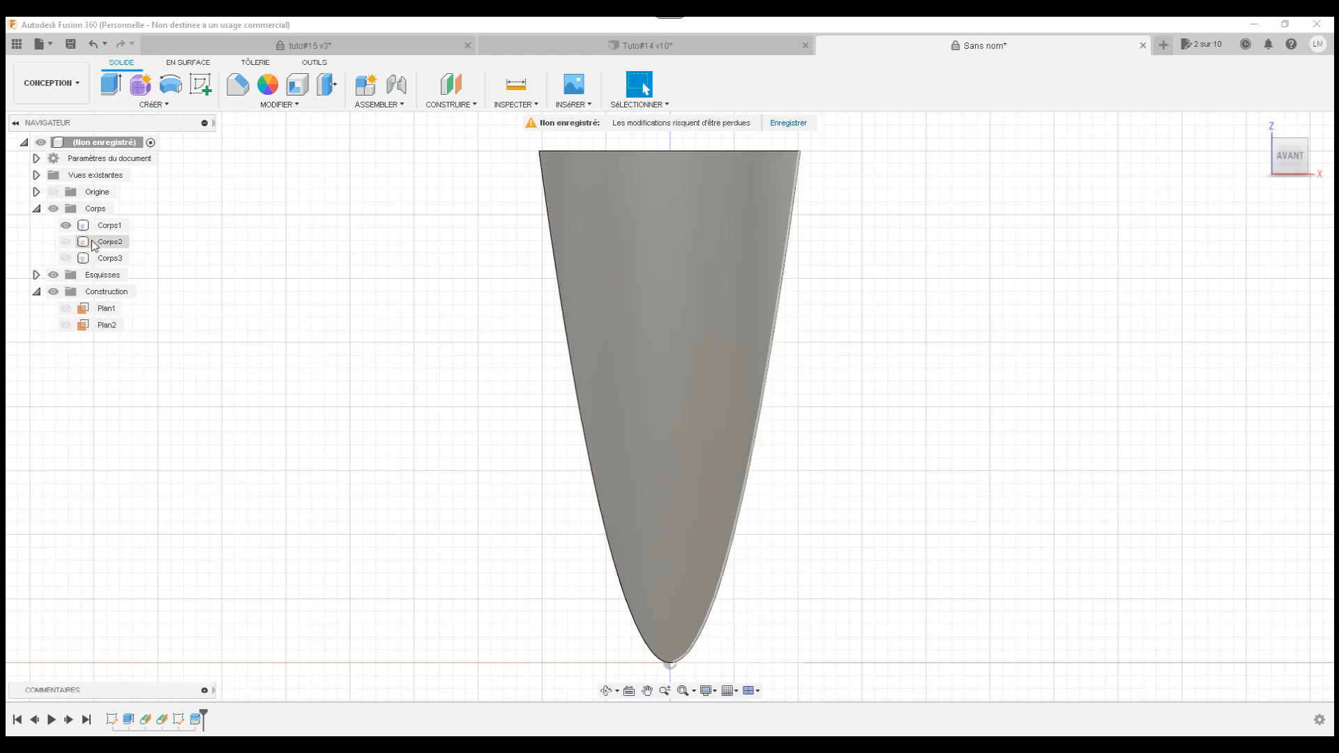
Remove the two hidden offcut bodies, Corps2 and Corps3, with timeline-recorded Remove operations
right_click(94, 242)
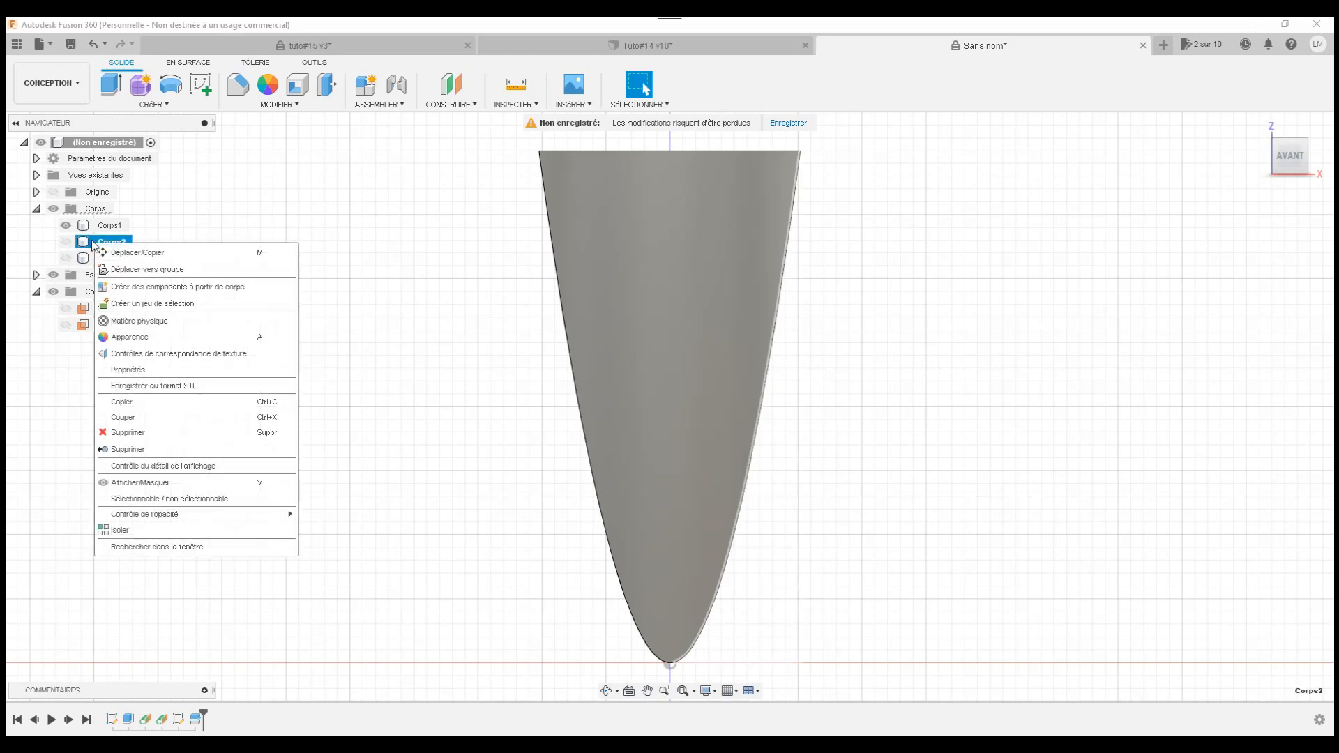
left_click(112, 448)
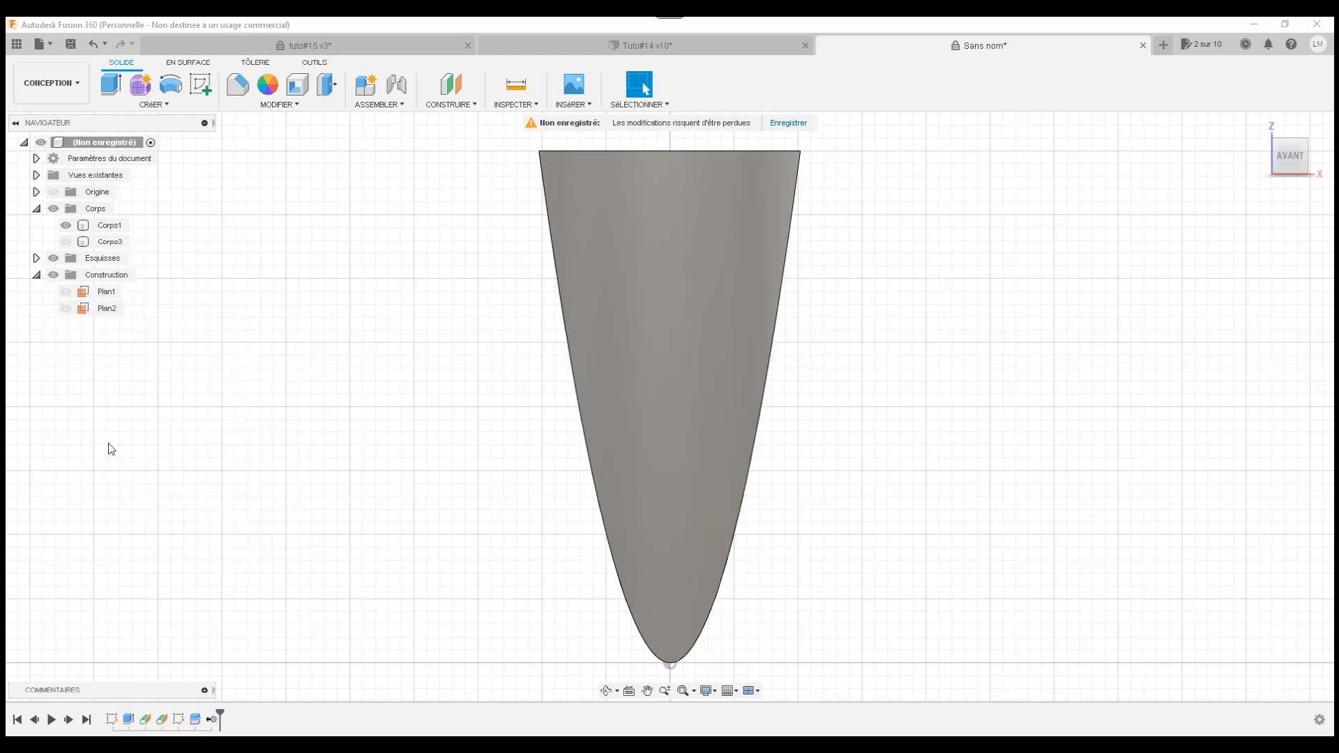
left_click(89, 242)
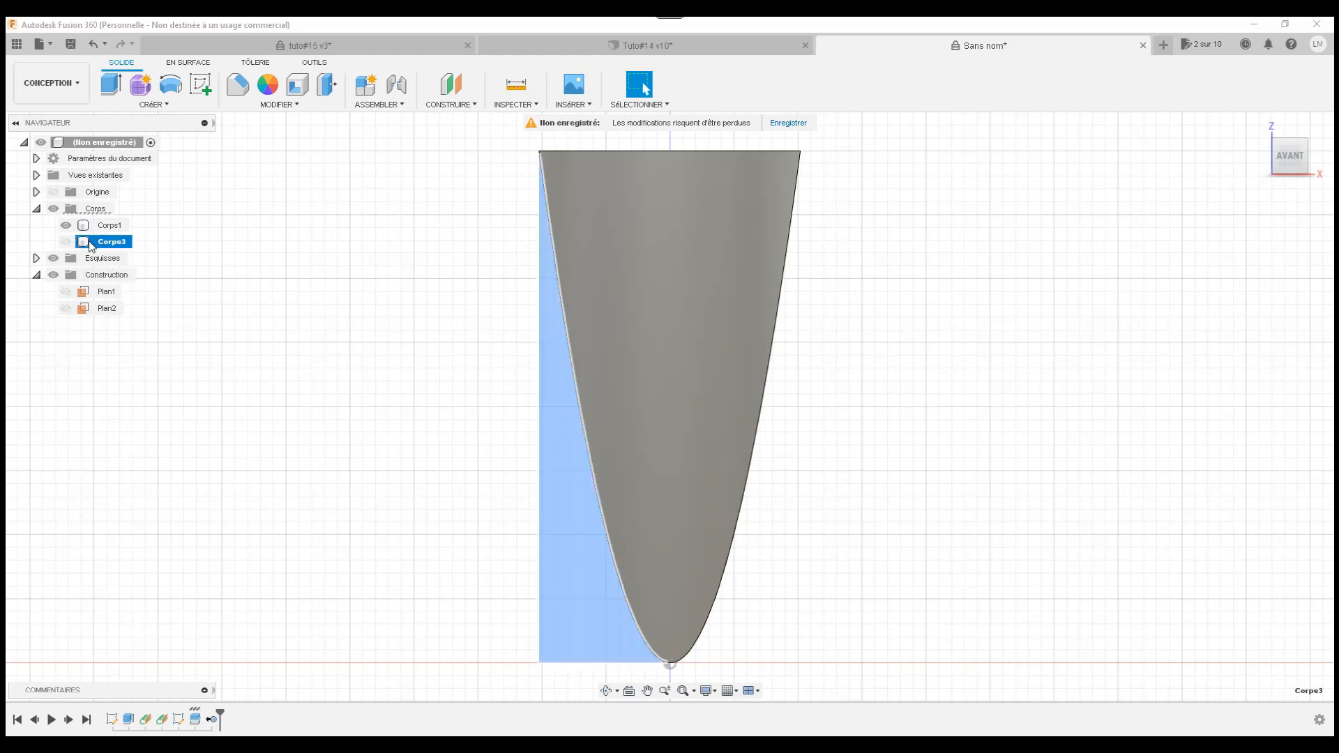
right_click(90, 244)
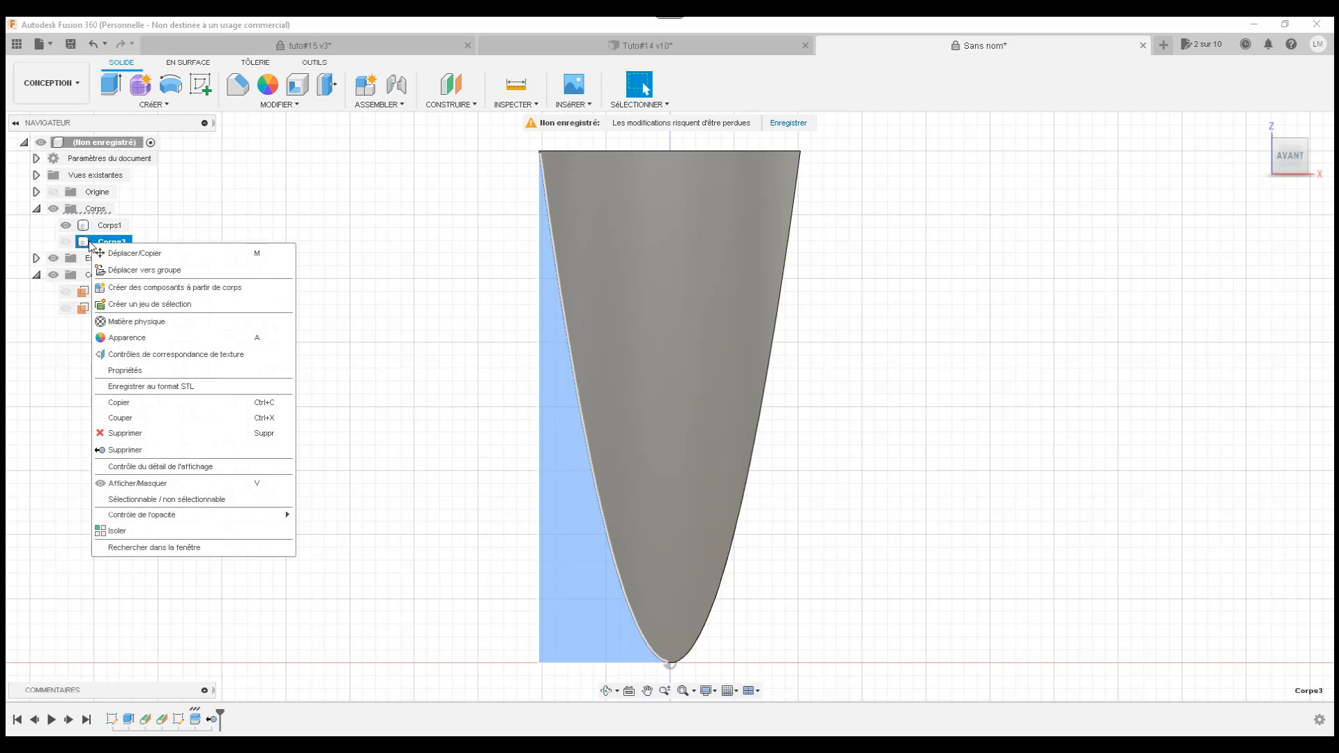
left_click(124, 450)
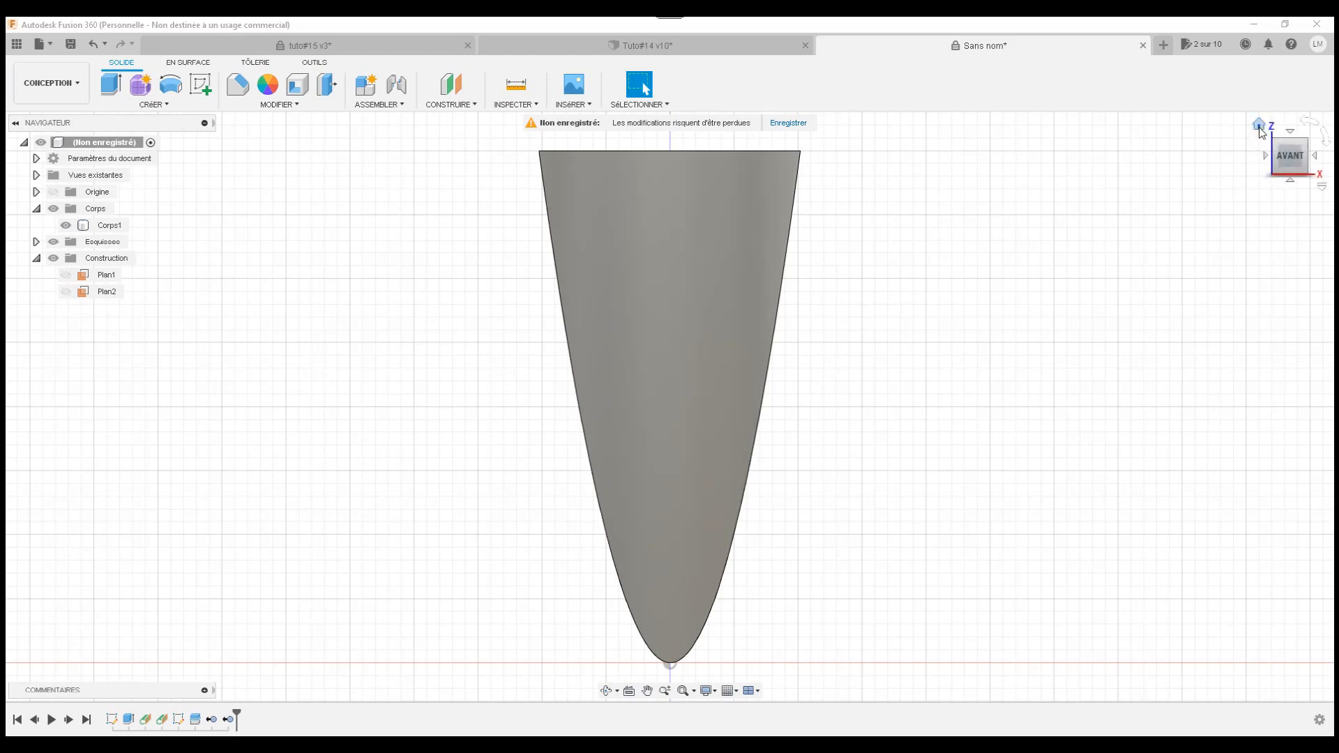
Compare the trimmed plate with the finished Tuto#14 model, then return to the unsaved design
left_click(1259, 126)
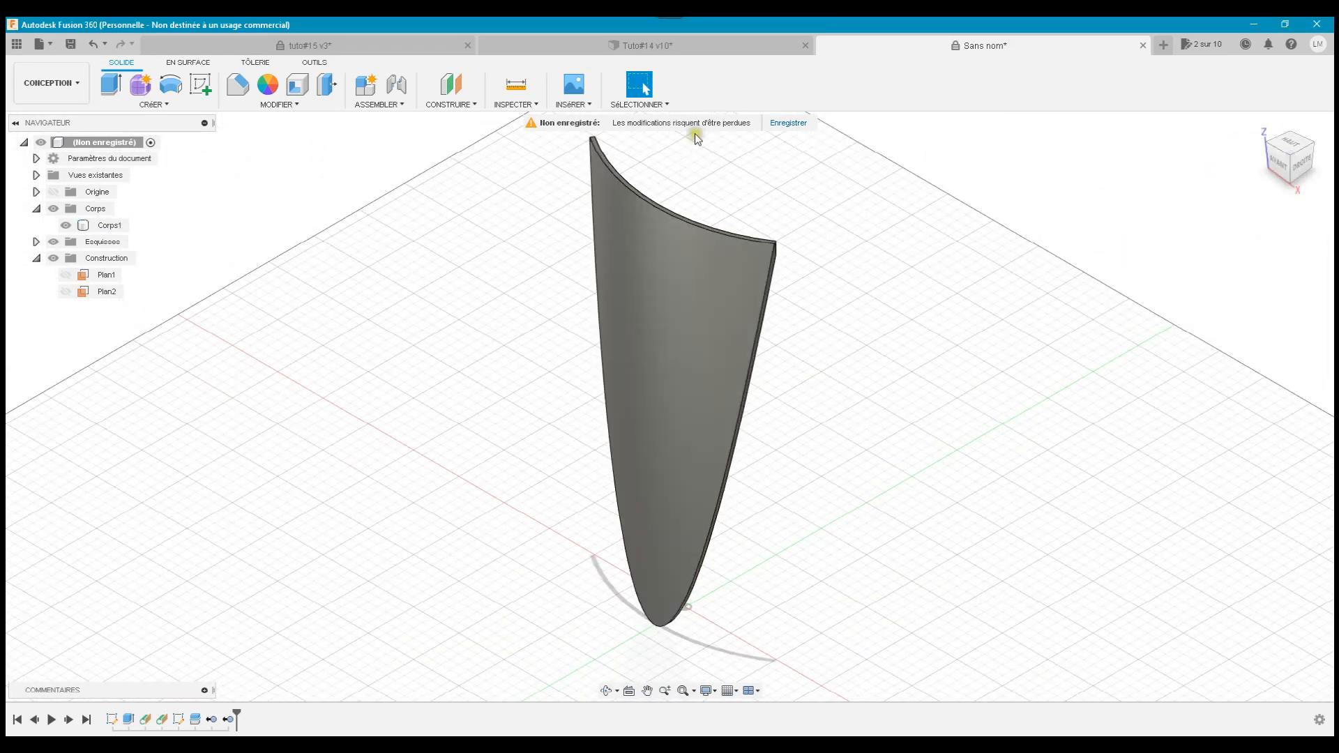
left_click(705, 46)
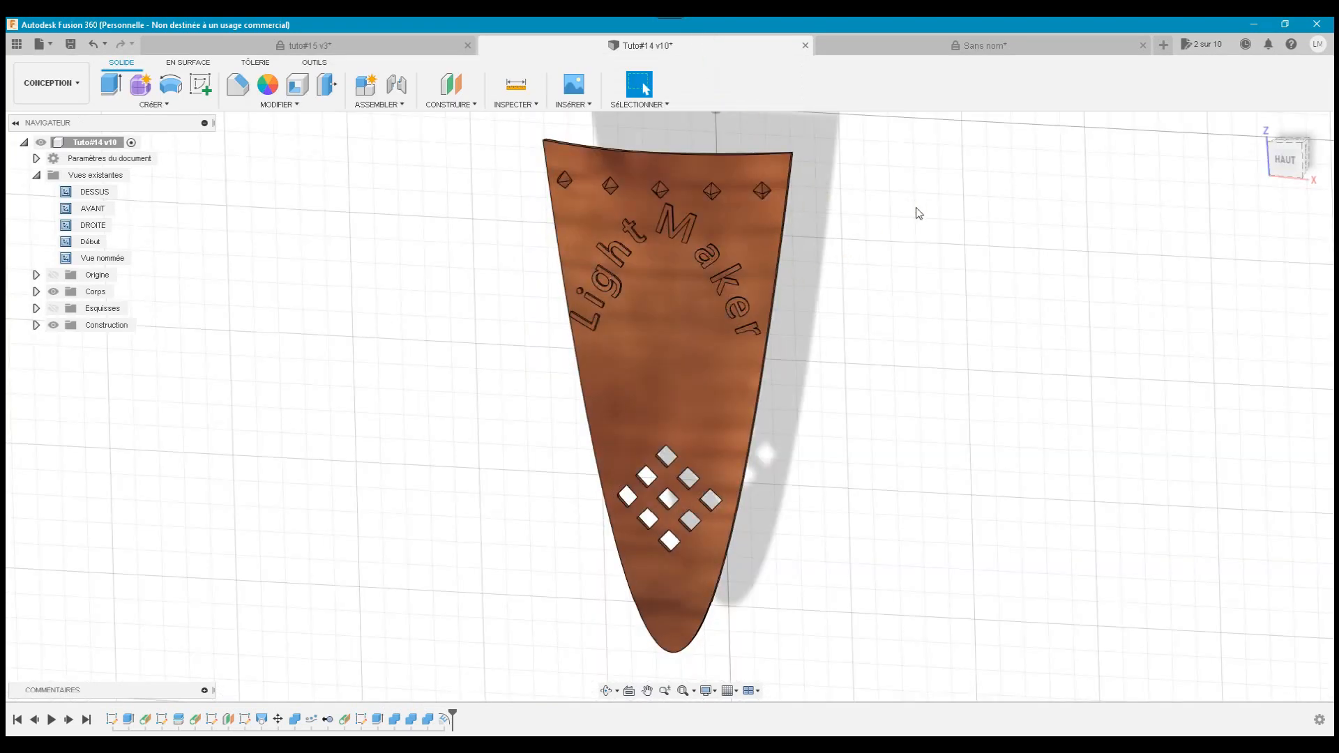
left_click(912, 41)
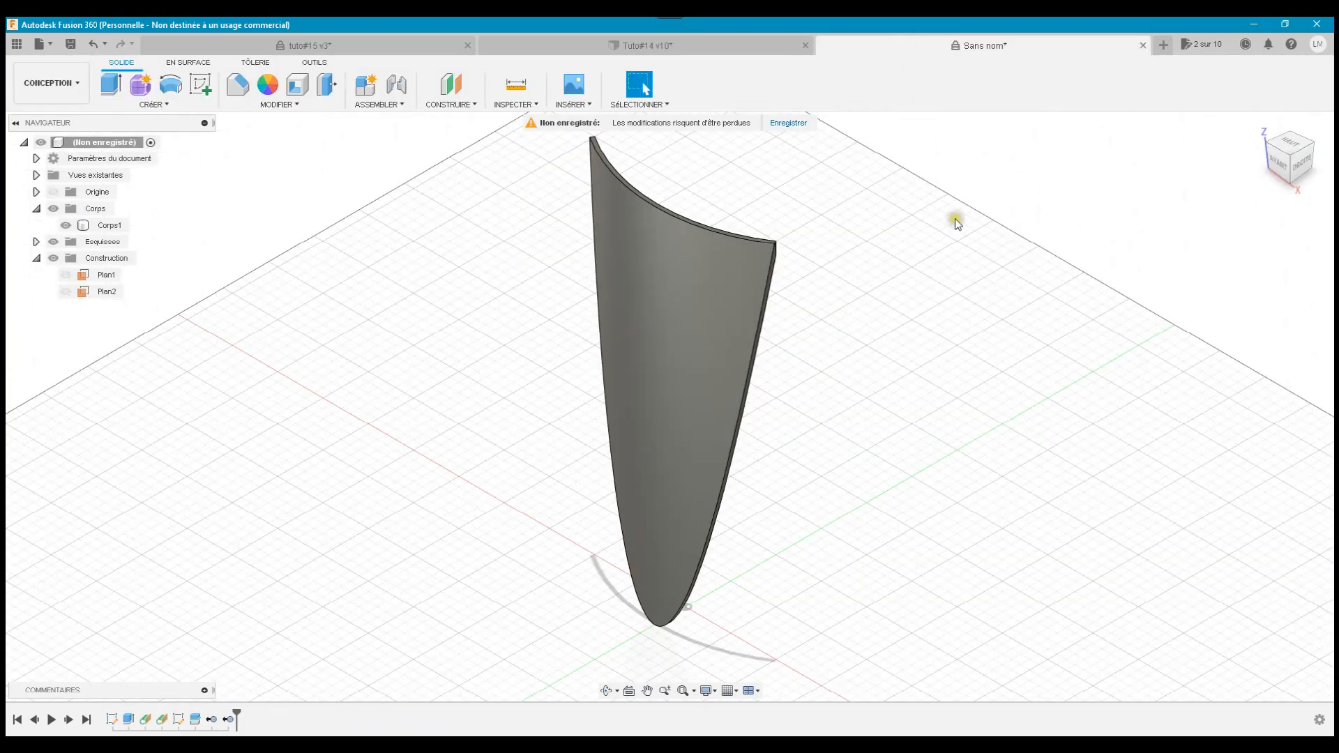
left_click(756, 46)
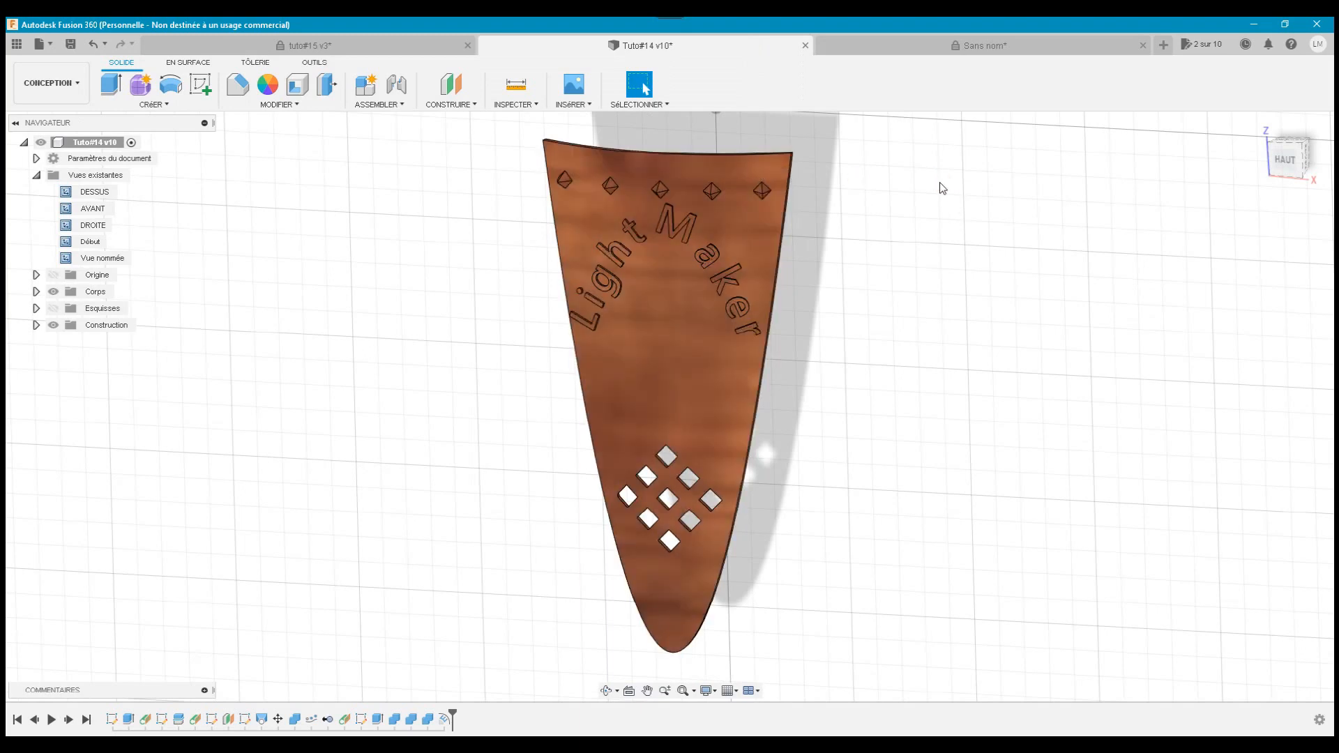
left_click(948, 43)
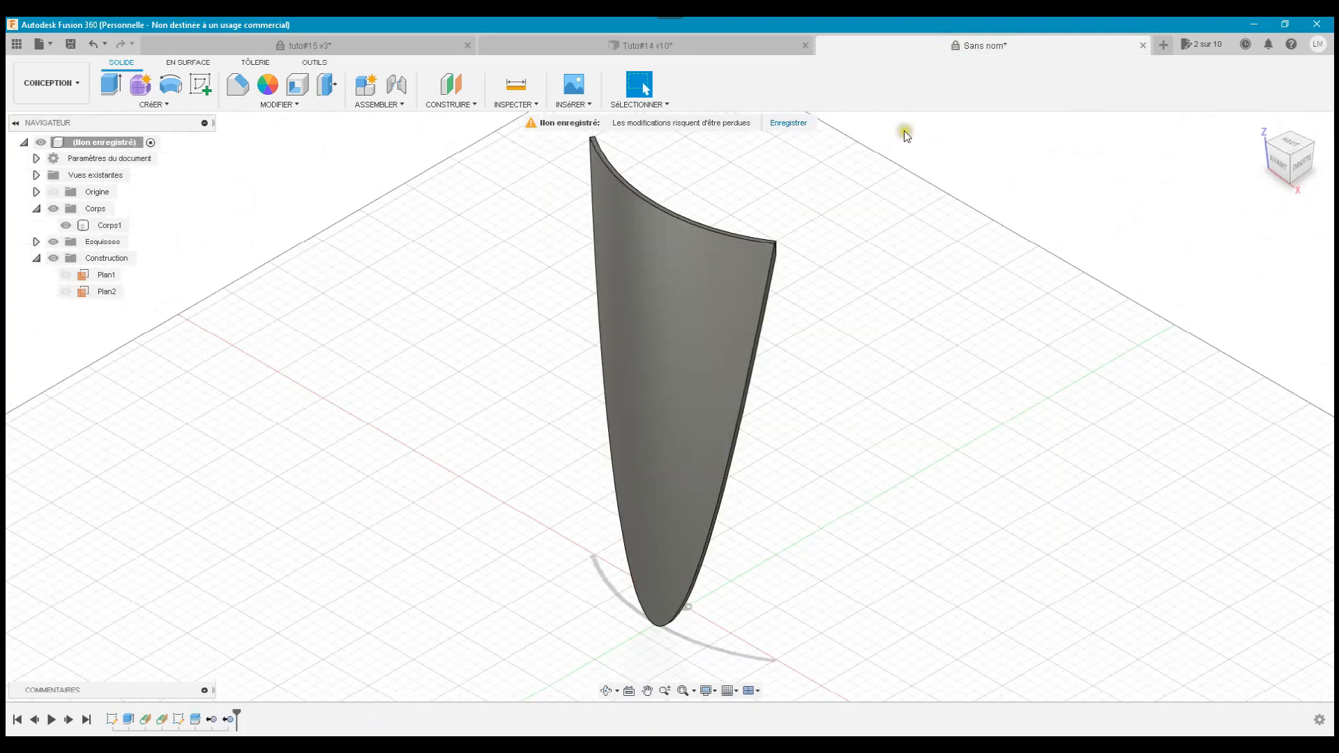
Start a new sketch on the construction plane Plan1, facing the pointed plate from the front
left_click(1281, 164)
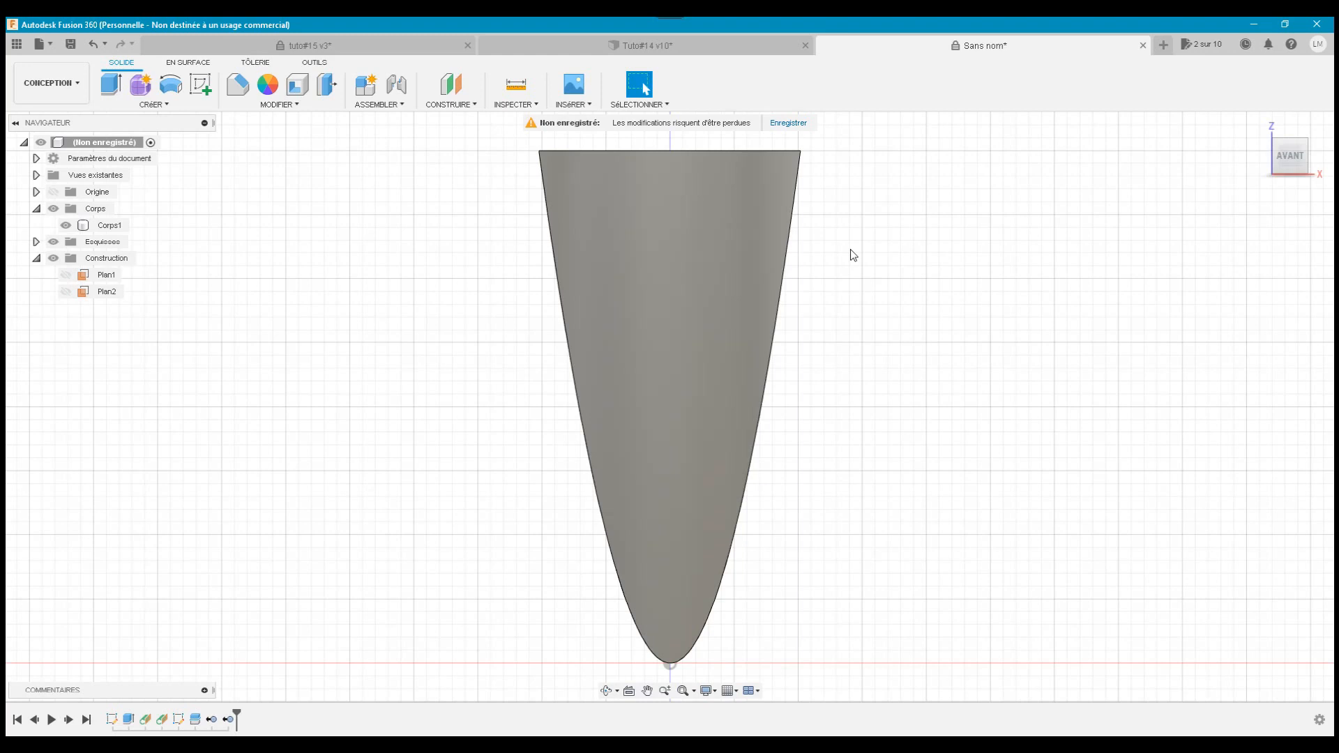
left_click(198, 84)
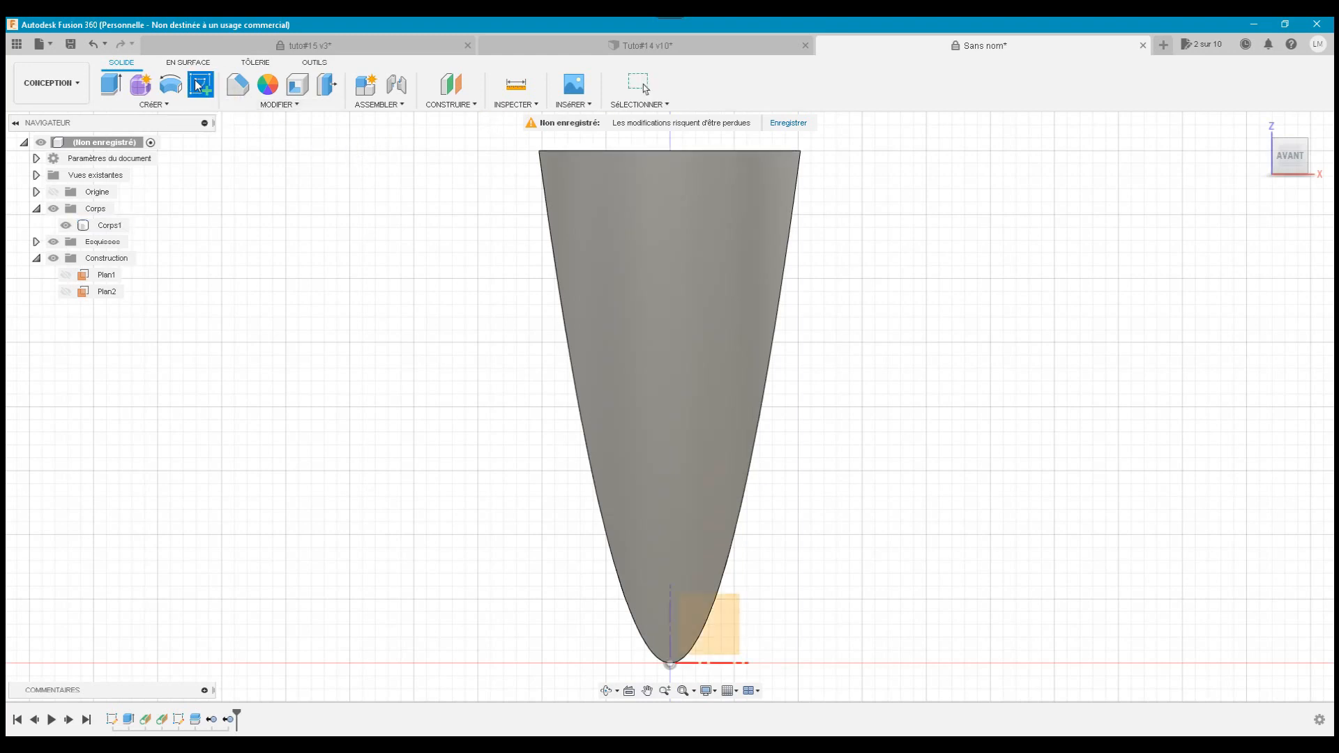
left_click(70, 278)
left_click(66, 275)
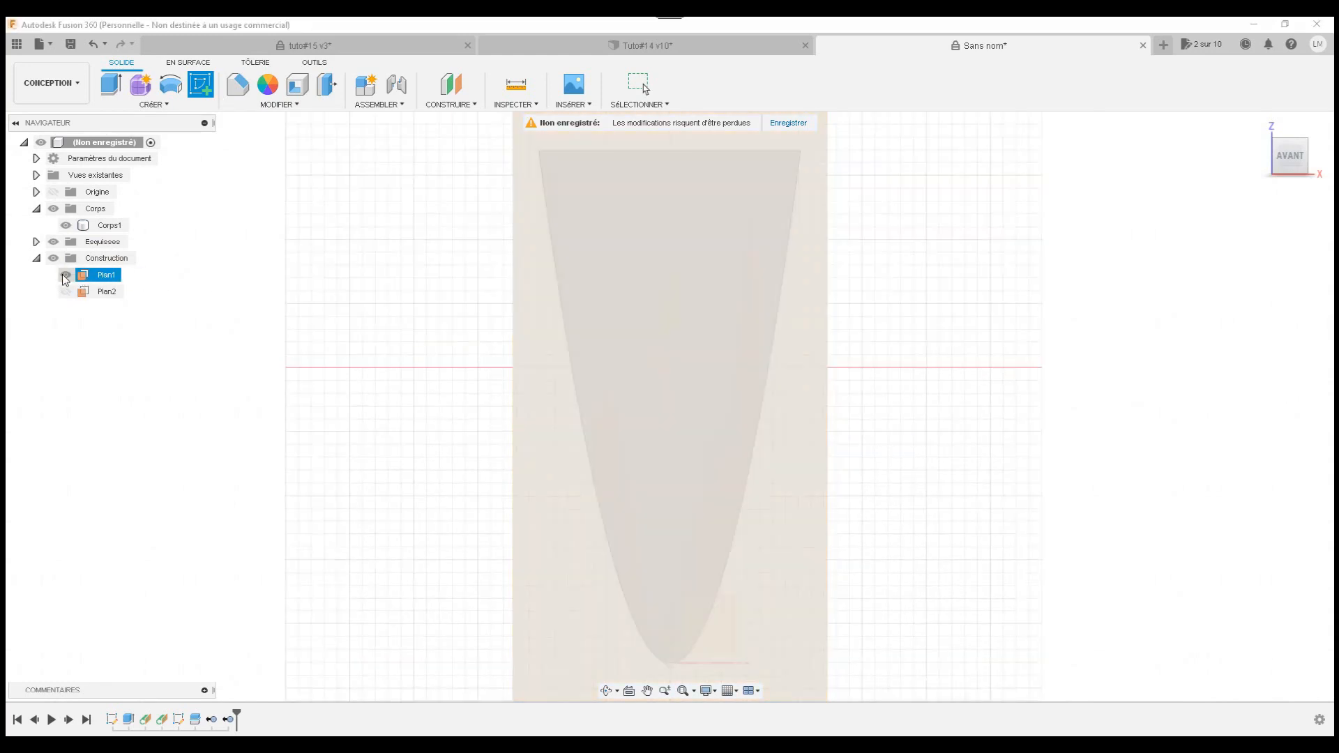
left_click(65, 275)
left_click(101, 276)
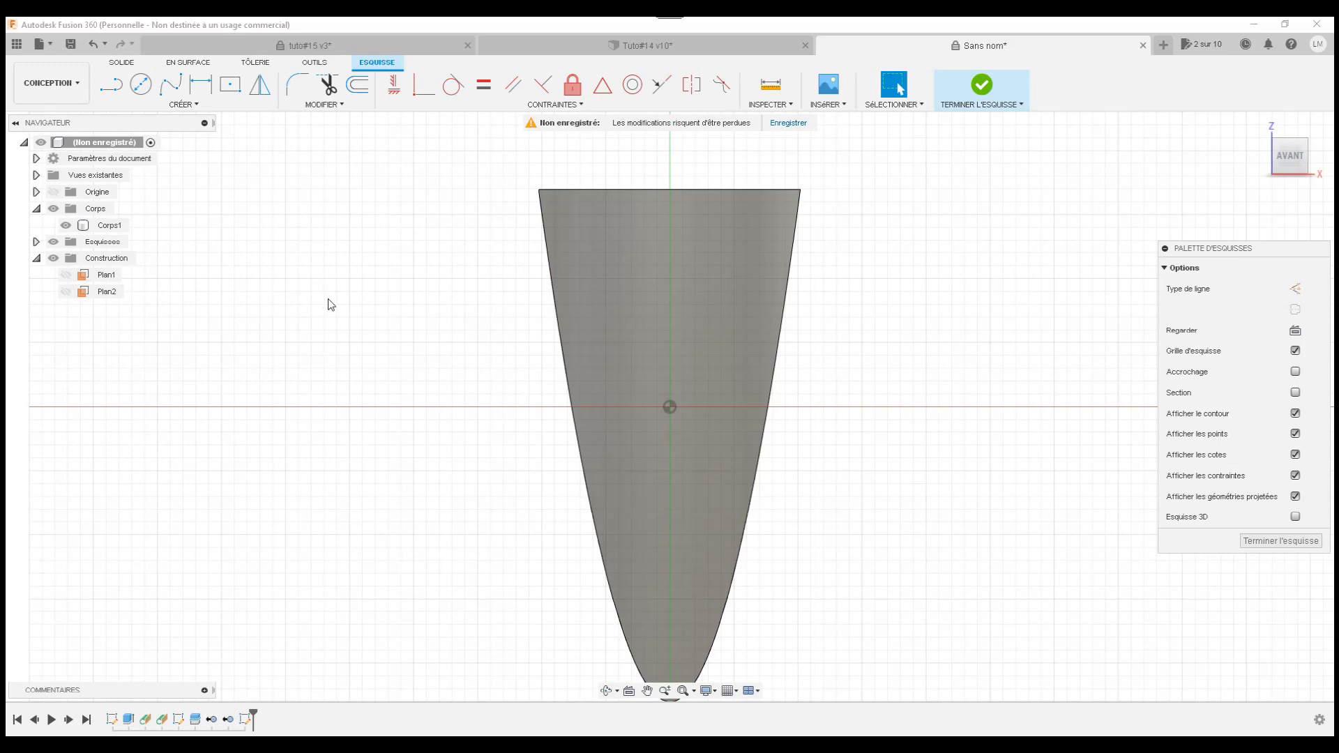
Examine the row of small diamonds near the upper edge of the Tuto#14 plate as a reference
left_click(34, 260)
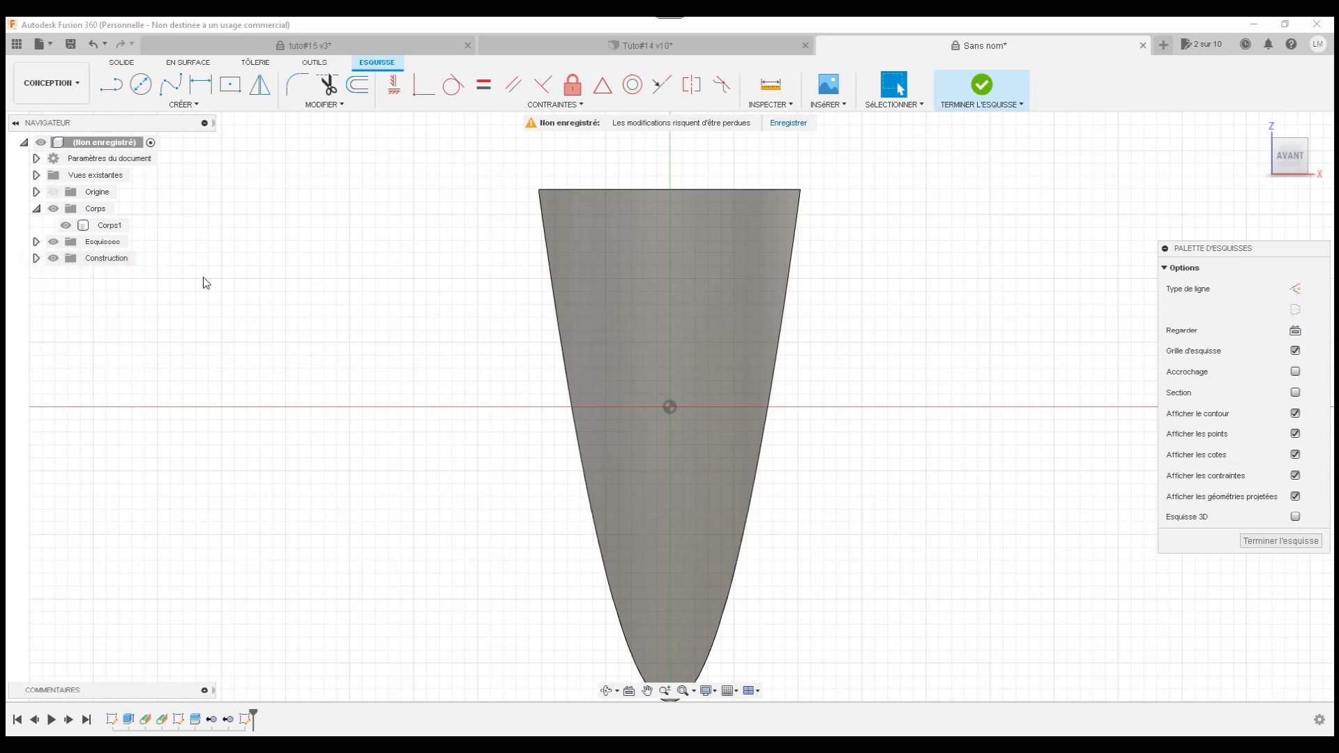
left_click(676, 305)
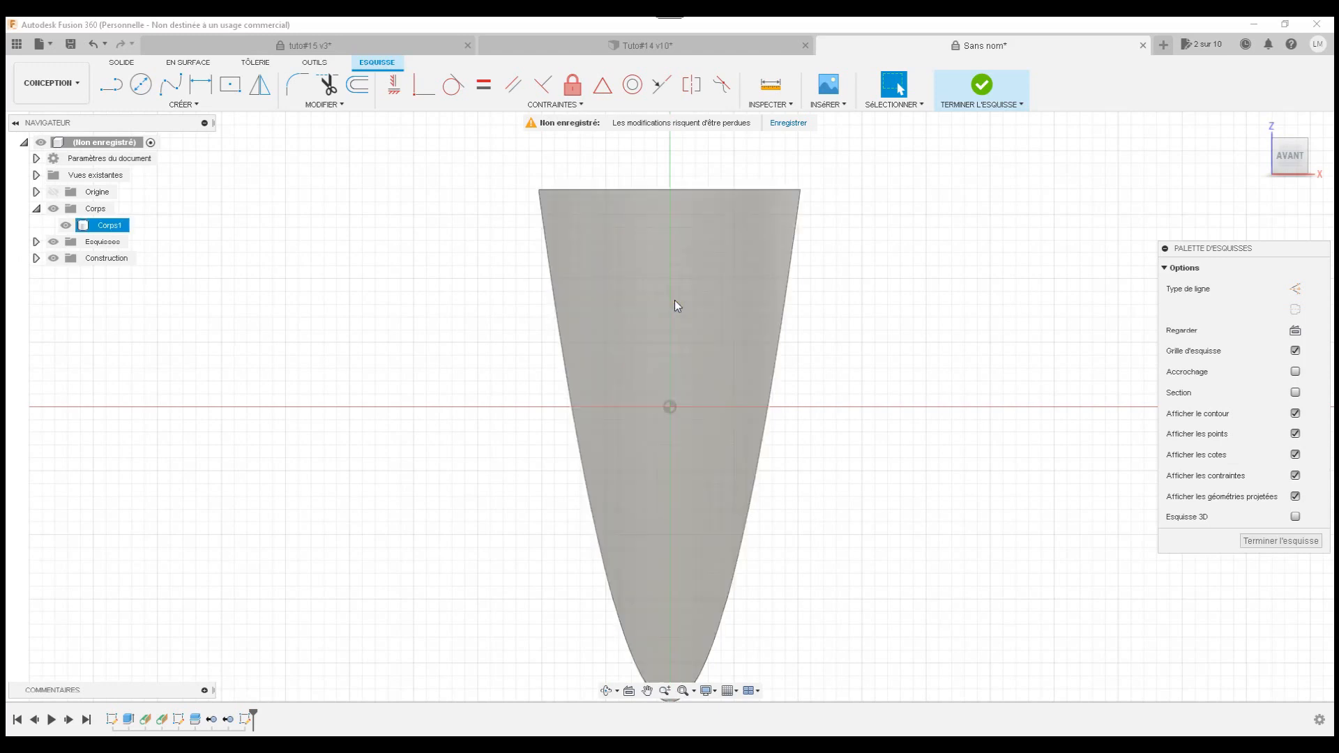
left_click(329, 305)
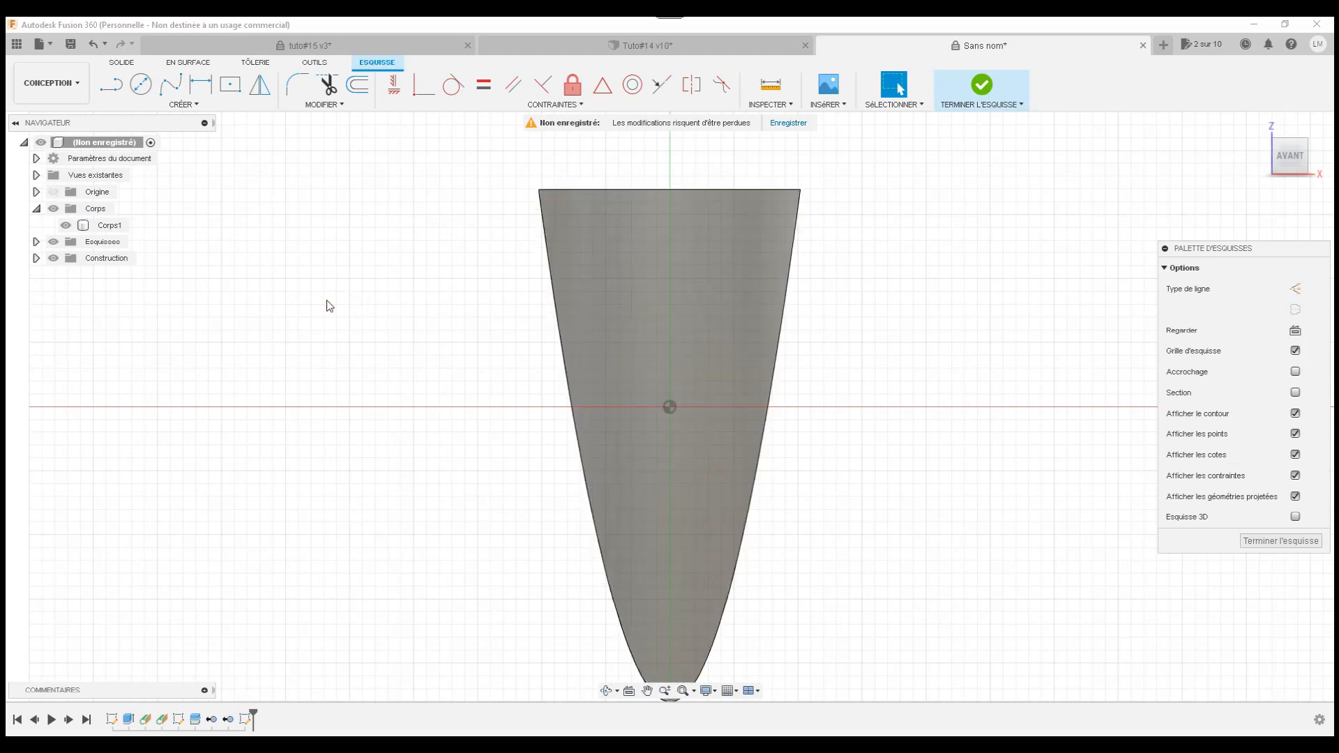
left_click(613, 201)
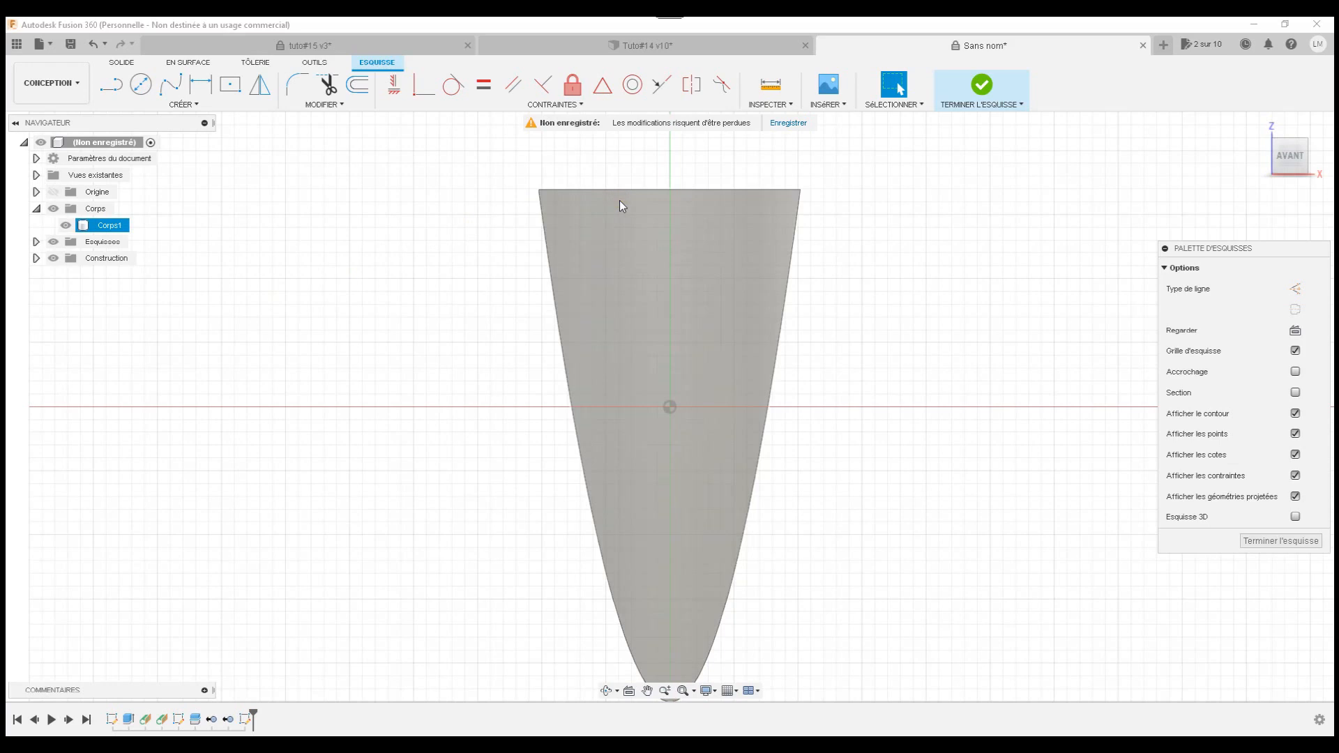
left_click(641, 50)
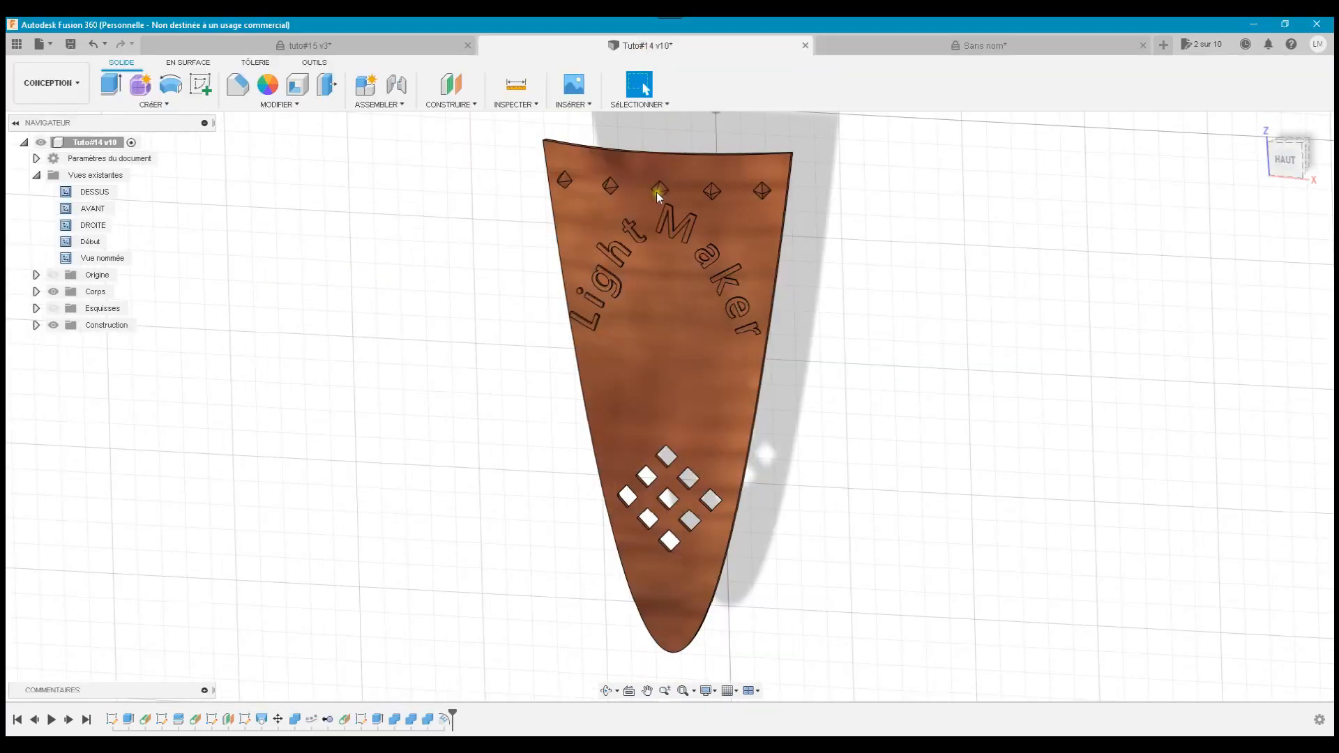
left_click(900, 46)
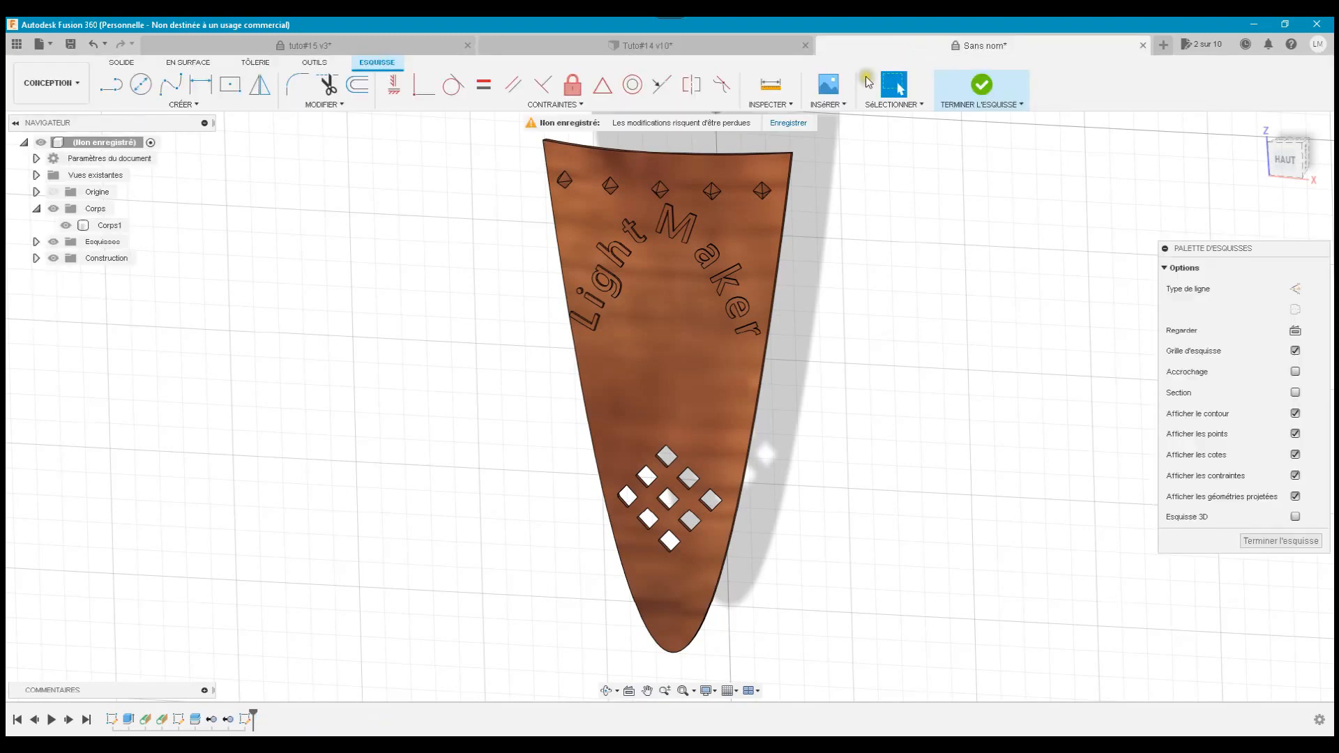
With snapping on, sketch a 5 x 5 mm centre rectangle on the vertical axis near the plate's upper edge, and finish the sketch
scroll(674, 198, "up", 10)
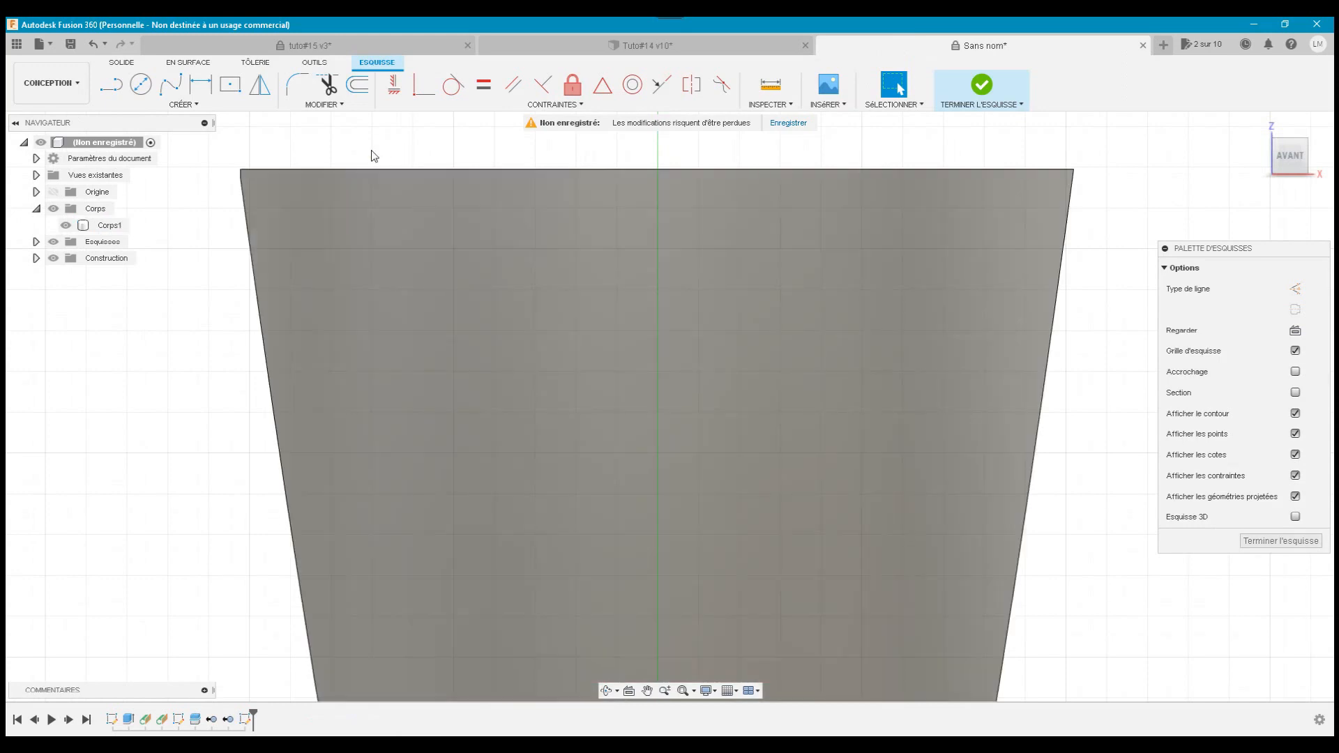
left_click(230, 87)
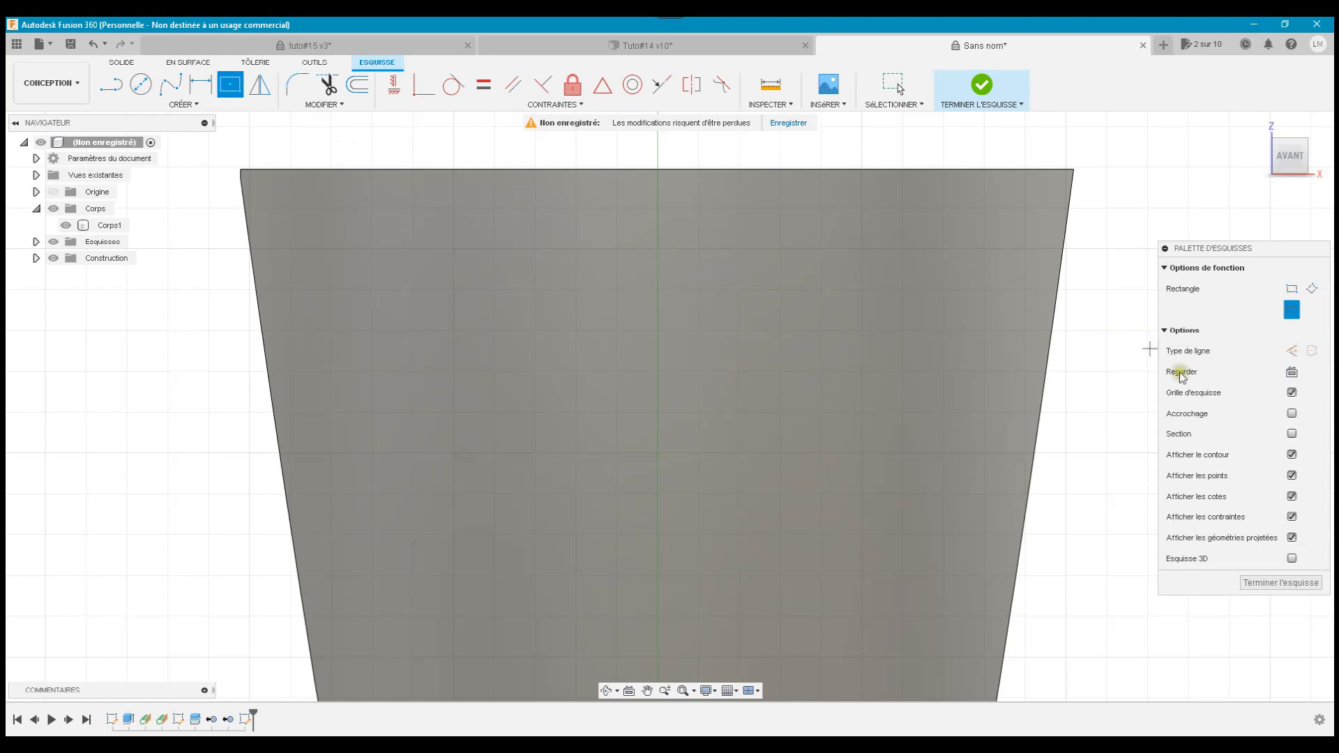
left_click(1292, 414)
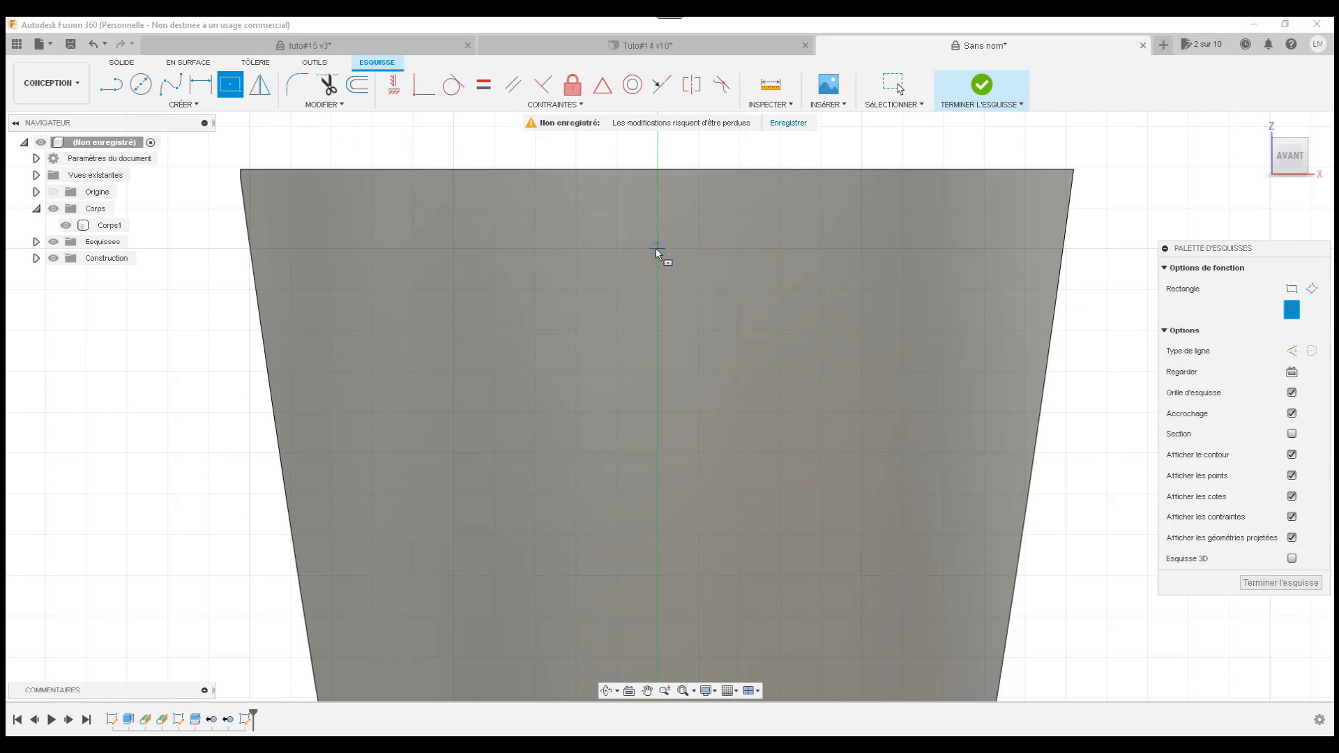
left_click_drag(658, 249, 671, 267)
key("Tab")
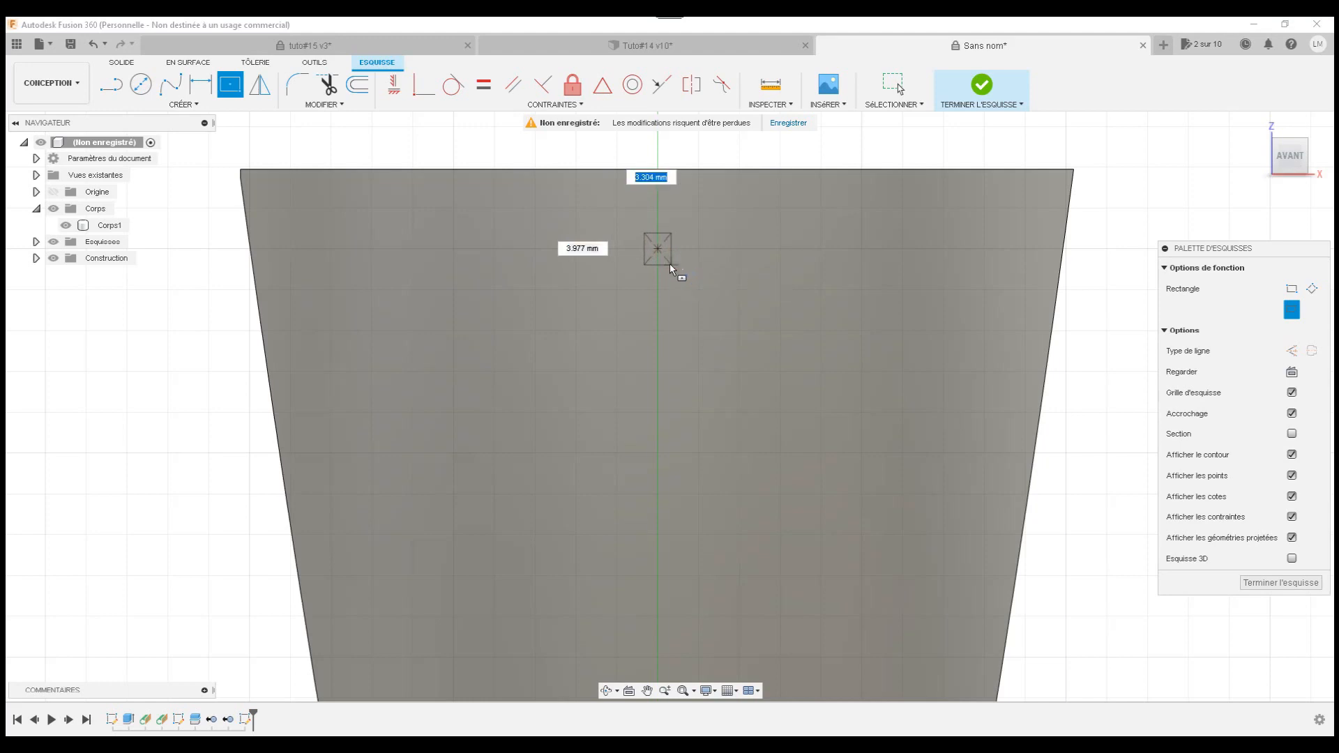
type("5")
key("Tab")
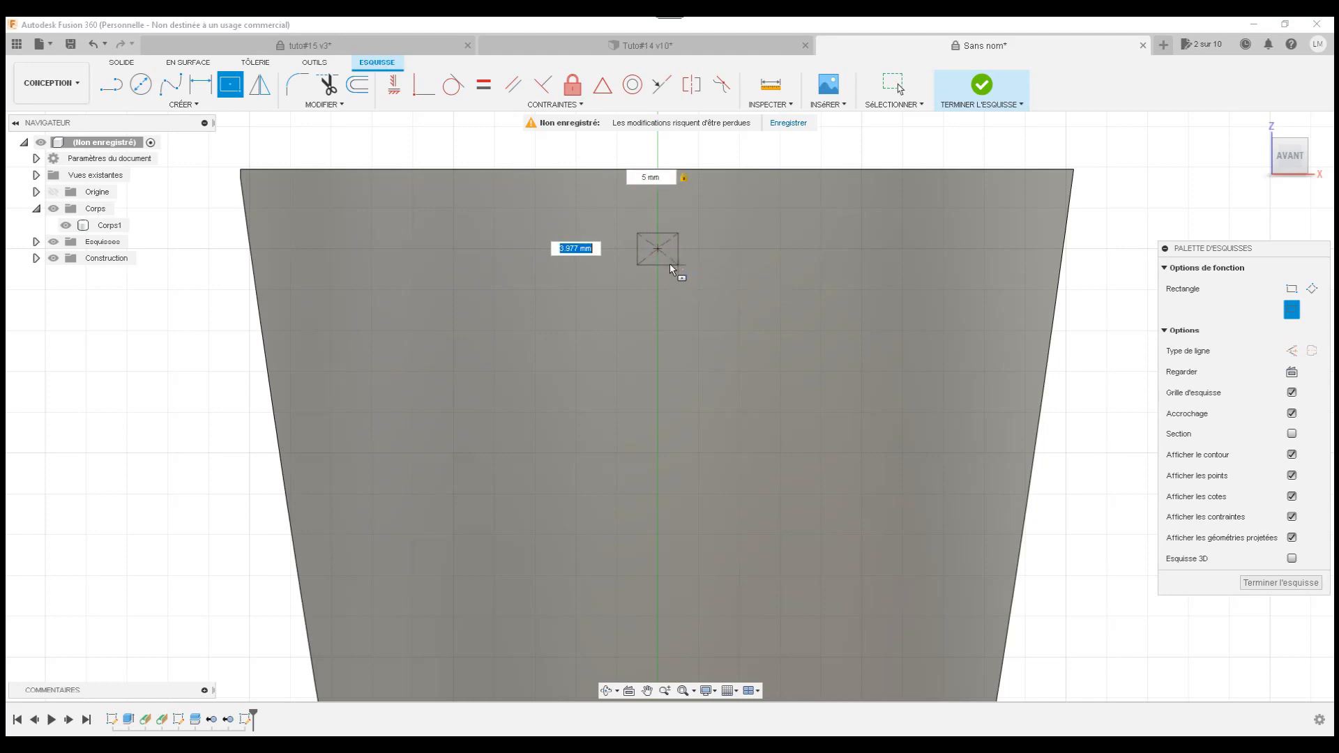
type("5")
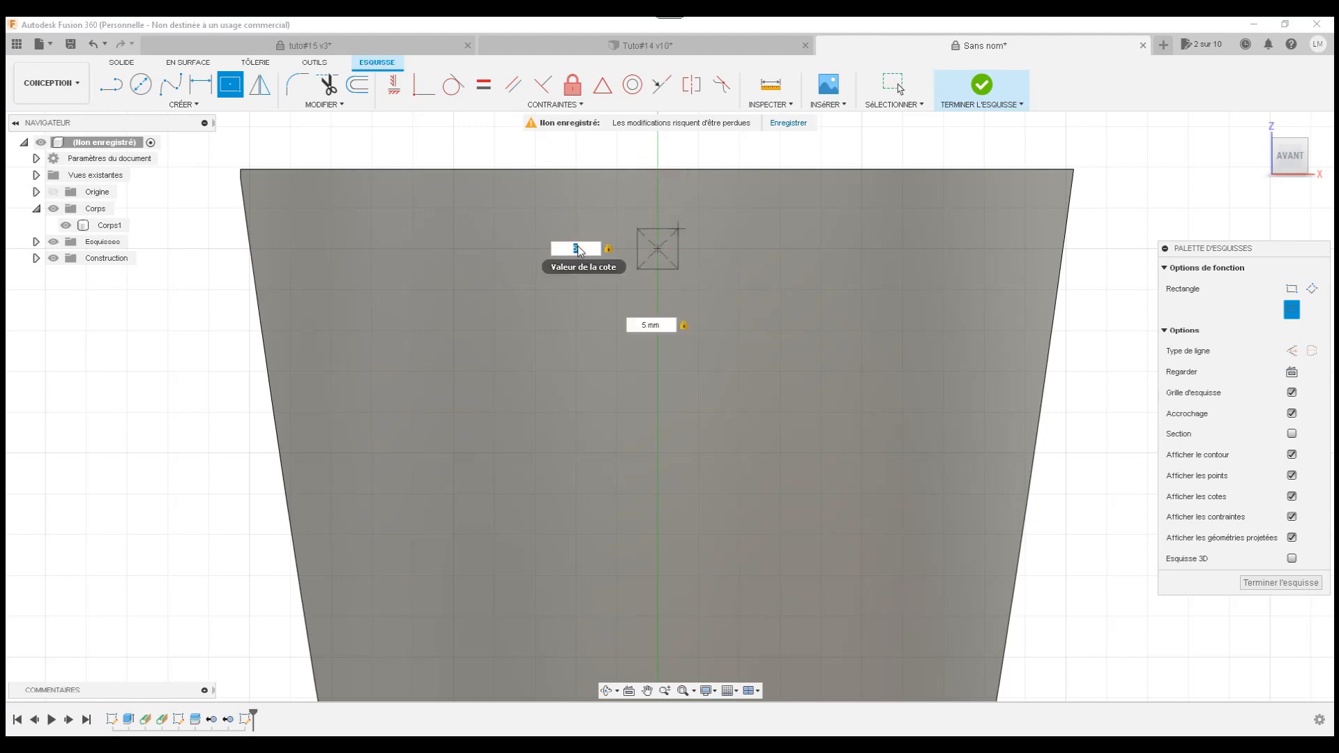
left_click(659, 247)
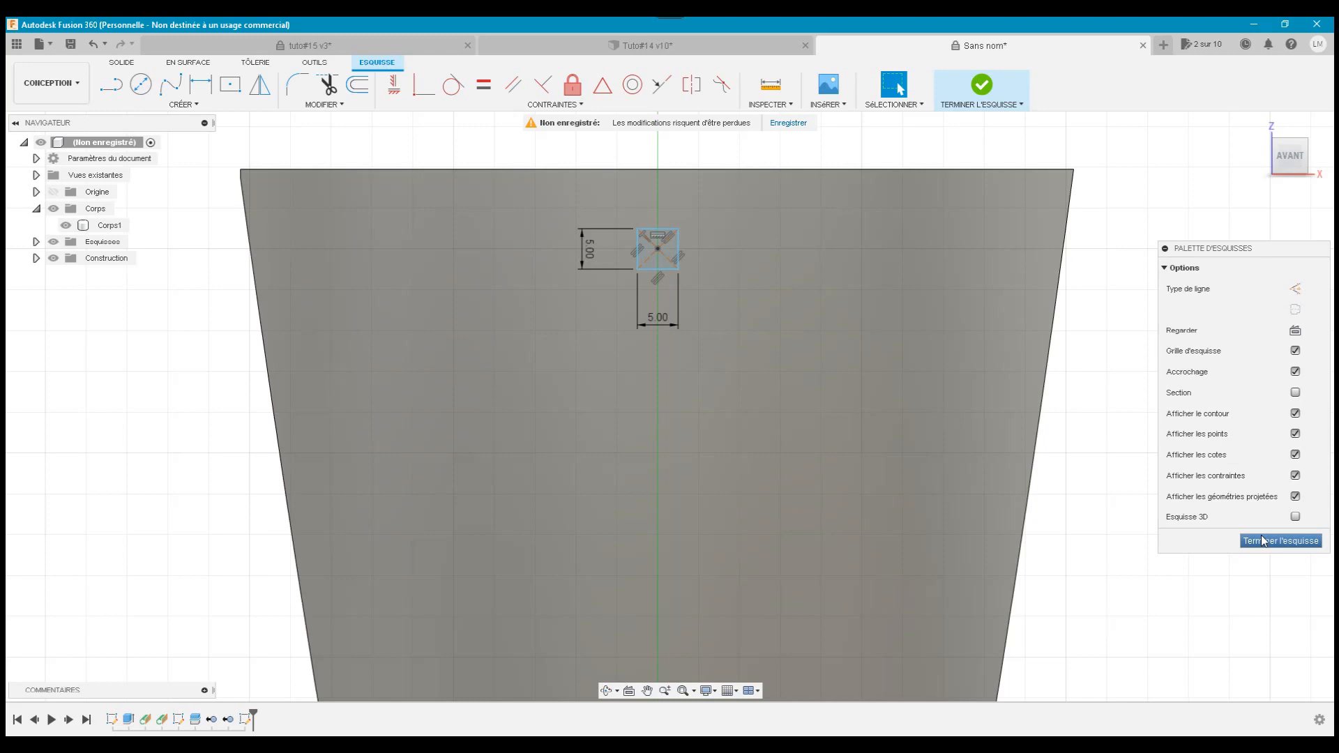
left_click(1264, 540)
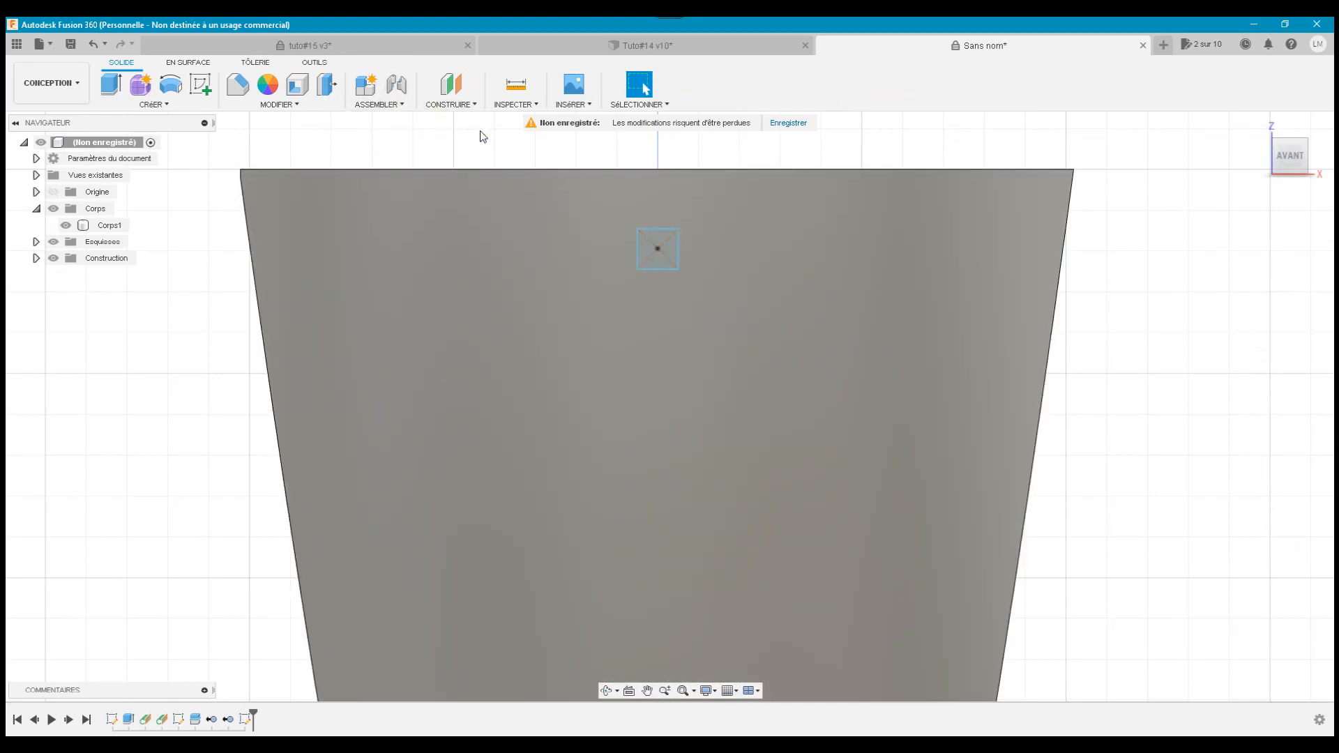
Create a construction plane offset 5 mm from Plan1
left_click(661, 210)
left_click(799, 162)
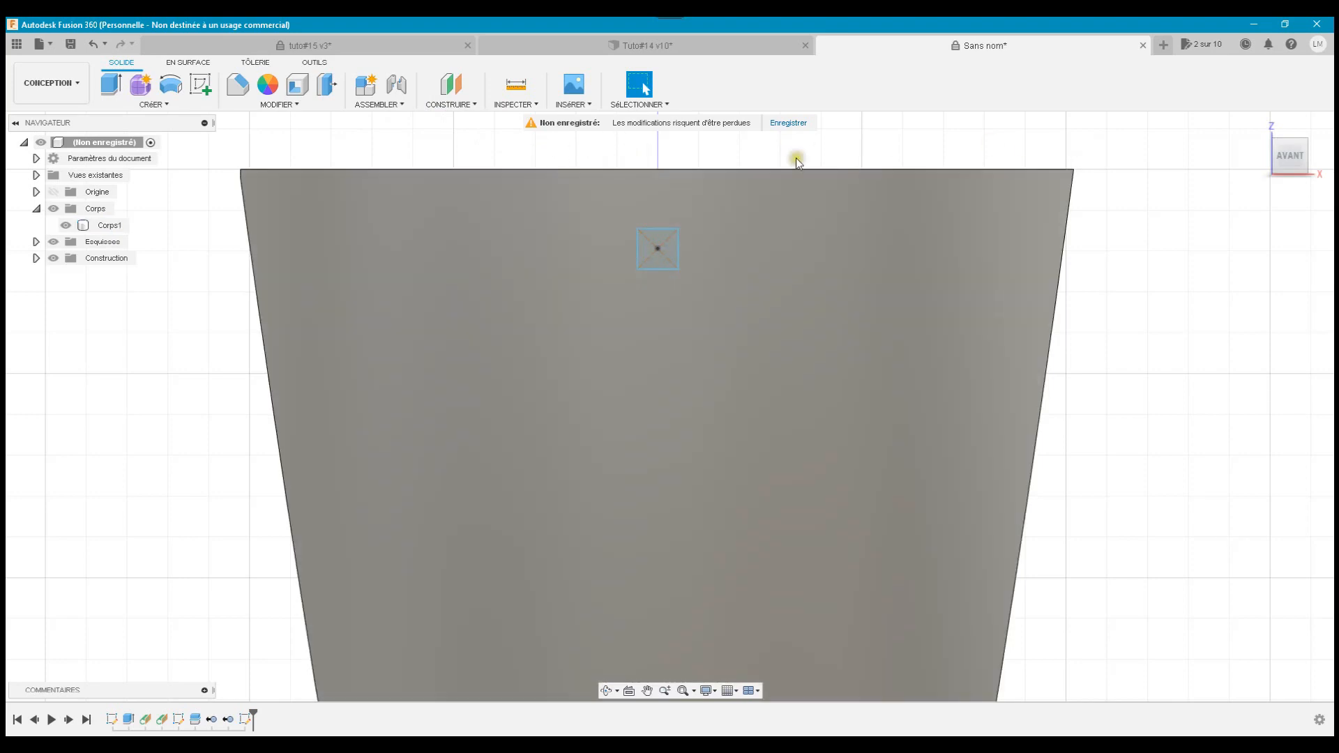
left_click(451, 80)
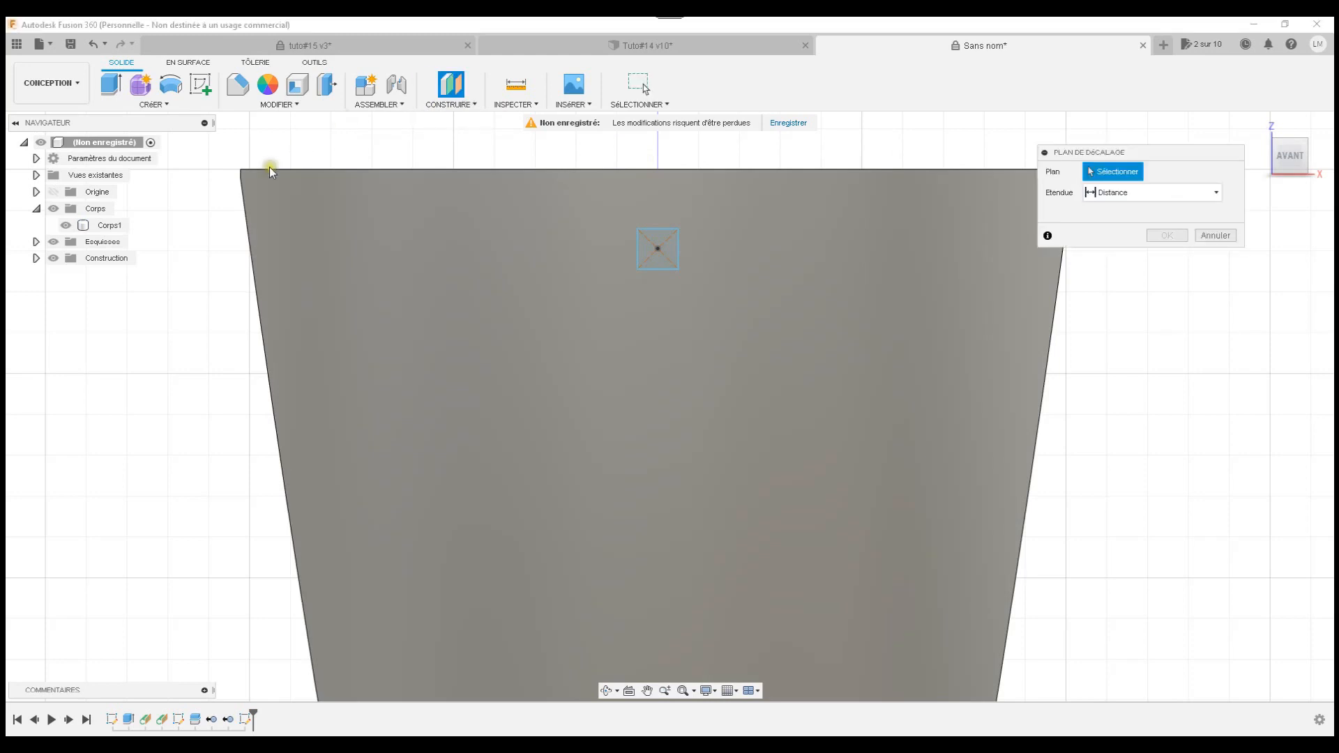
left_click(35, 258)
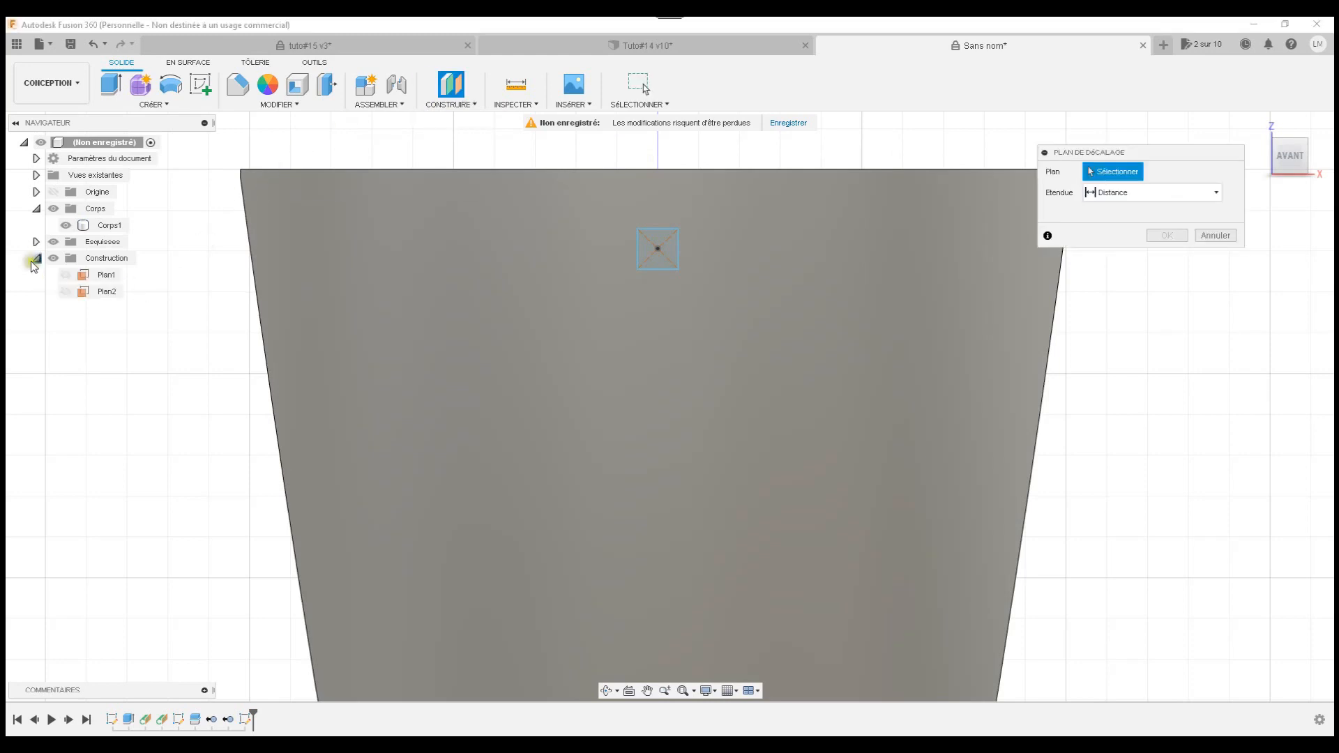
left_click(96, 279)
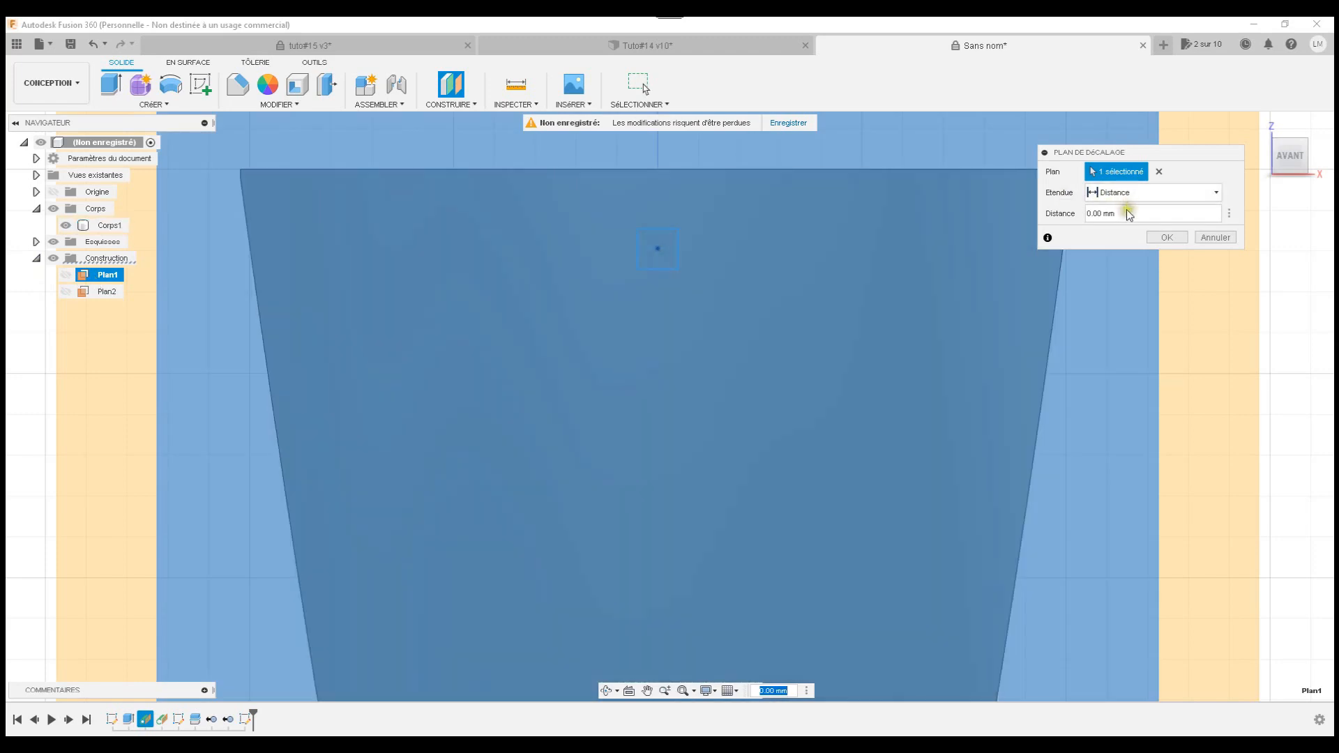
left_click(1129, 214)
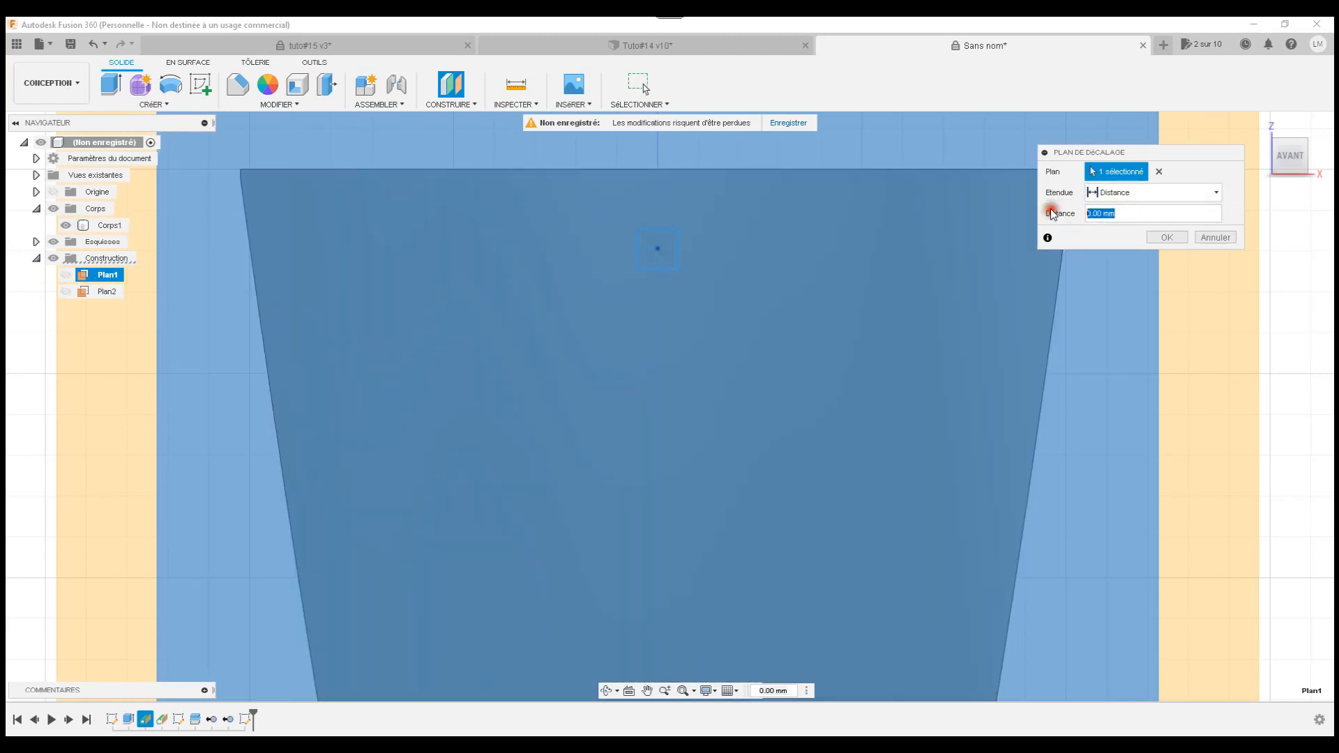
type("5")
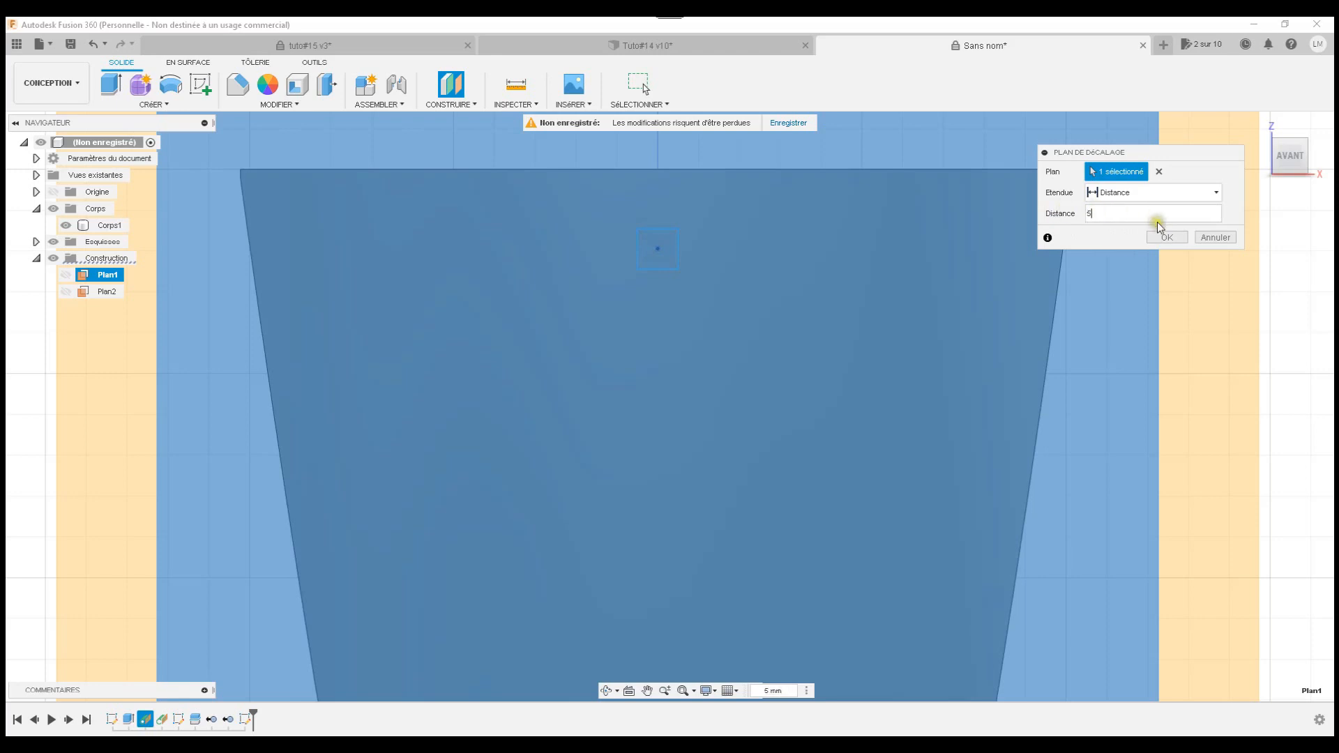
left_click(1167, 238)
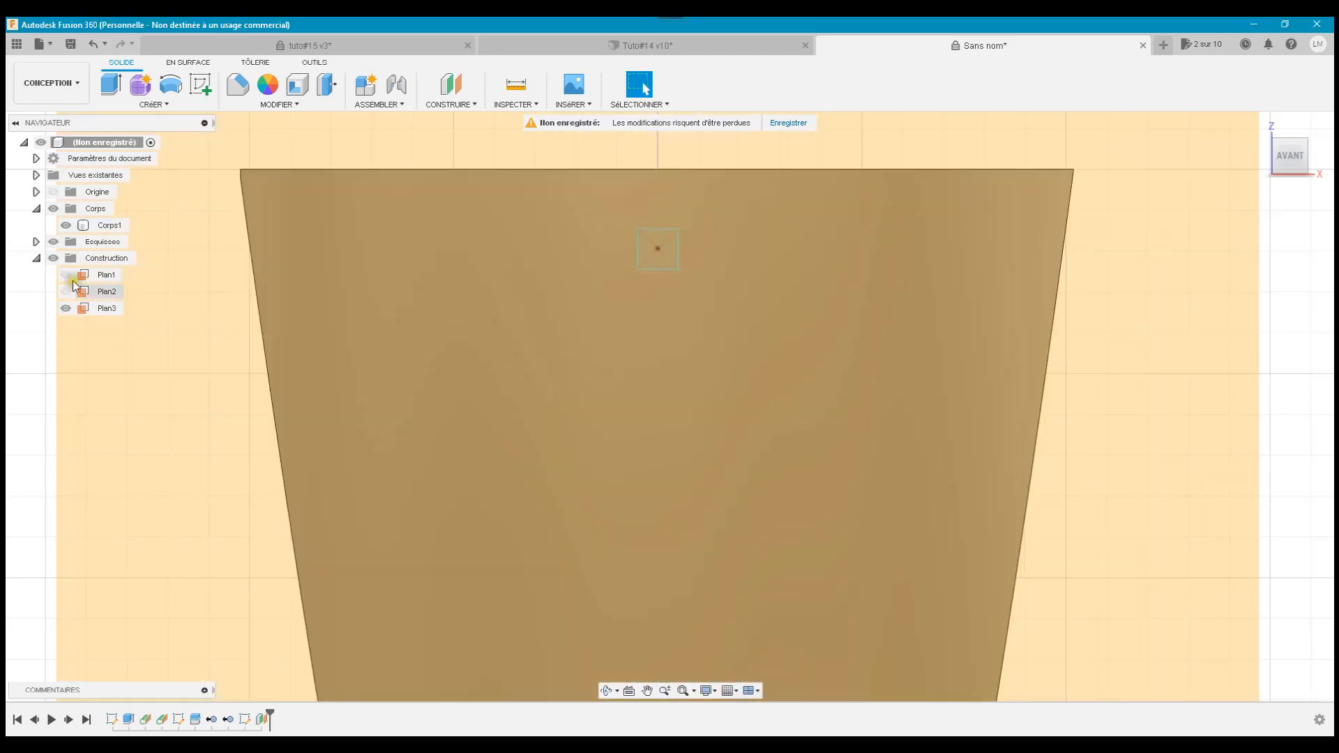
Show Plan1 and compare its position with the new offset plane and the plate from several angles
left_click(68, 276)
left_click(66, 275)
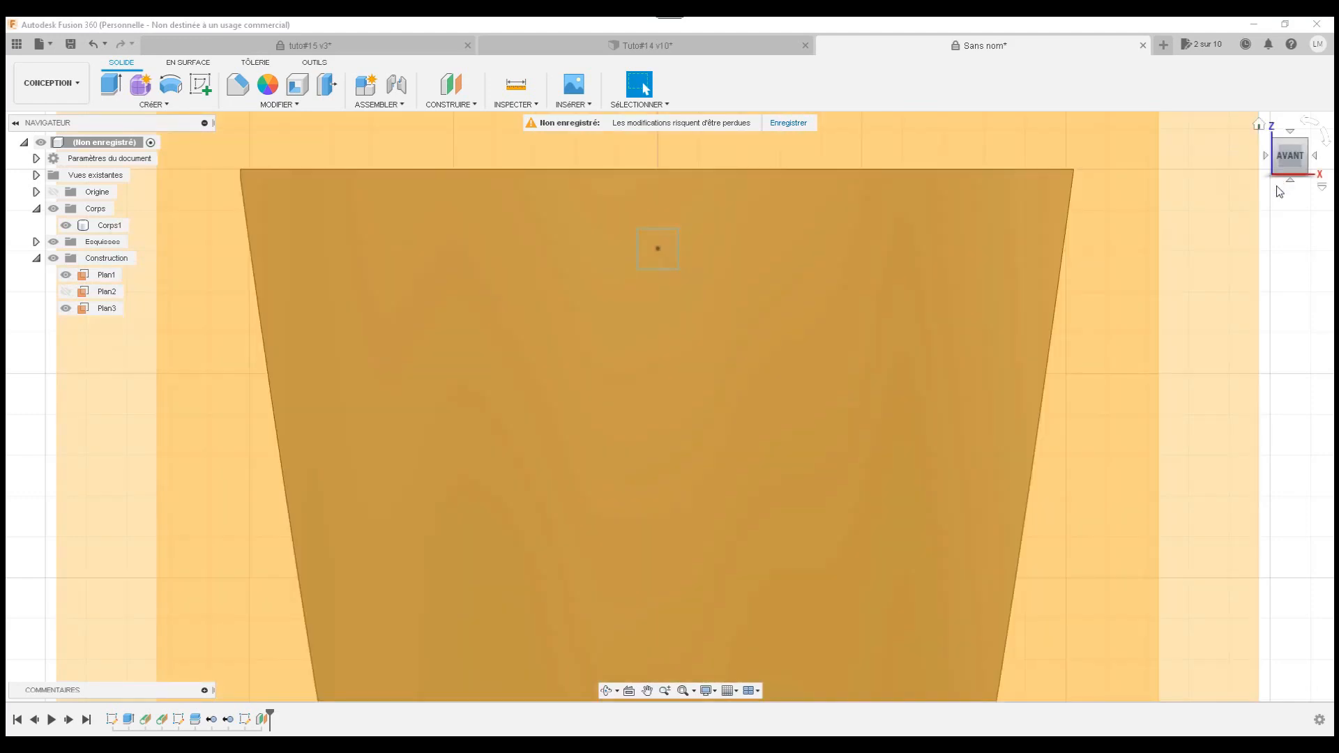
left_click(1255, 124)
left_click(1235, 134)
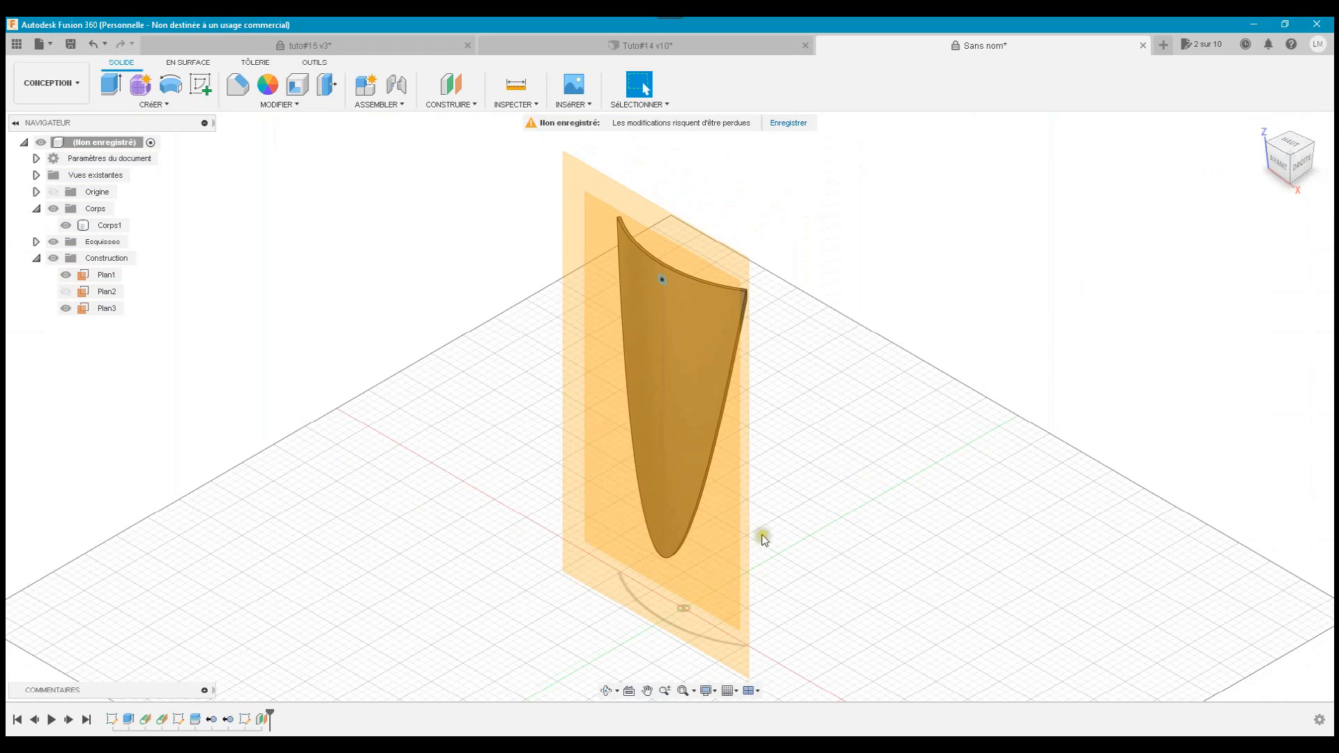
middle_click_drag(763, 541, 703, 537, "shift")
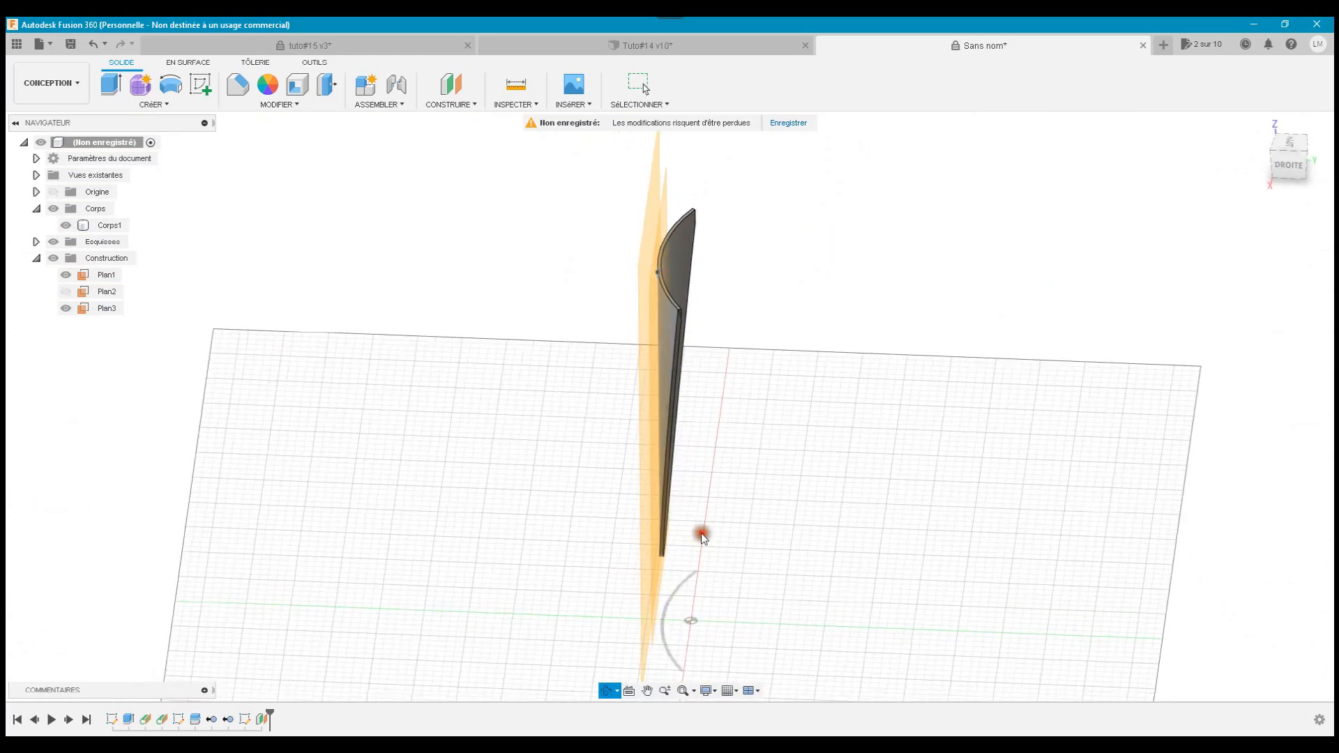
left_click(658, 325)
left_click(663, 221)
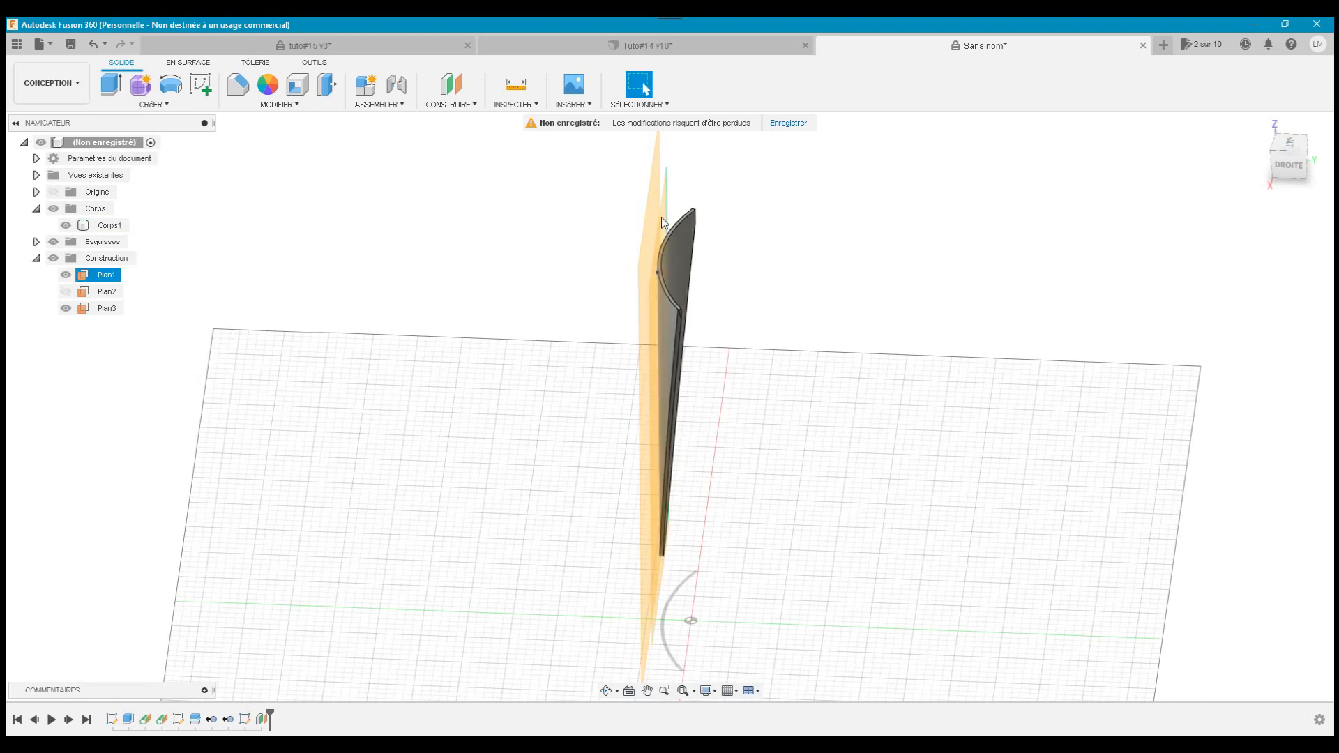
left_click(655, 185)
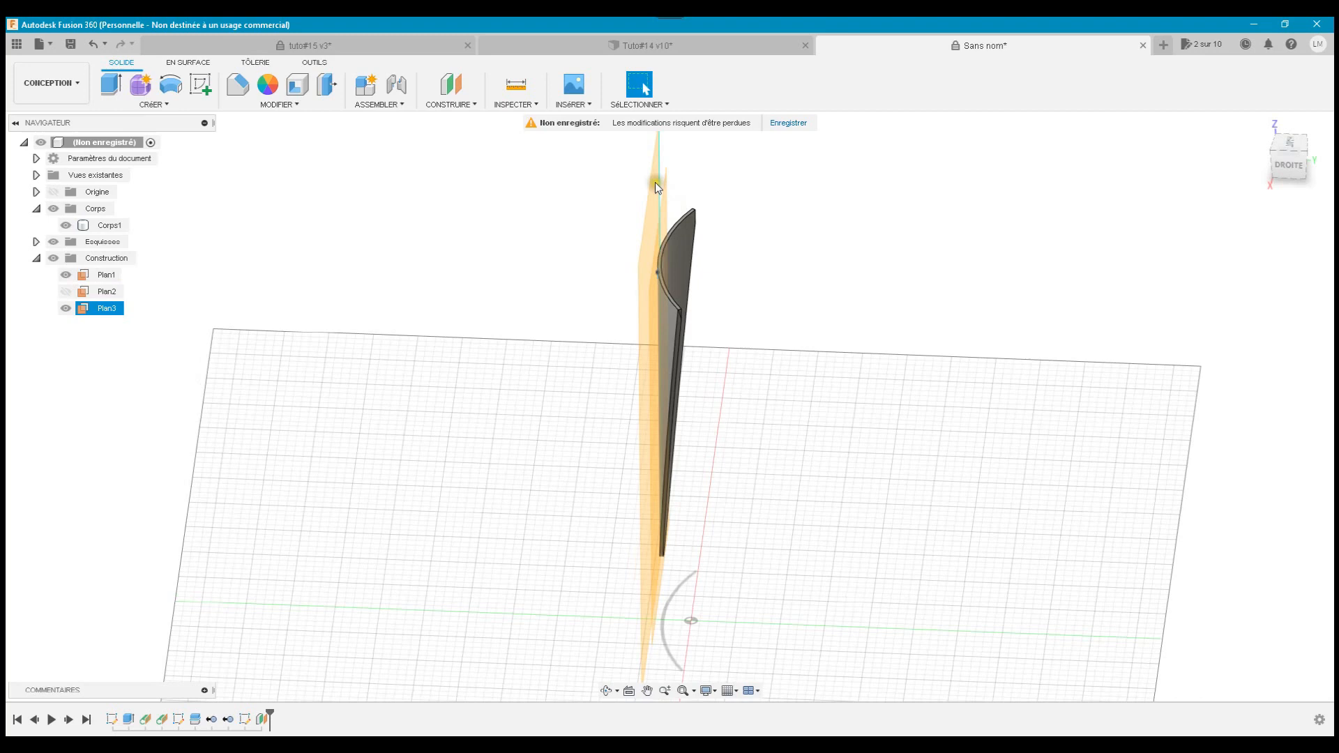
middle_click_drag(656, 187, 718, 168, "shift")
key("Escape")
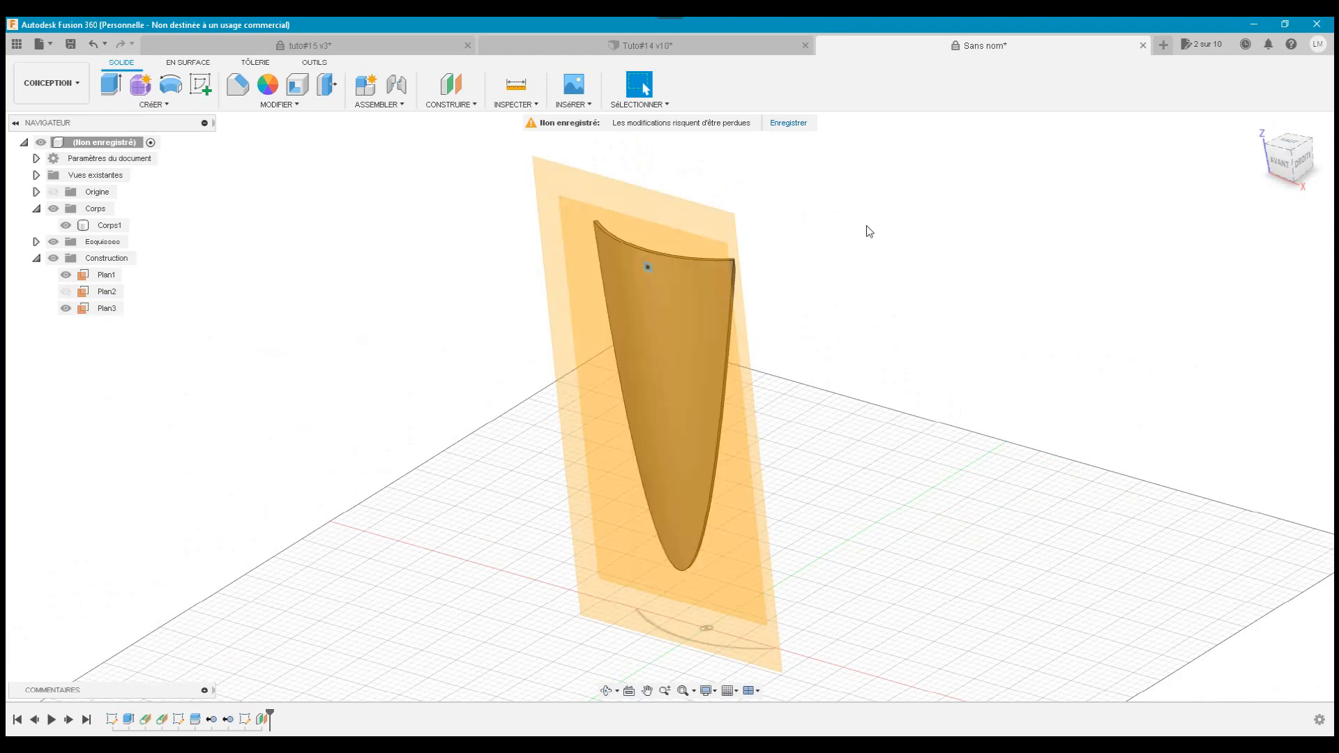
Start a new sketch on the offset plane Plan3, facing the plate from the front, and hide Plan1
left_click(1280, 169)
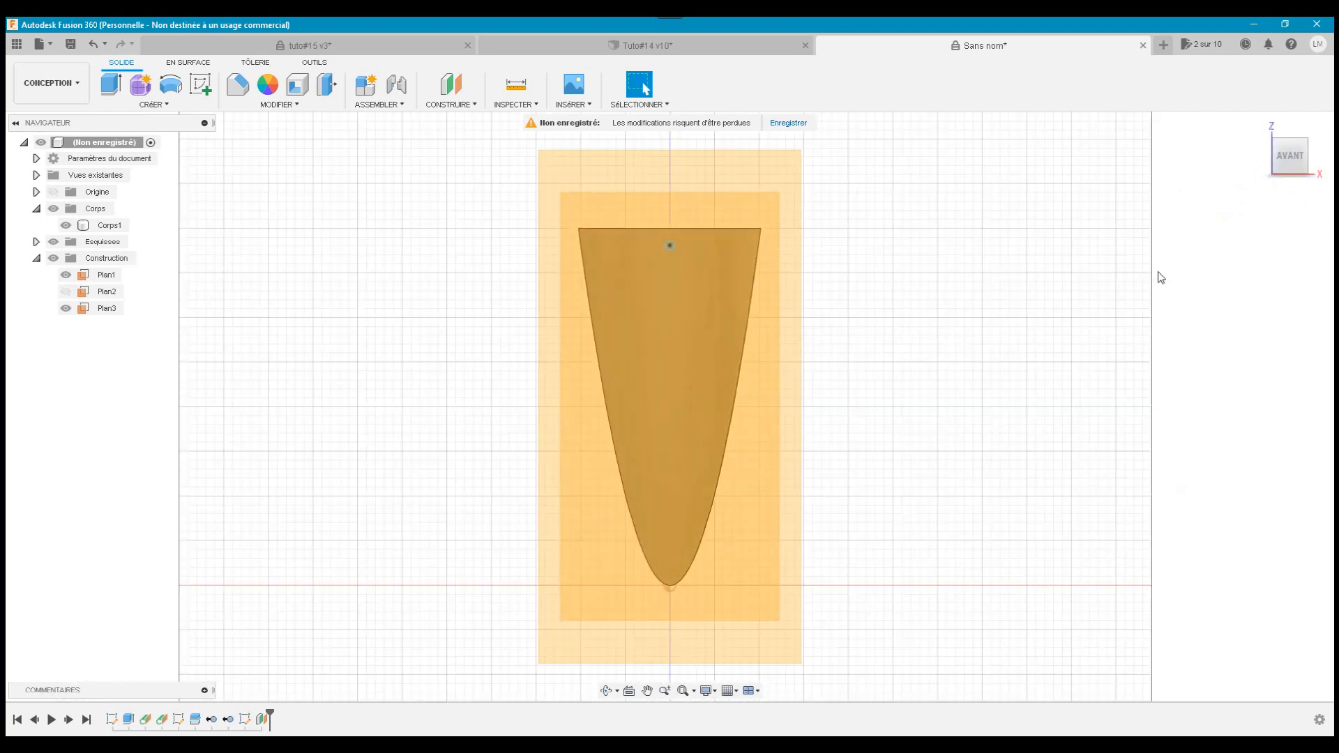
left_click(796, 346)
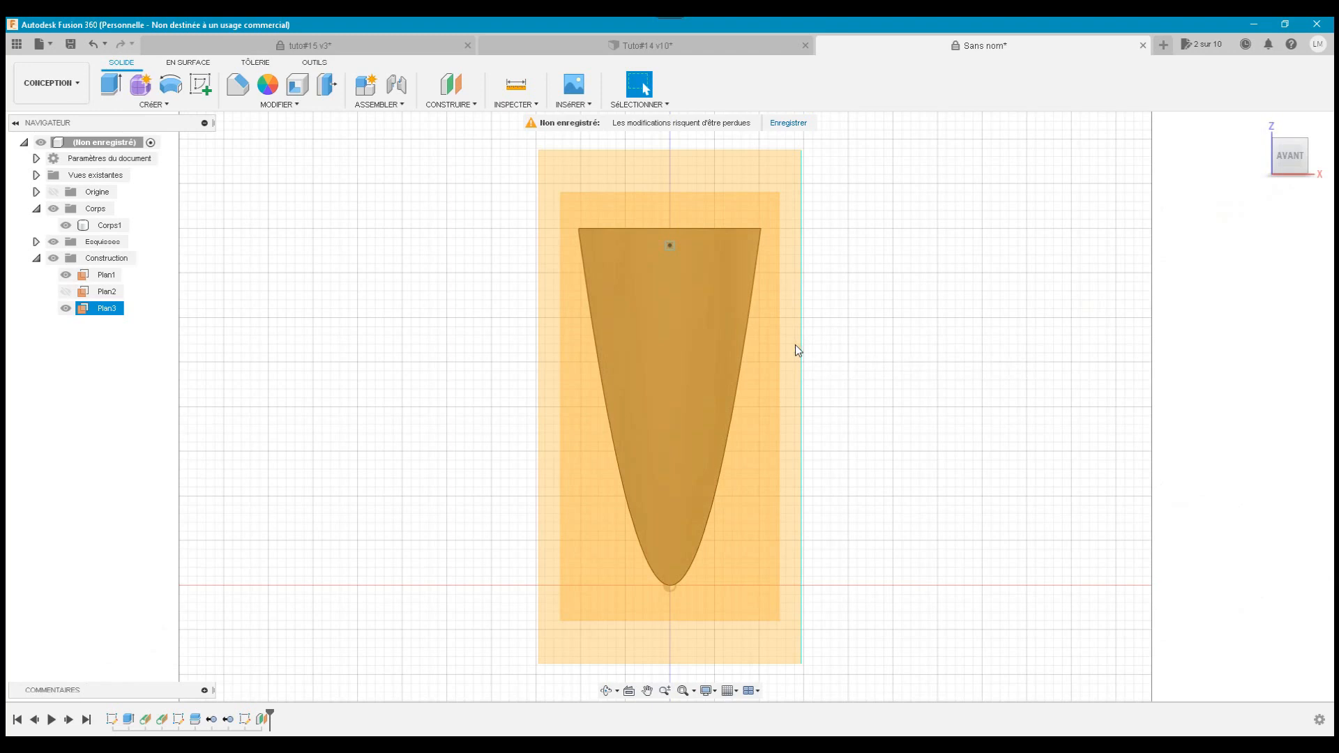
left_click(890, 318)
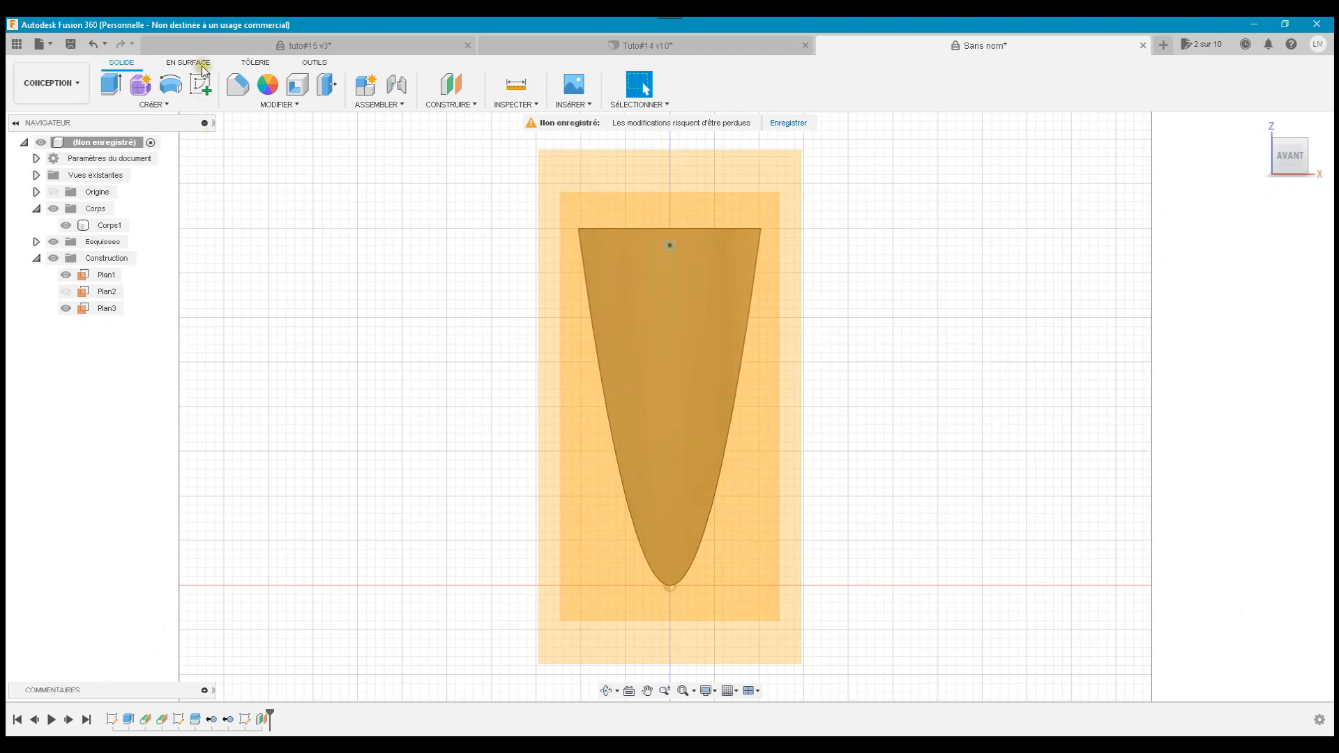
left_click(202, 84)
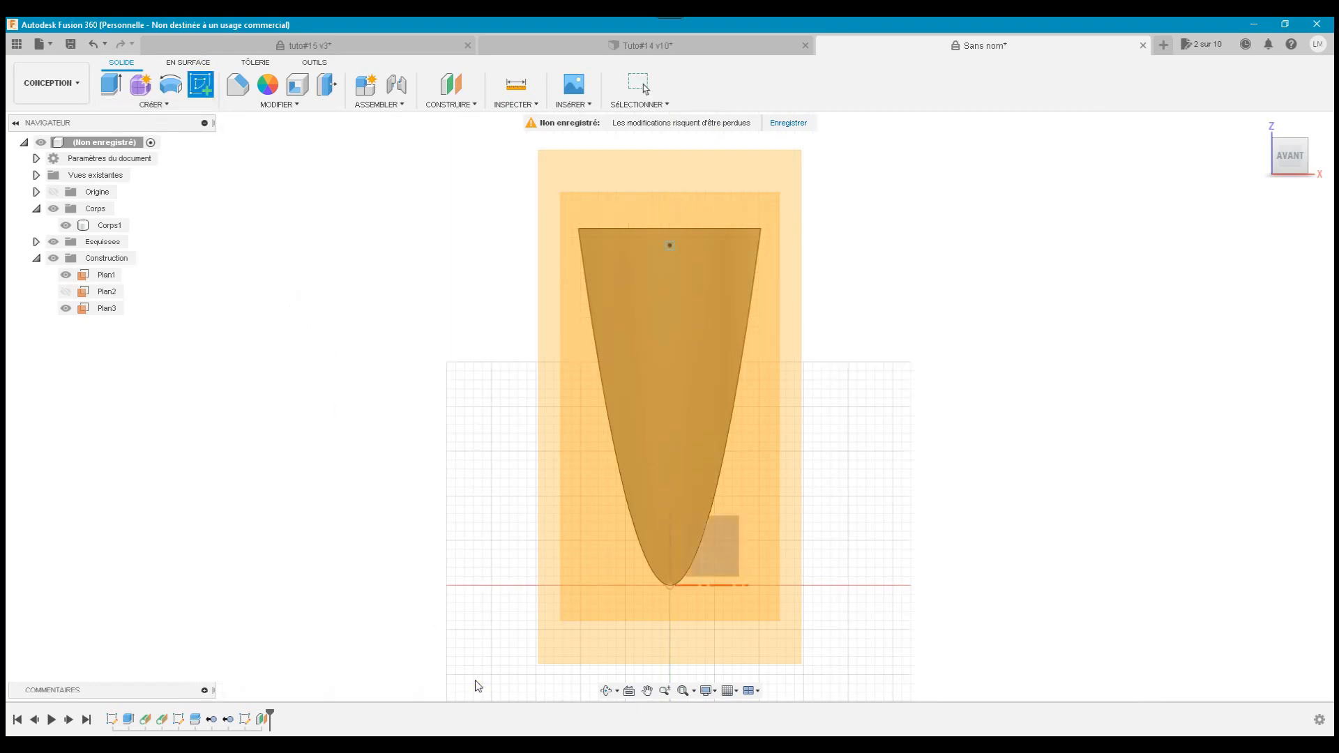
left_click(568, 657)
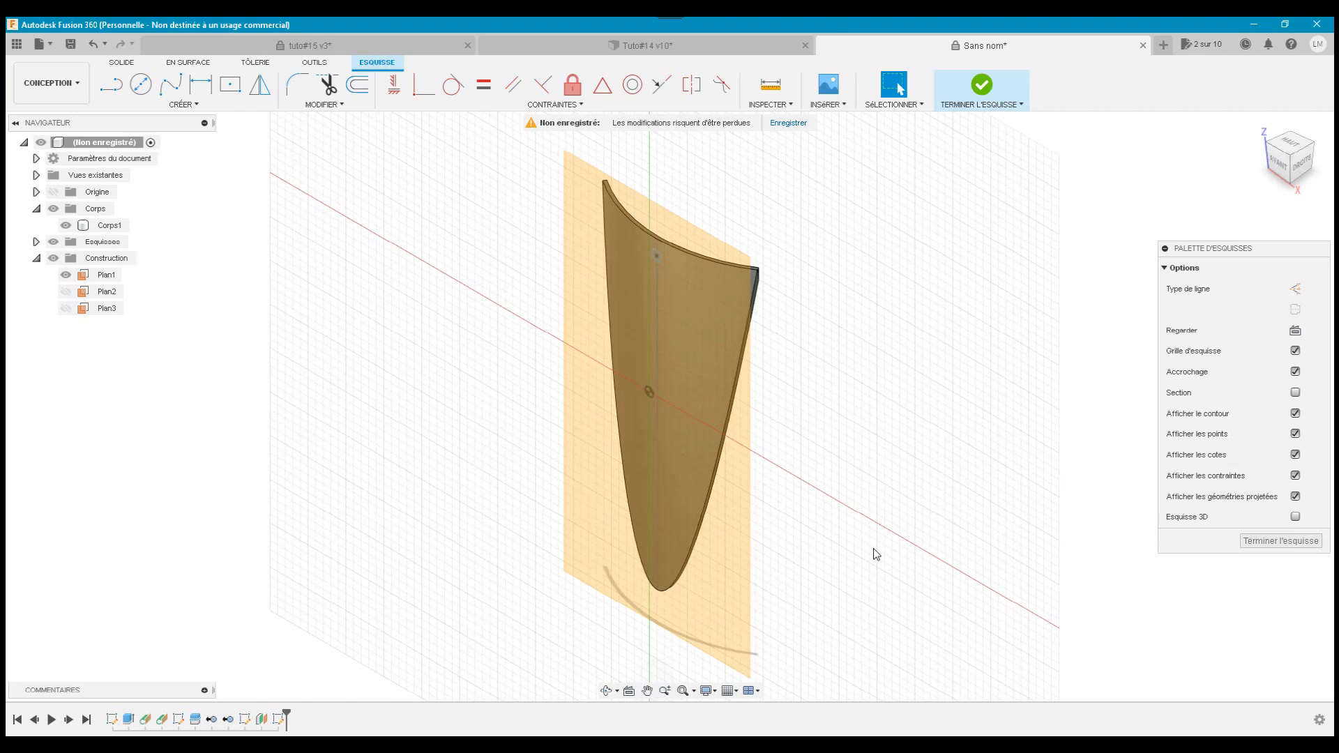
left_click(1276, 164)
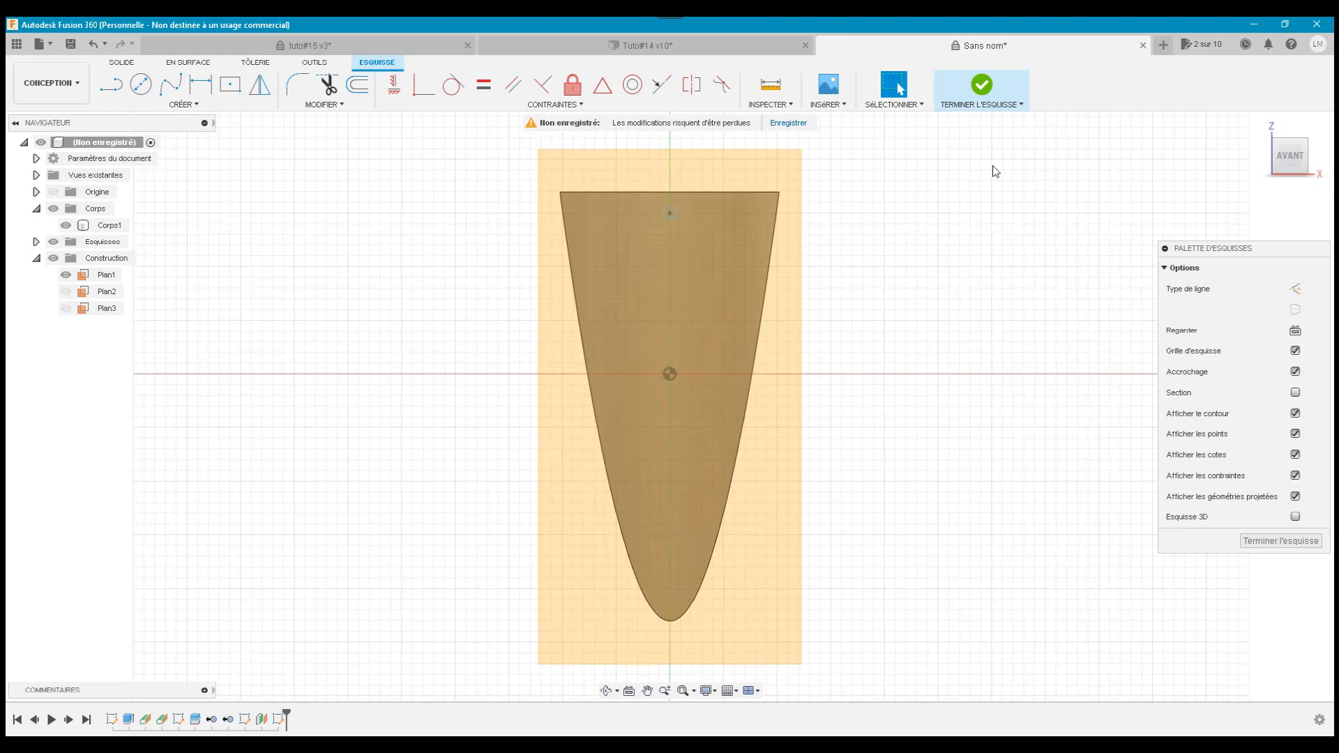
scroll(781, 147, "up", 4)
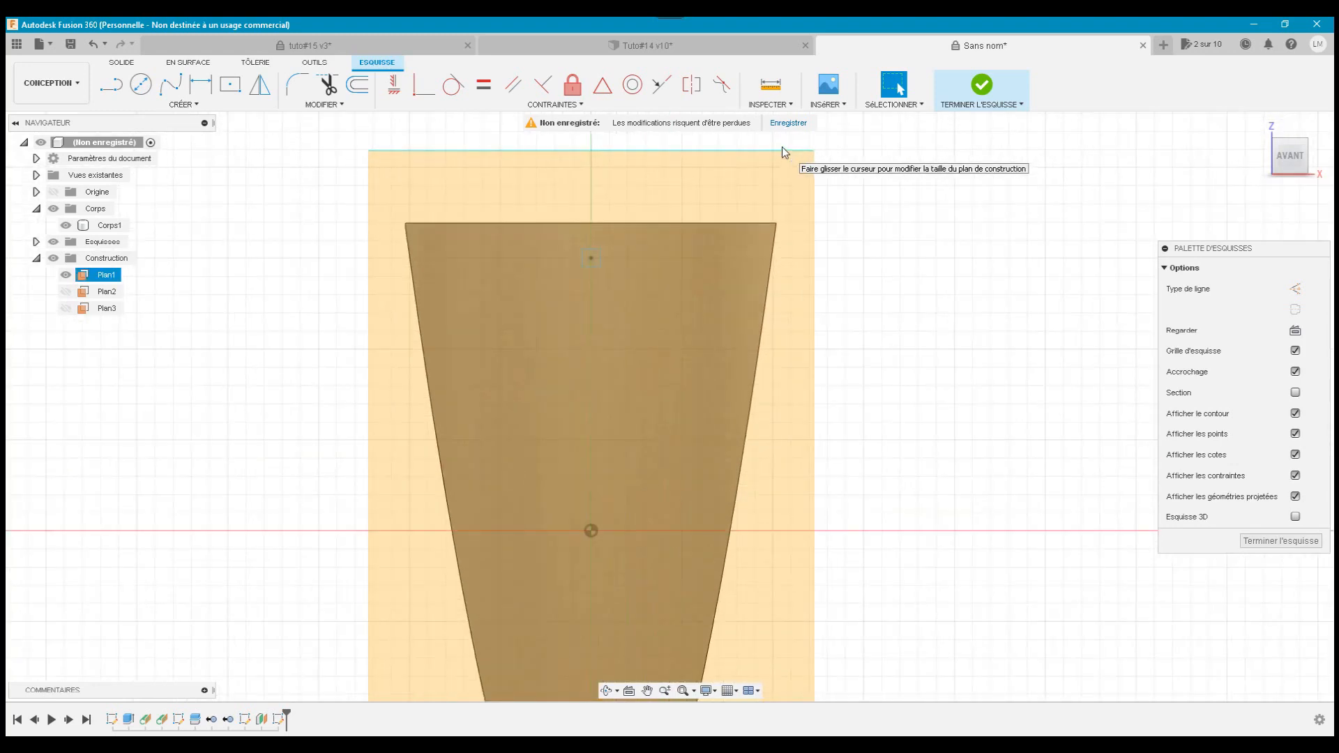
left_click(66, 275)
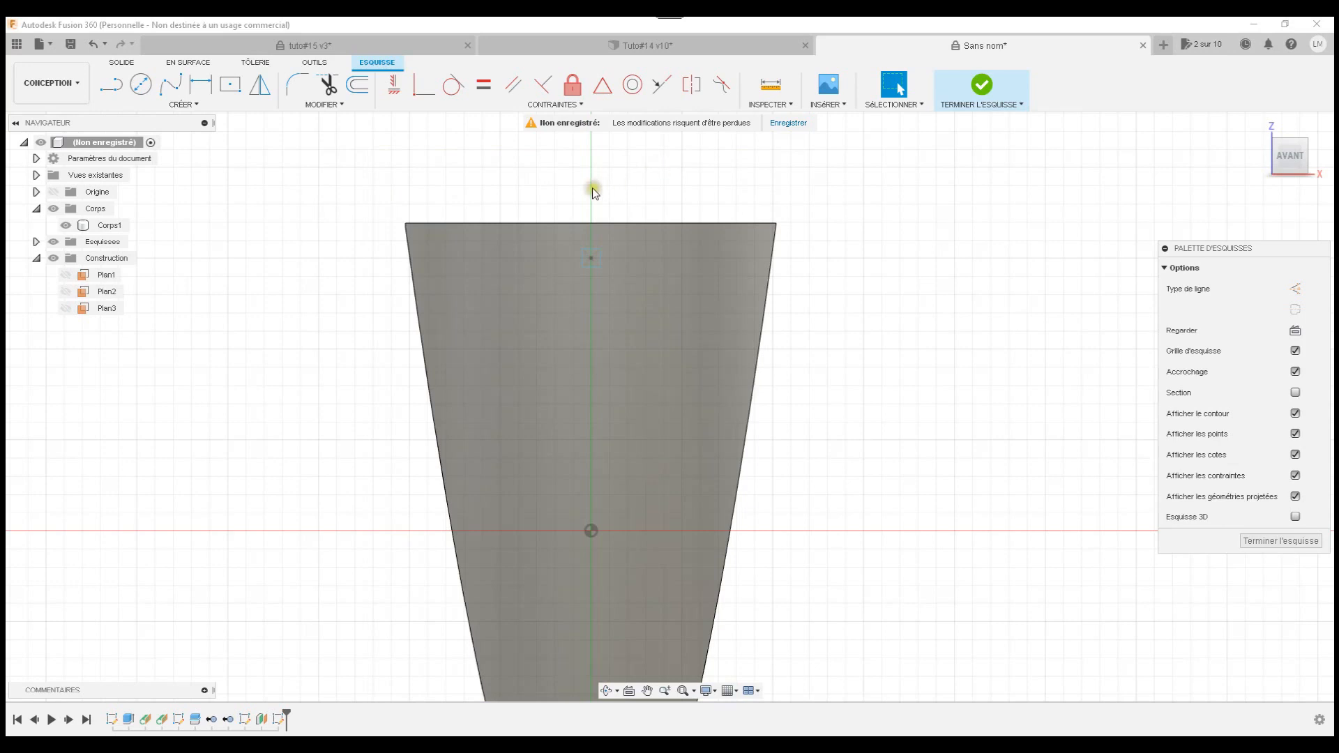
Place a sketch point over the centre of the small square near the plate's upper edge
scroll(571, 197, "up", 3)
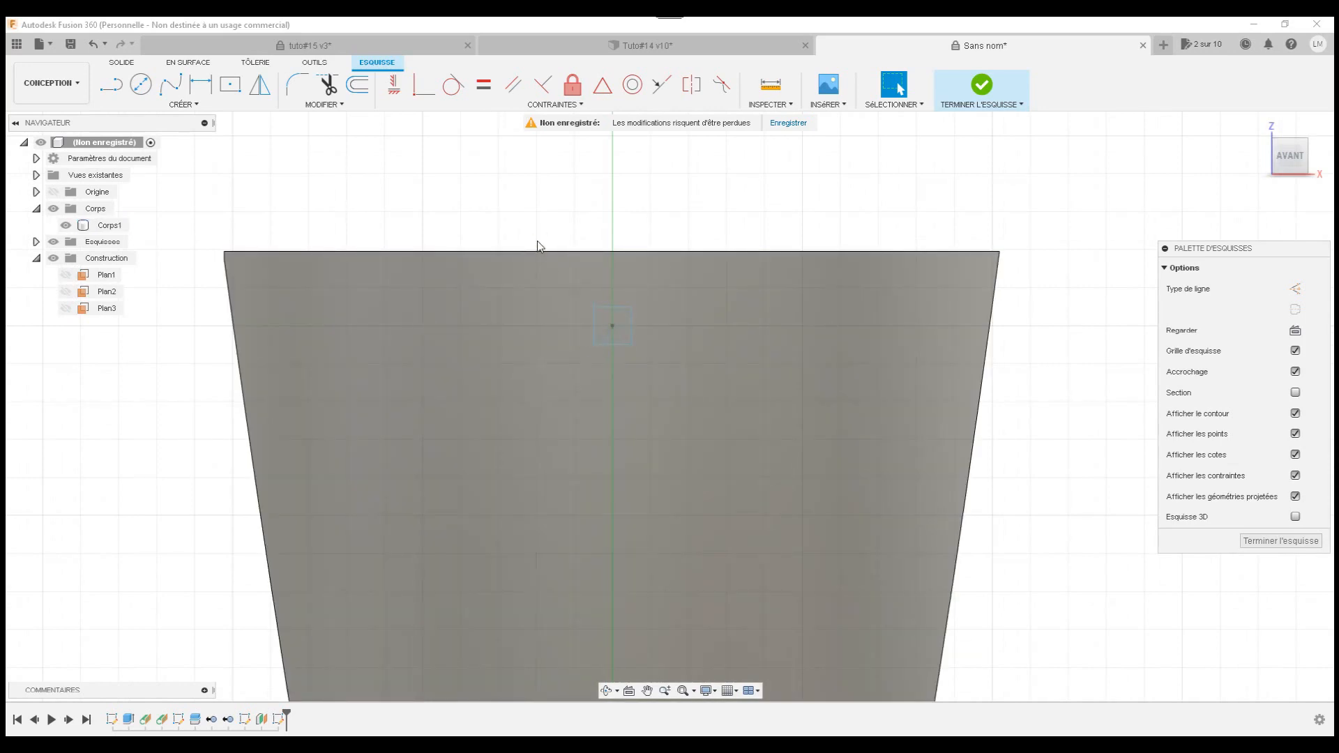
left_click(188, 105)
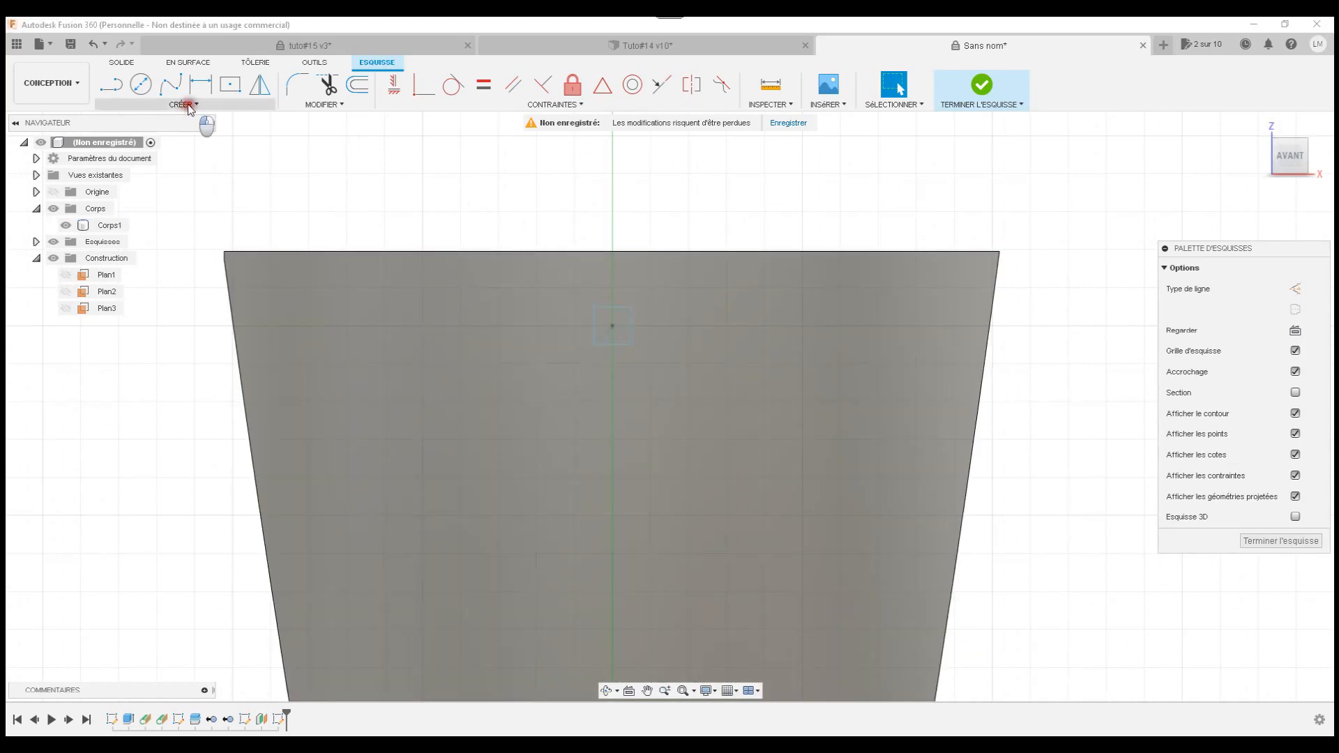
left_click(134, 263)
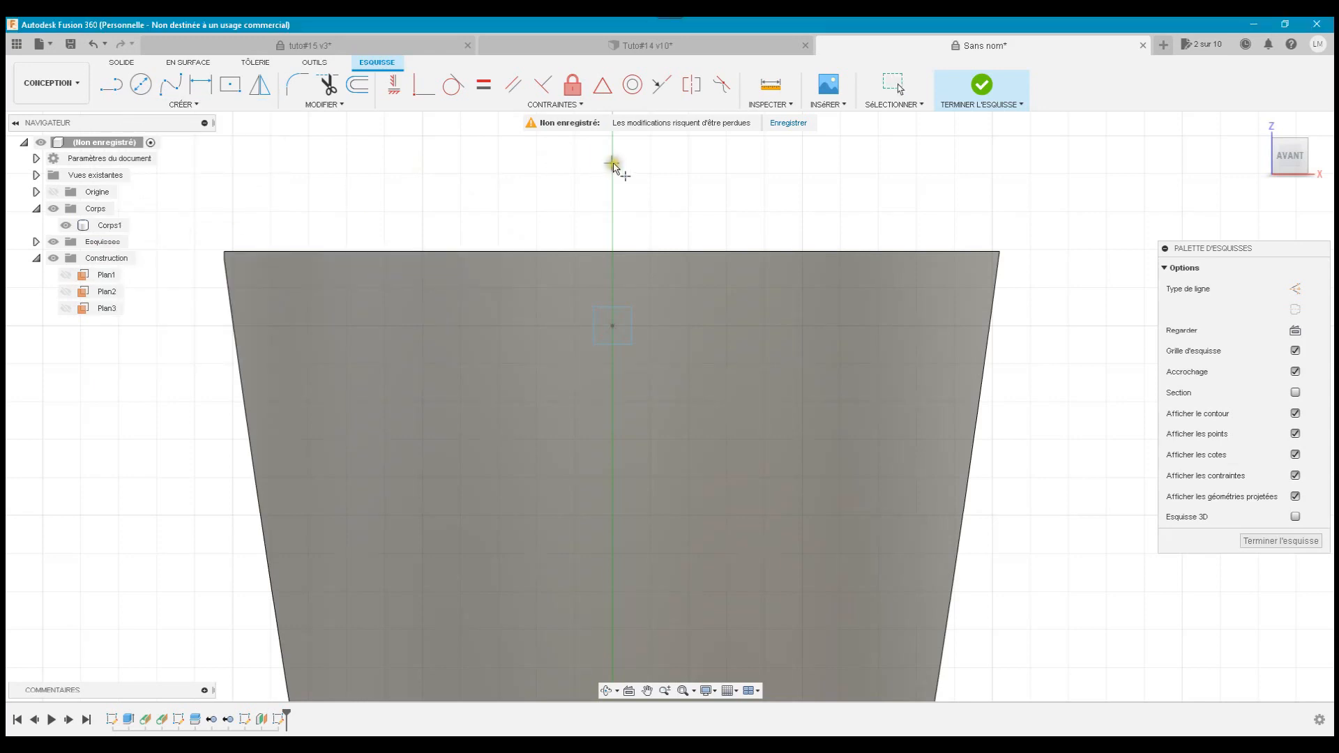
left_click(612, 327)
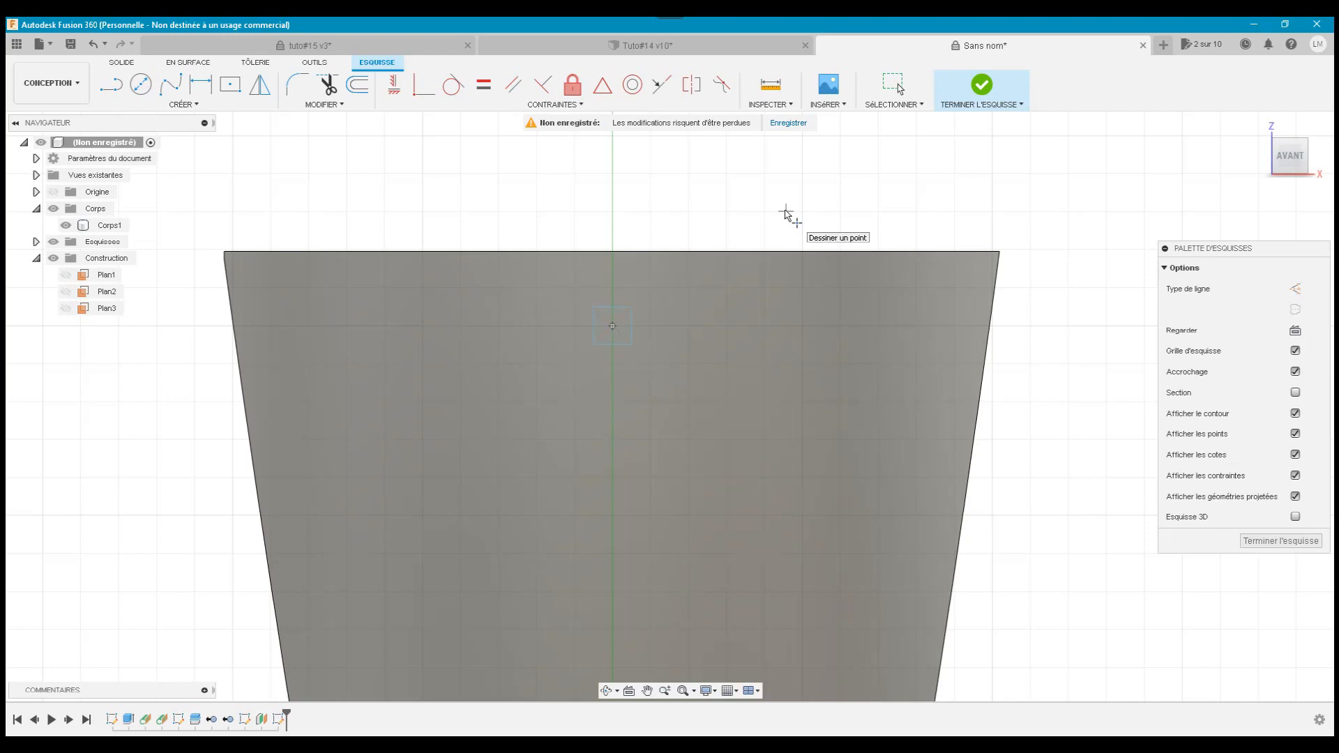
key("Escape")
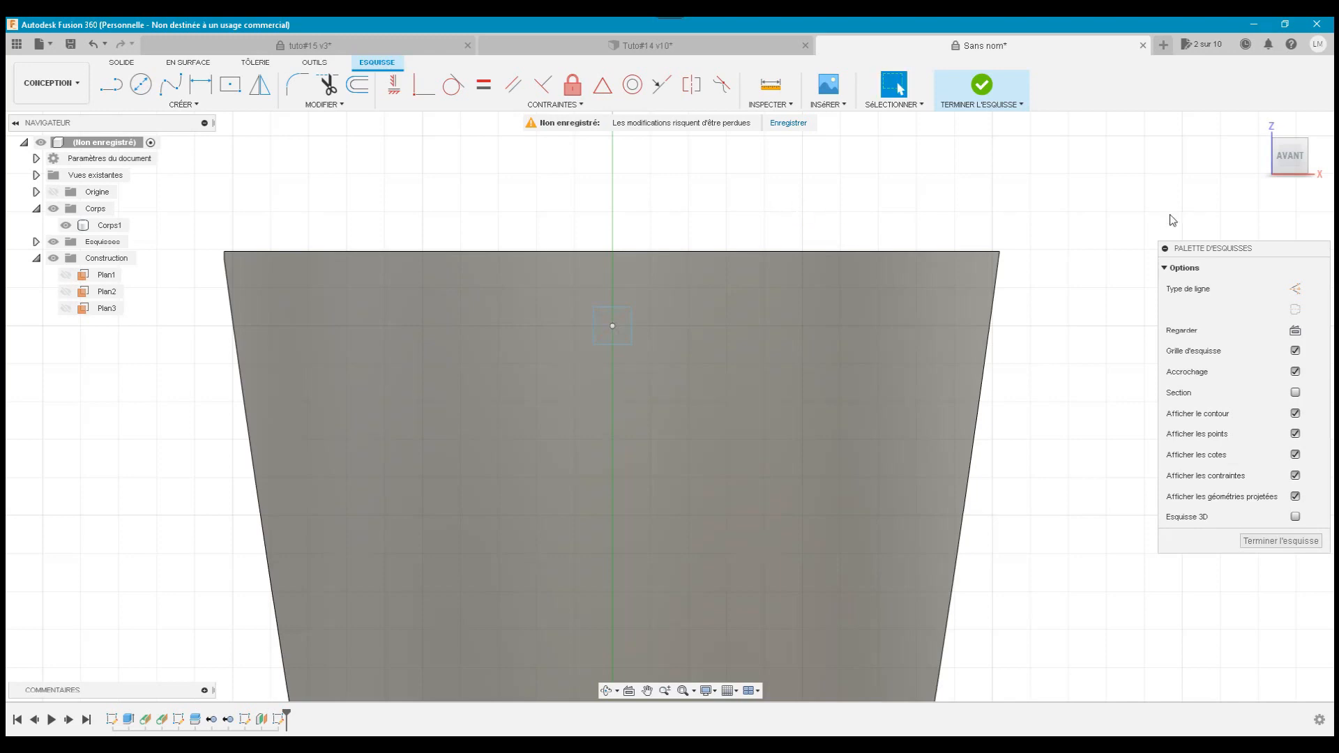
Check the point's position in front of the small square from an angled view and finish the sketch
left_click(1258, 124)
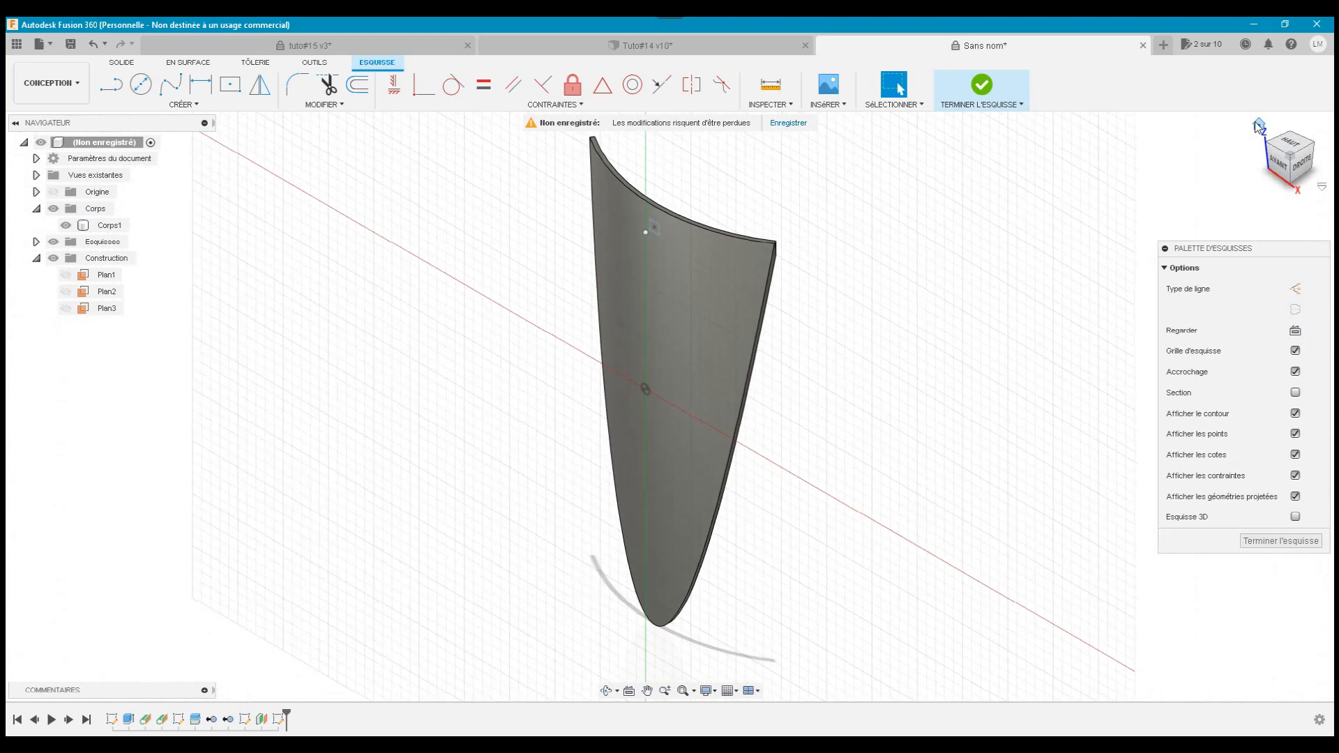
scroll(647, 155, "up", 4)
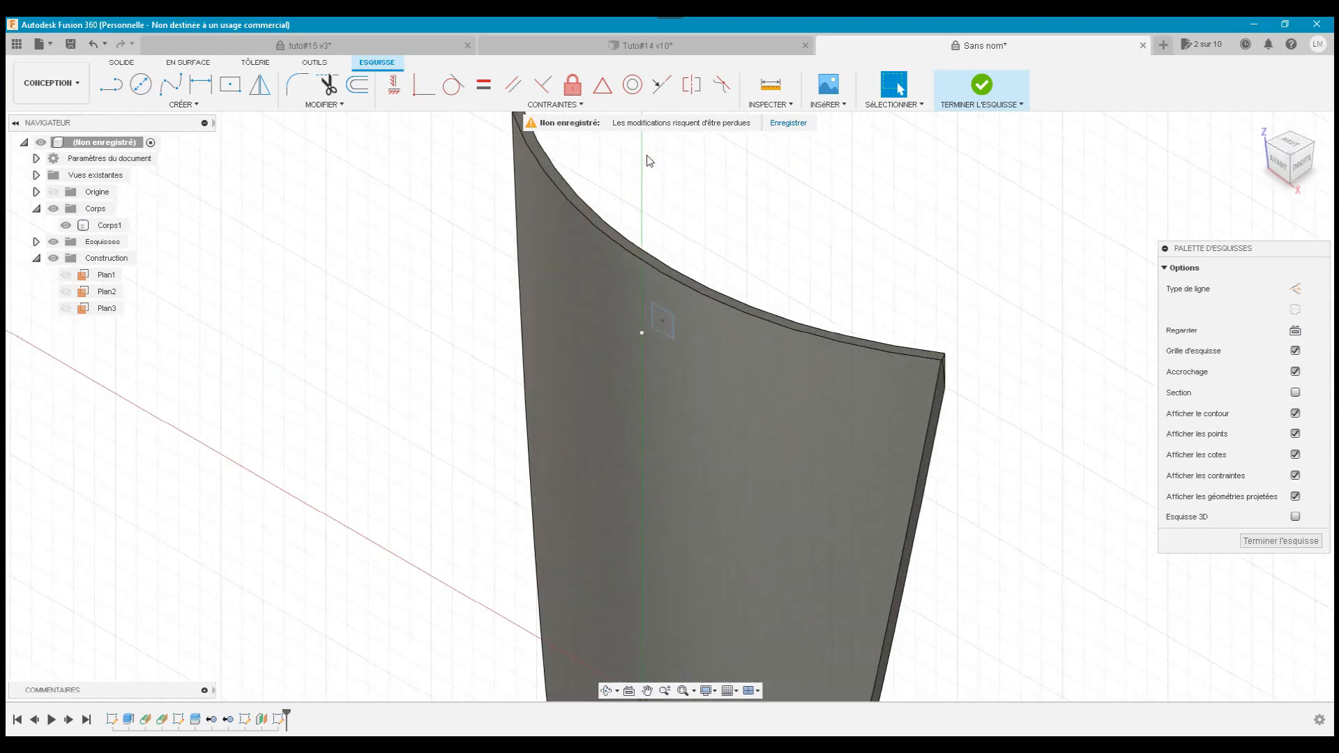
scroll(672, 355, "up", 2)
key("d")
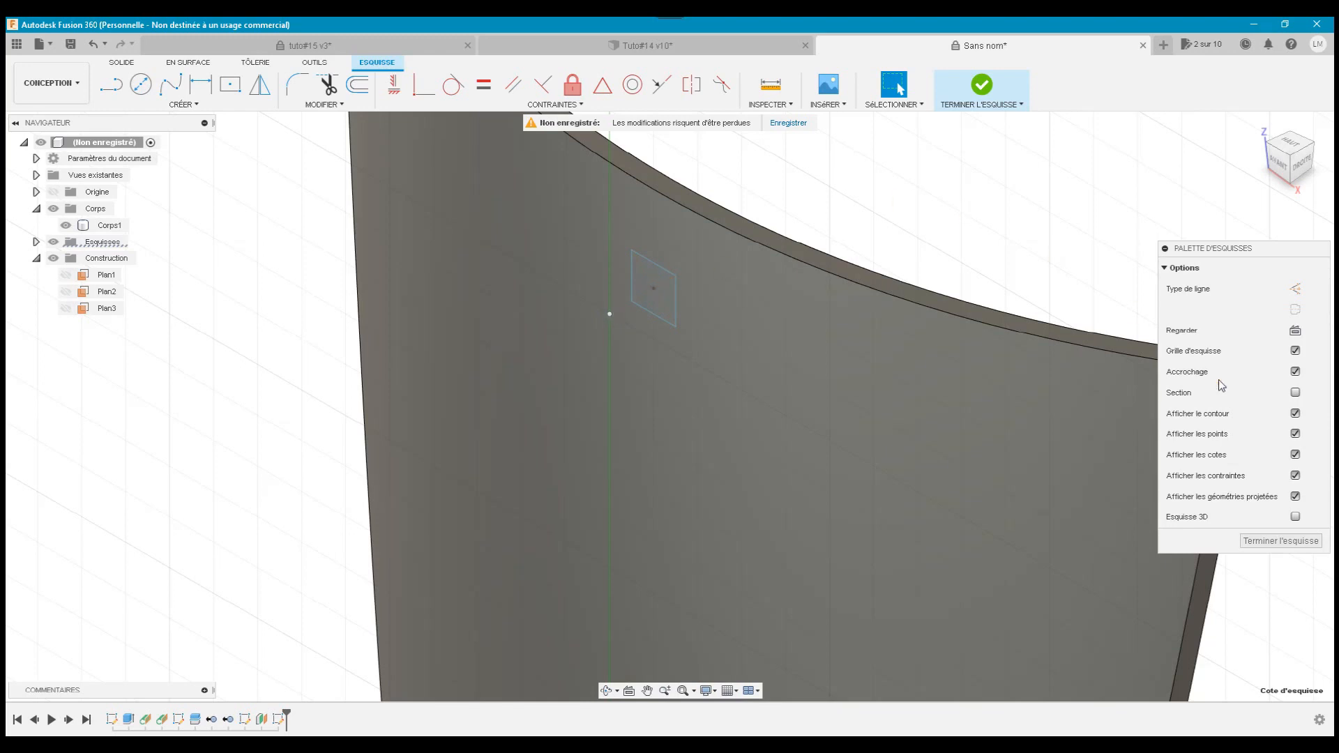
left_click(1263, 542)
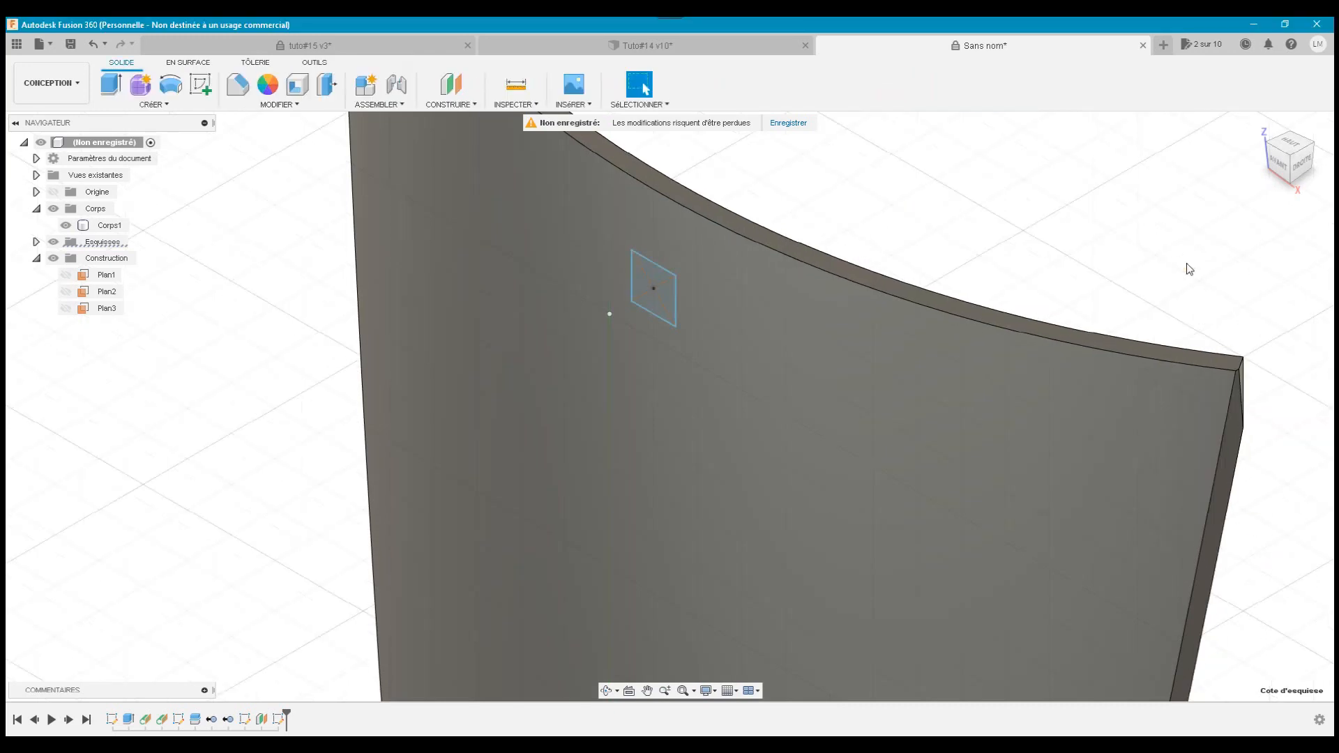
left_click(912, 192)
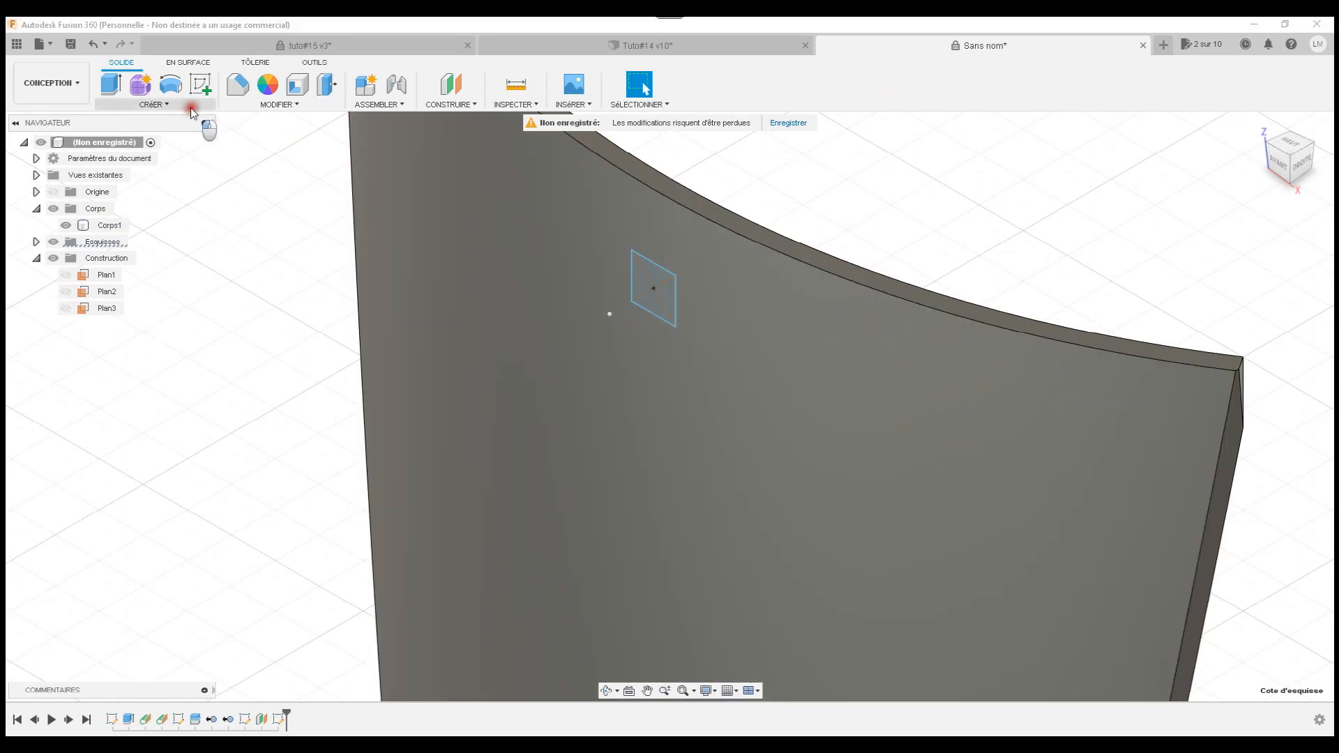
Loft the small square profile to the sketch point as a new body, forming a pyramid
left_click(183, 104)
left_click(129, 228)
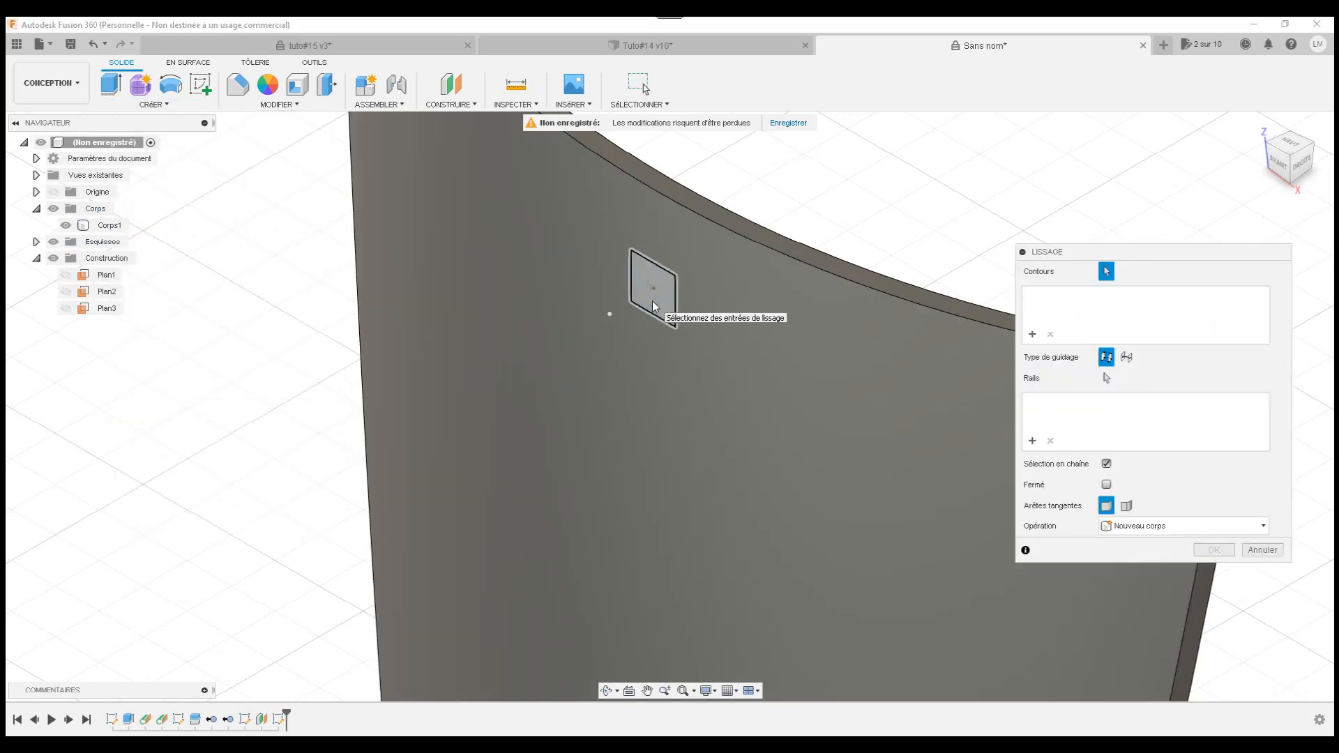
left_click(653, 303)
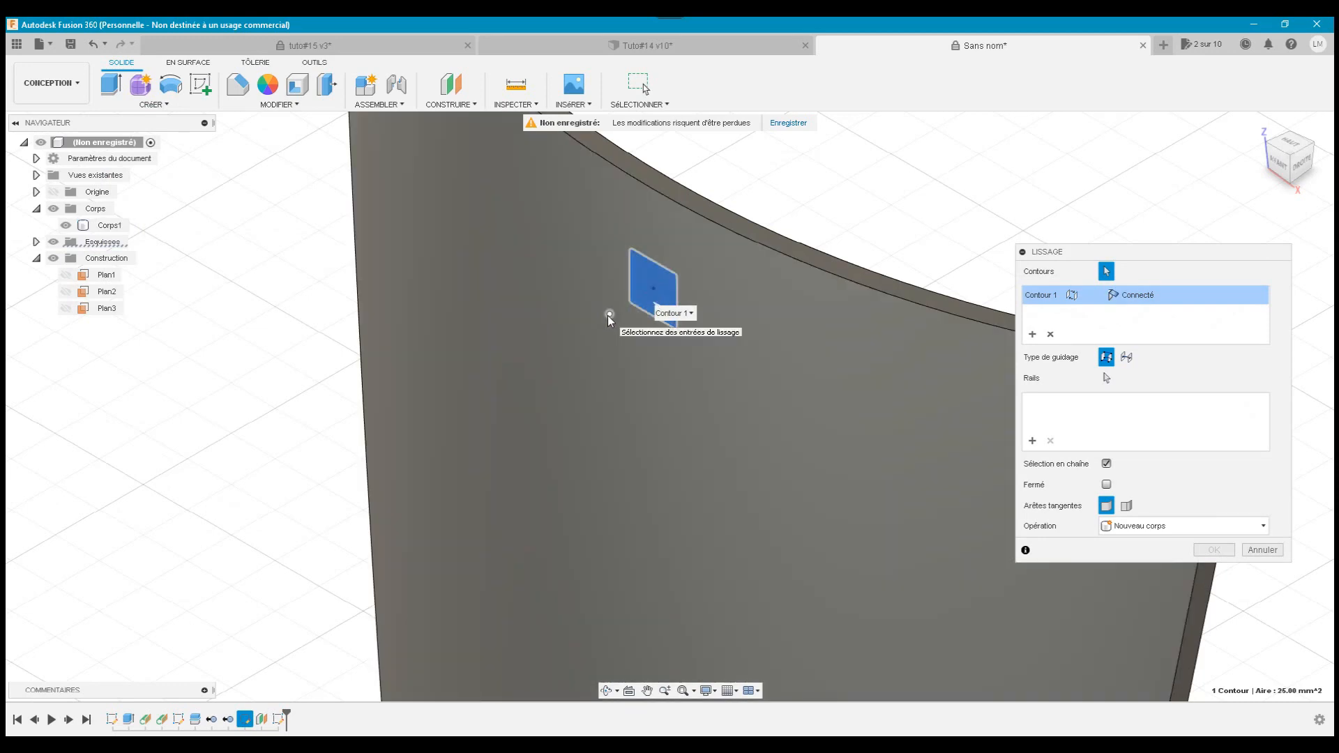
left_click(609, 314)
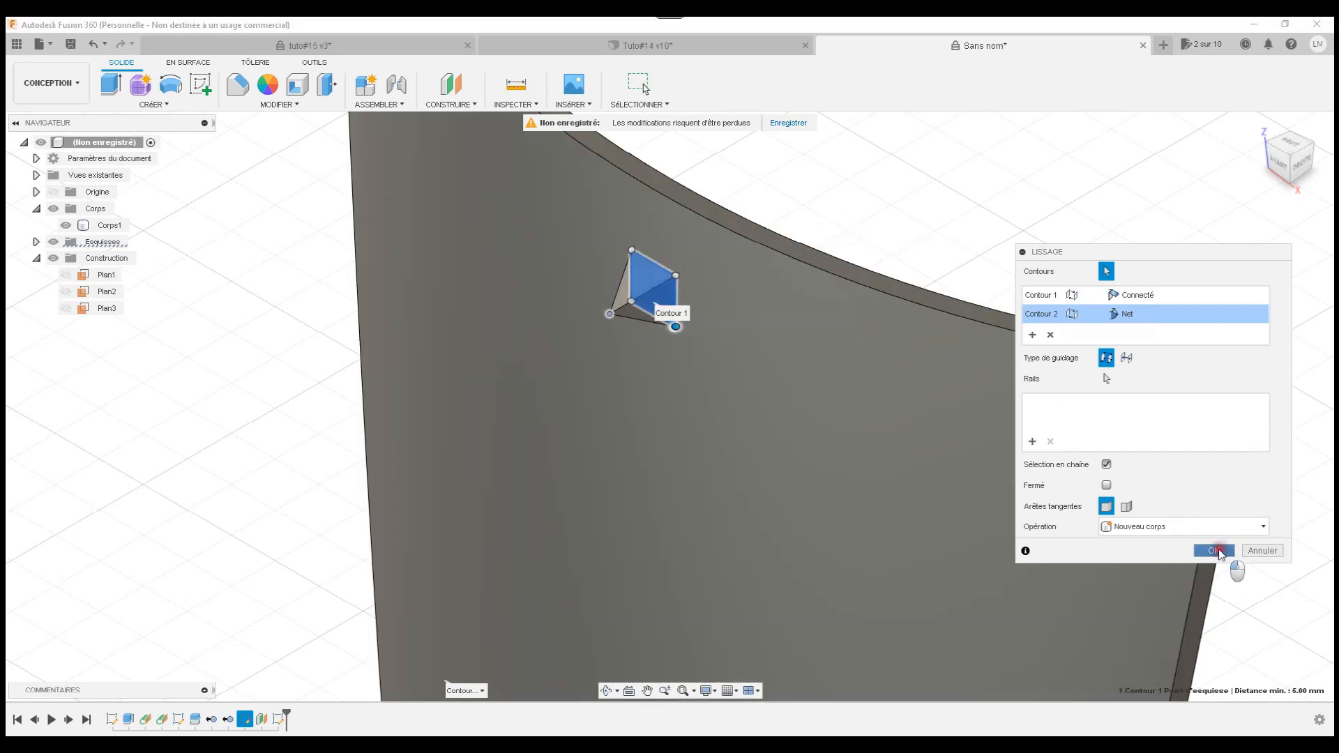
left_click(1217, 551)
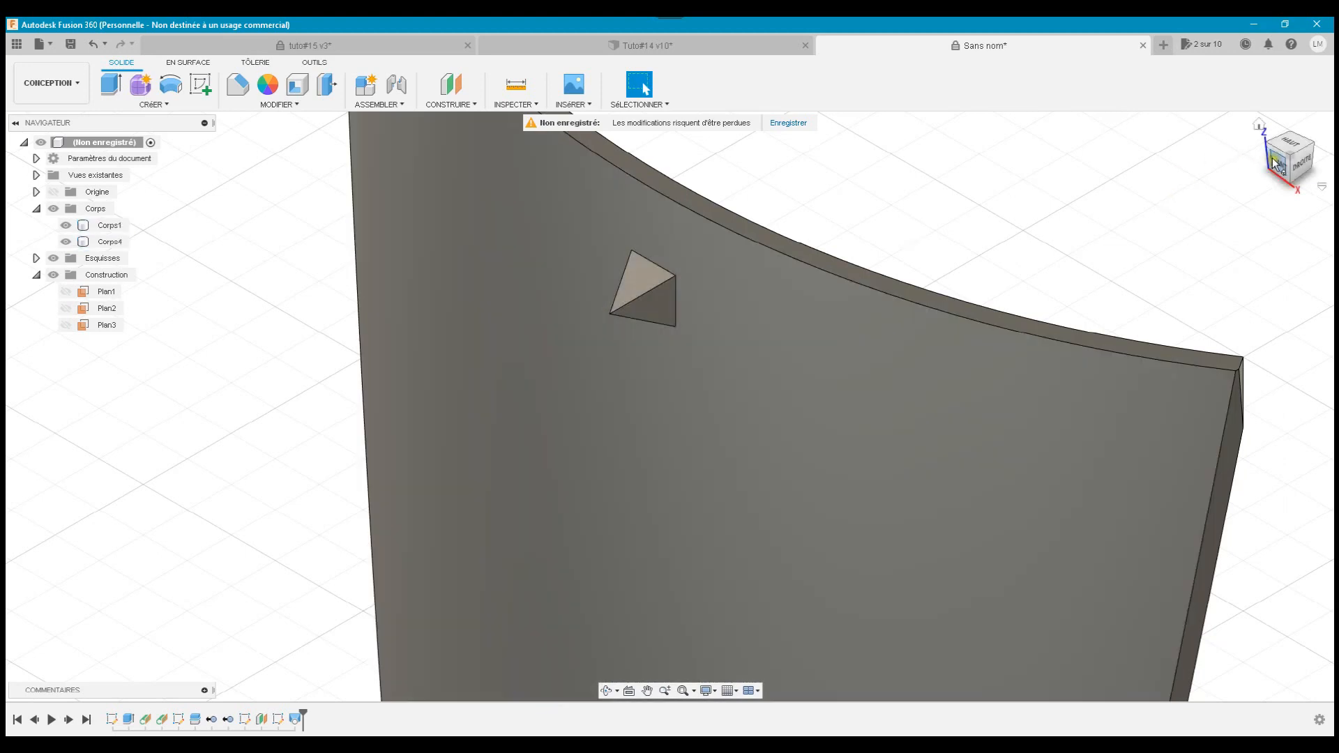
Save the design under the name demo14 in the Tutos Débutants project folder
left_click(1274, 162)
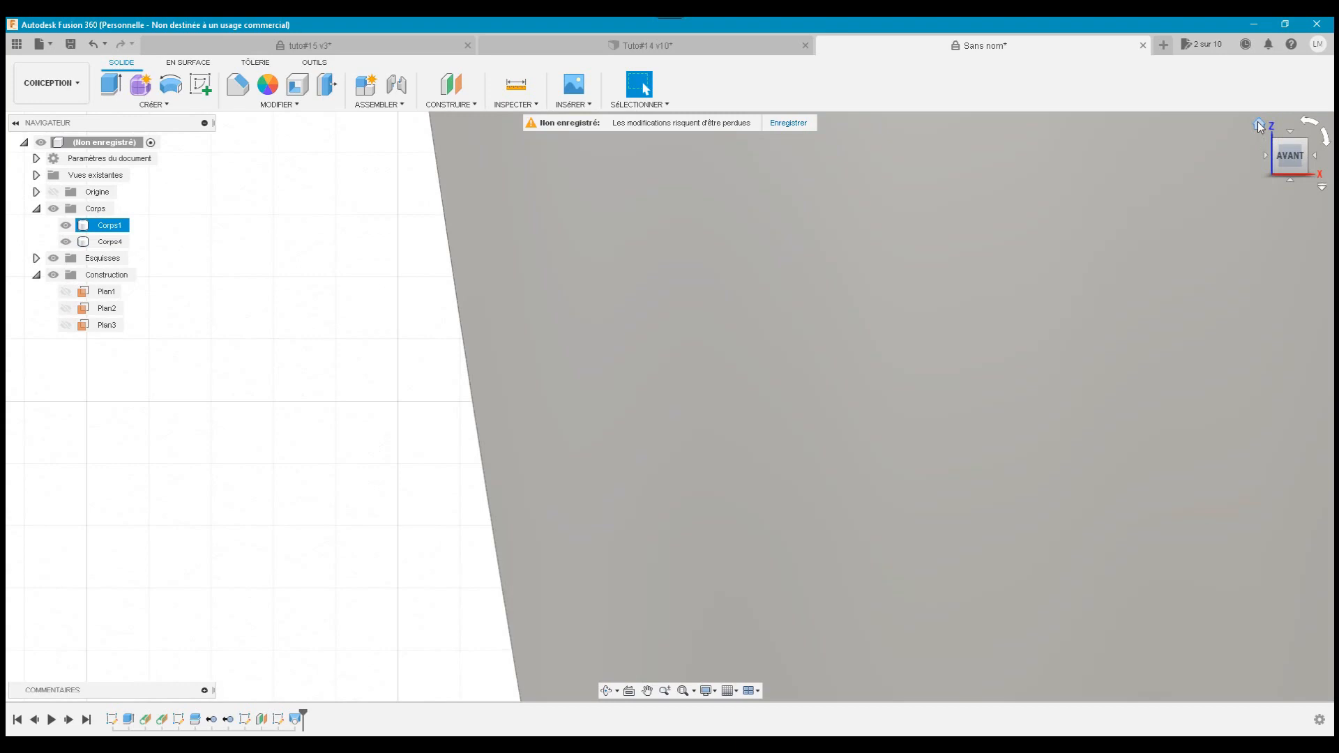
left_click(1259, 124)
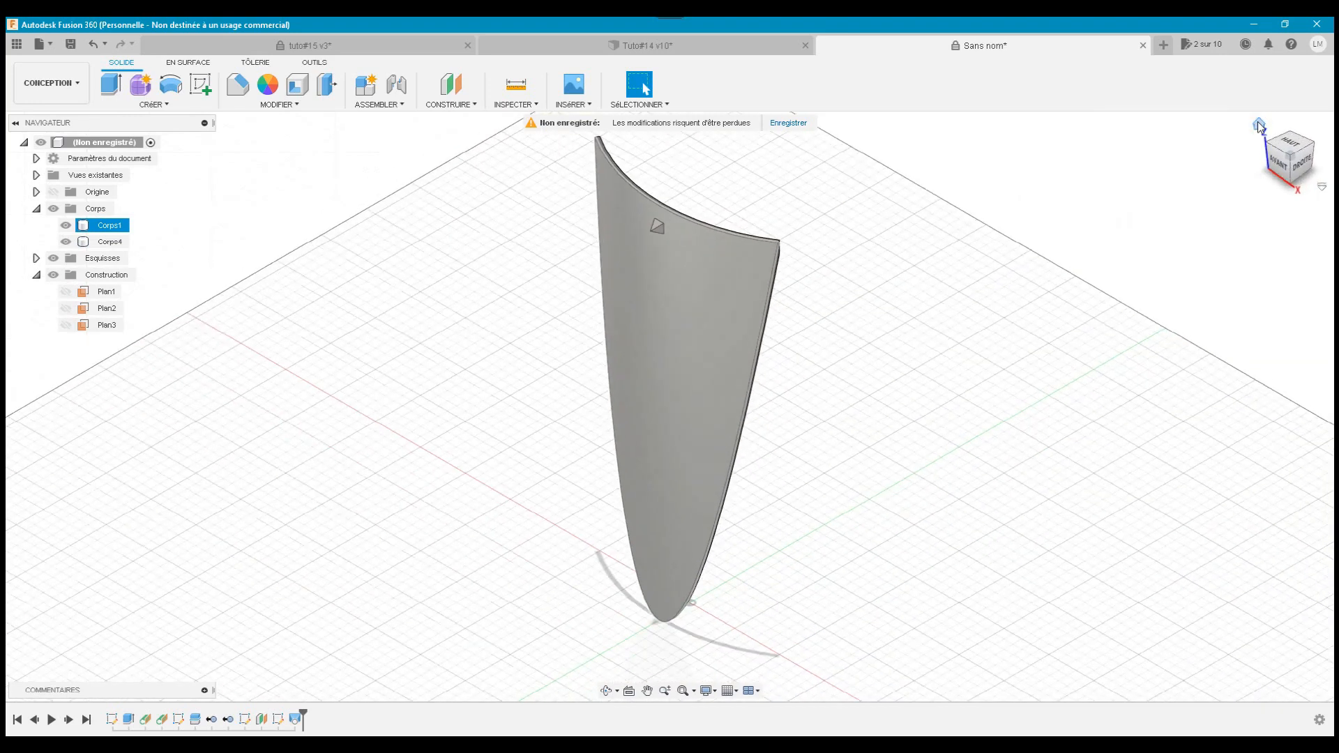
left_click(913, 443)
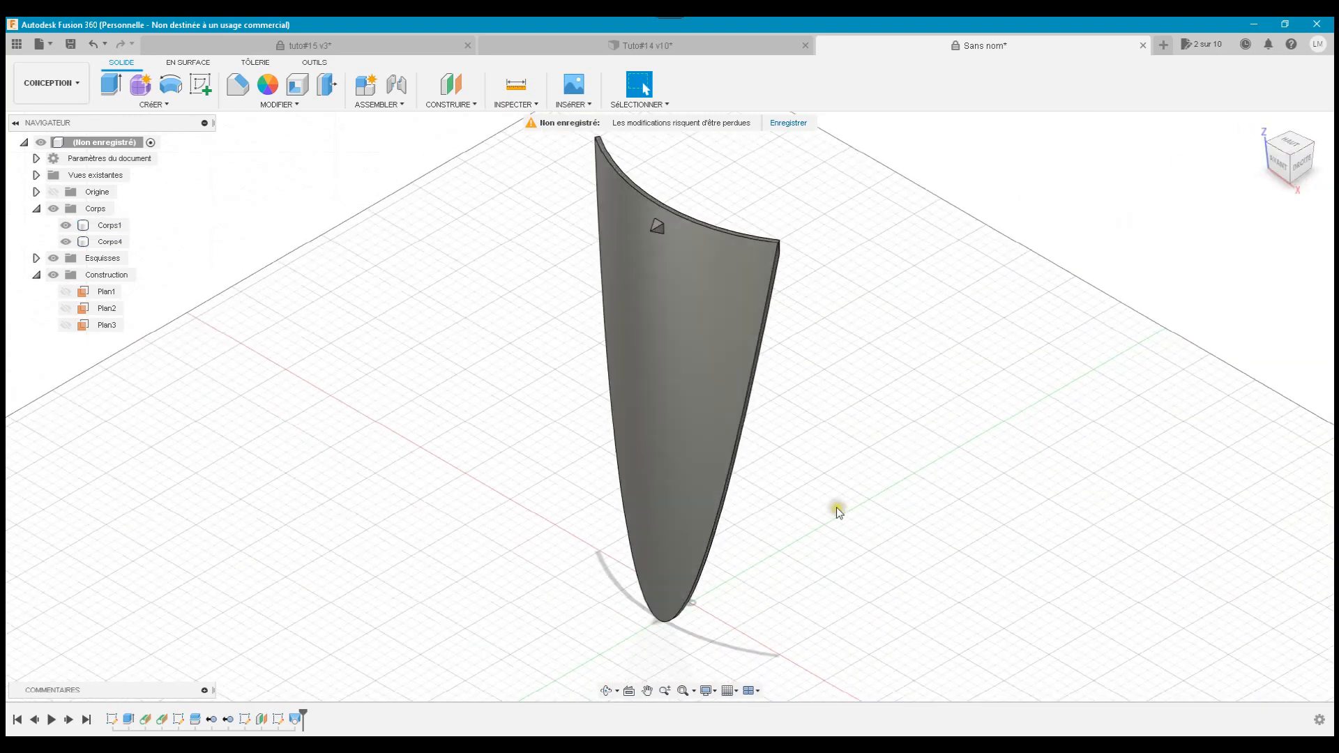
left_click(1281, 164)
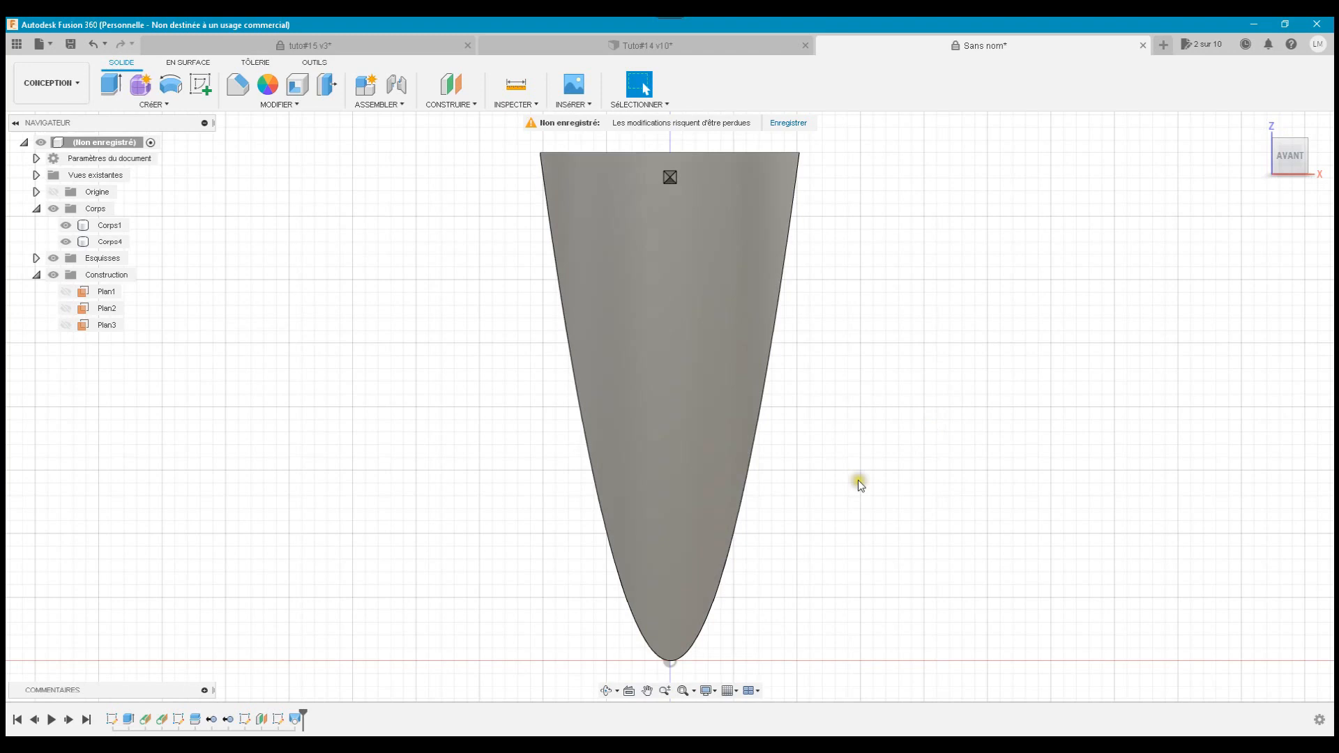
left_click(681, 695)
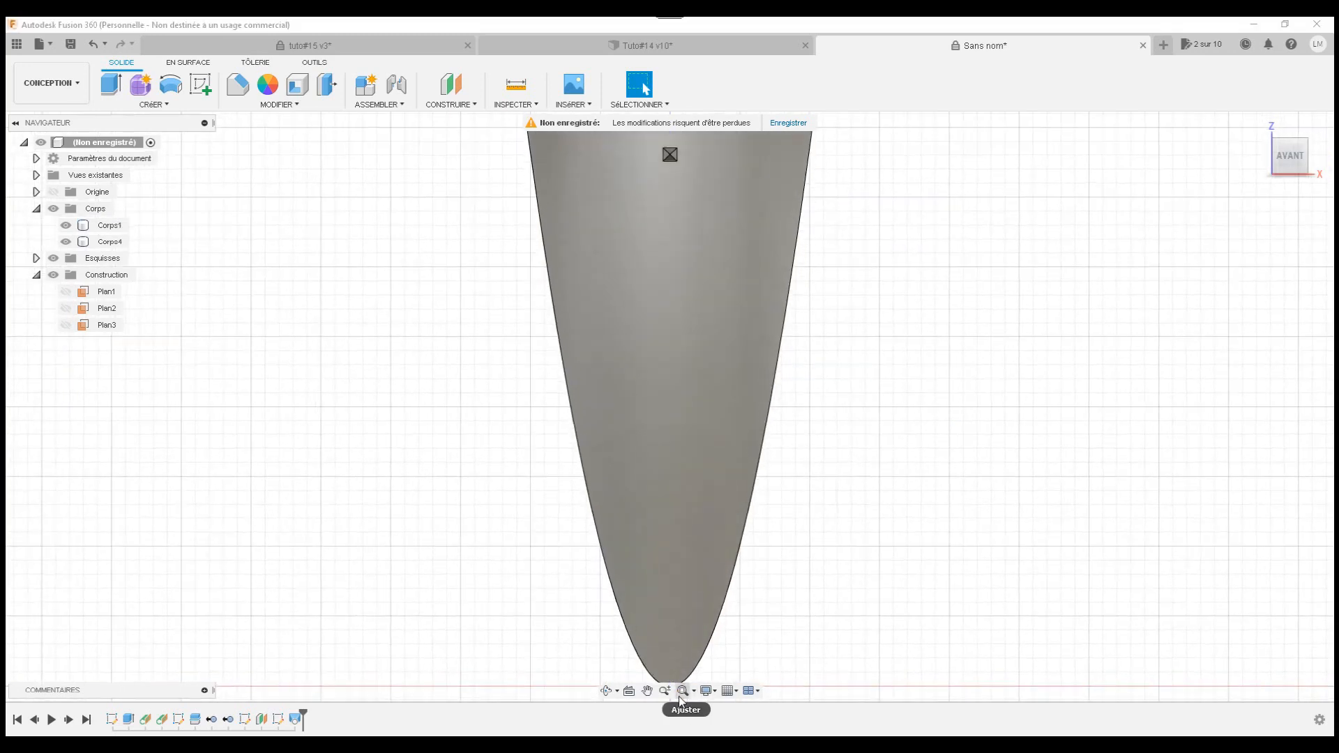
left_click(794, 122)
type("demo14")
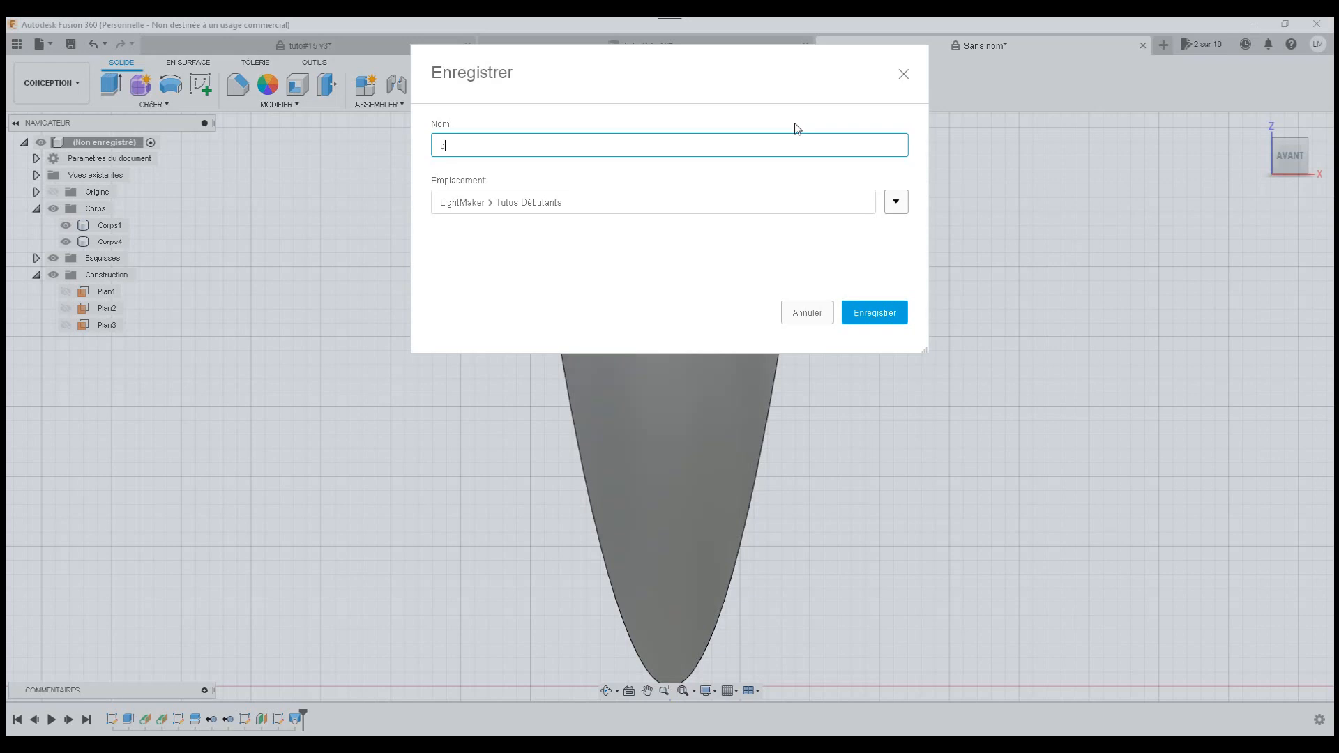
key("Return")
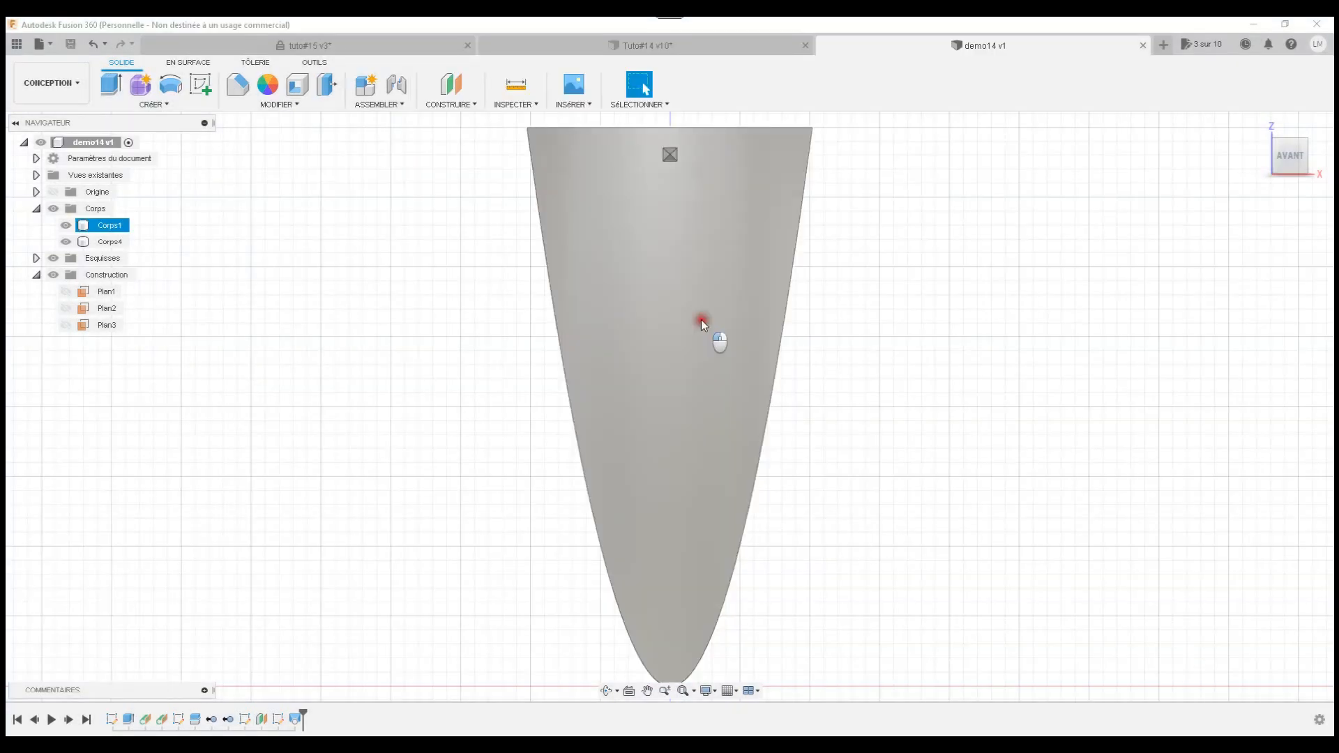
left_click(669, 155)
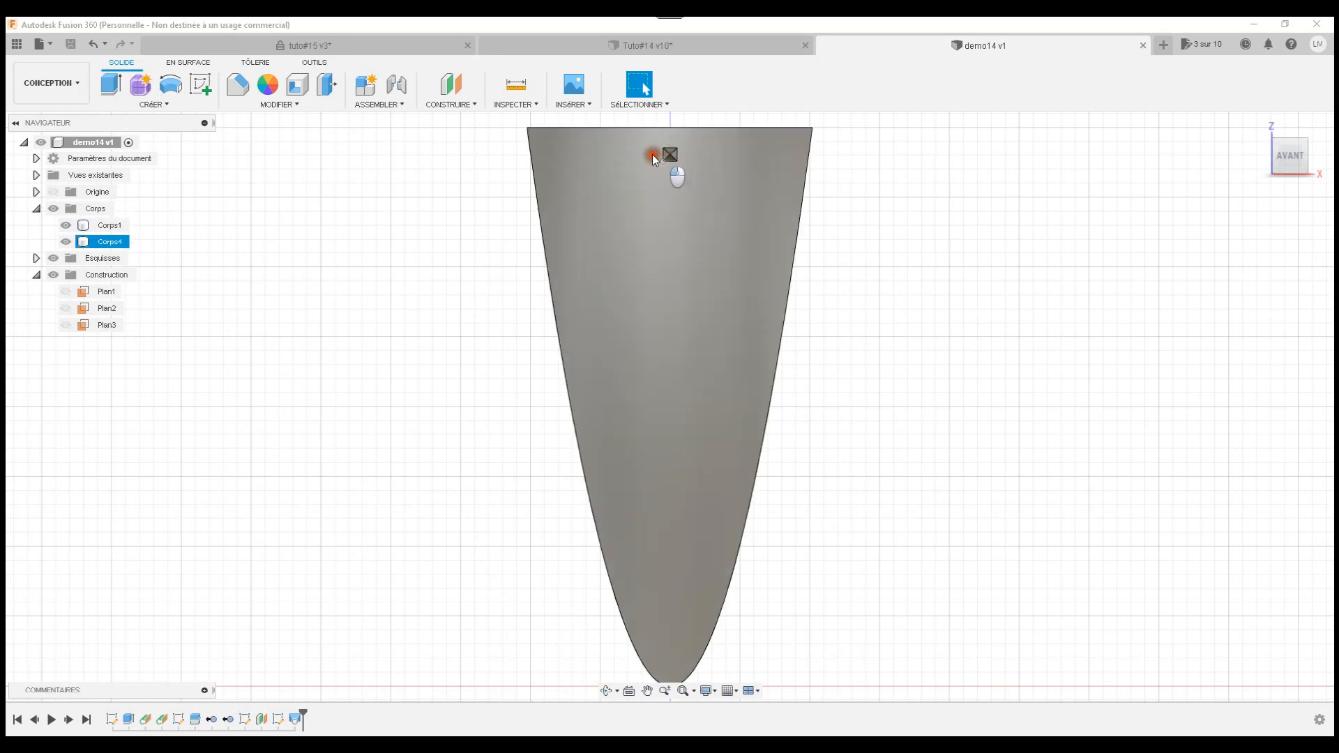
left_click(558, 154)
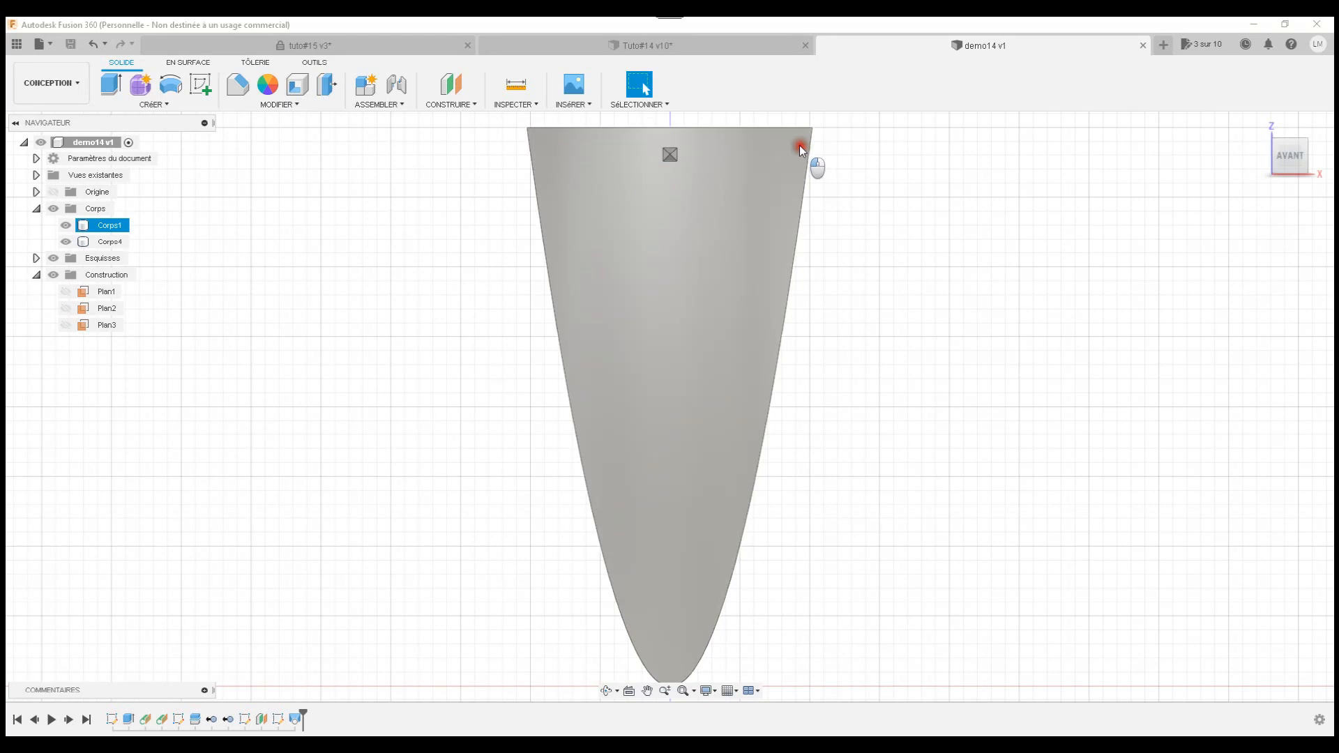
left_click(768, 117)
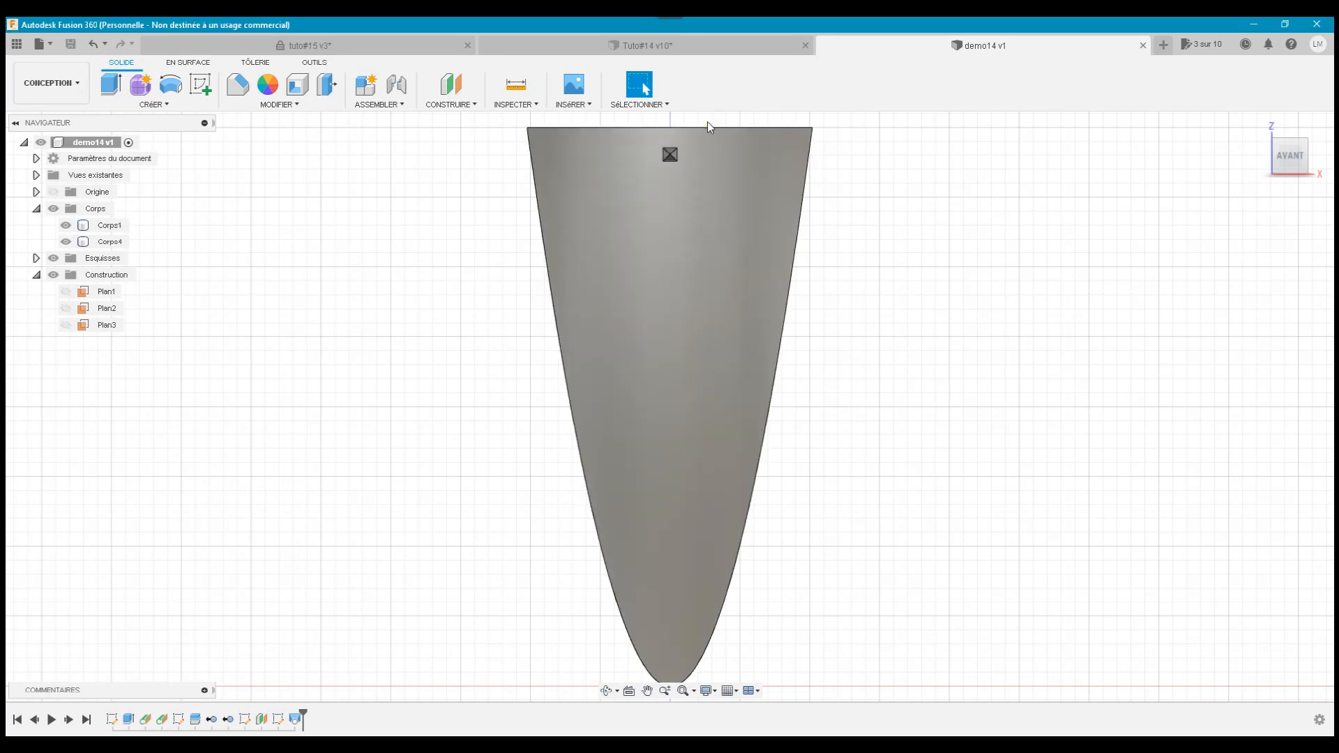
Start a pattern on path of type Features (Fonctions) with the pyramid's loft feature as the object
left_click(192, 105)
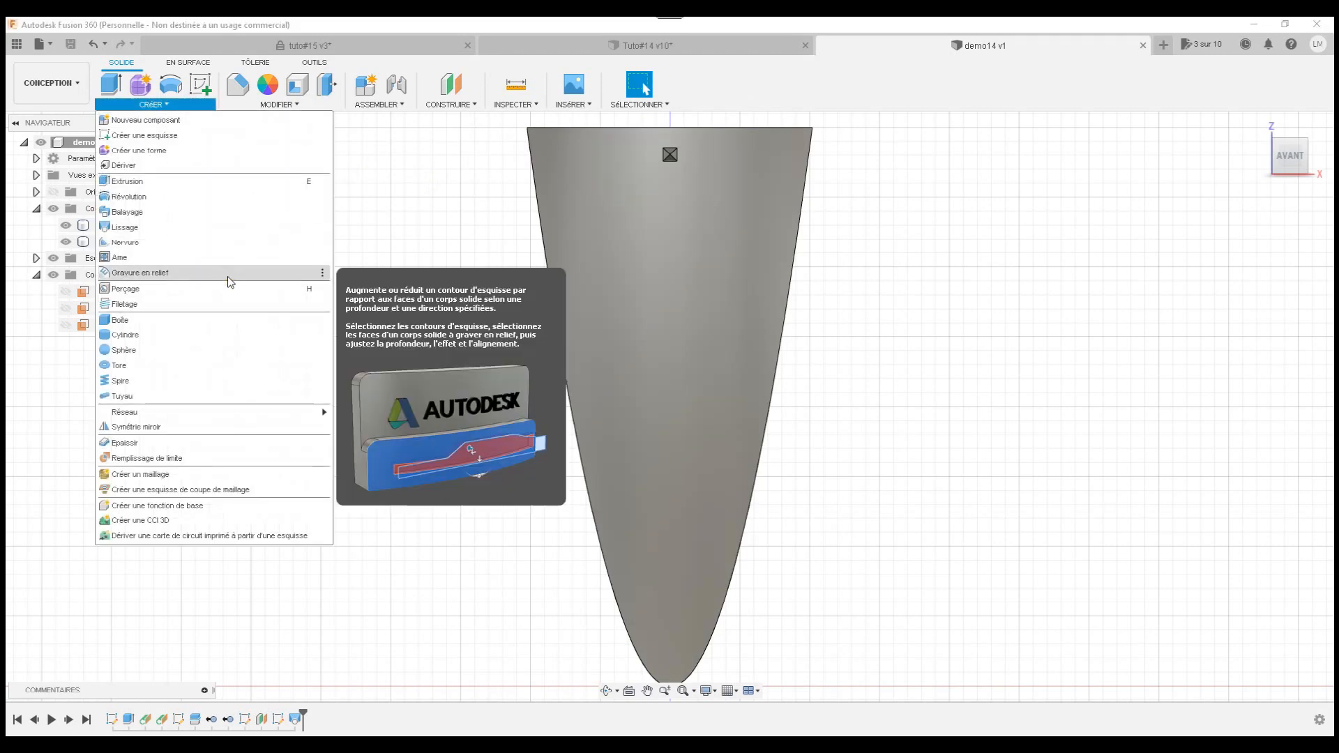
mouse_move(252, 411)
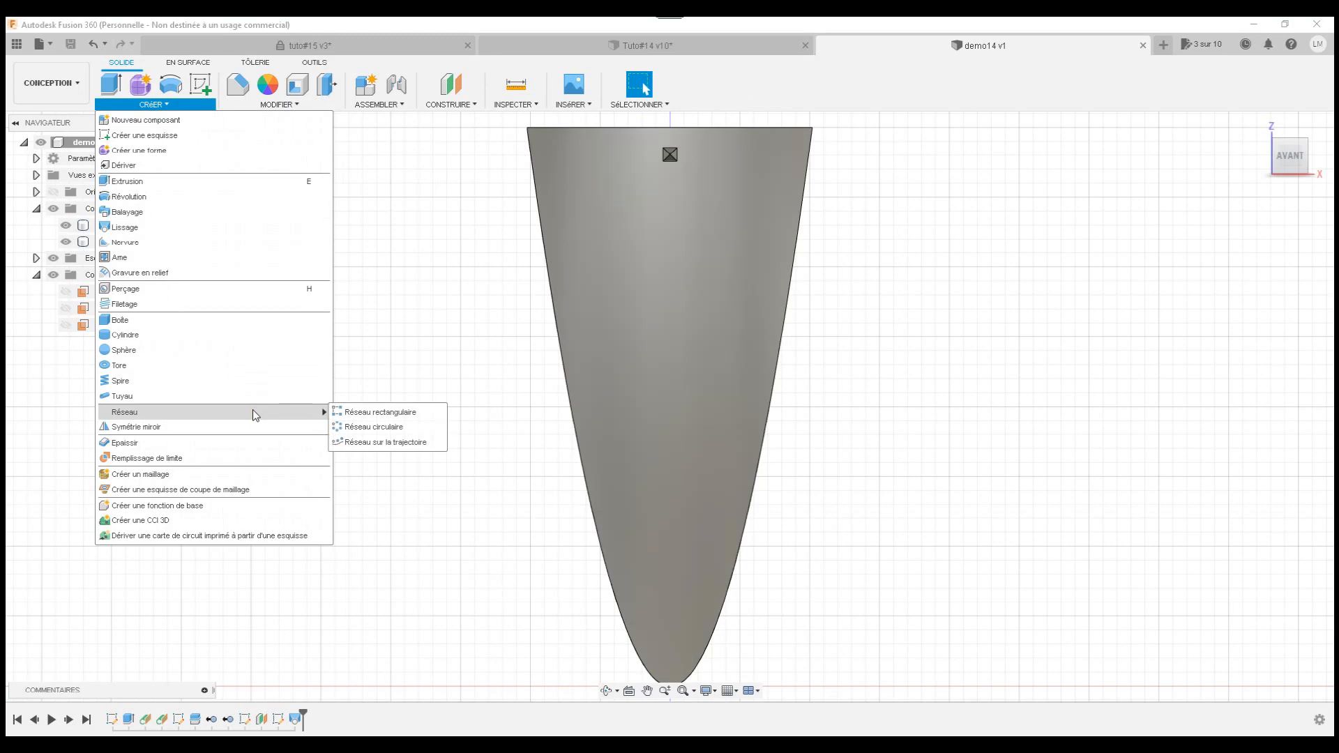
left_click(387, 441)
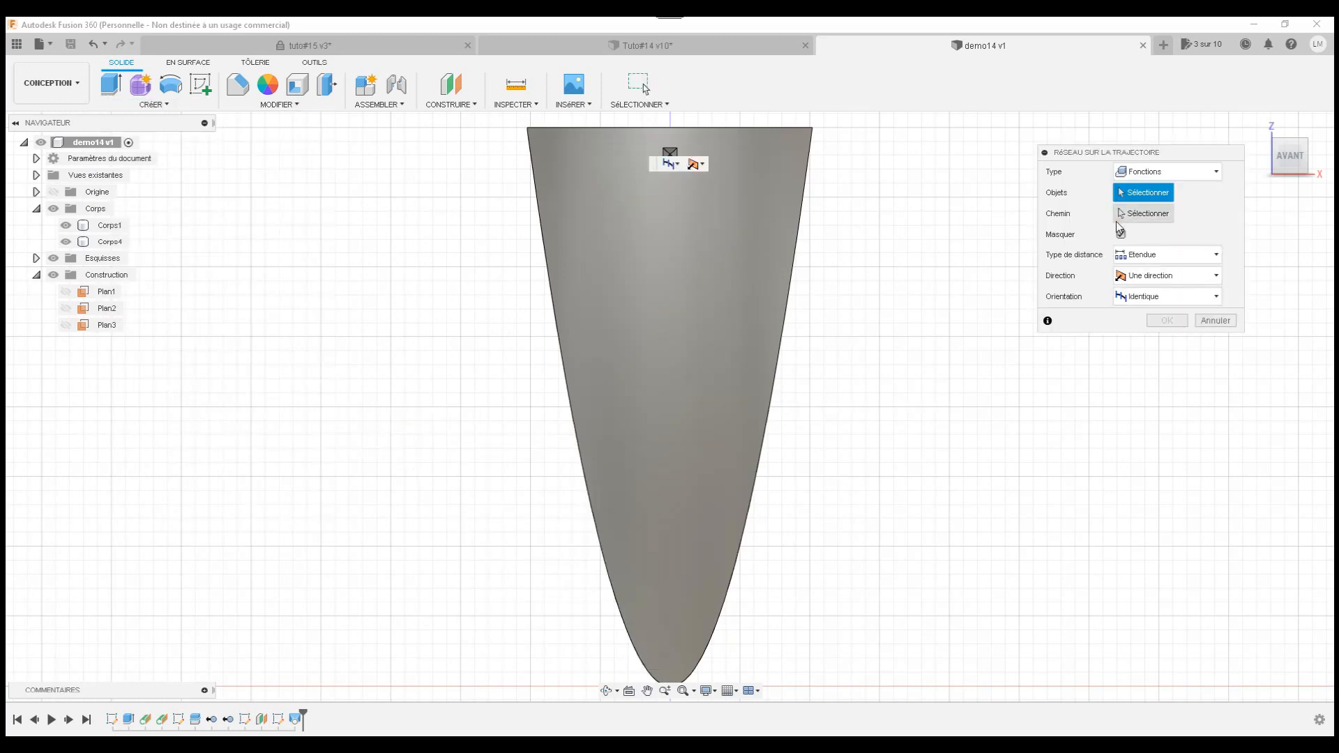
left_click(1259, 125)
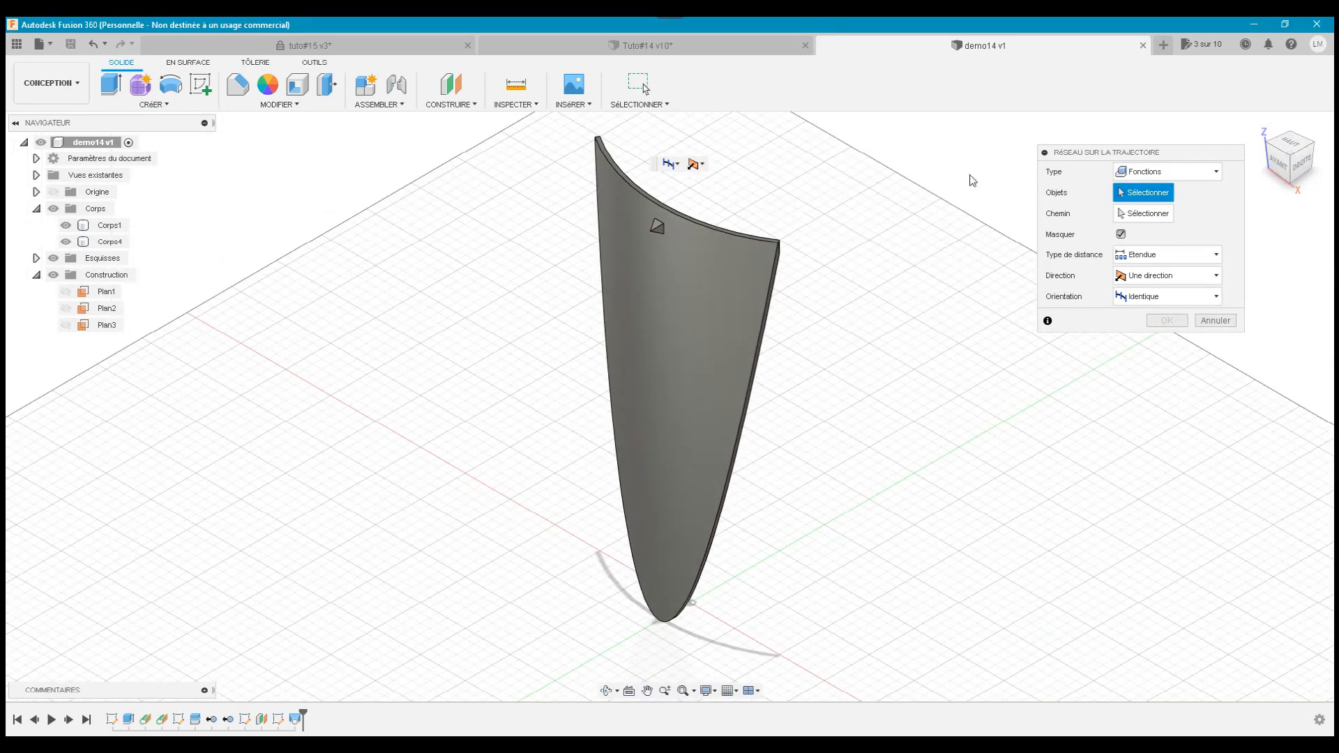
left_click(1136, 177)
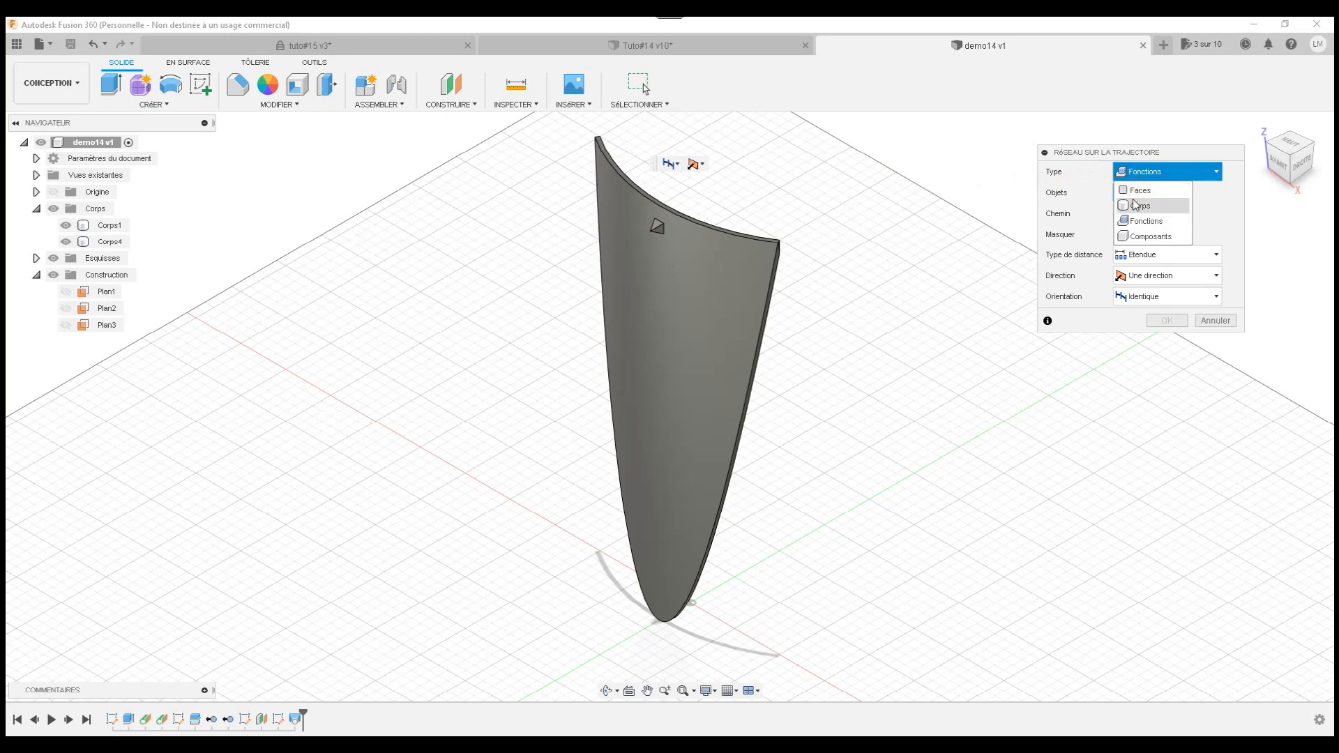
left_click(1140, 190)
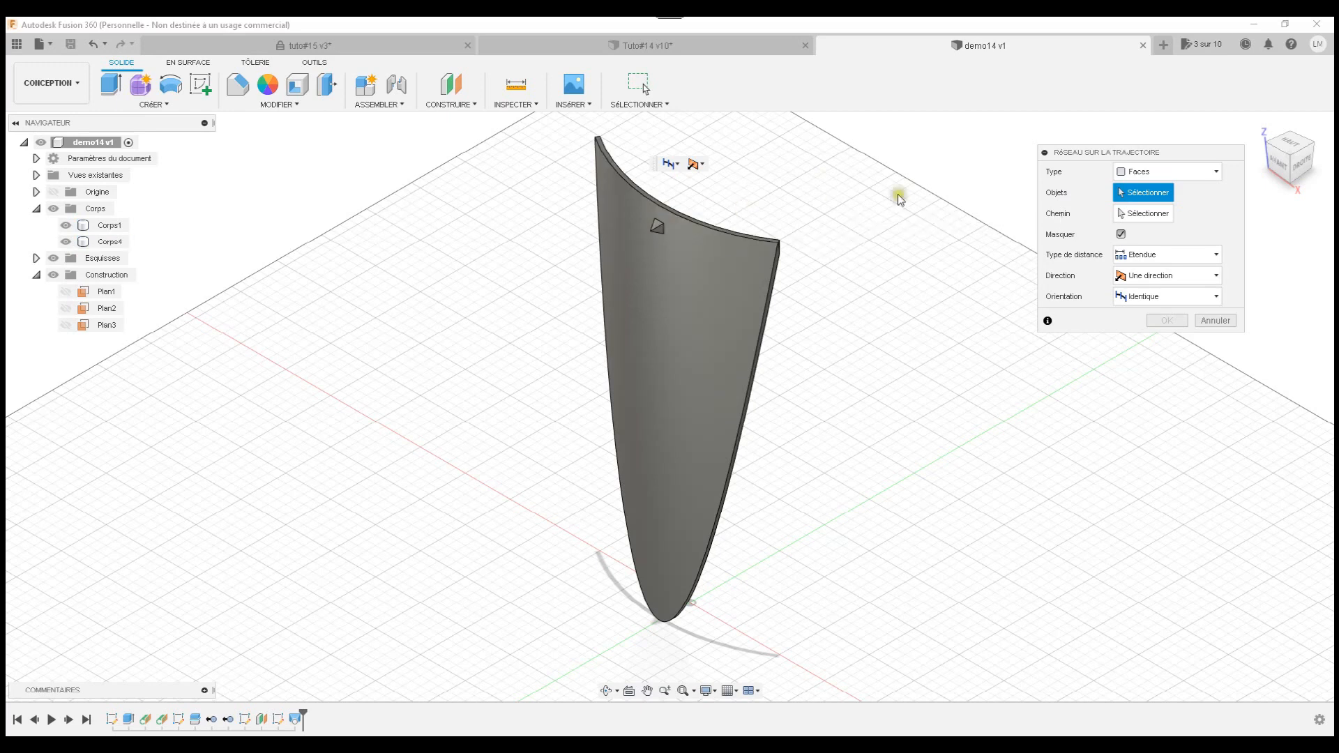
left_click(1148, 173)
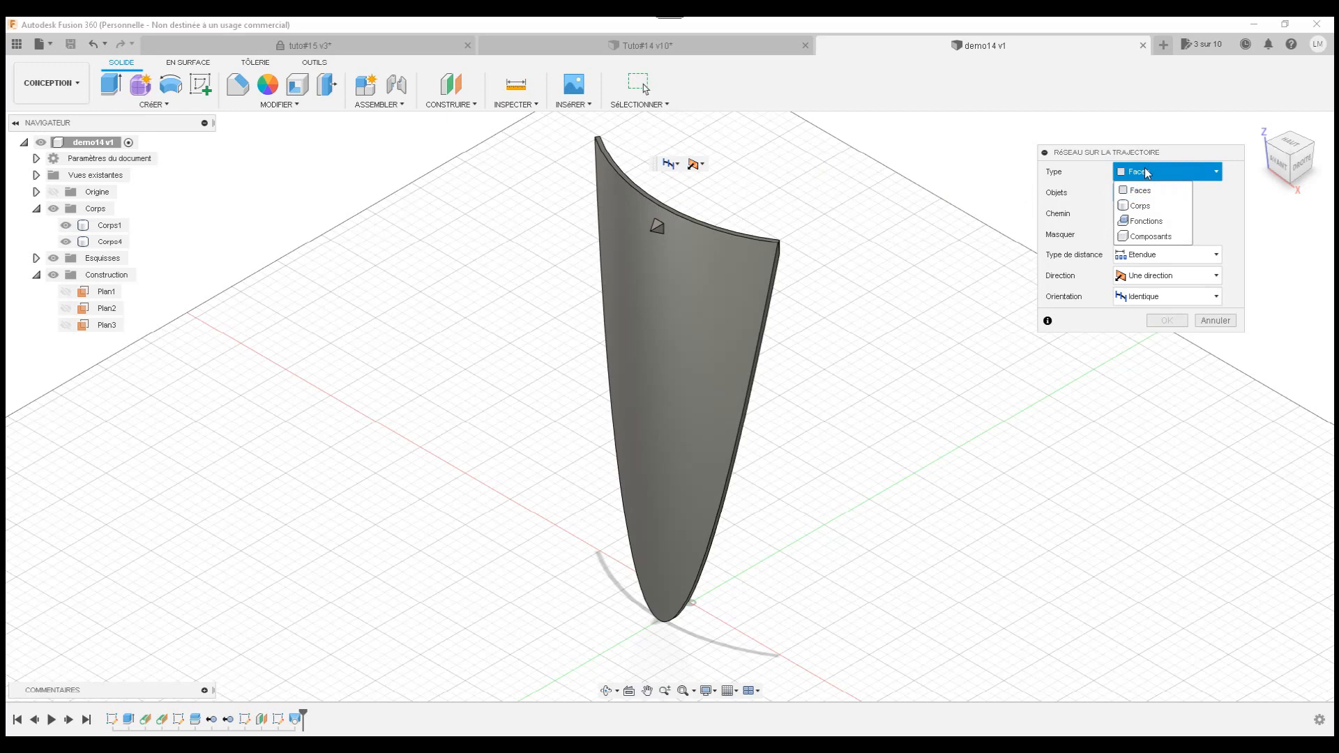
left_click(1146, 221)
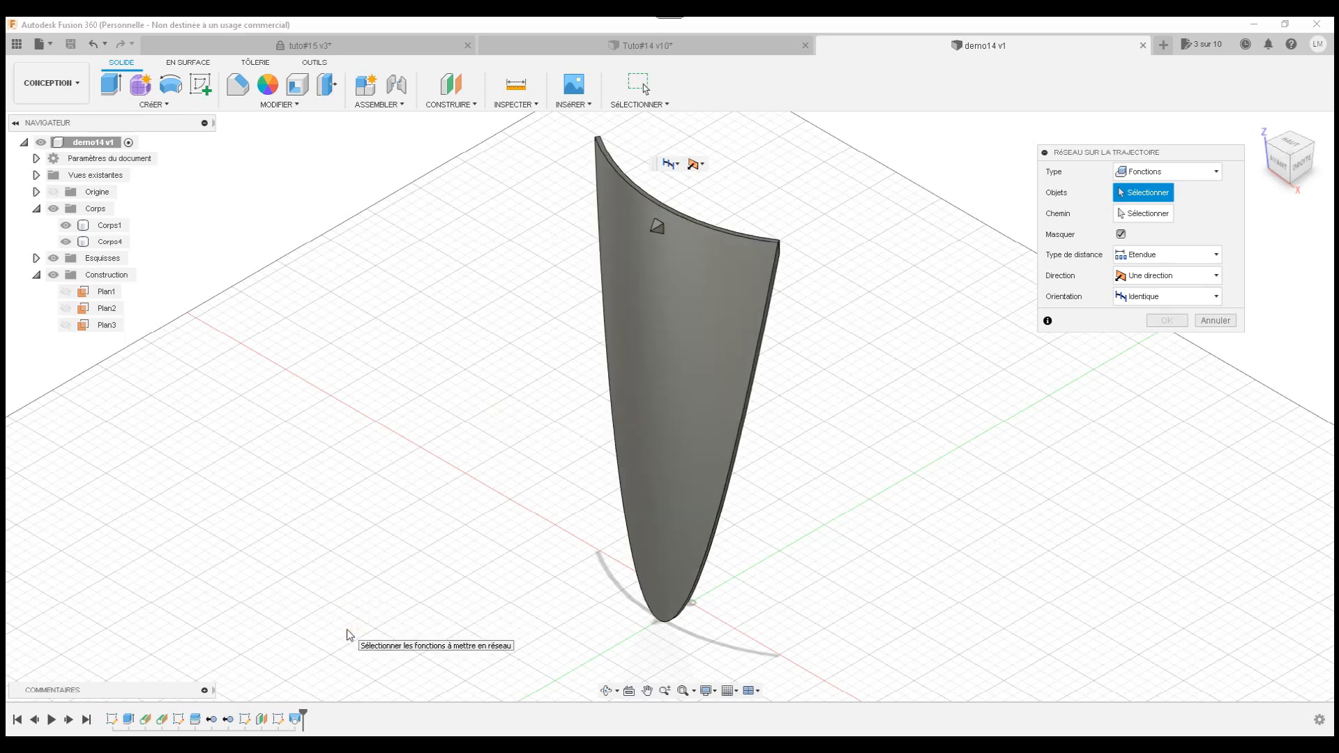
left_click(295, 720)
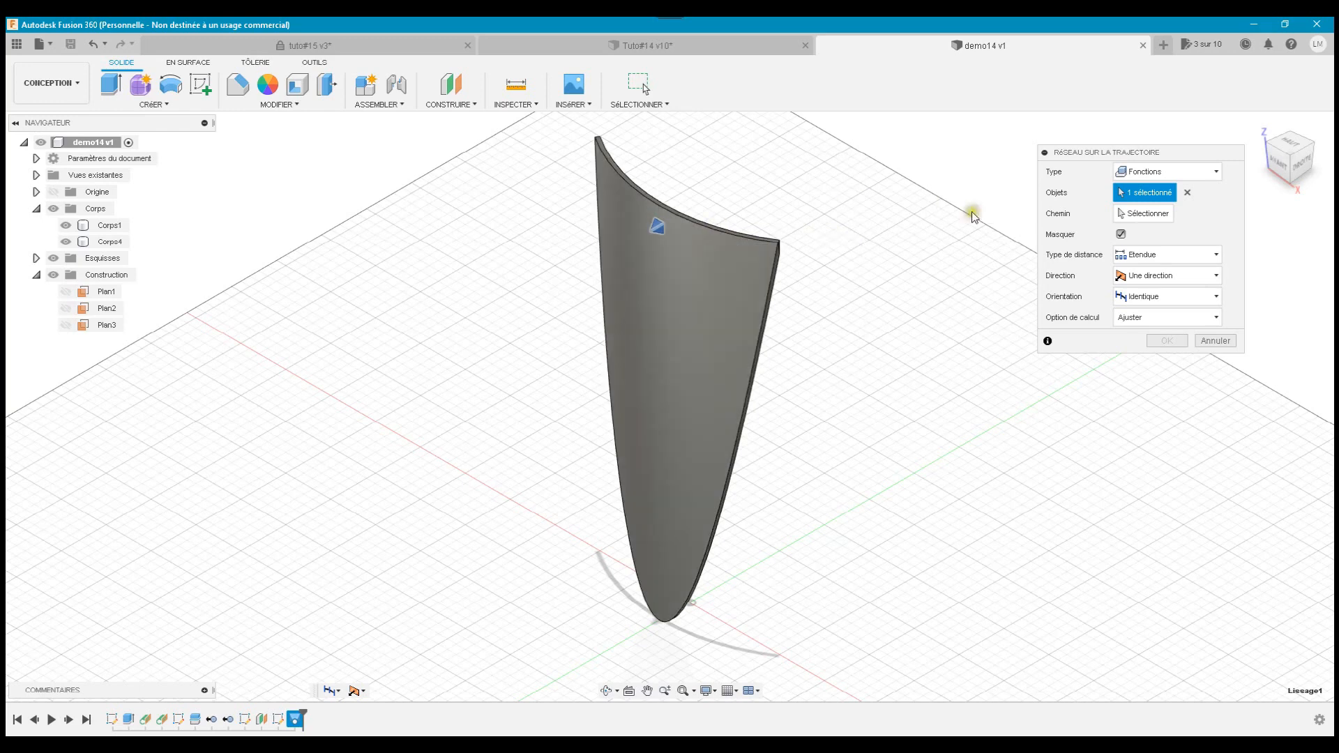
Choose the front curved edge along the top of the plate as the pattern path
left_click(1135, 217)
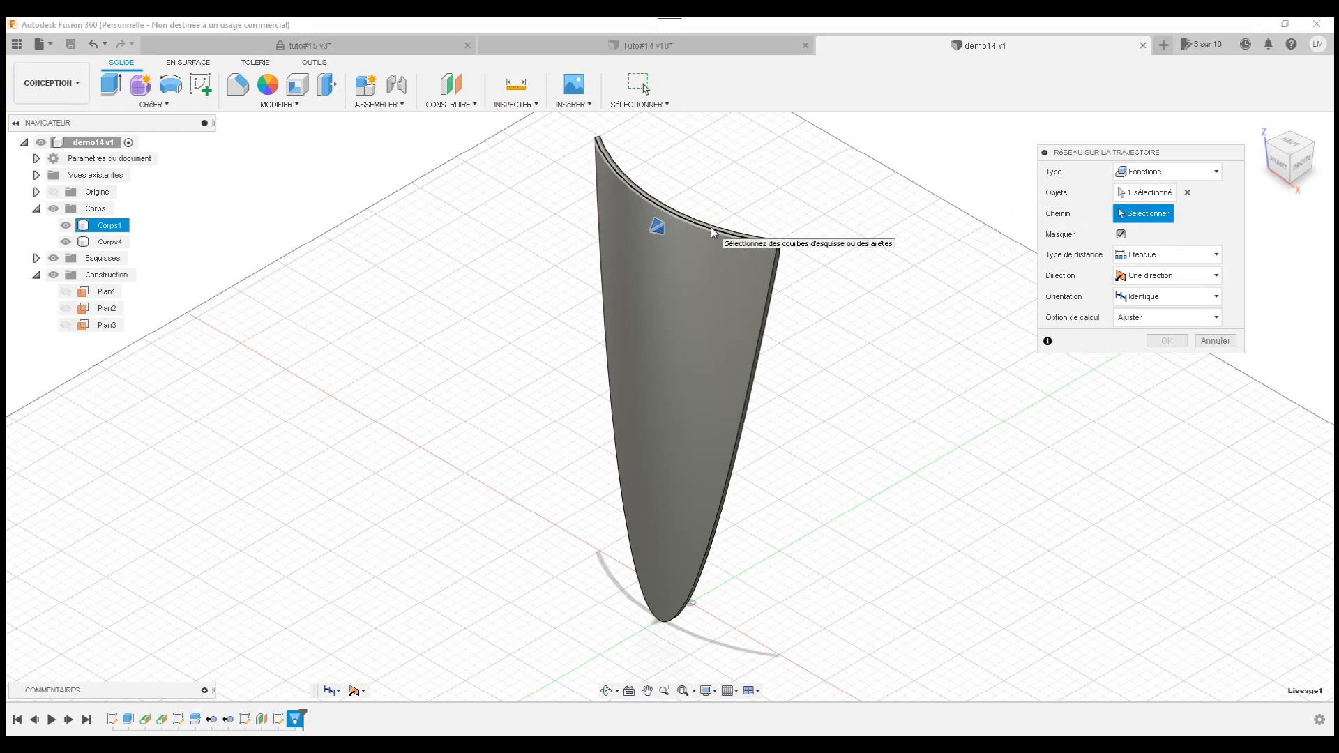
scroll(713, 232, "up", 5)
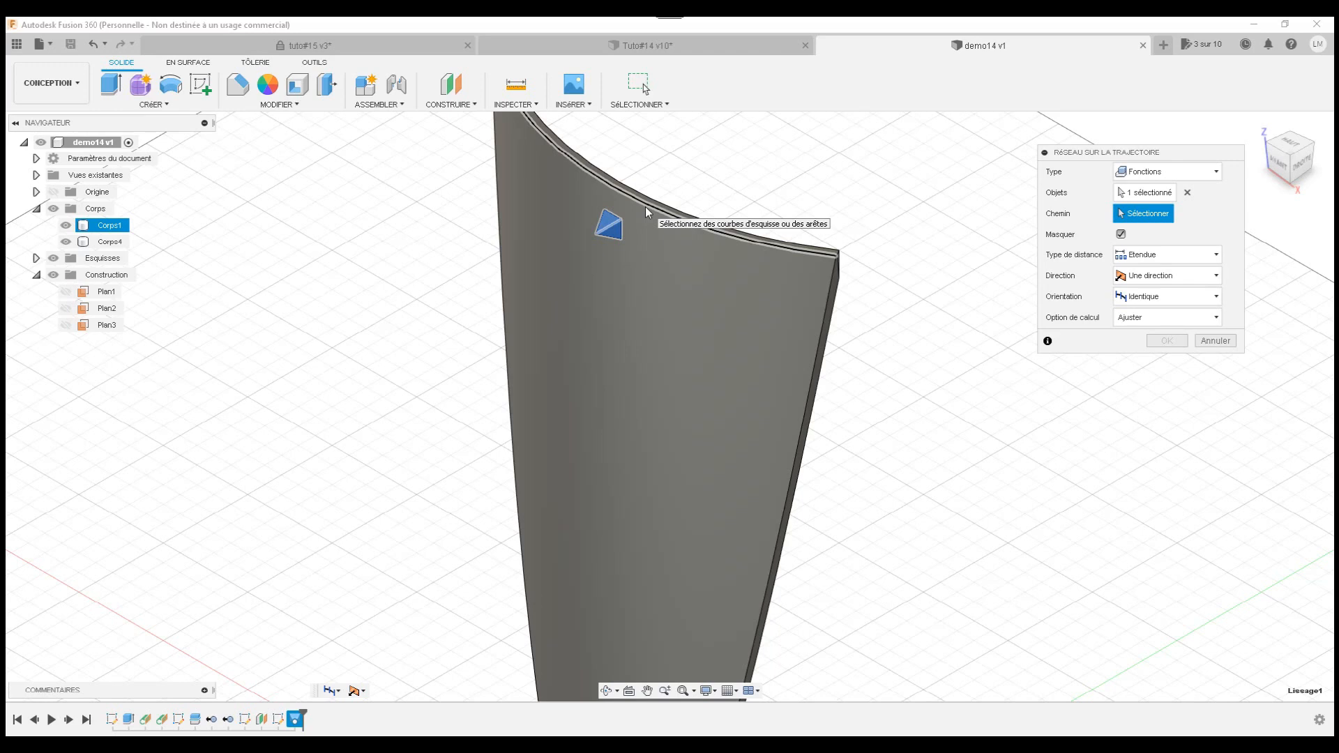
left_click(646, 212)
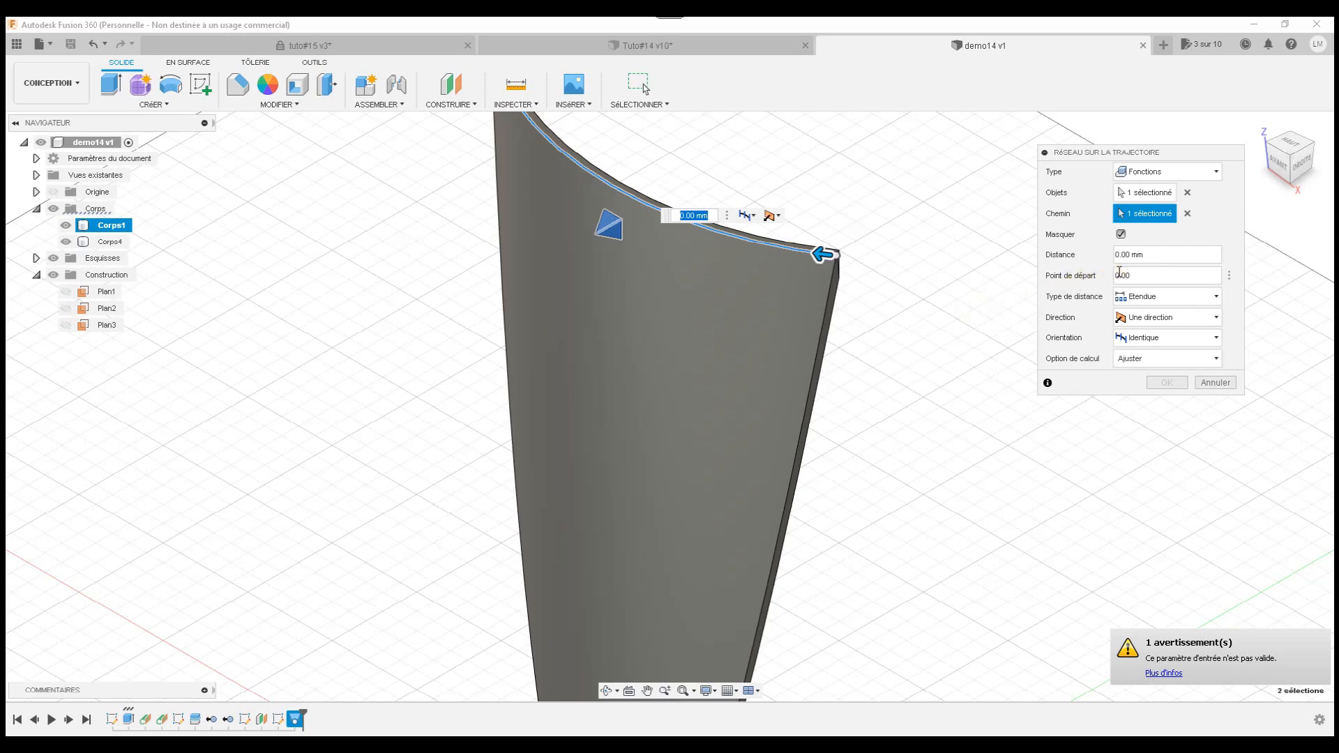
Set the pattern direction to symmetric (Symétrique) and spread the pyramids along the edge by about 14.5 mm
left_click(1149, 319)
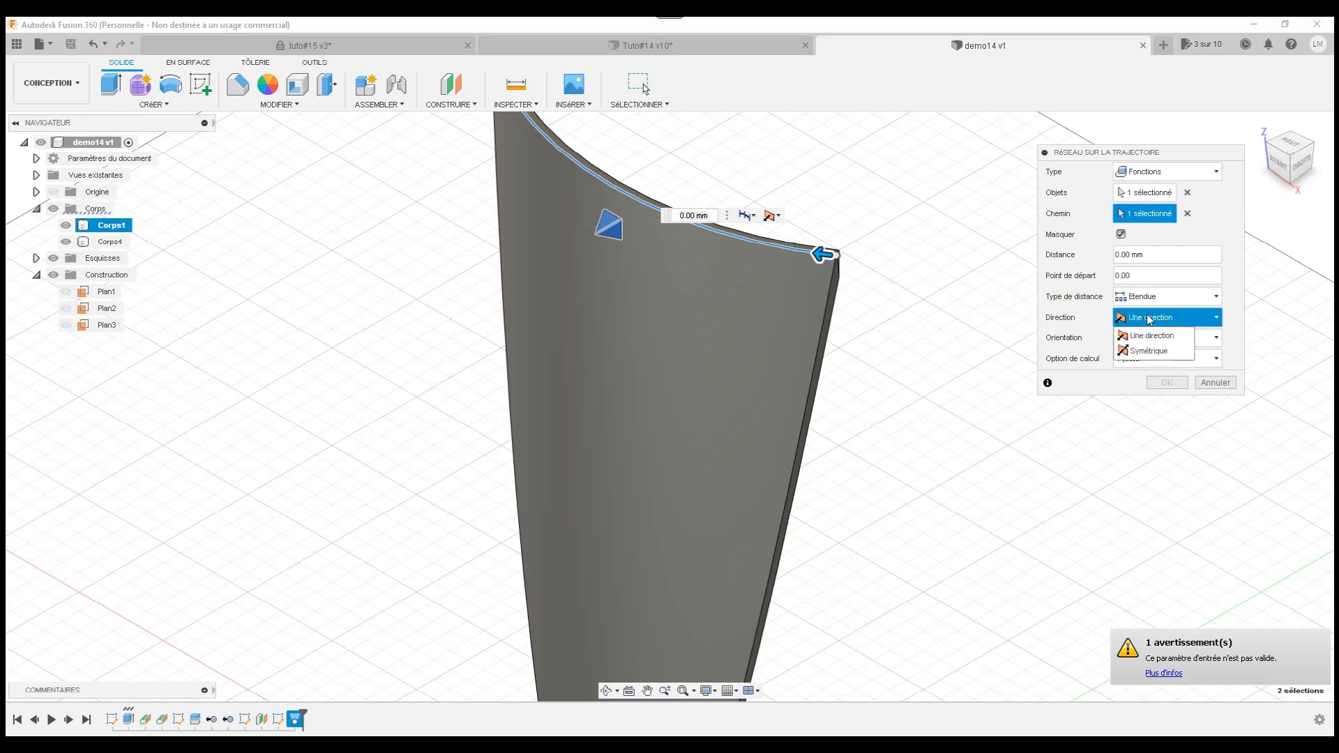
left_click(1147, 351)
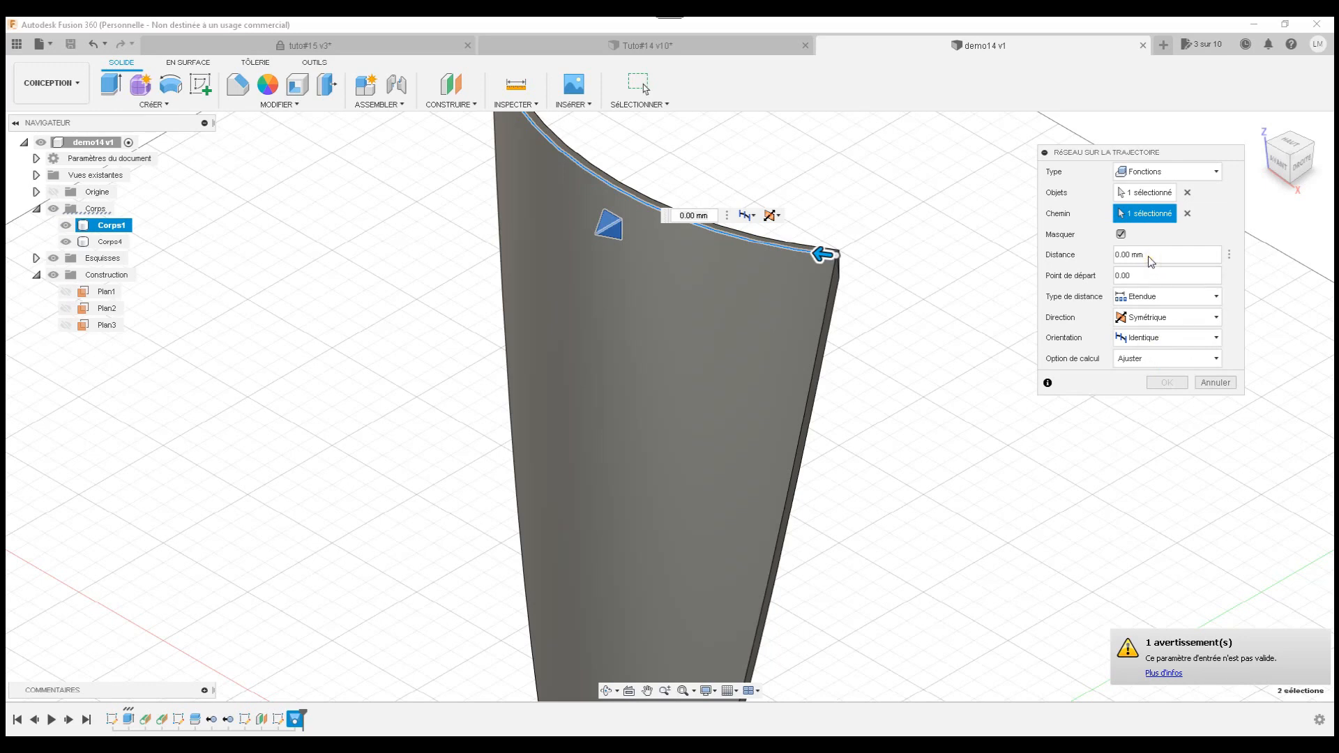
left_click_drag(827, 255, 760, 242)
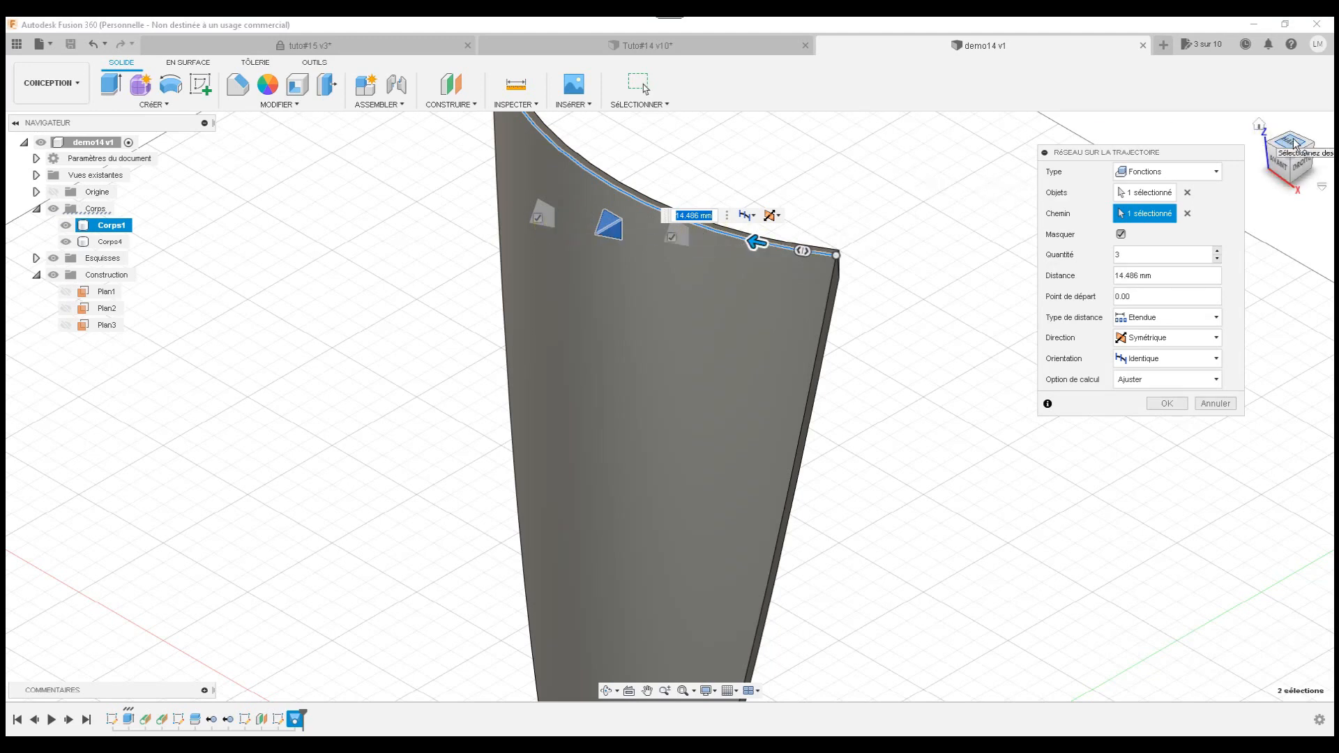
Orient the pyramid copies to the path direction (Direction de la trajectoire) and set the quantity to 5
left_click_drag(1294, 143, 1288, 153)
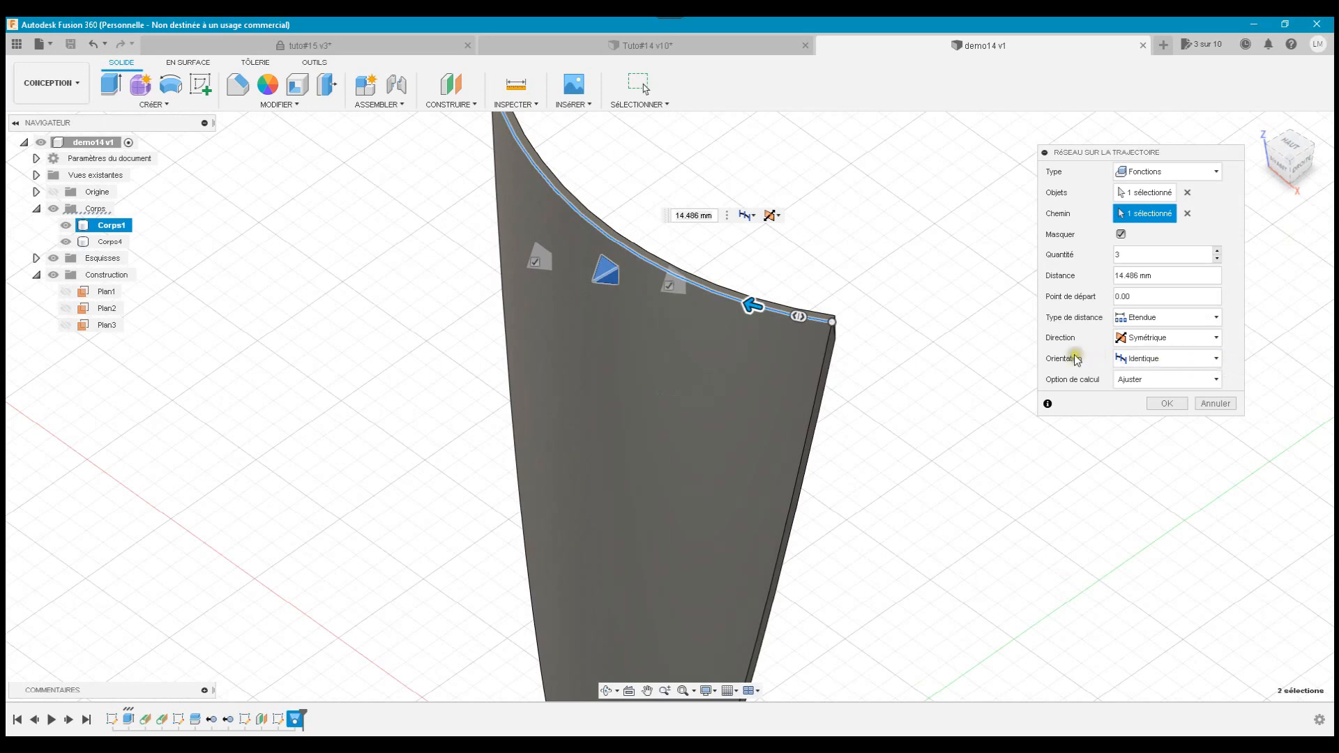
left_click(1158, 363)
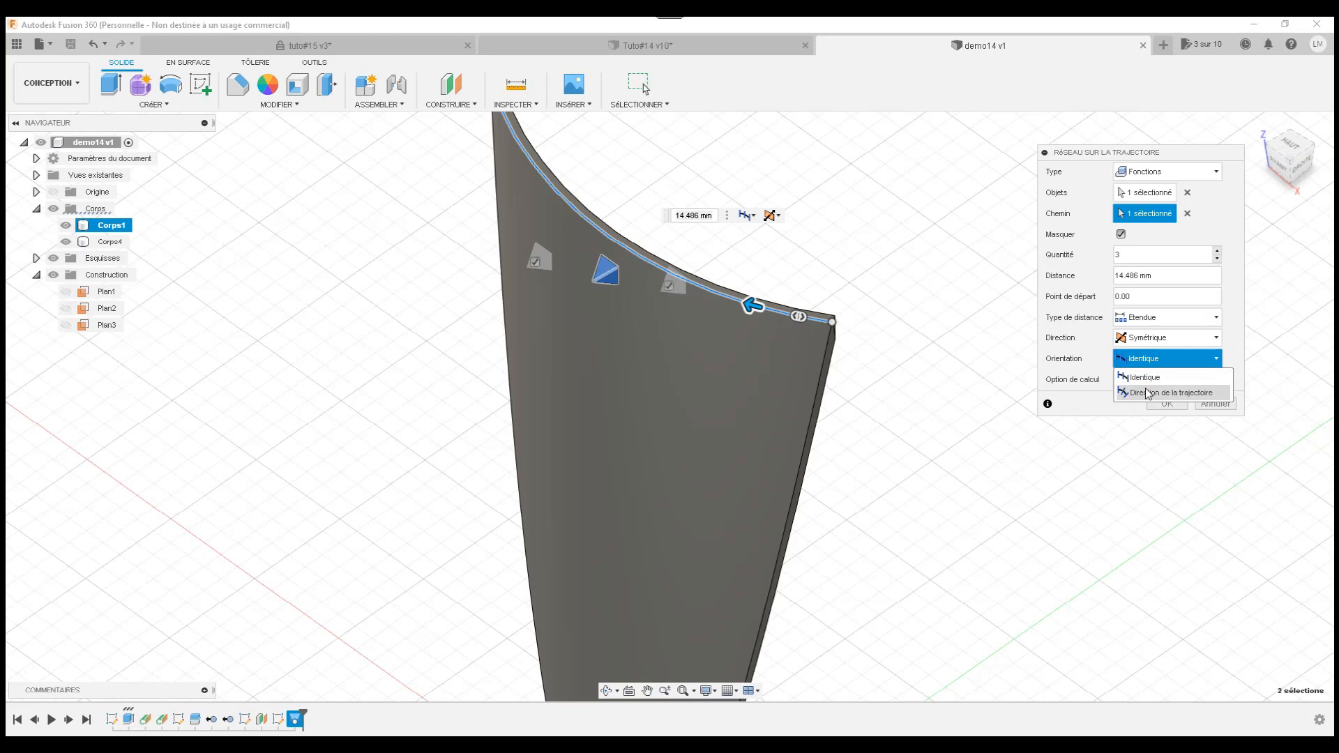
left_click(1147, 394)
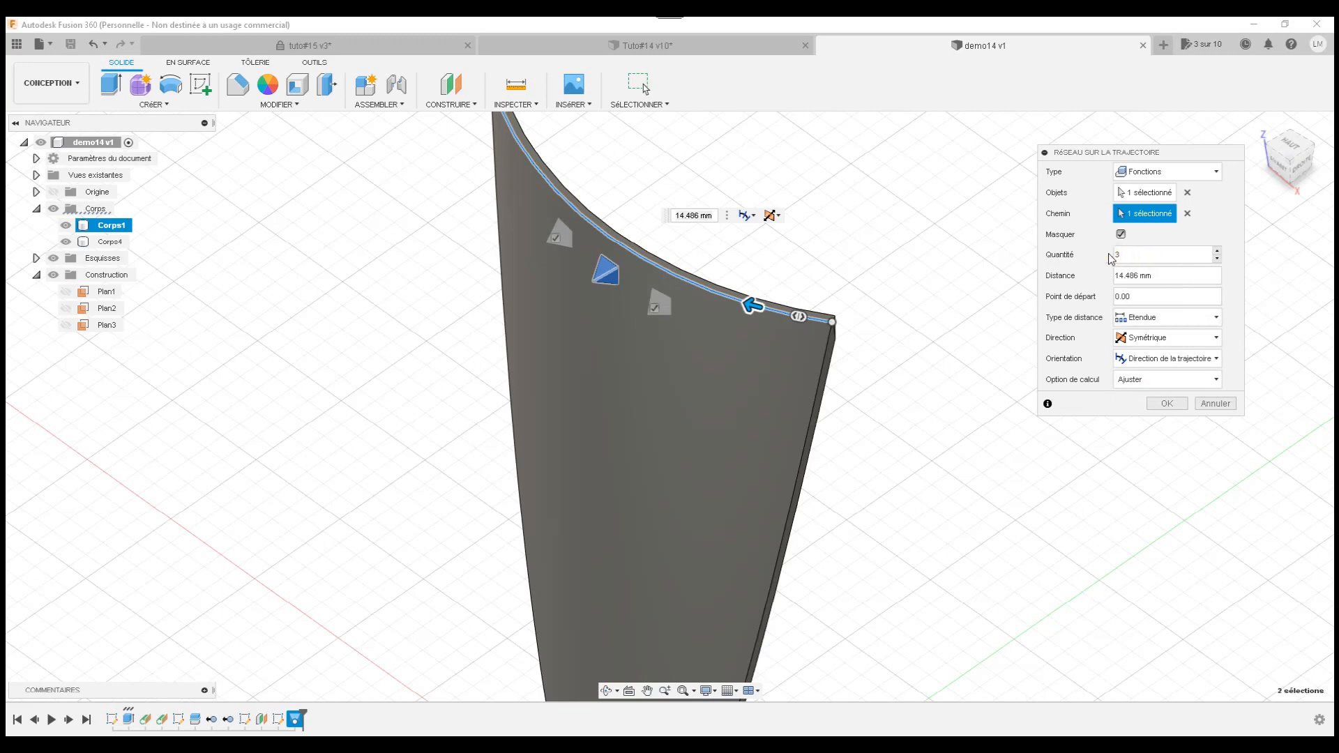
left_click(1216, 251)
left_click(1216, 250)
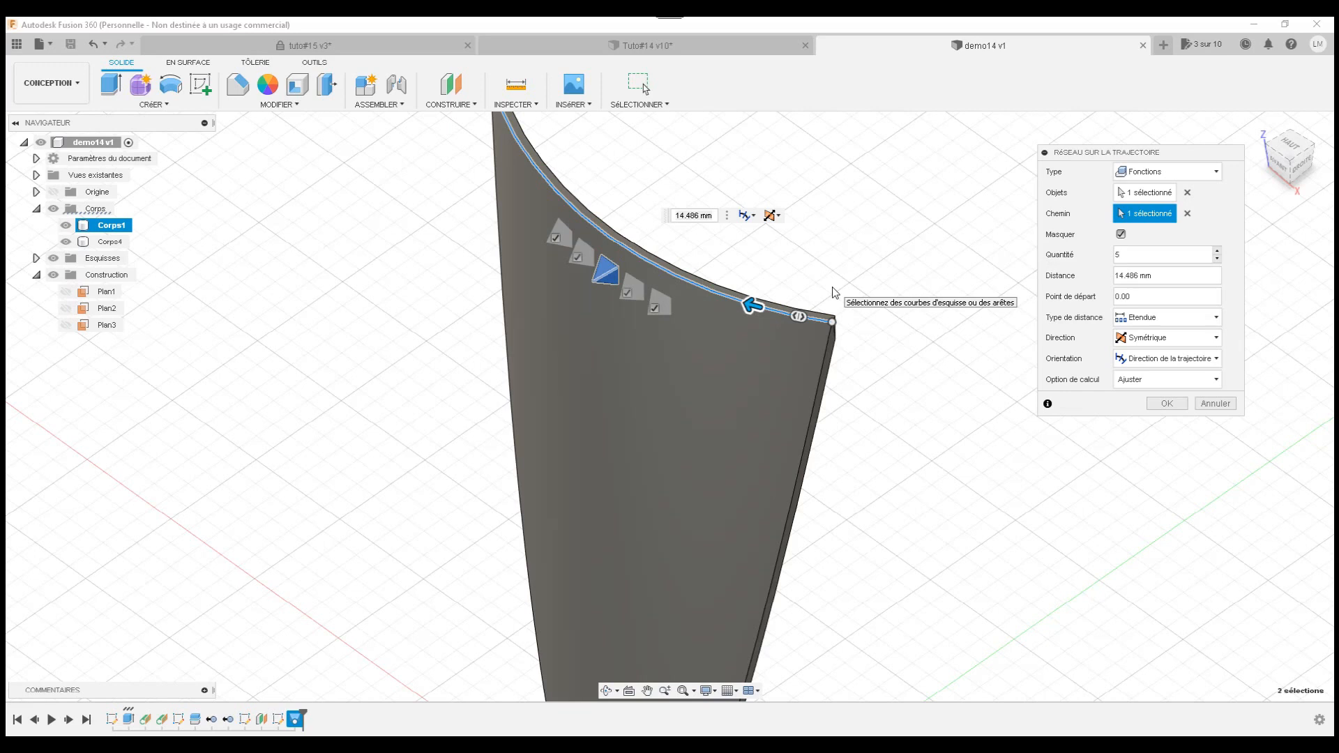
left_click(1124, 383)
left_click(1125, 385)
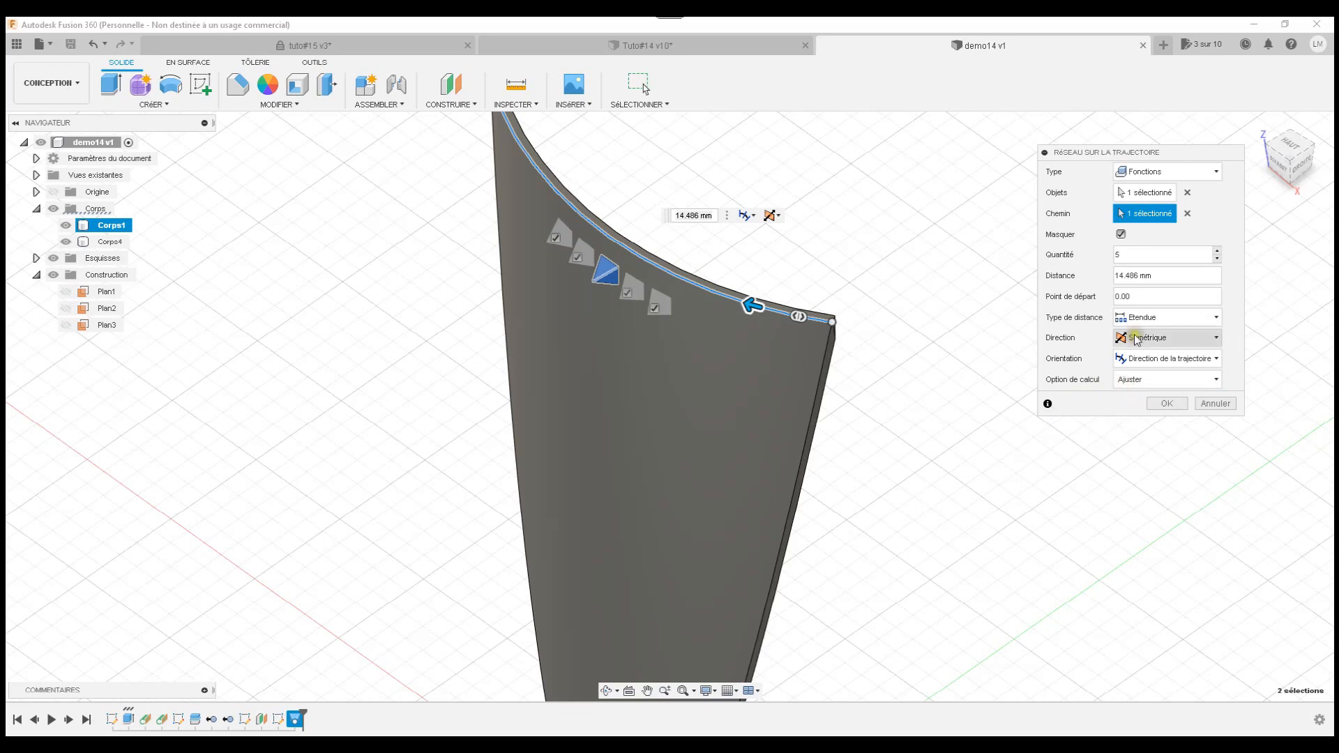
Set the pattern distance to 50 mm and check the pyramid spacing across the plate from the front
left_click(1169, 276)
type("50")
key("Return")
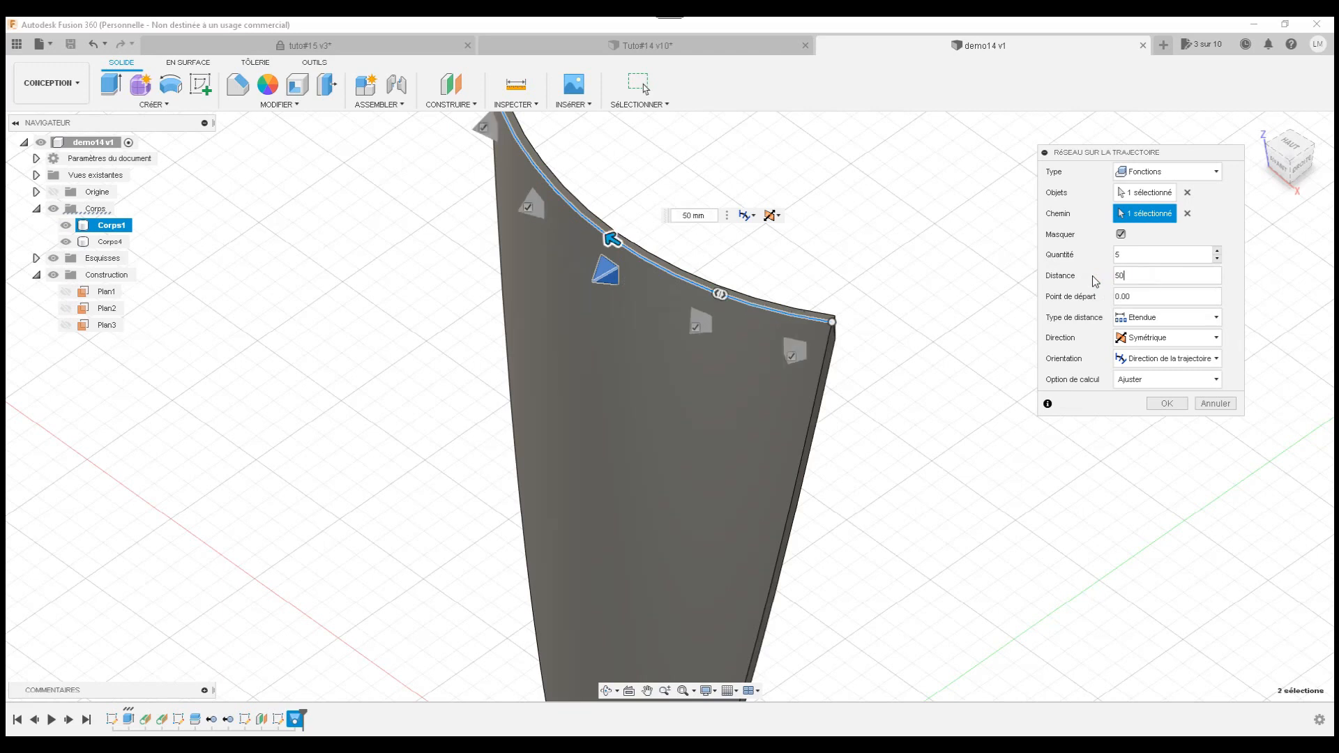
left_click(1276, 165)
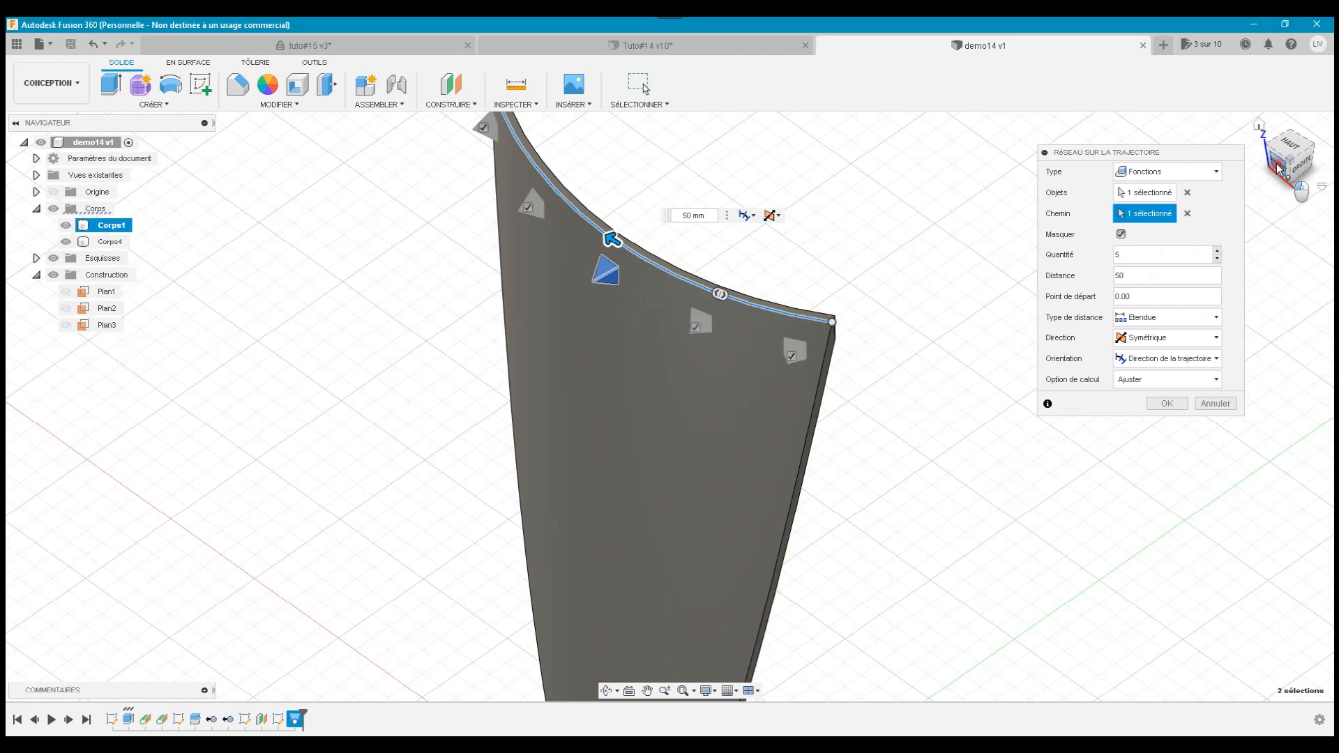
left_click(1278, 167)
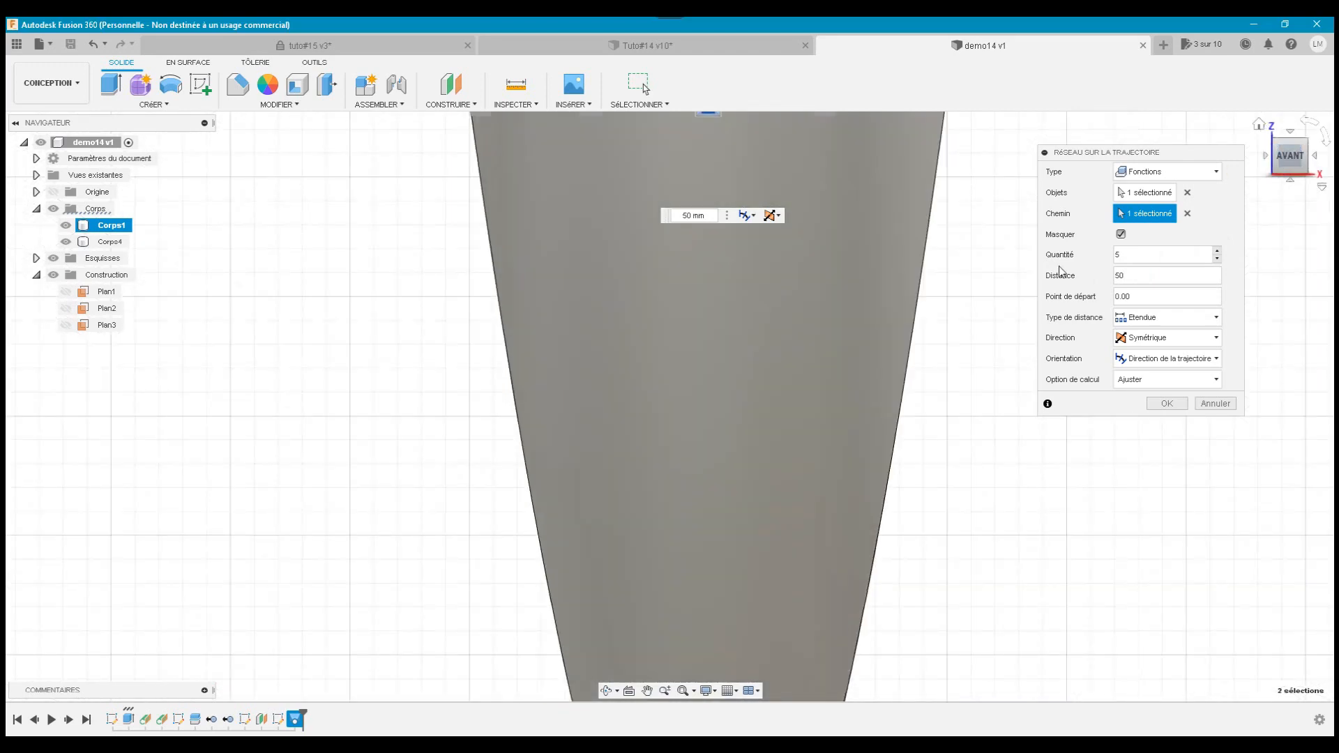
left_click(685, 691)
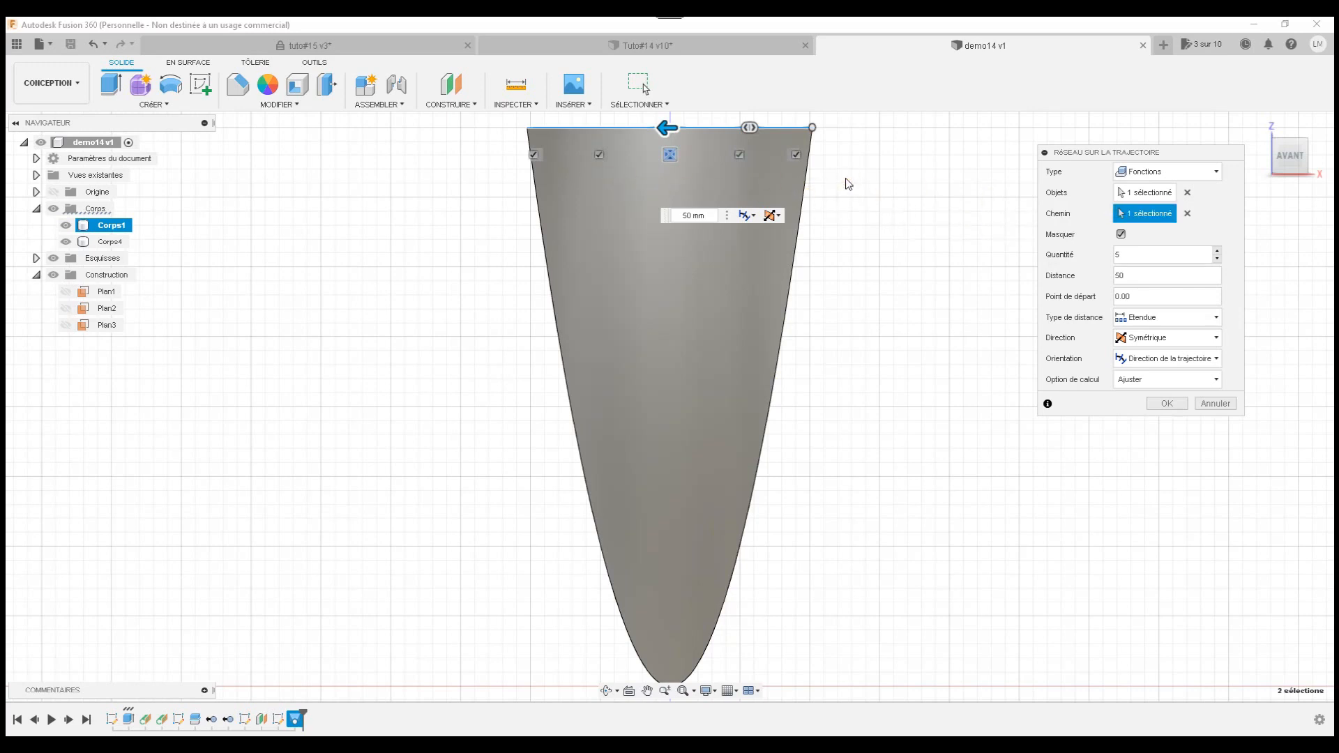
middle_click_drag(845, 178, 858, 236, "shift")
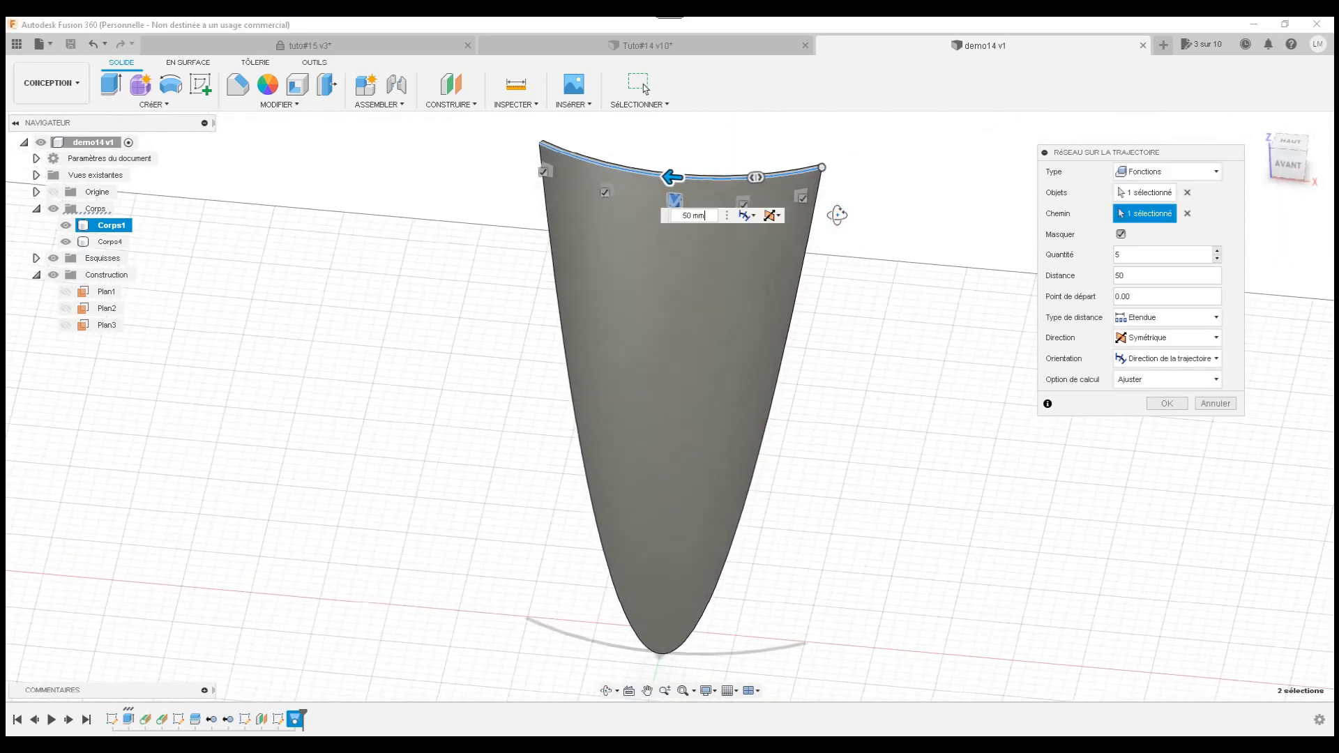
Set the pyramid pattern's distance to 45 mm and create the path pattern
double_click(1118, 276)
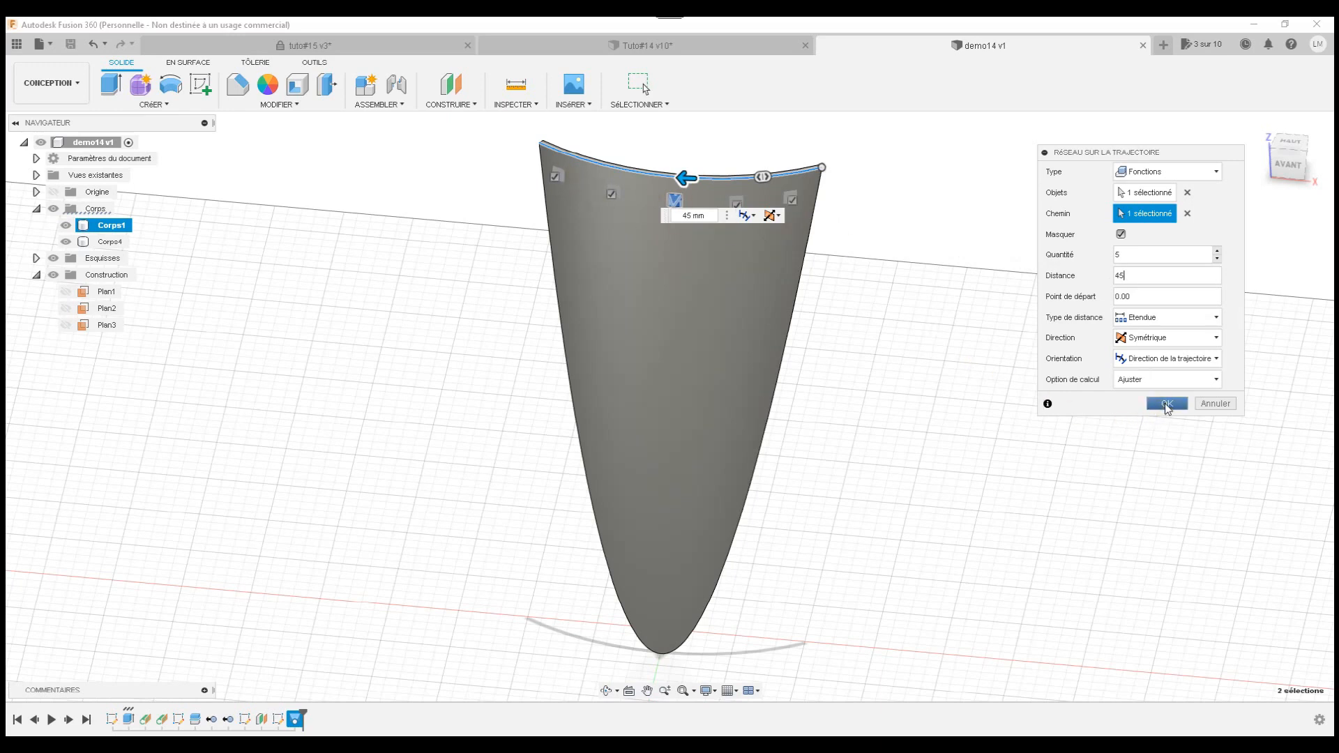
left_click(1167, 405)
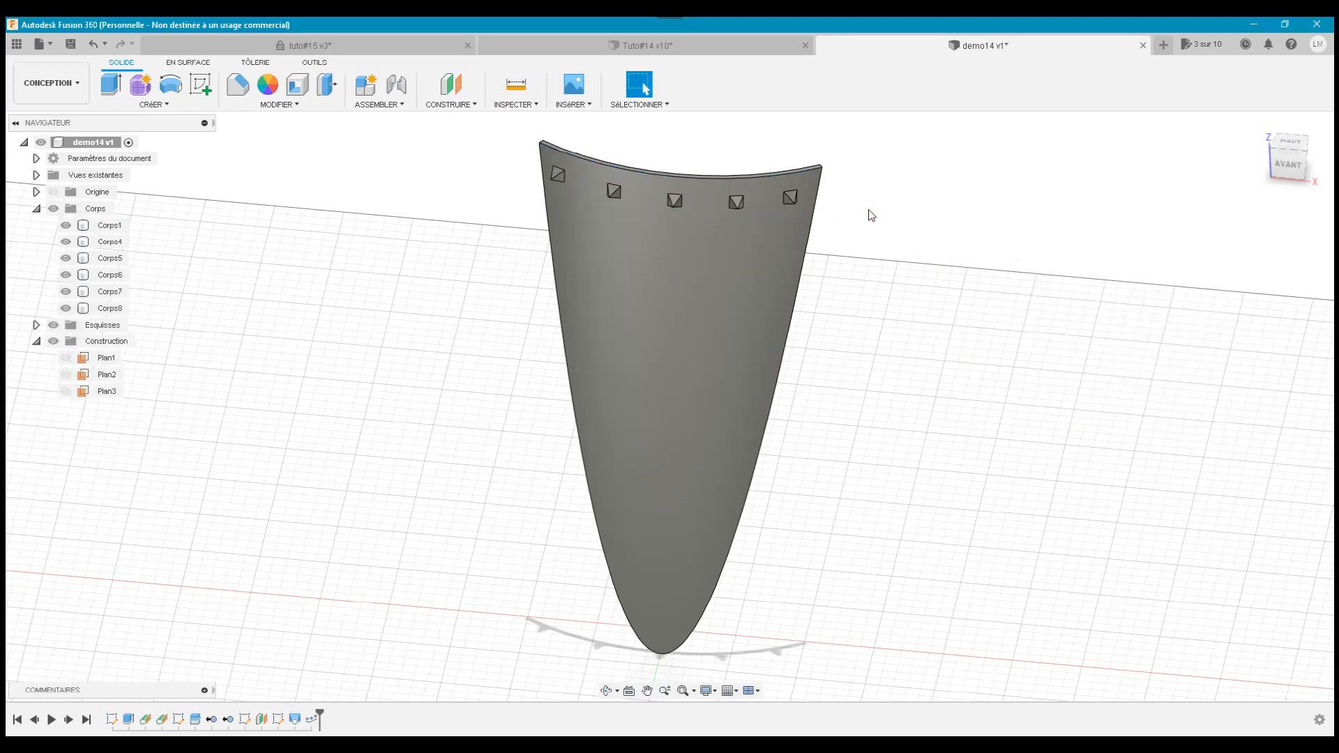
left_click(558, 175)
Reopen the pyramid path pattern, try the Identique orientation, and return it to Direction de la trajectoire
double_click(307, 720)
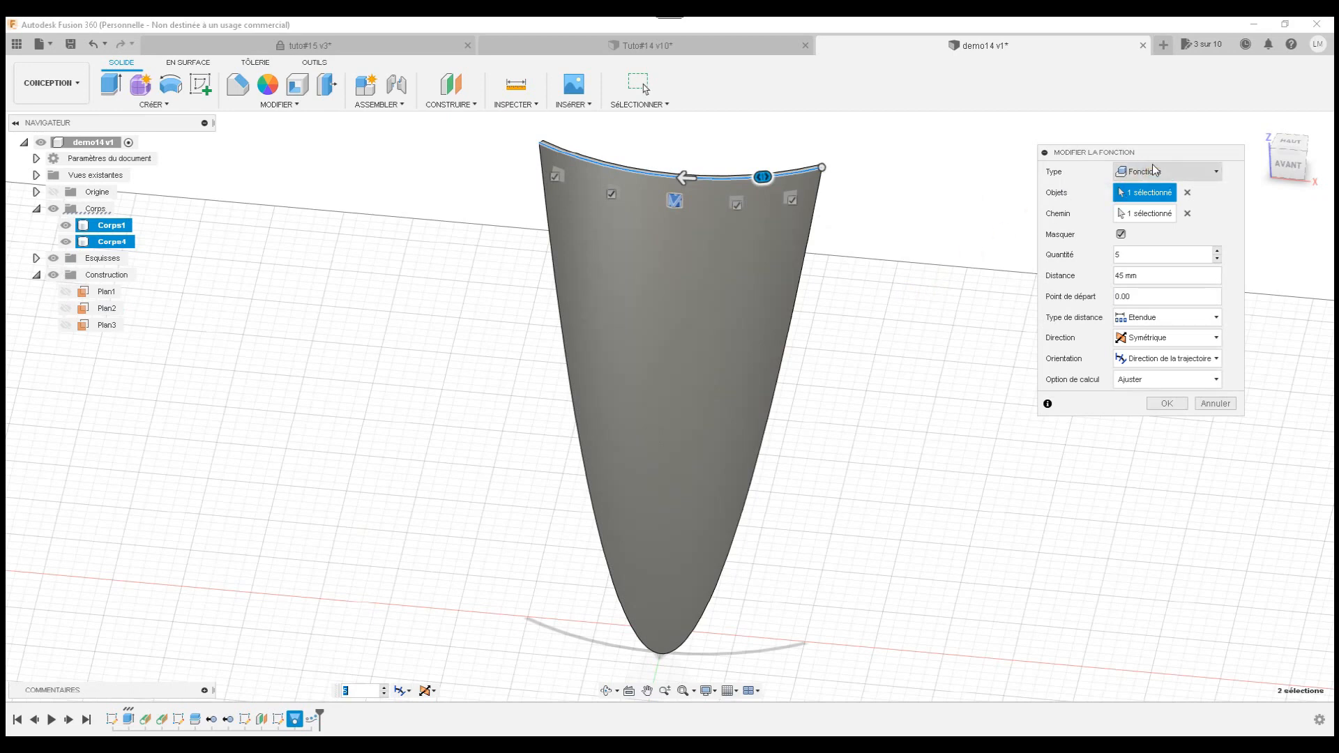
left_click(674, 203)
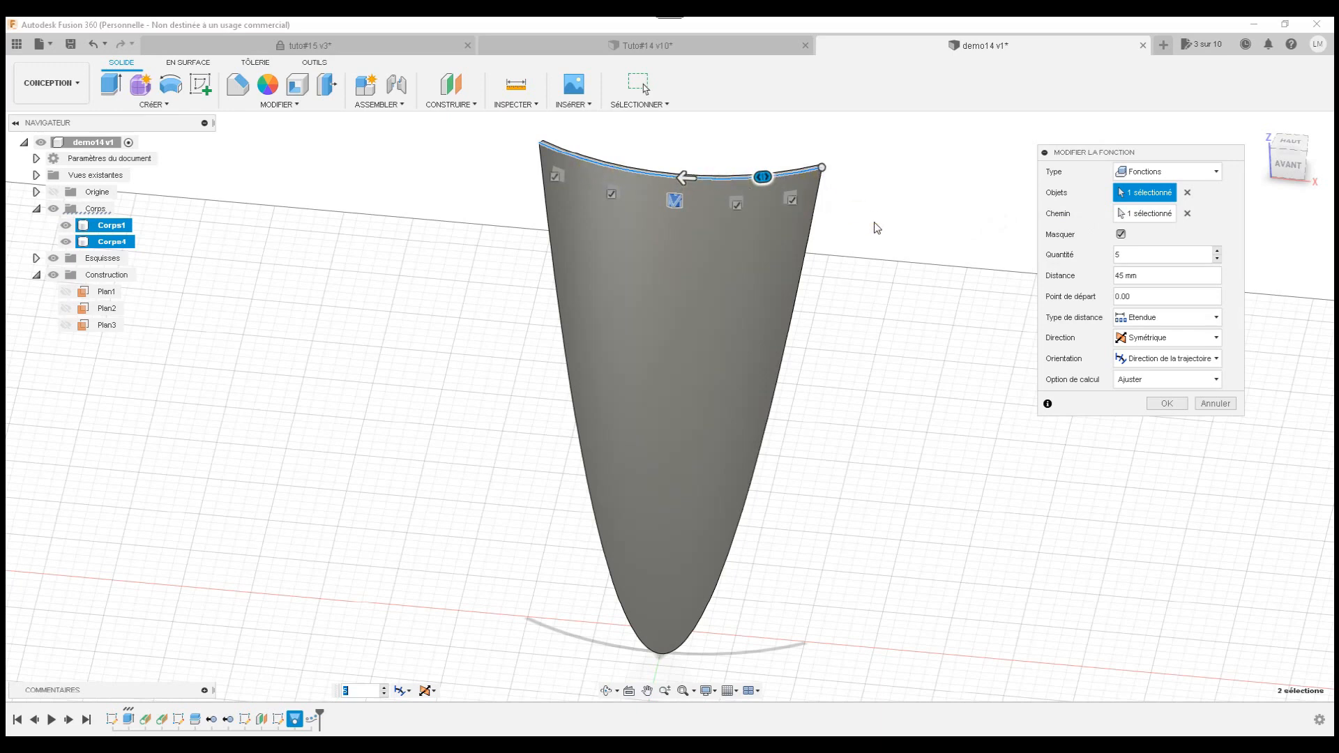
left_click(1154, 364)
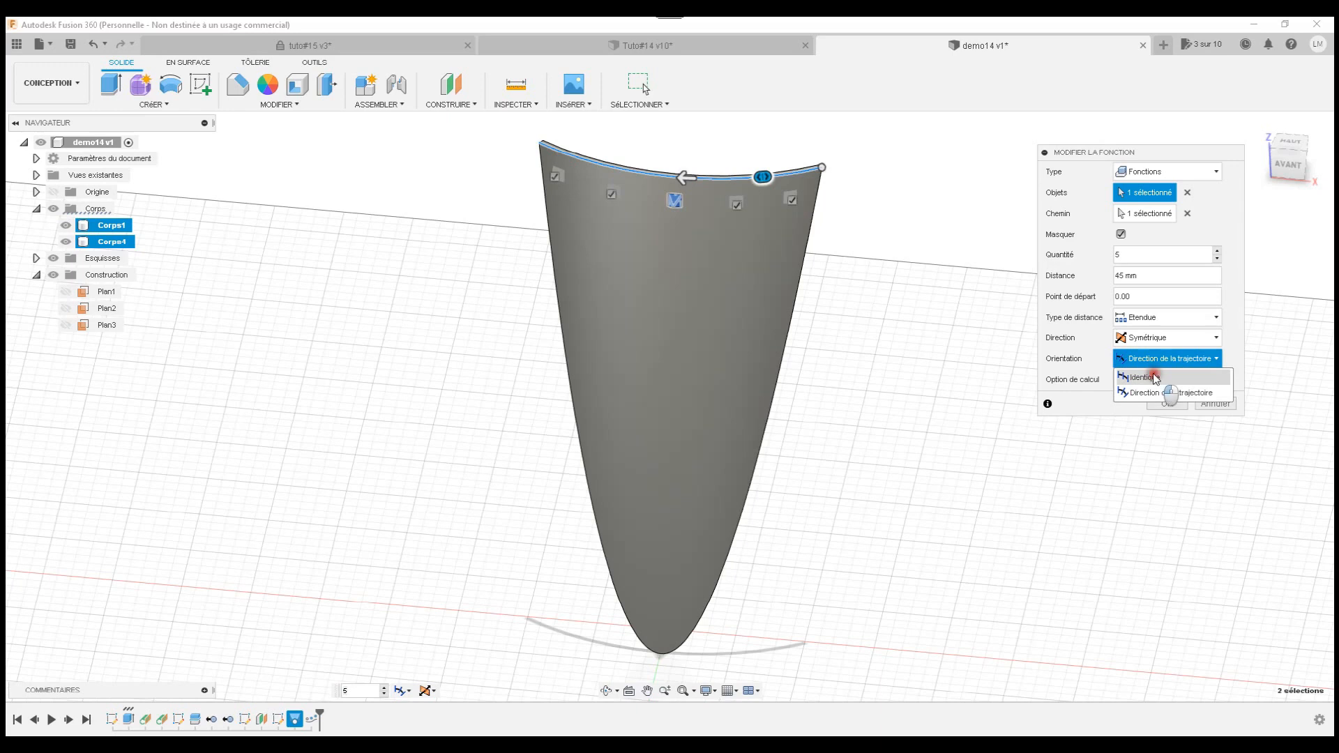
left_click(1158, 378)
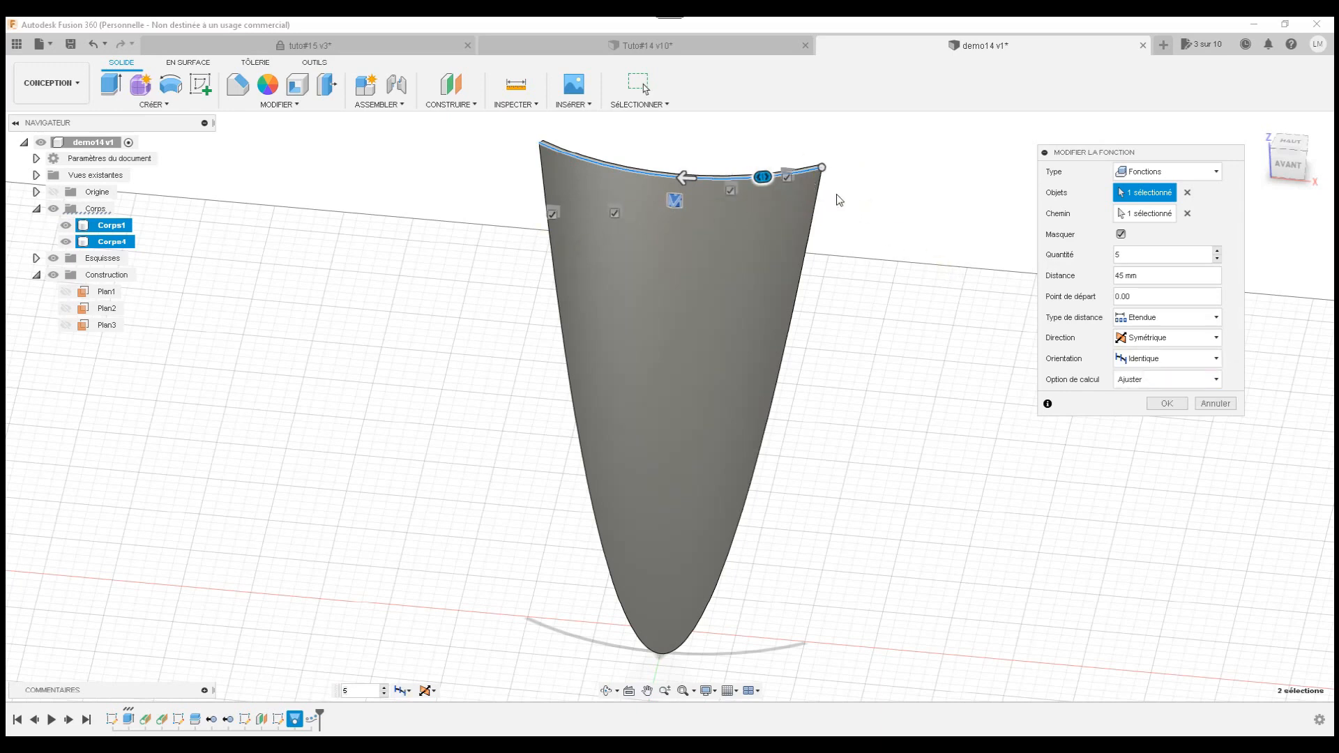
left_click(1147, 360)
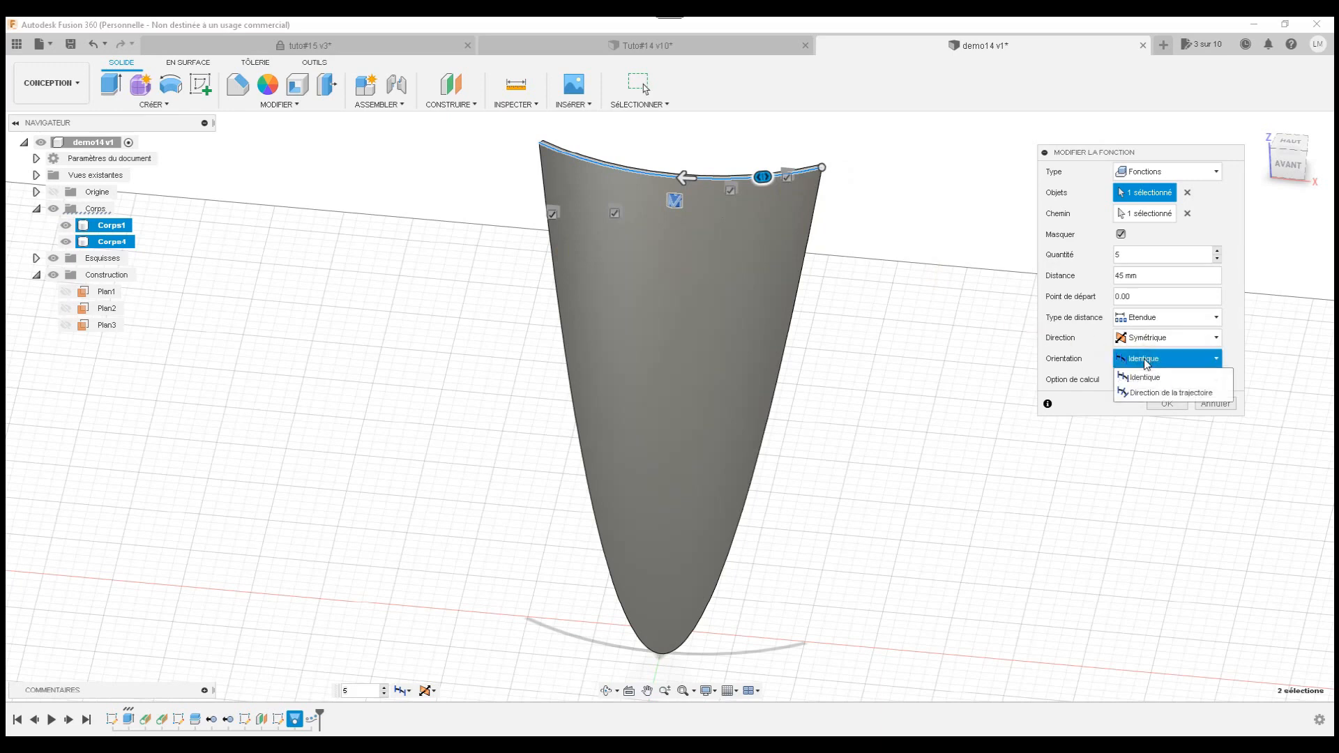
left_click(1146, 392)
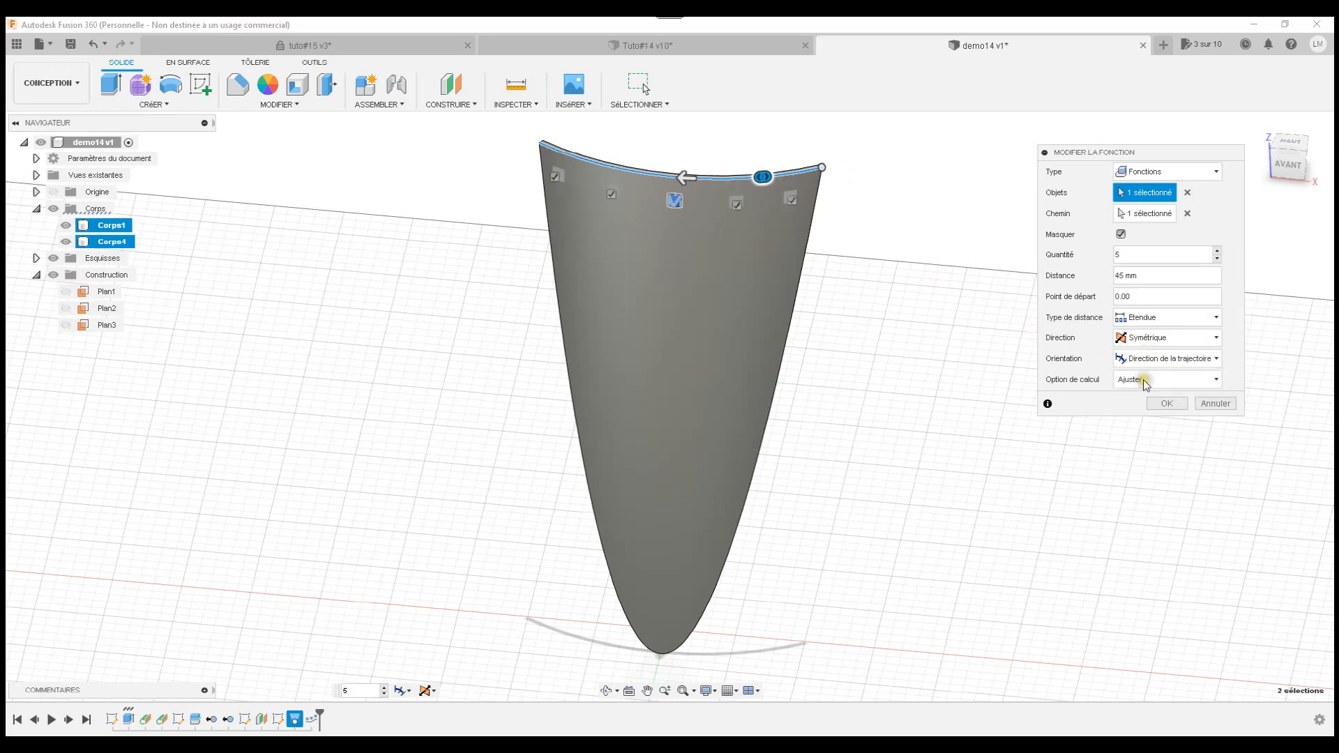
Try the Espacement distance type on the pyramid pattern, return it to Etendue, and close the feature edit
left_click(1172, 319)
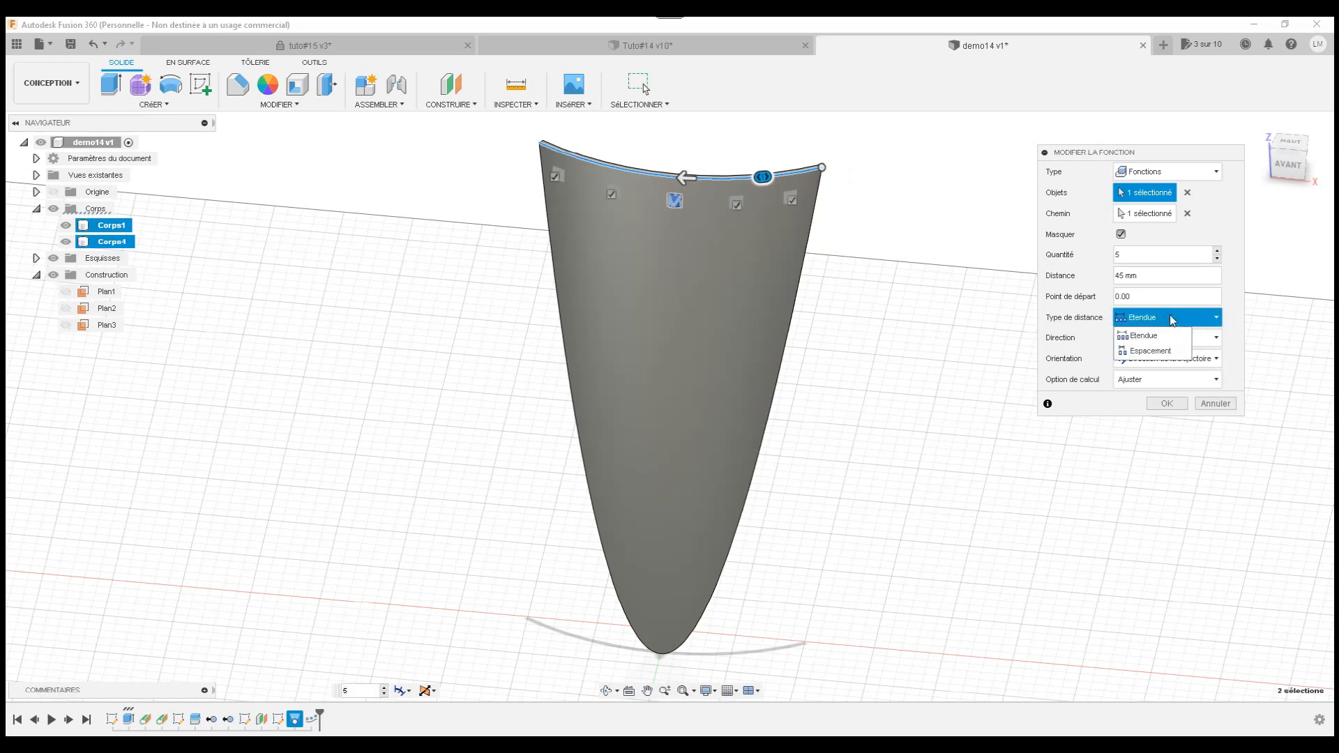
left_click(1172, 318)
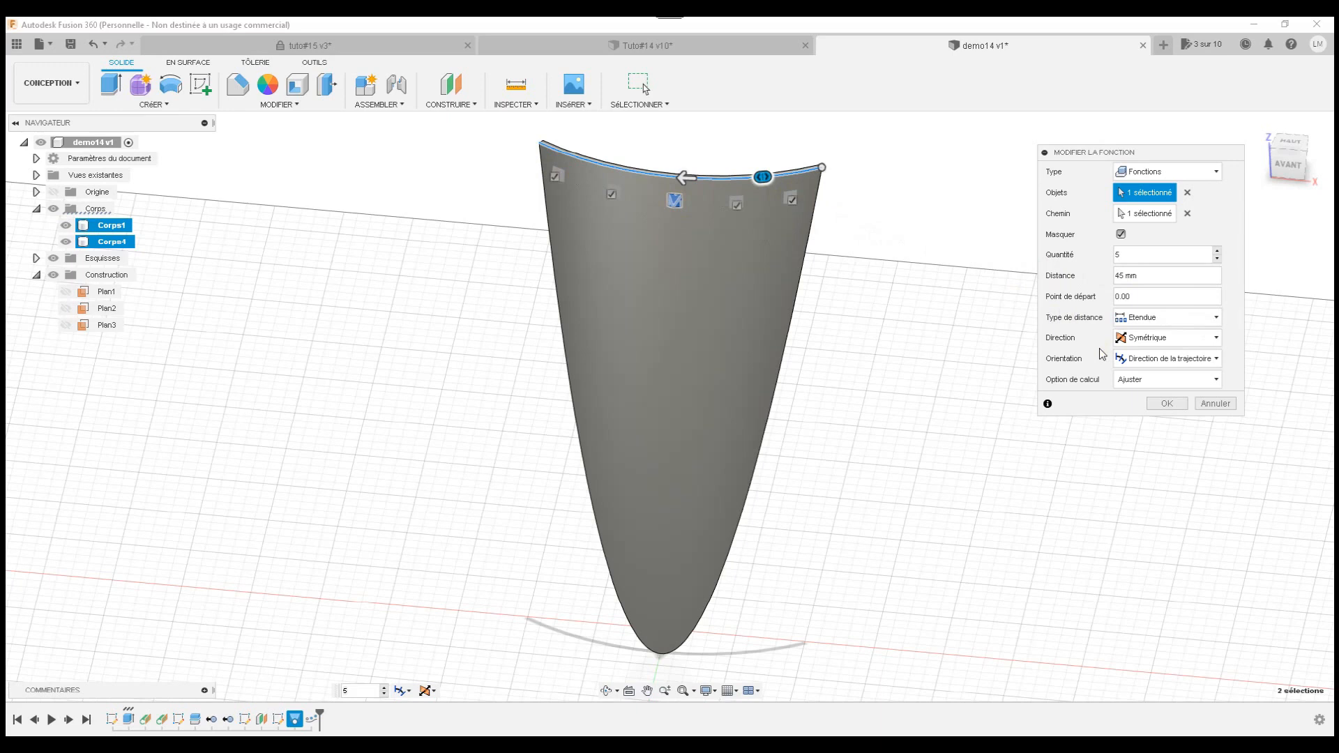
left_click(1169, 319)
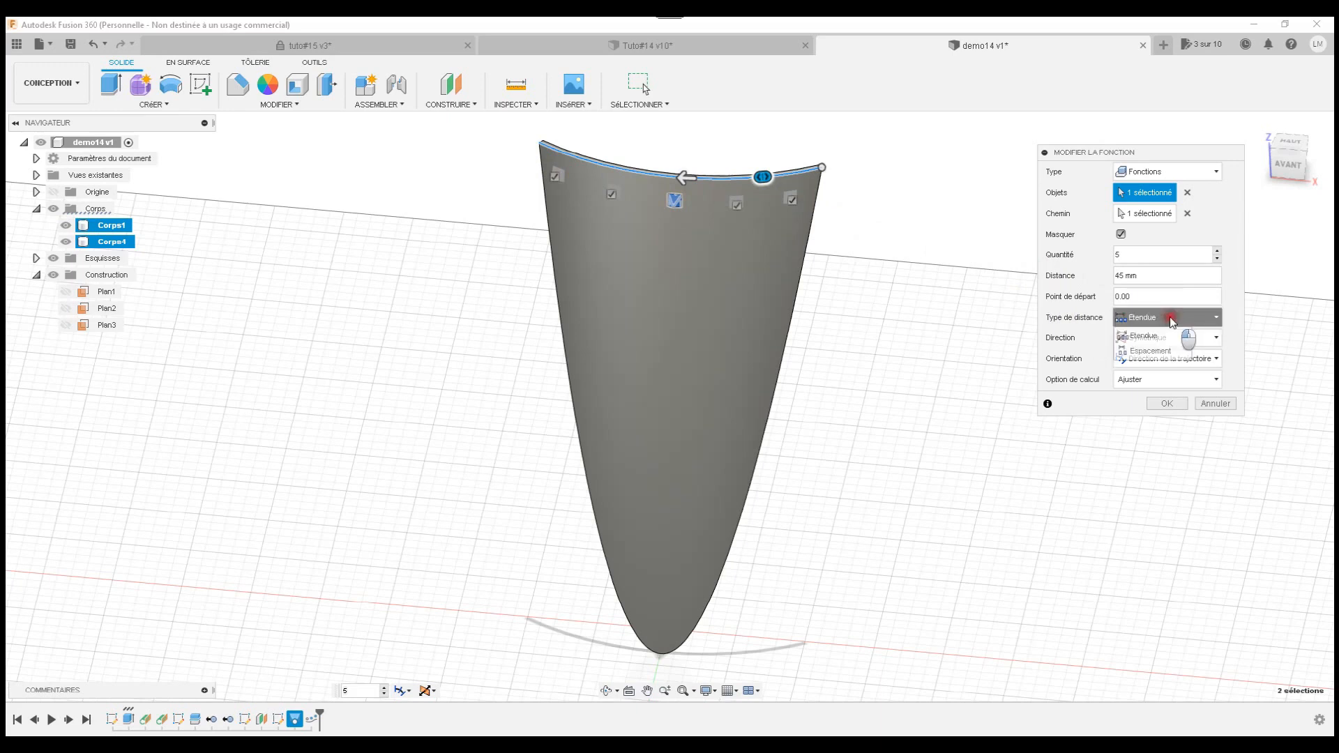
left_click(1158, 351)
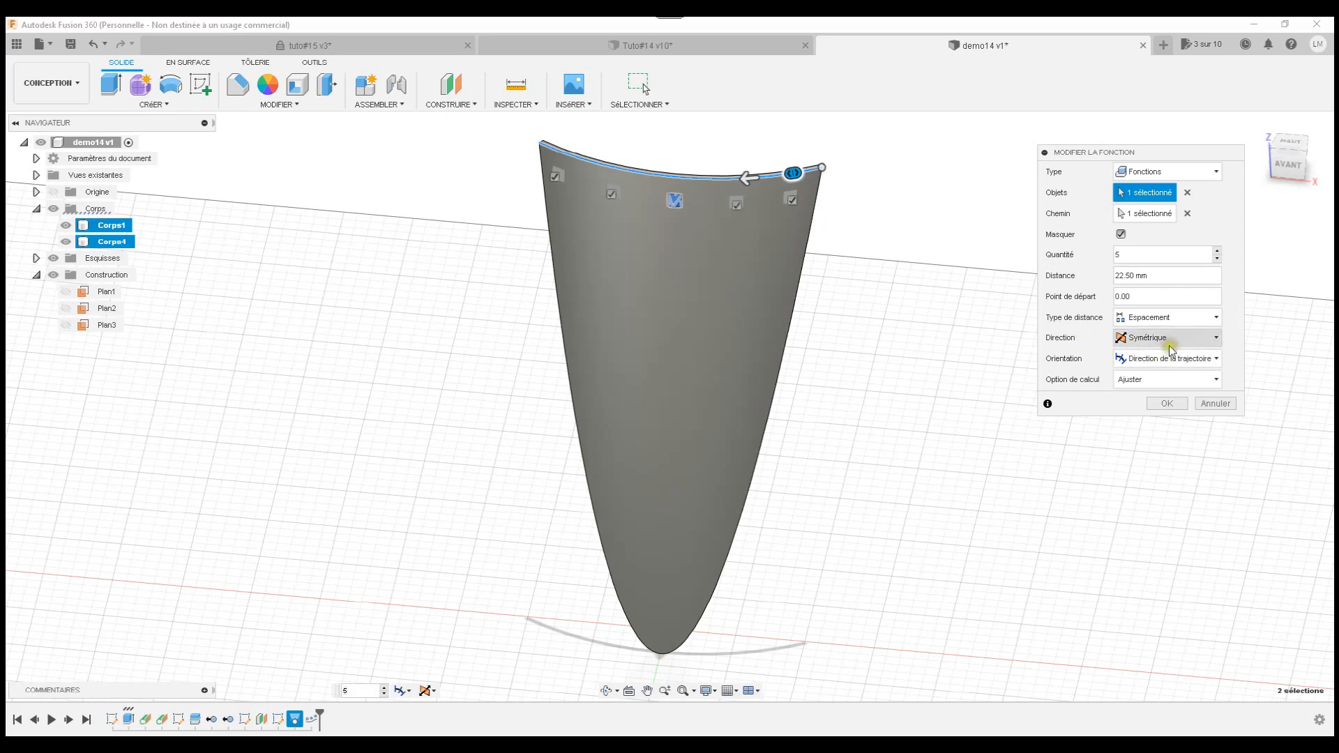
left_click(1169, 319)
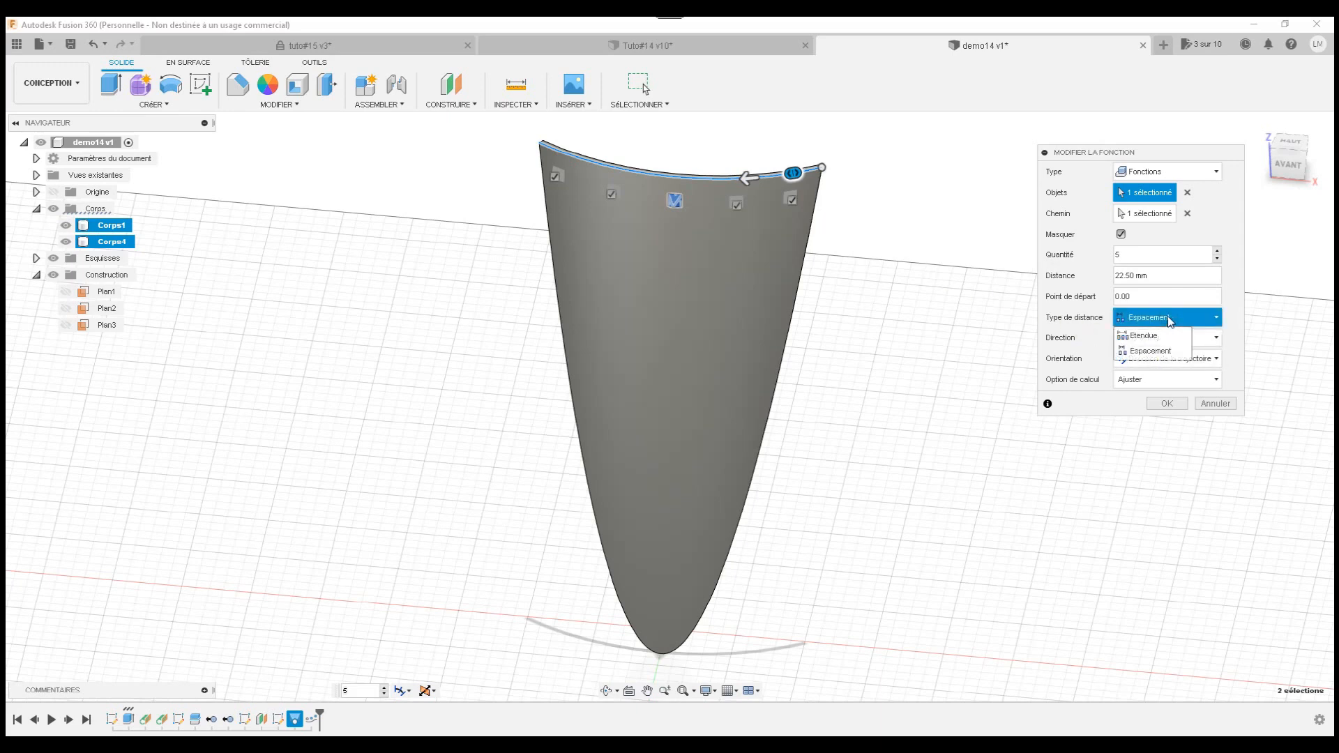
left_click(1171, 335)
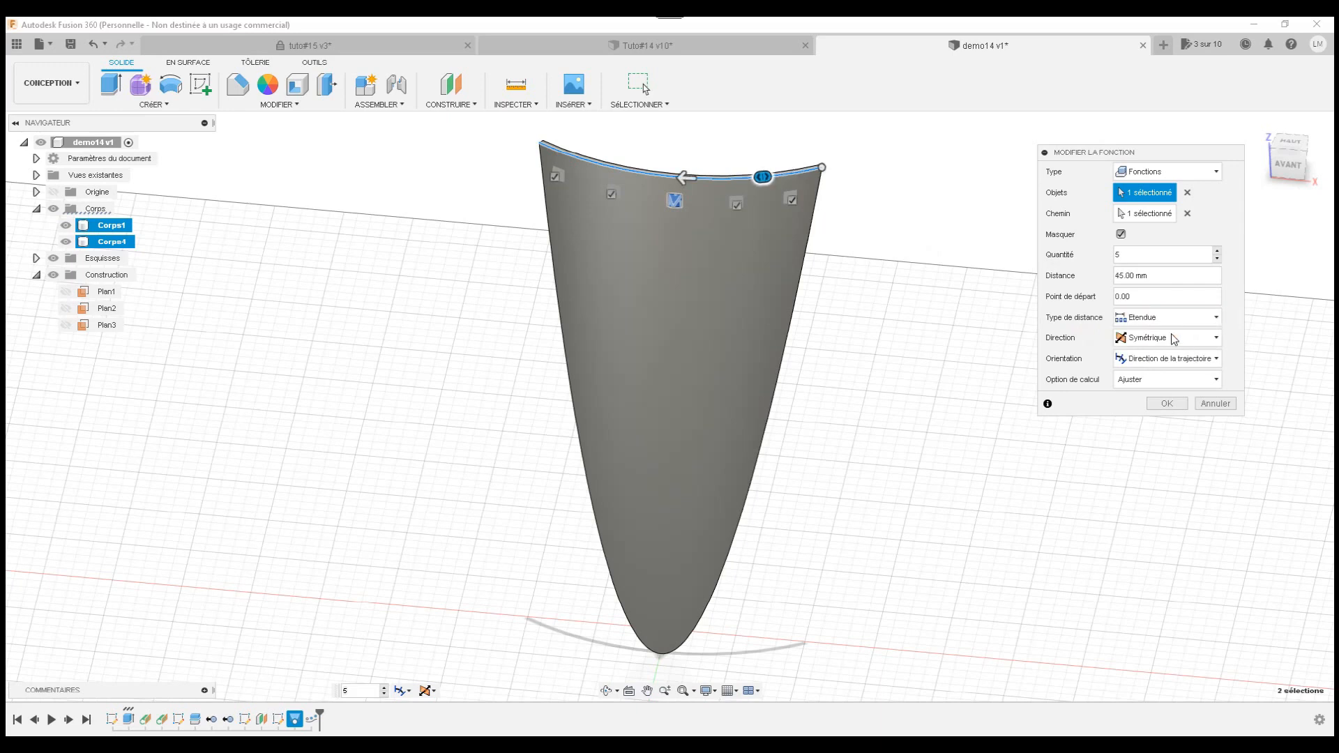
left_click(1117, 276)
left_click(1168, 403)
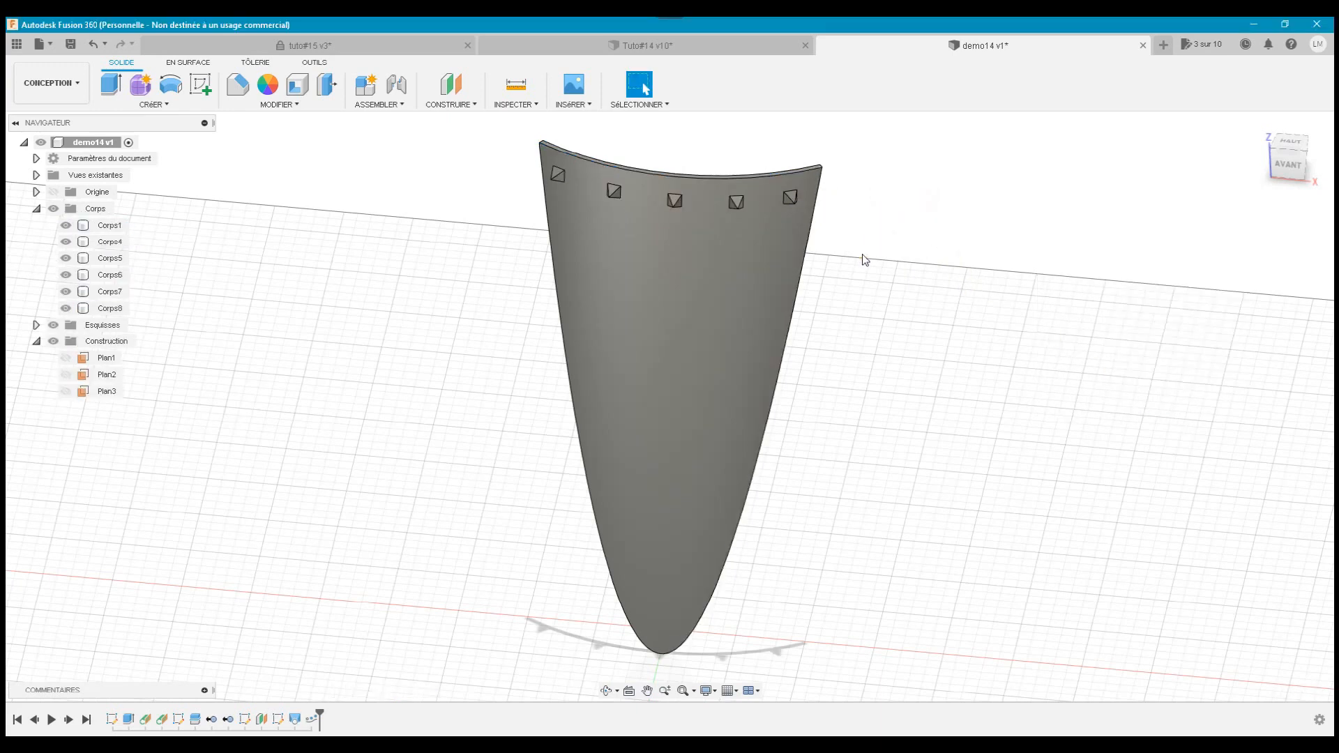
Inspect the stud row from the front and compare it with the text and cut-outs on the finished Tuto#14 plate
mouse_move(862, 254)
middle_mouse_down("shift")
mouse_move(861, 295)
mouse_move(864, 248)
middle_mouse_up("shift")
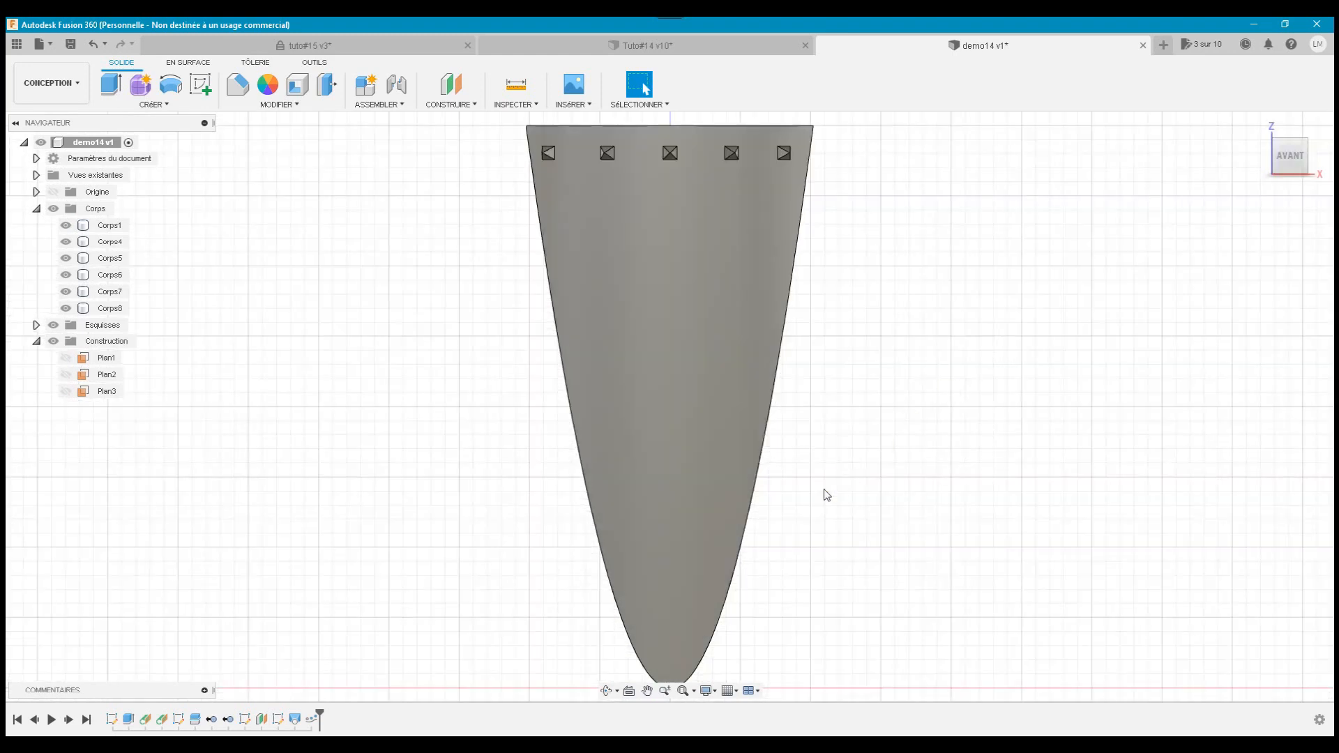
left_click(628, 436)
left_click(709, 47)
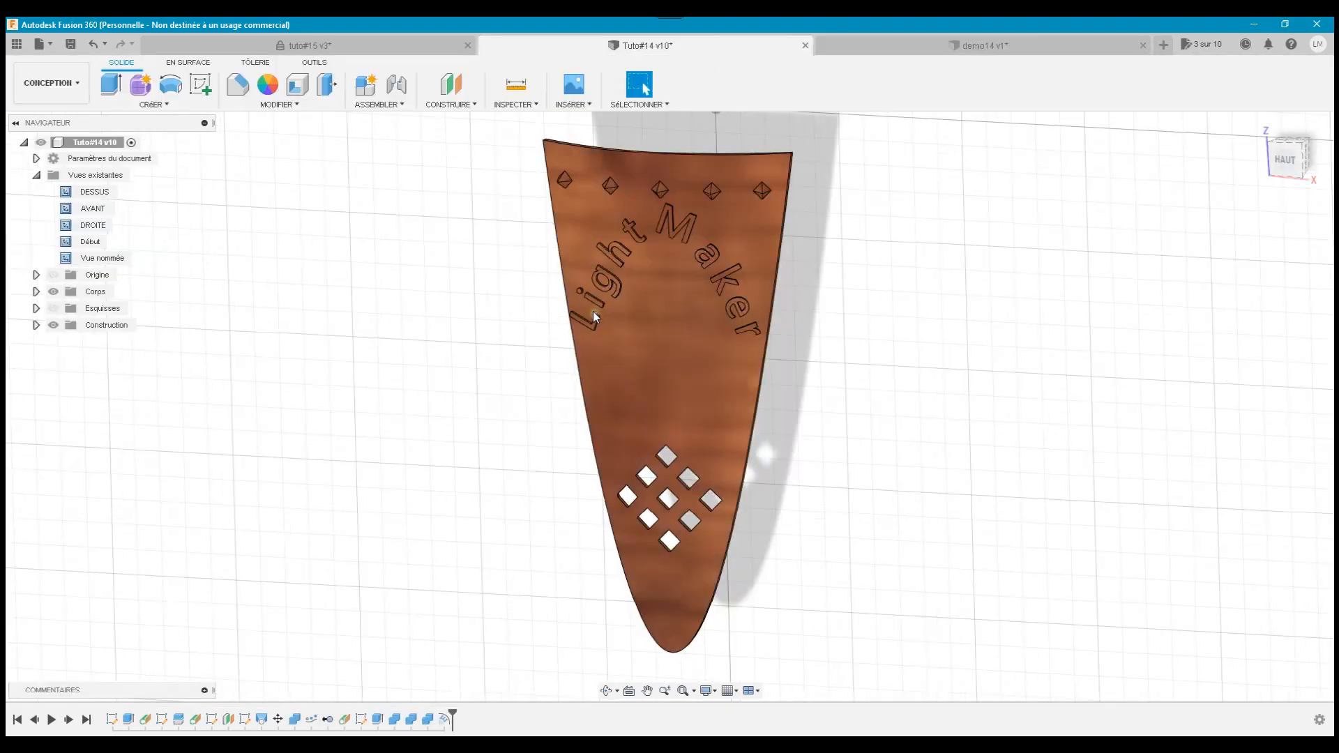
left_click(691, 492)
left_click(932, 44)
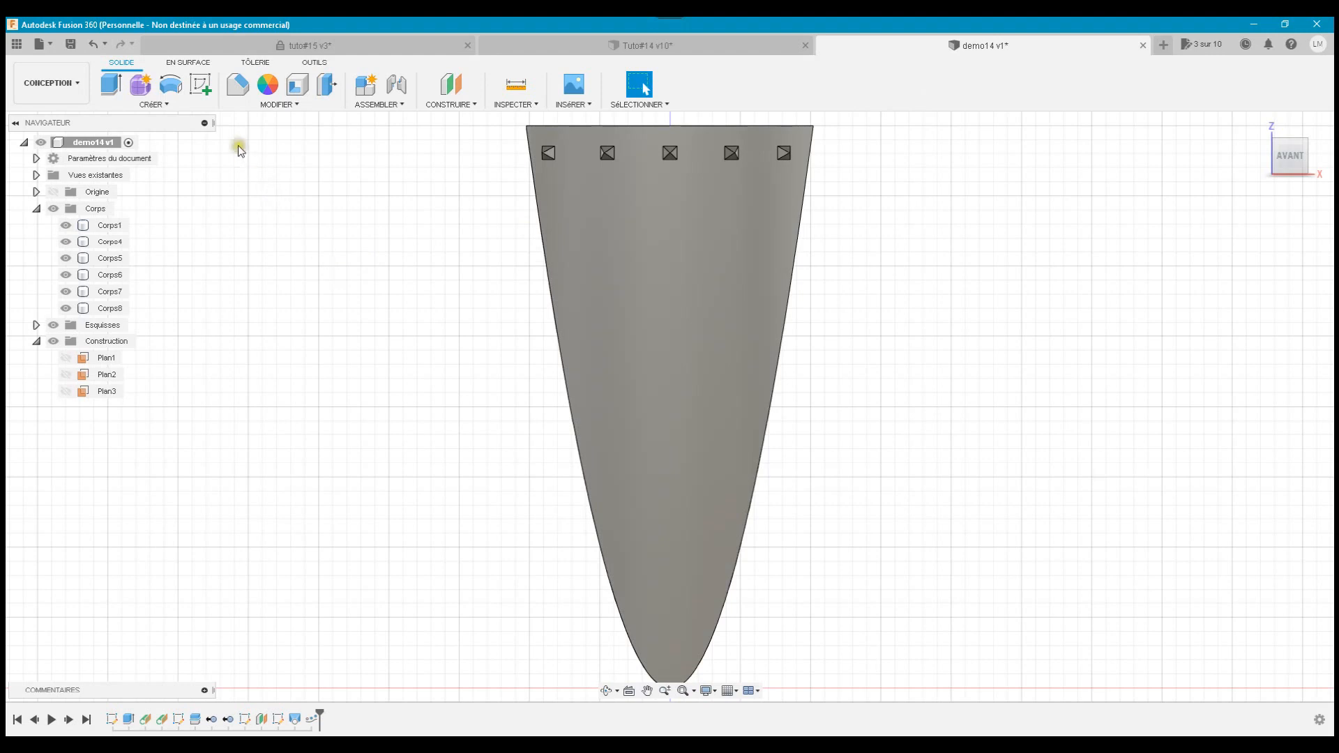
Start a new sketch on construction plane Plan1 with the whole plate in view
left_click(205, 93)
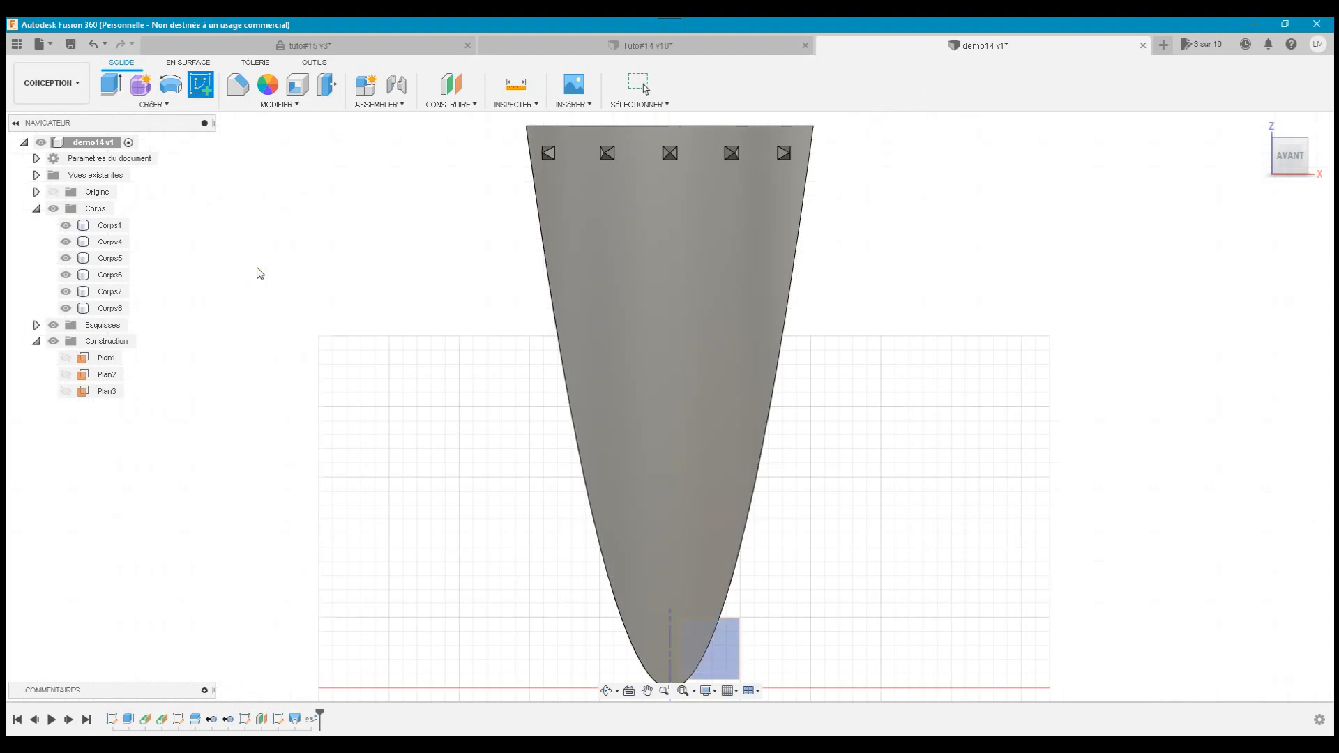
left_click(67, 358)
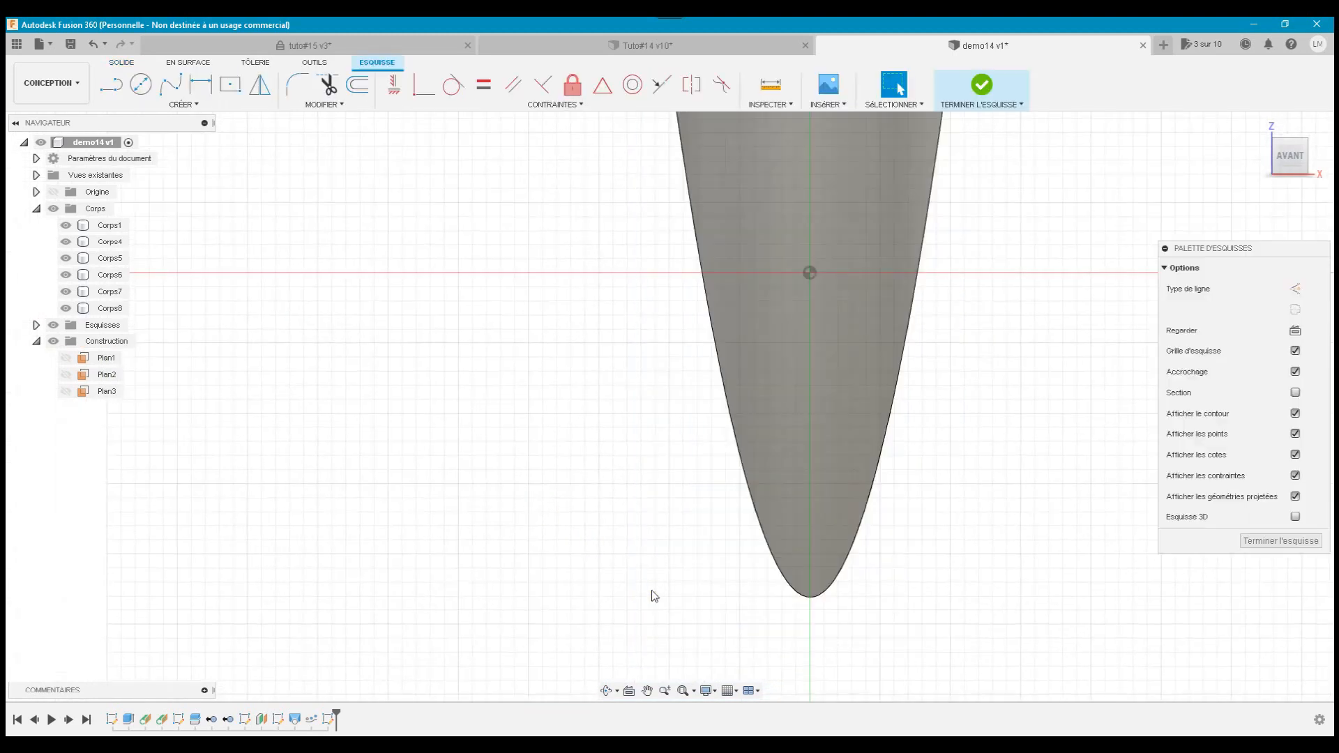
left_click(683, 689)
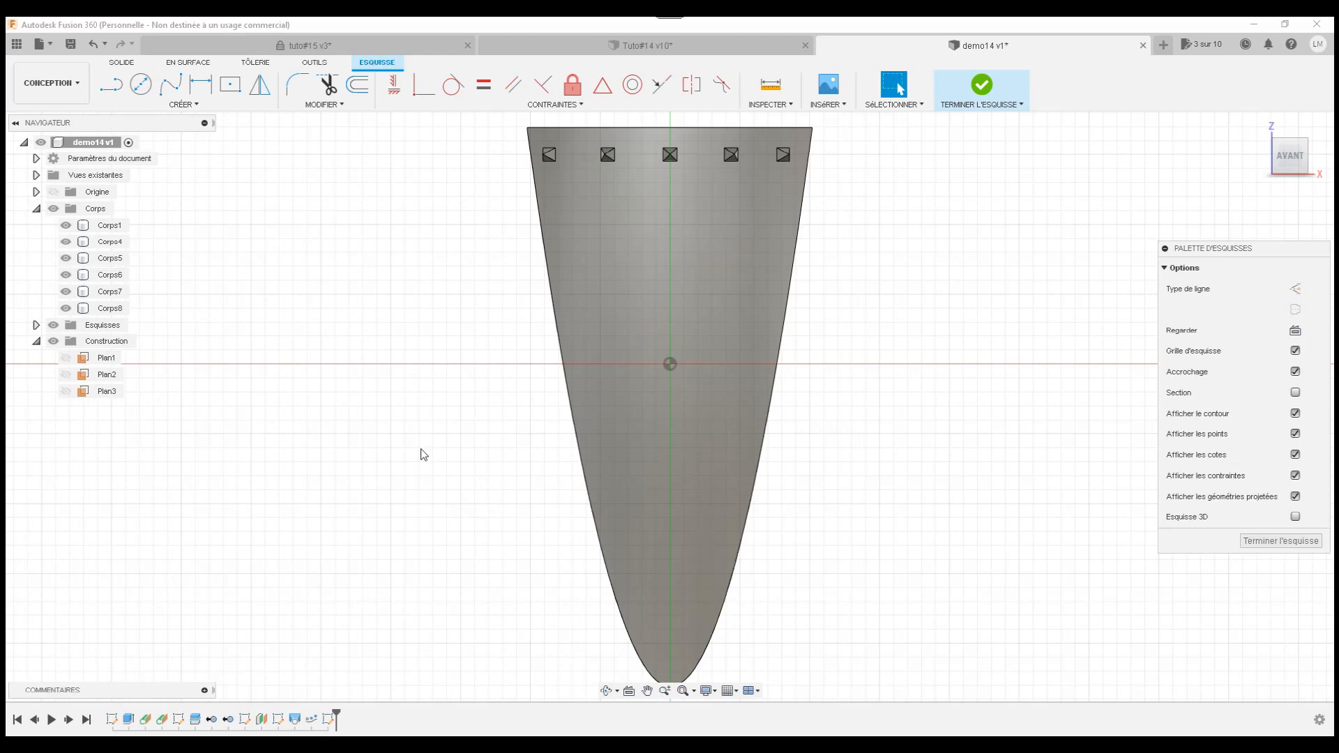
Project the outline of the plate body Corps1 into the sketch using the body selection filter, and hide all bodies
left_click(209, 104)
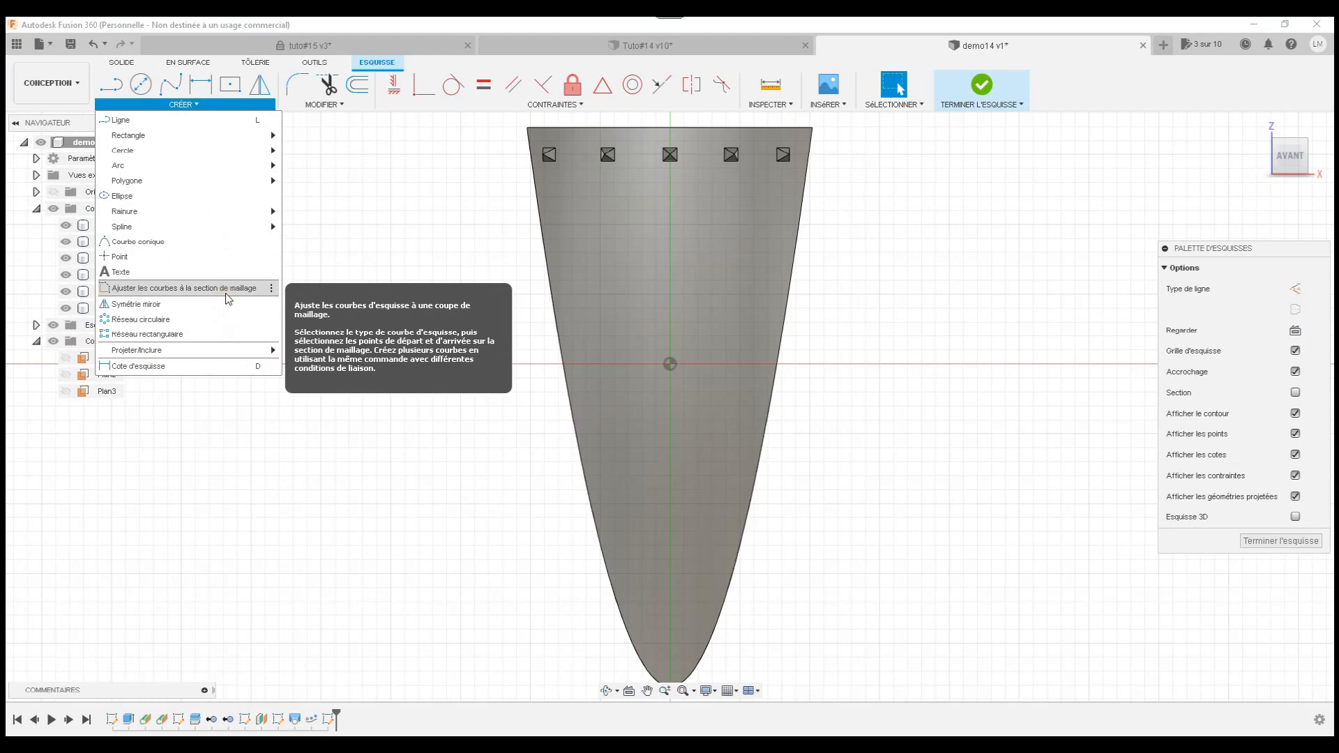
mouse_move(233, 352)
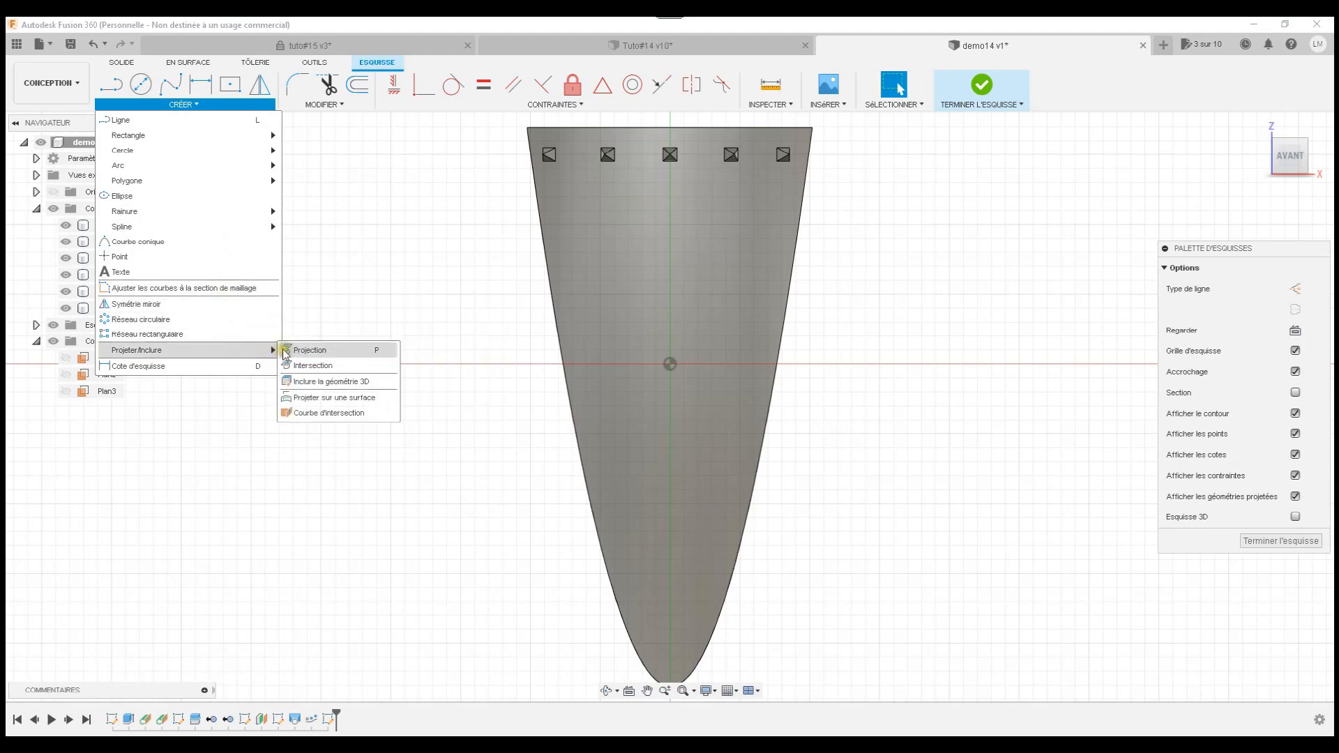
left_click(309, 350)
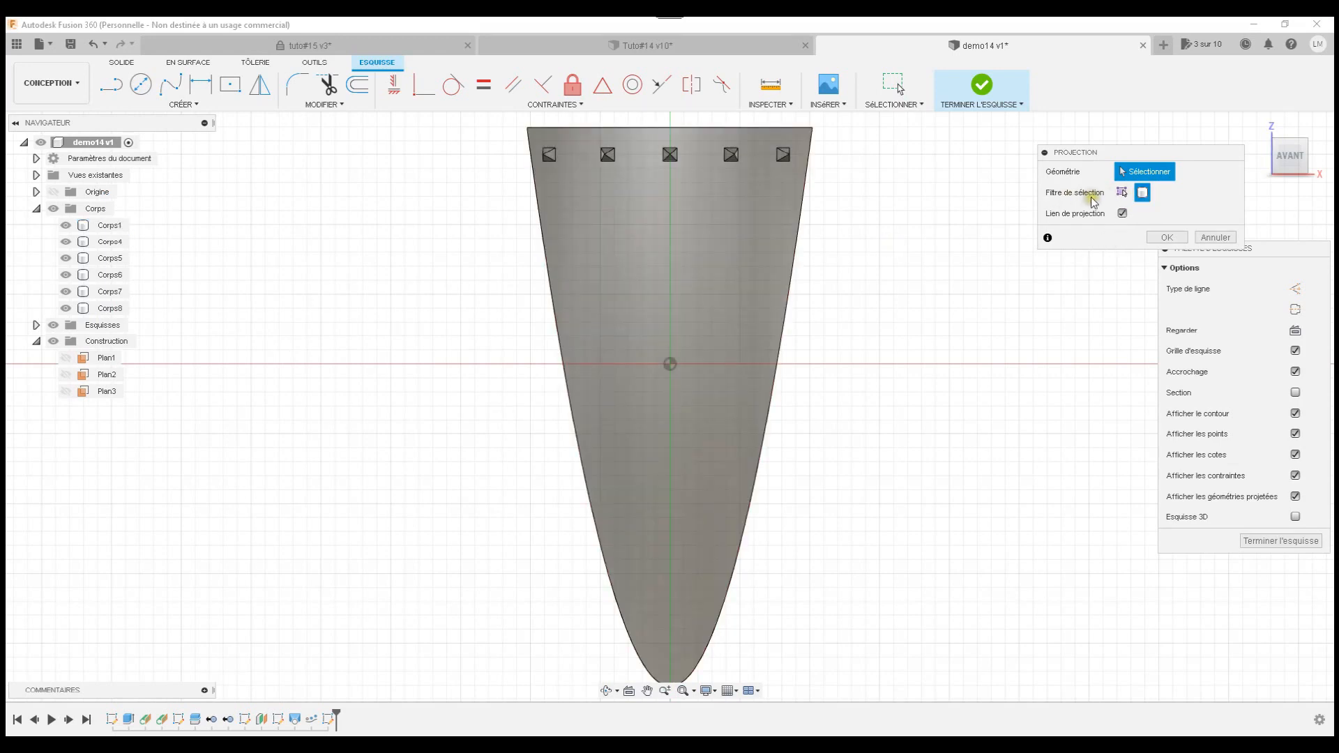
left_click(1142, 193)
left_click(771, 246)
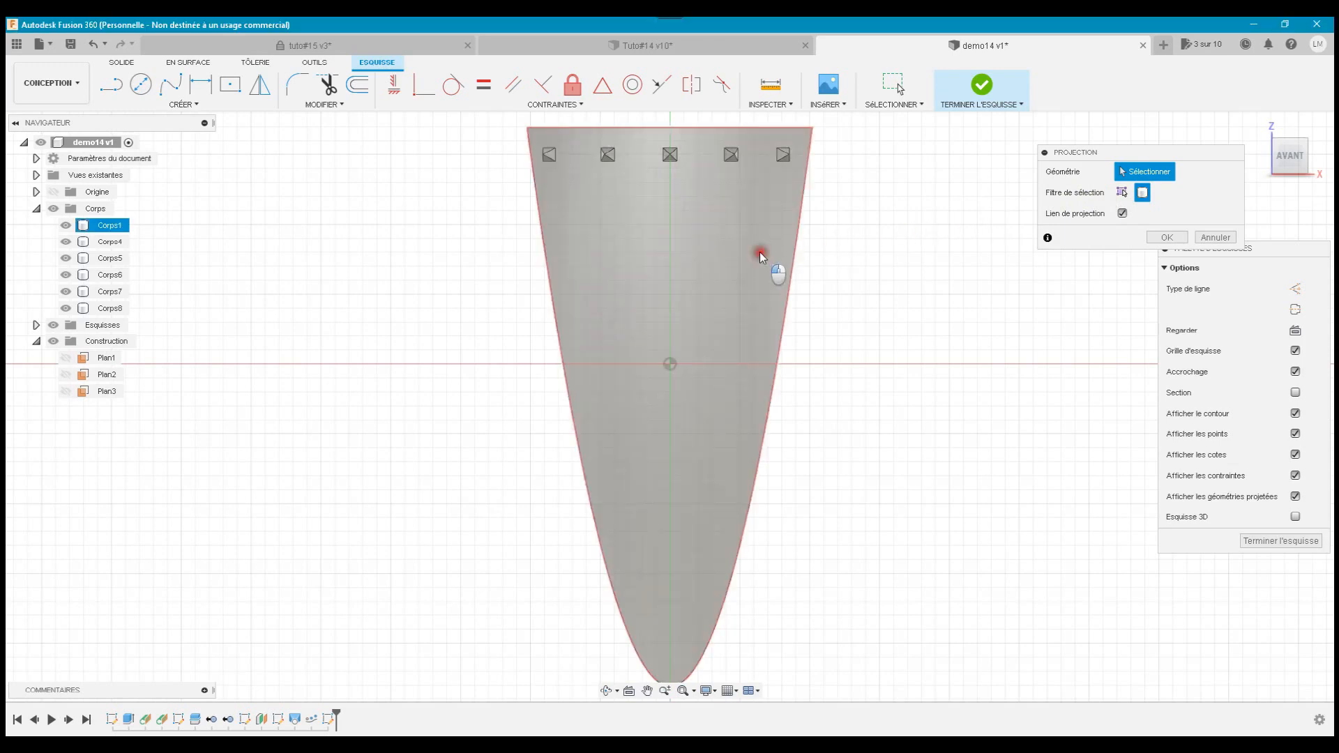
left_click(763, 258)
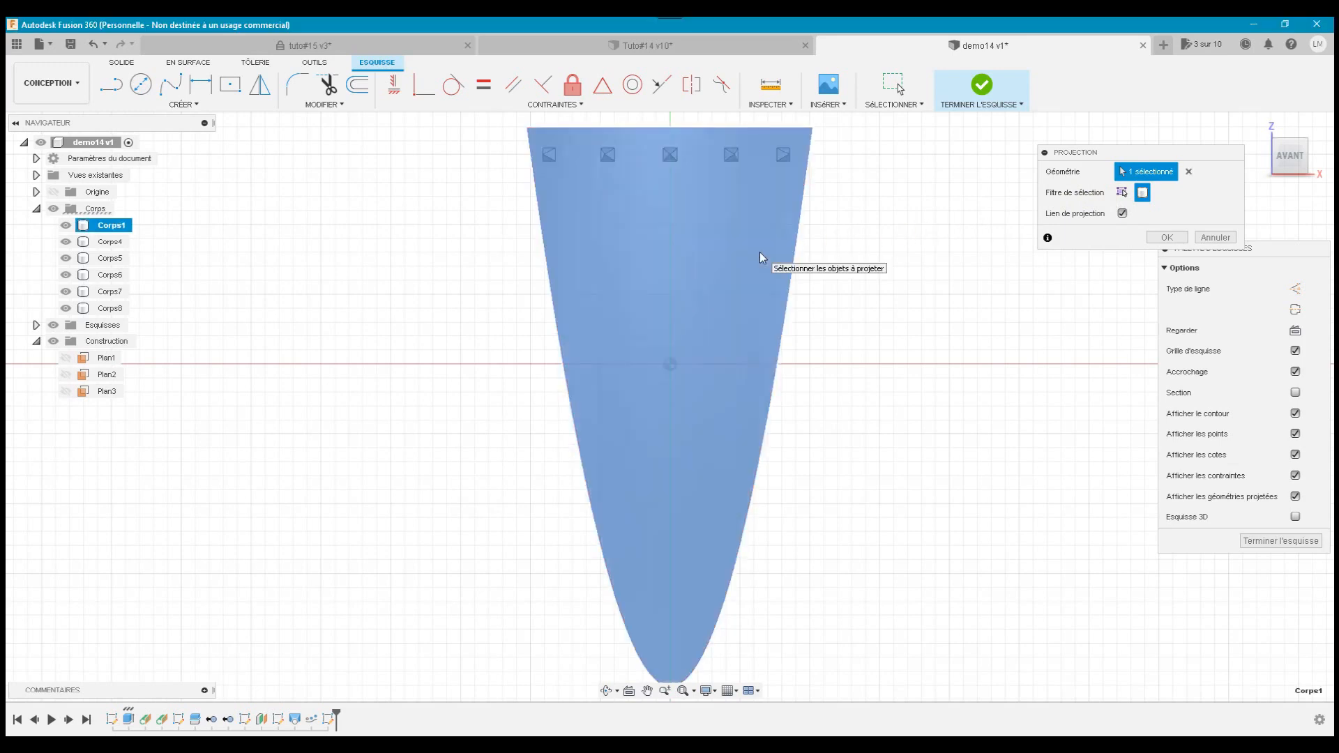
left_click(1164, 237)
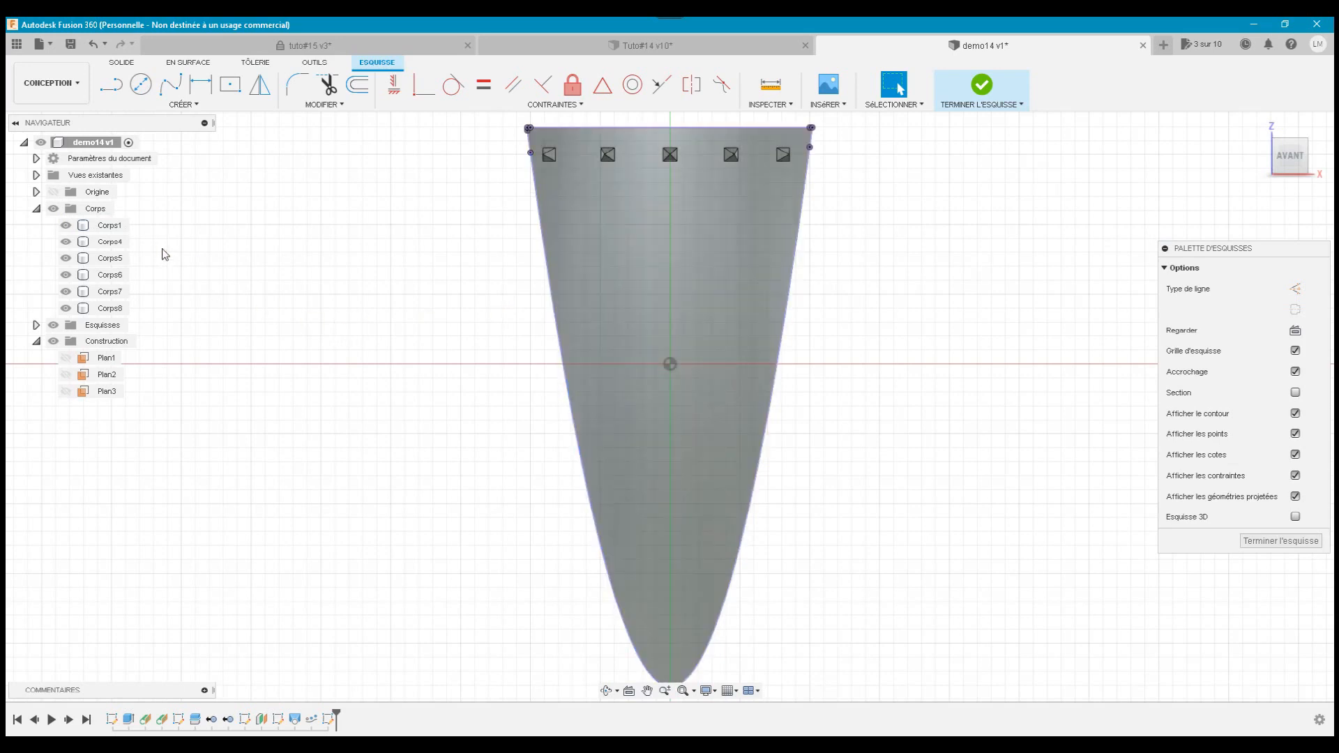
left_click(53, 208)
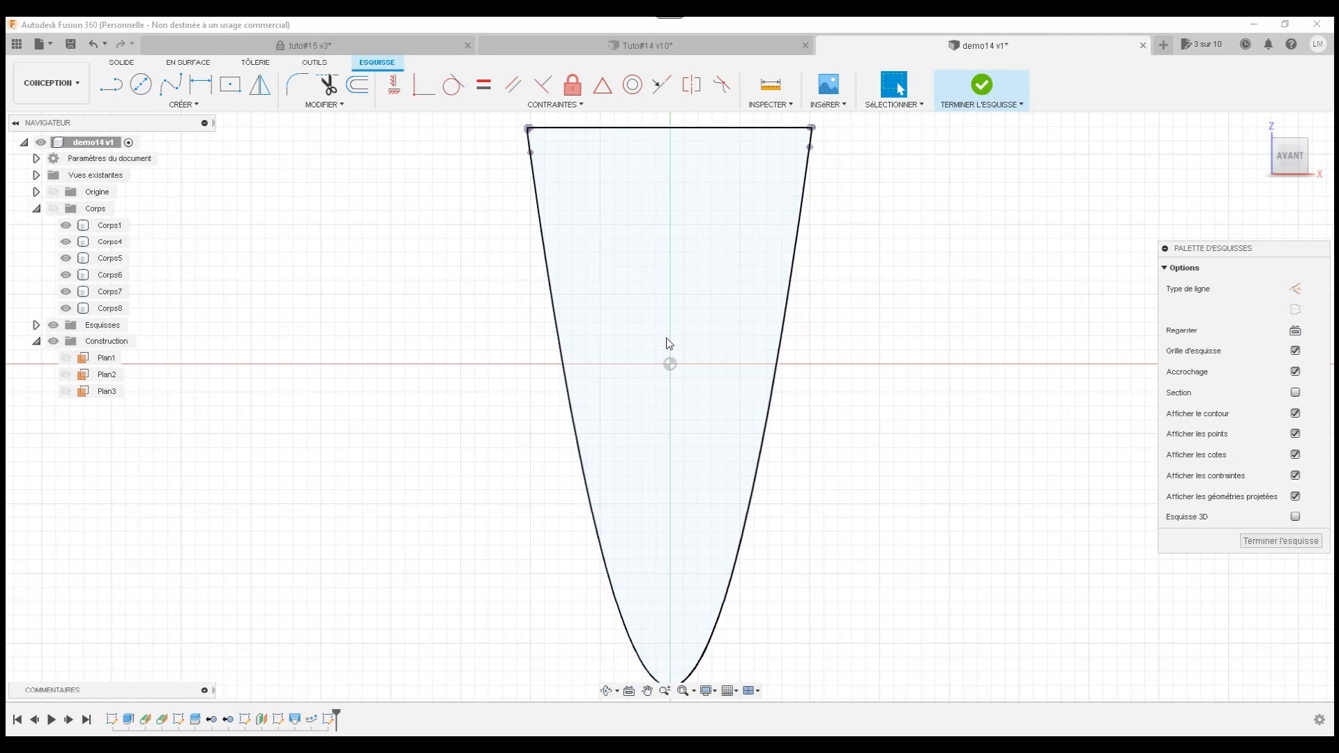
Draw a vertical line about 122 mm long from the sketch origin down past the plate's tip, and make it a construction line
scroll(667, 342, "down", 1)
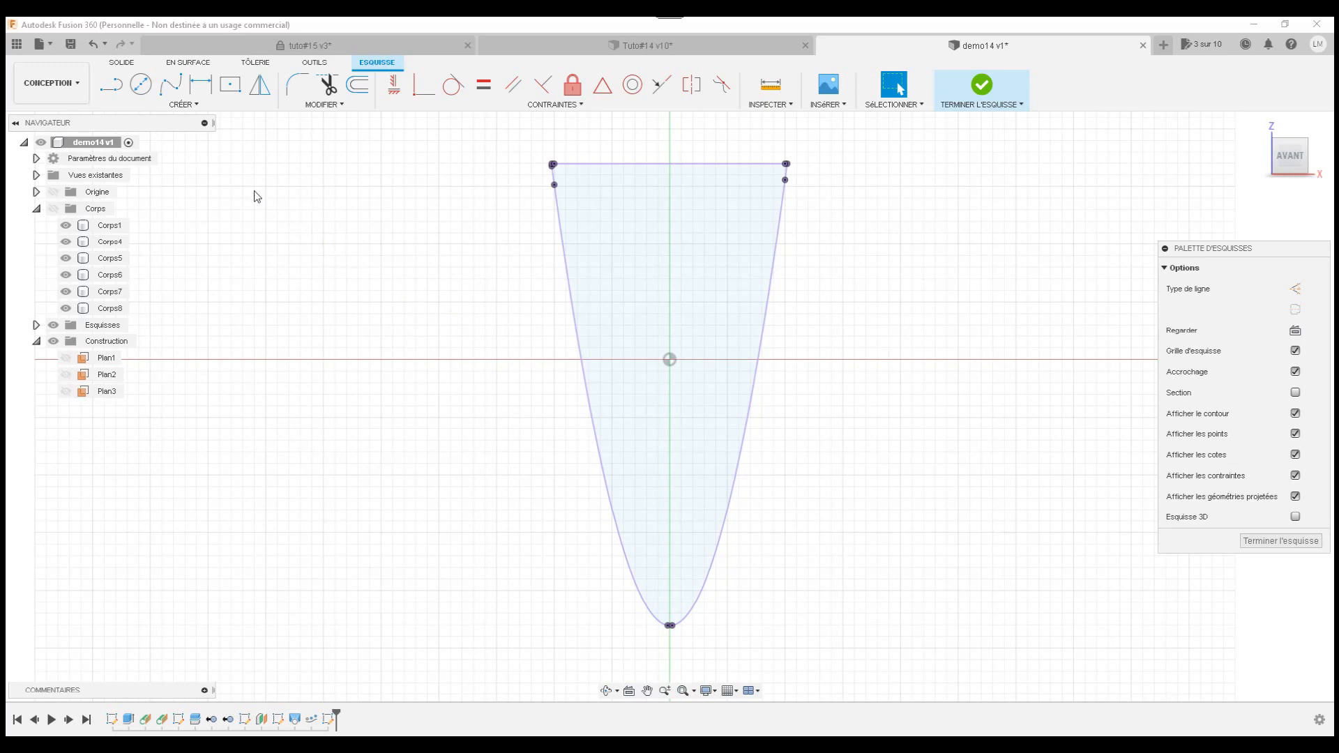
left_click(110, 85)
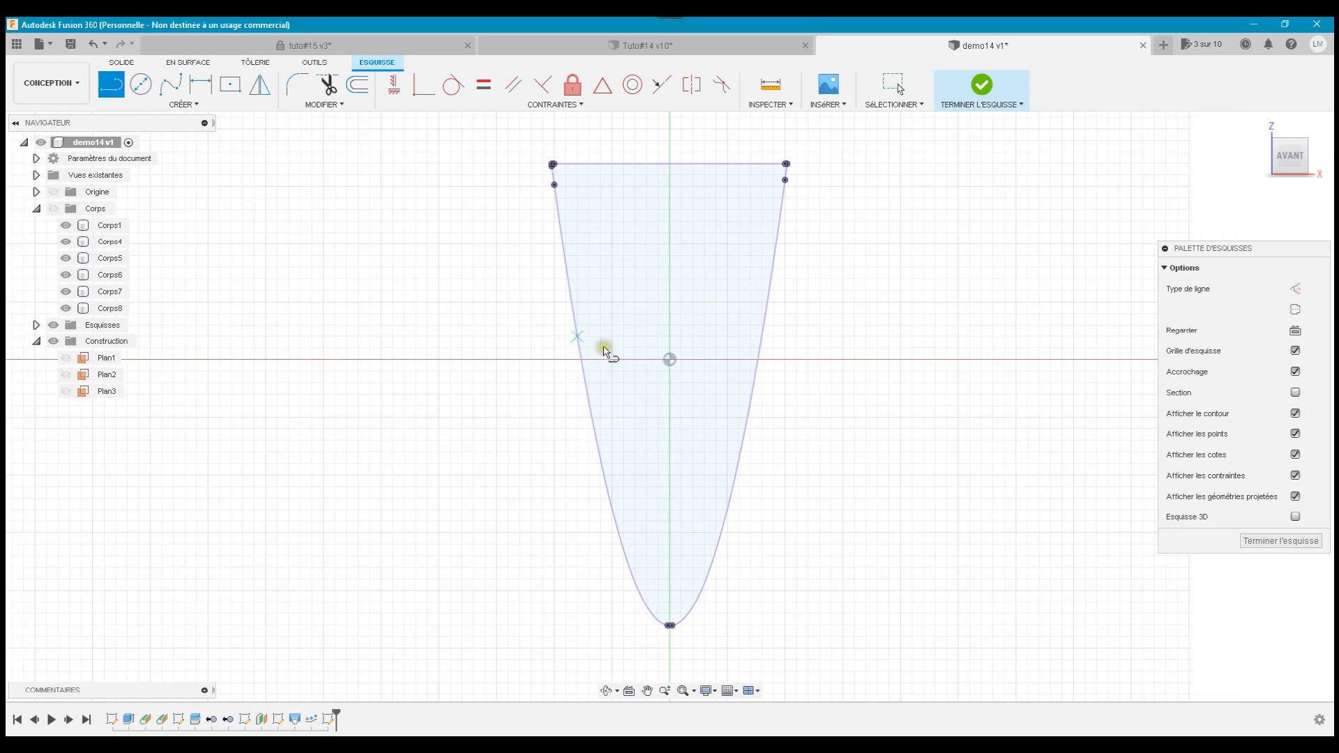
left_click(669, 360)
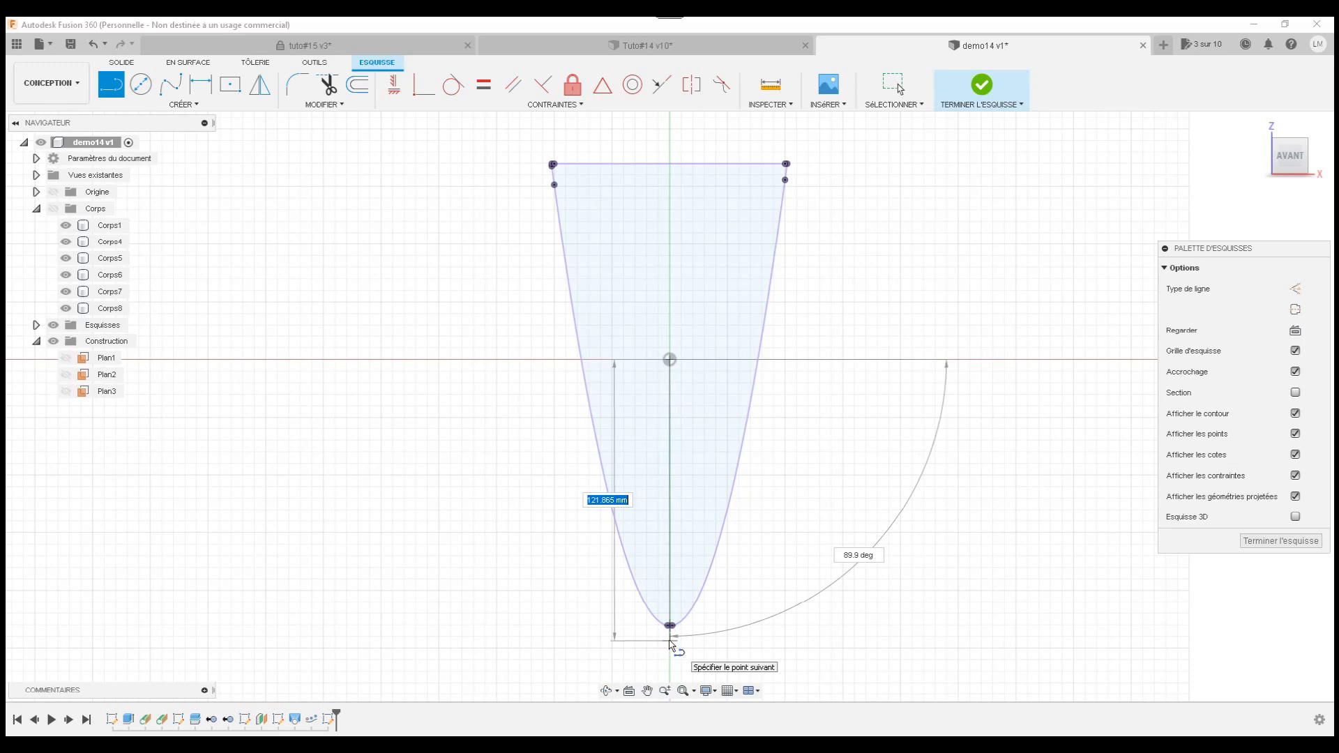
left_click(670, 641)
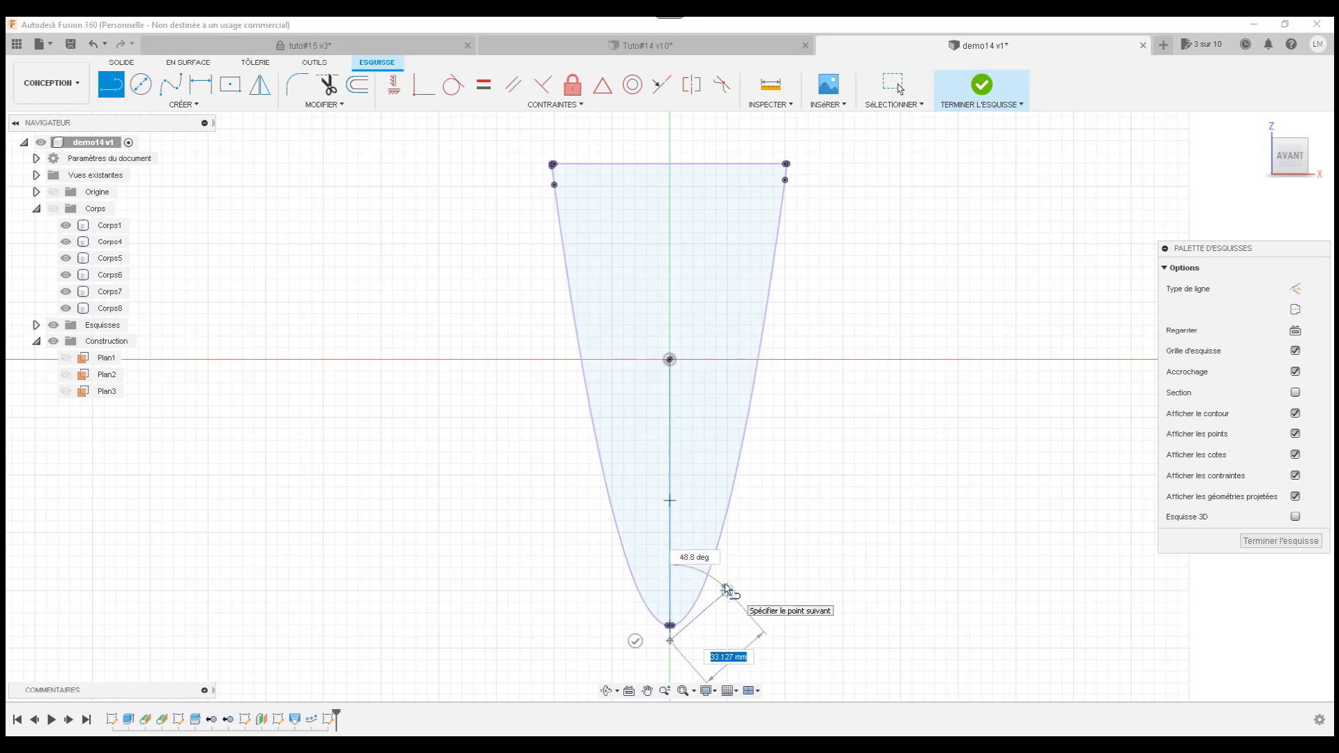
key("Escape")
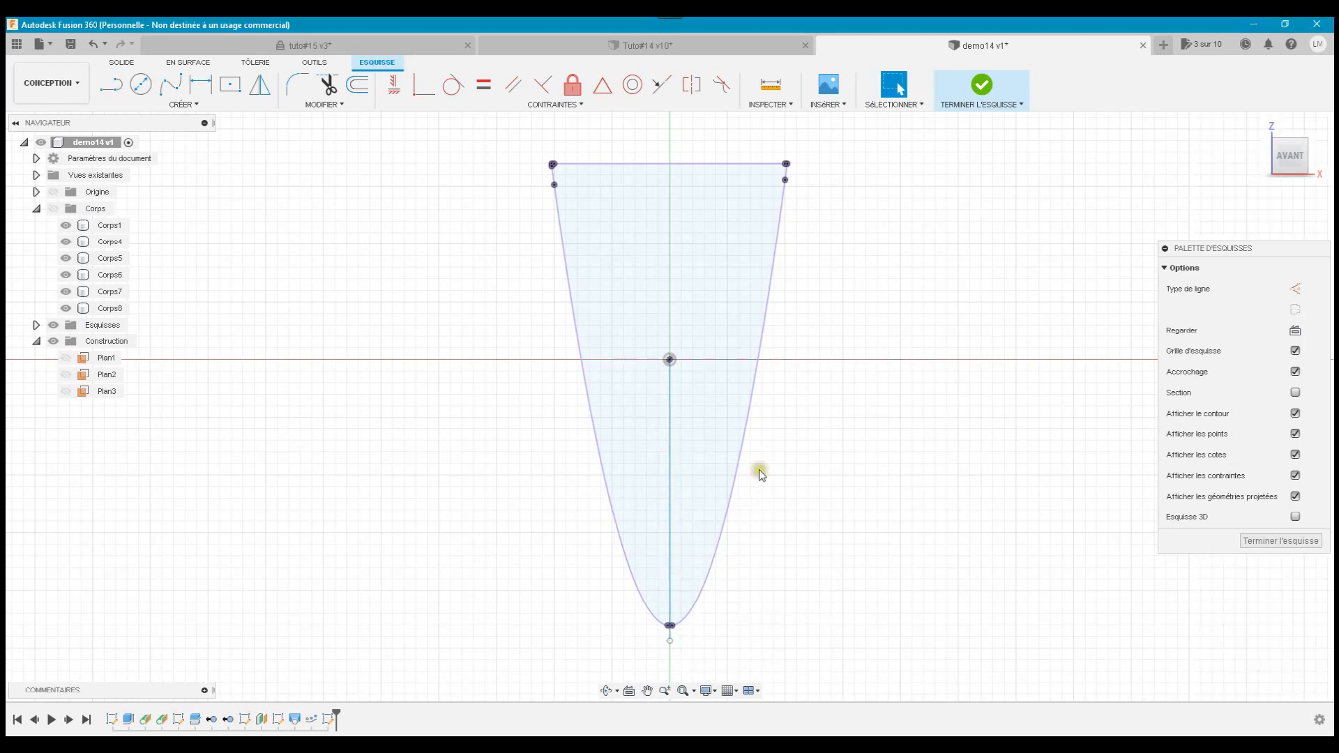
left_click(670, 450)
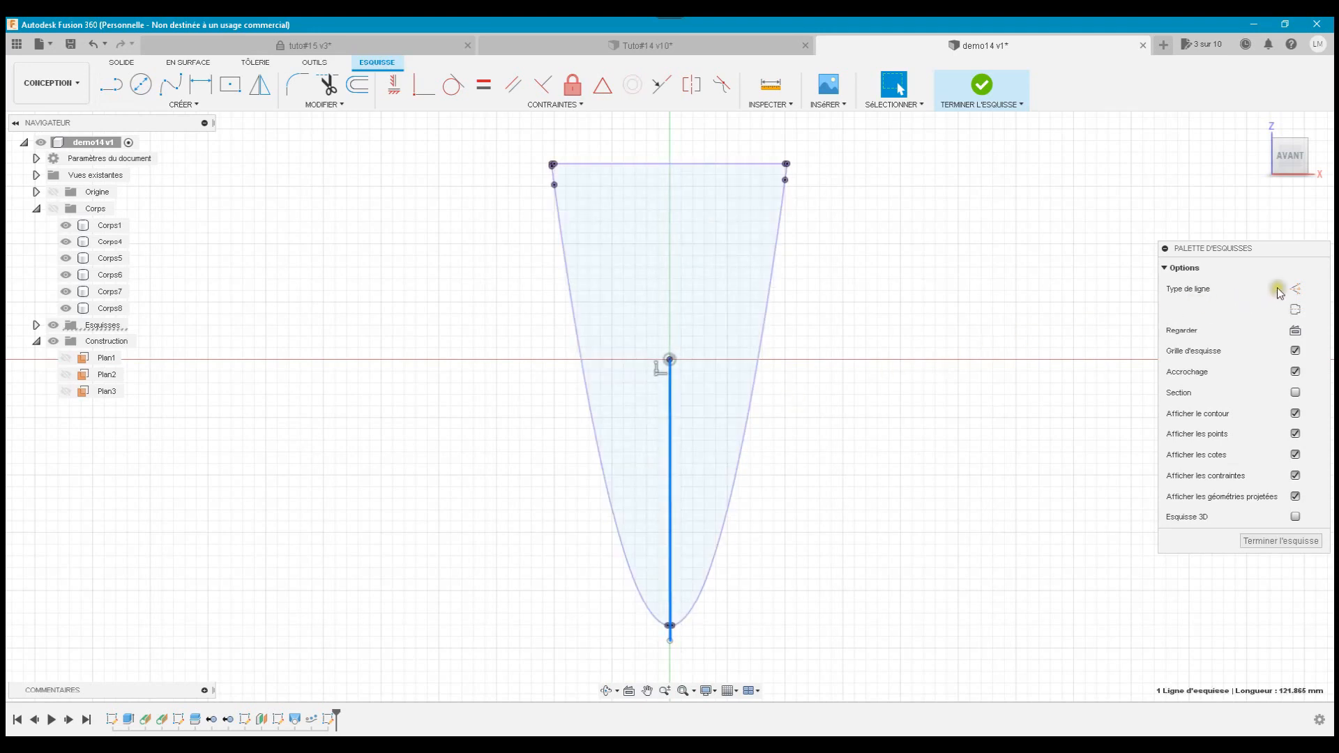
left_click(1295, 289)
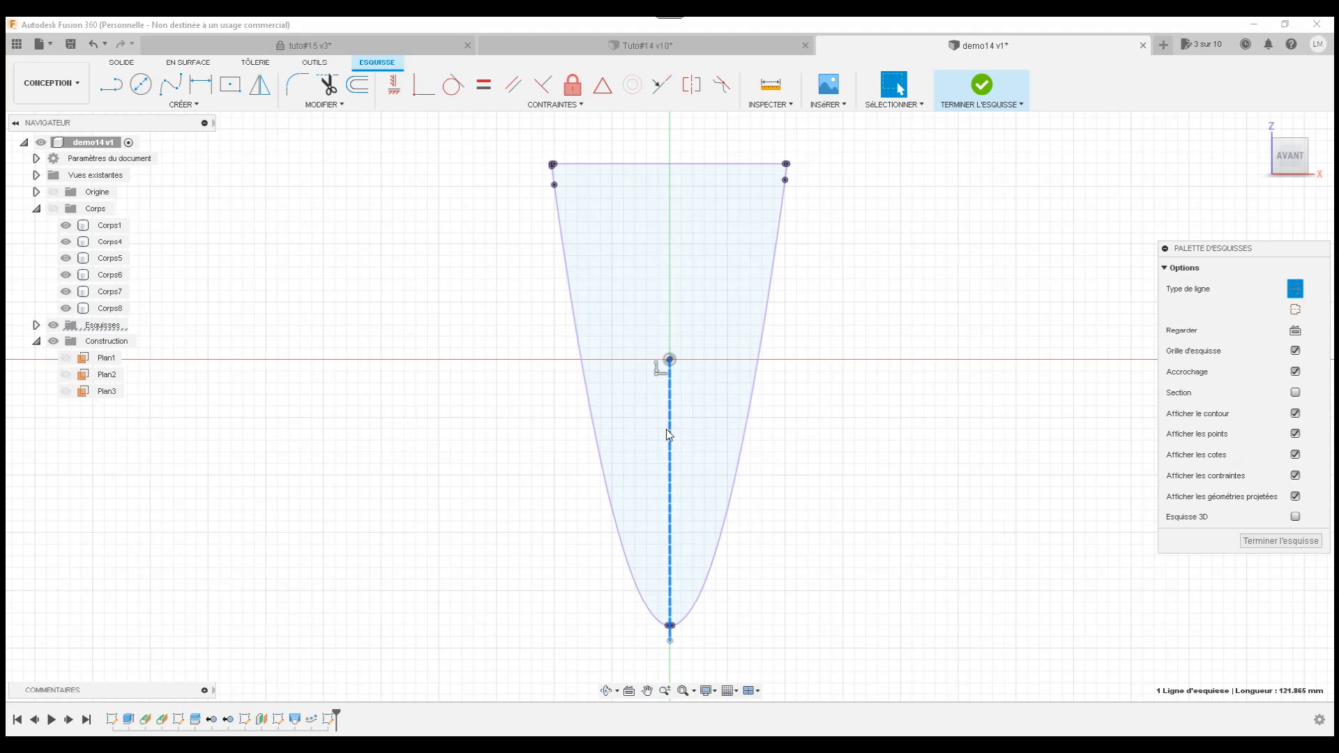
Draw a four-sided circumscribed polygon with a 3 mm radius, centred on the vertical construction line below the origin
scroll(667, 479, "up", 4)
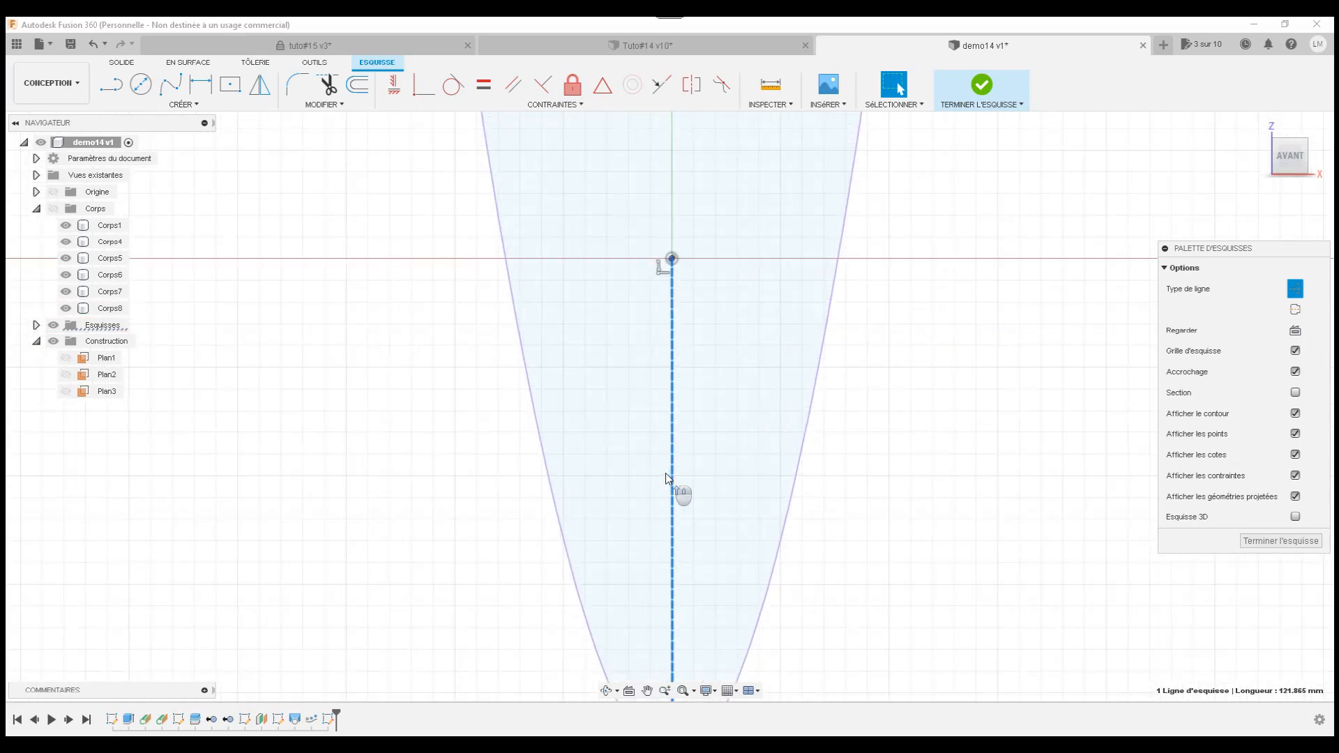
scroll(668, 479, "up", 2)
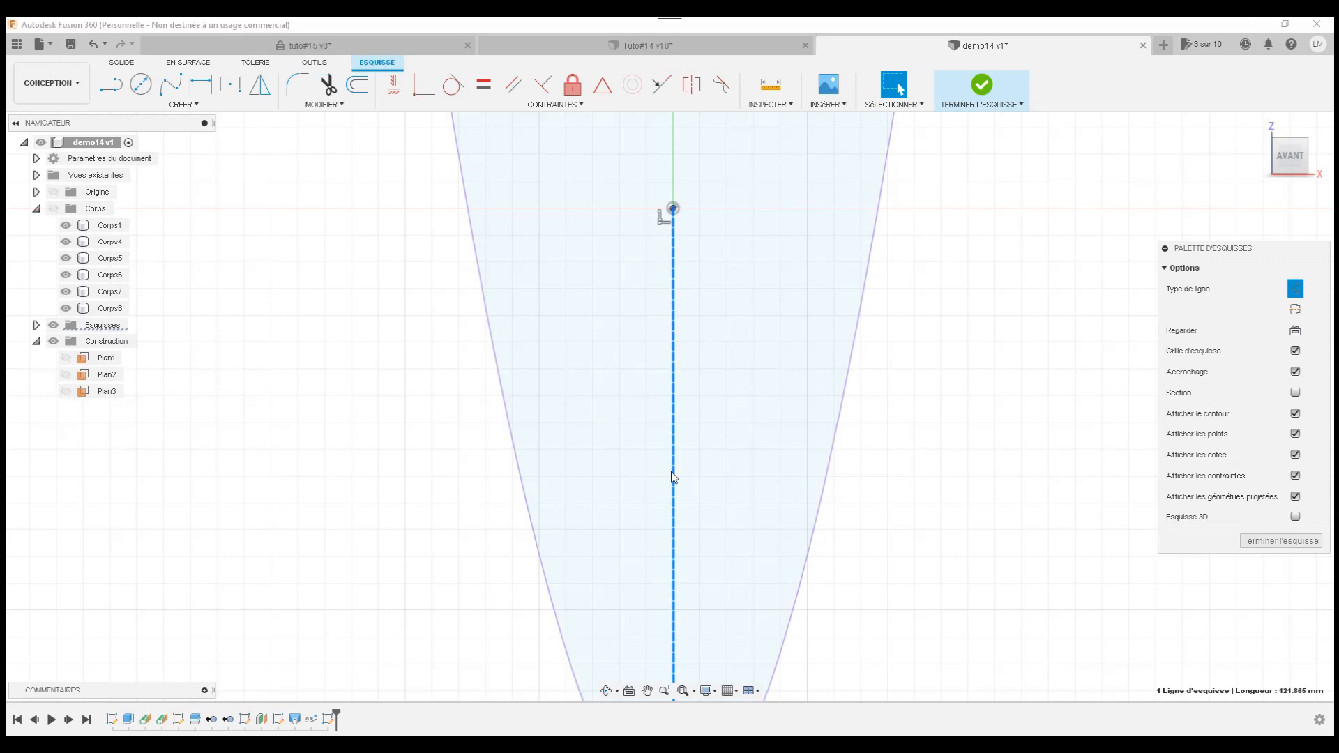
left_click(216, 105)
mouse_move(219, 185)
left_click(316, 180)
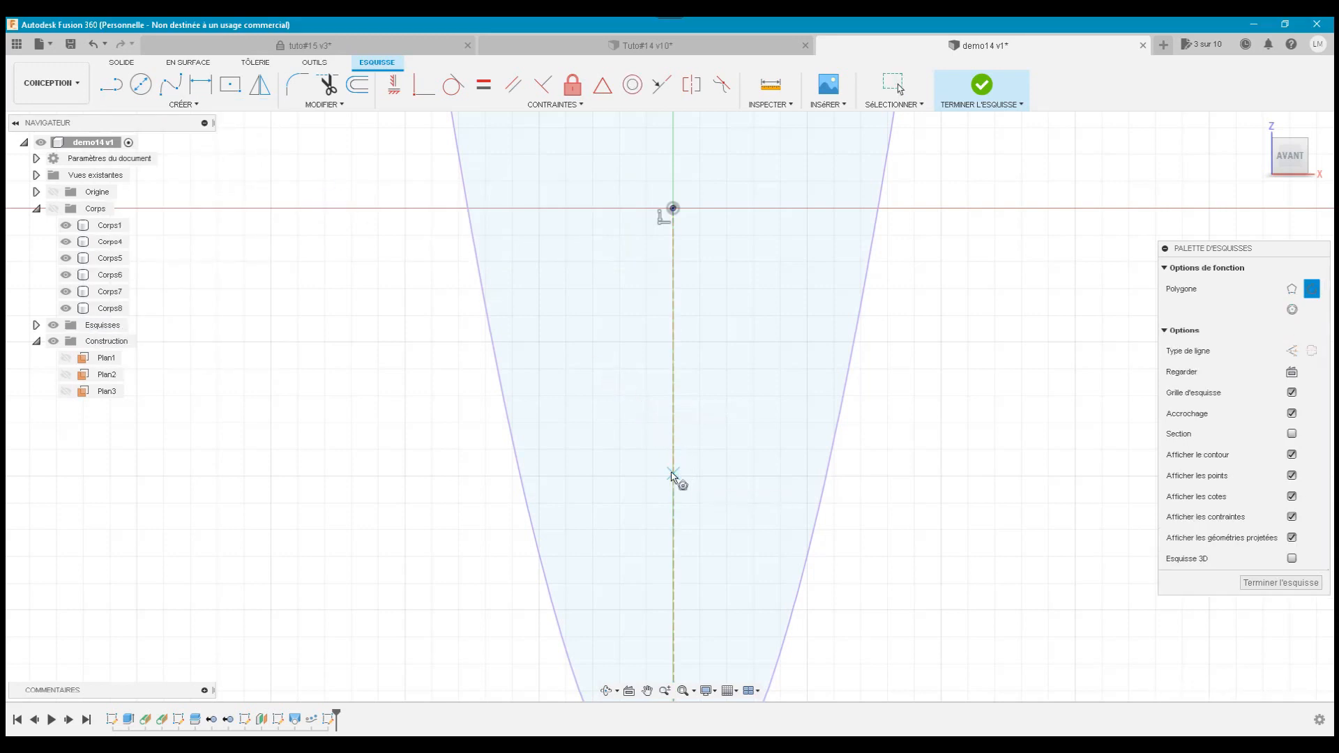
left_click(673, 475)
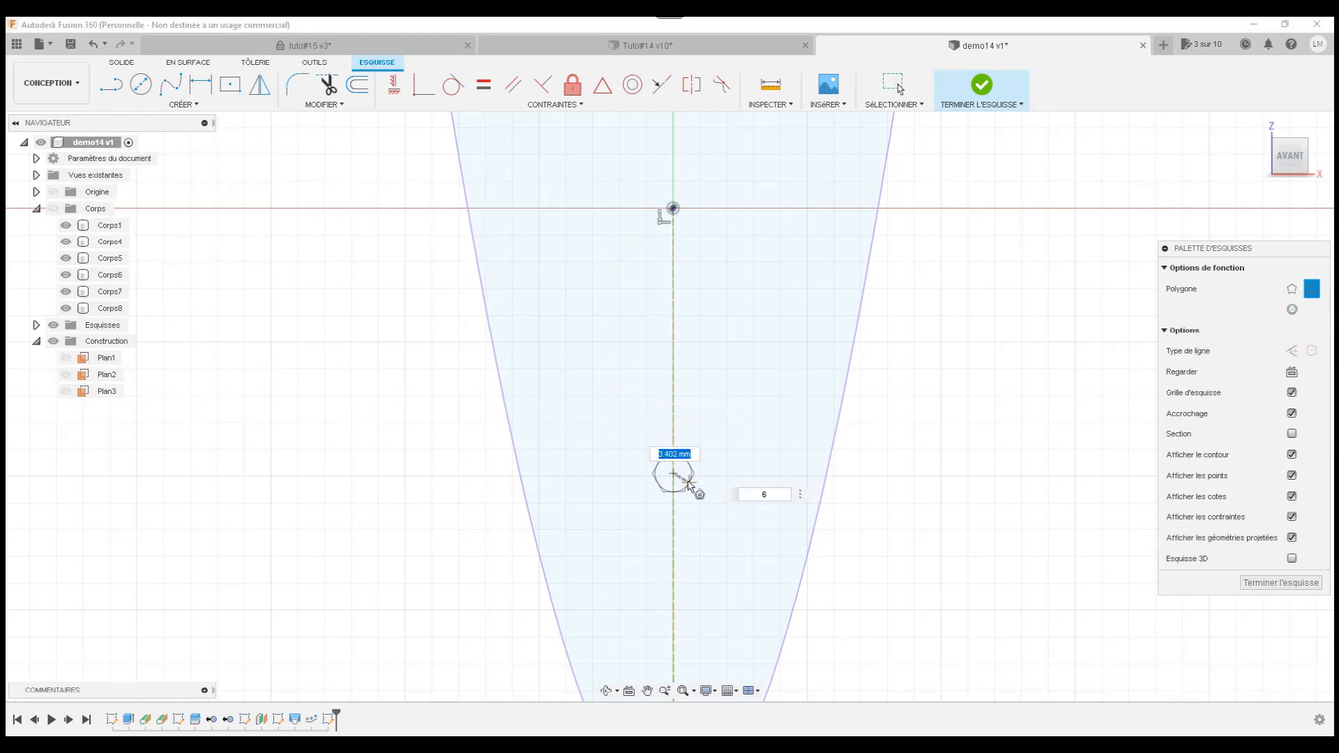
key("Tab")
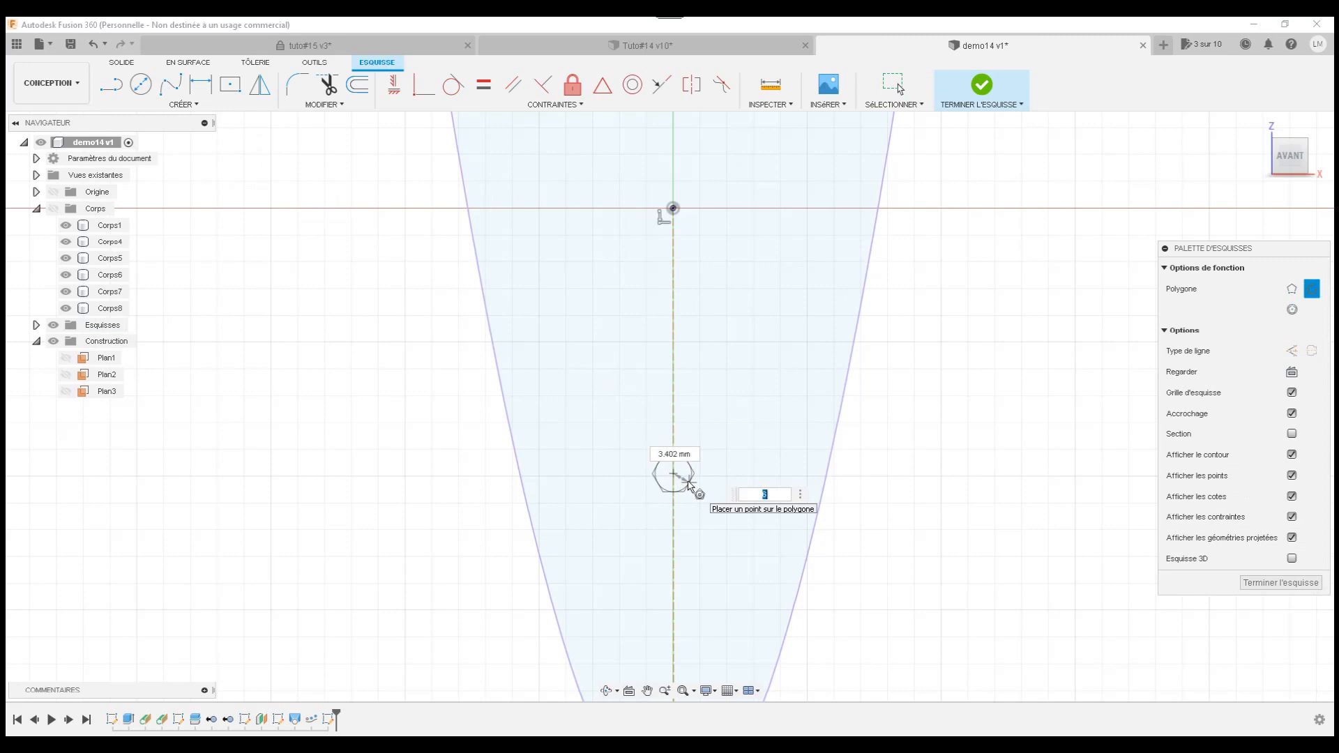
type("4")
key("Tab")
type("3")
key("Tab")
left_click(688, 483)
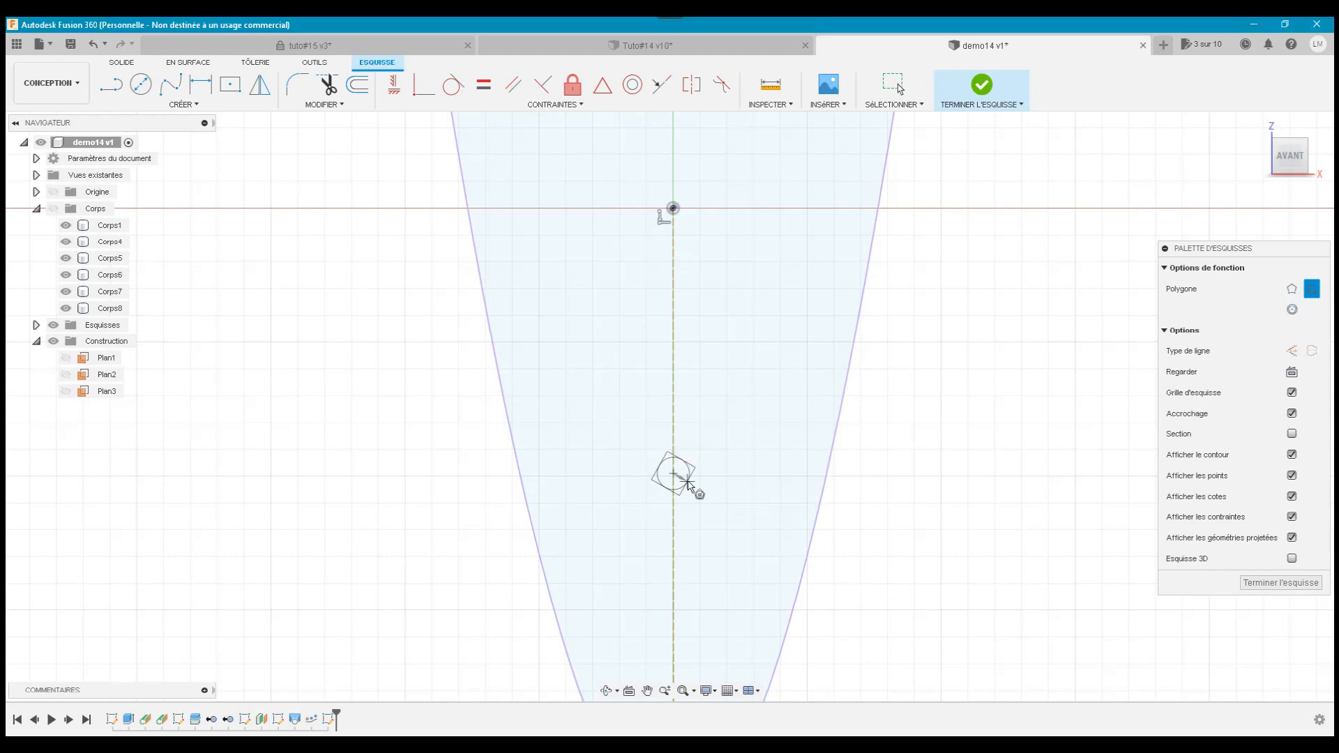
key("Escape")
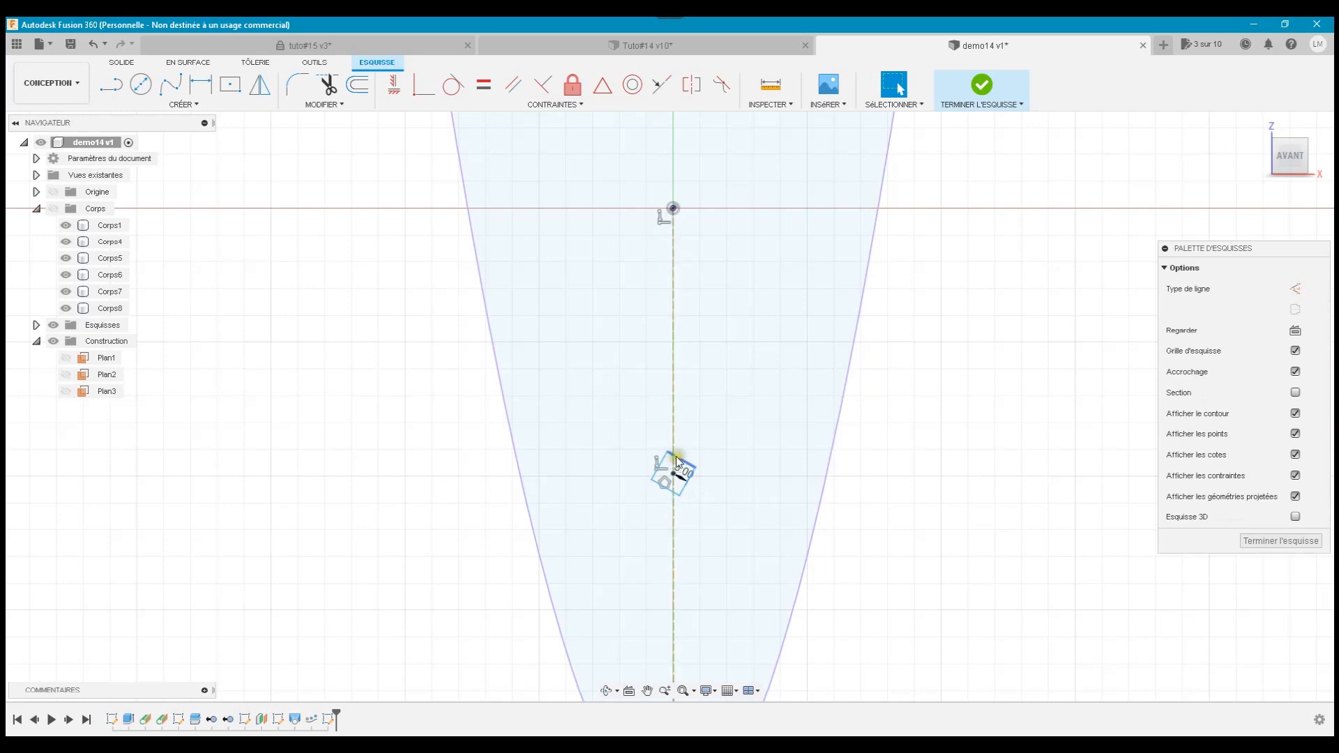
Make the square's upper corner coincident with the vertical construction line so the square stands as a diamond
left_click(669, 445)
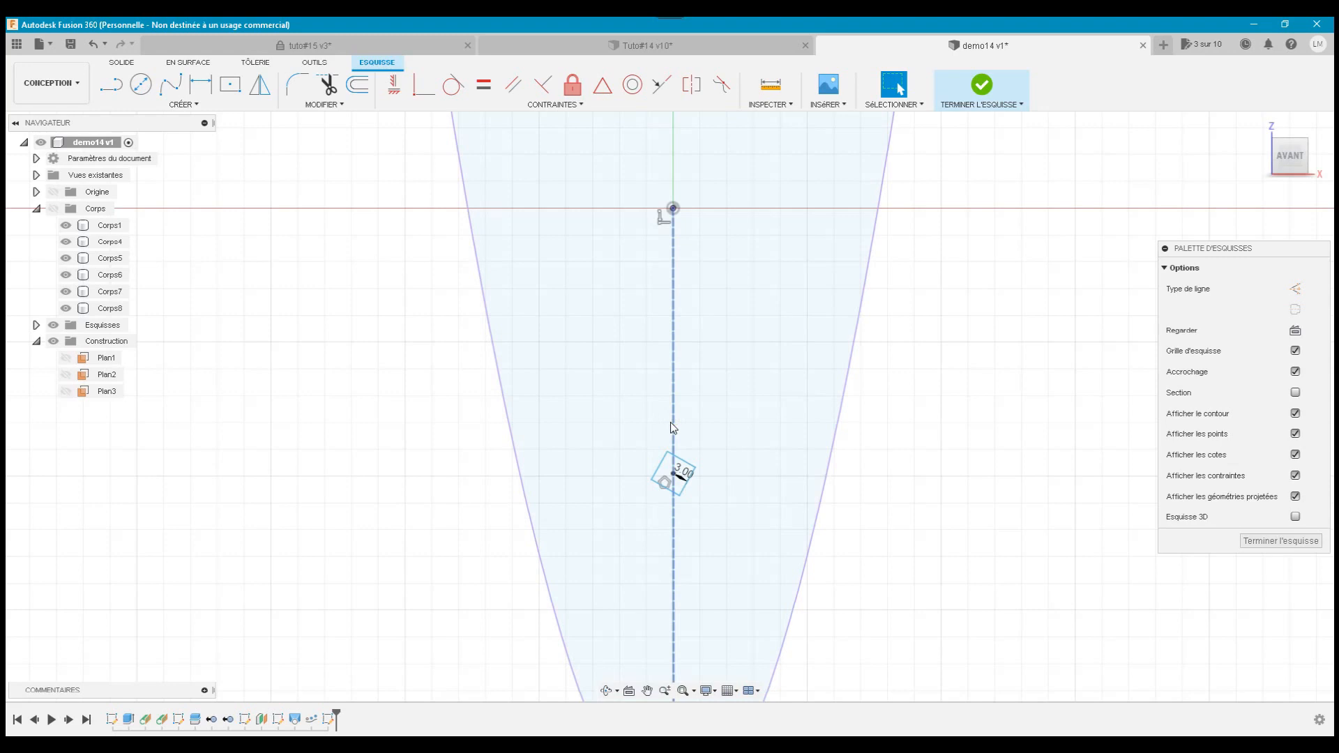
left_click(630, 377)
left_click(391, 289)
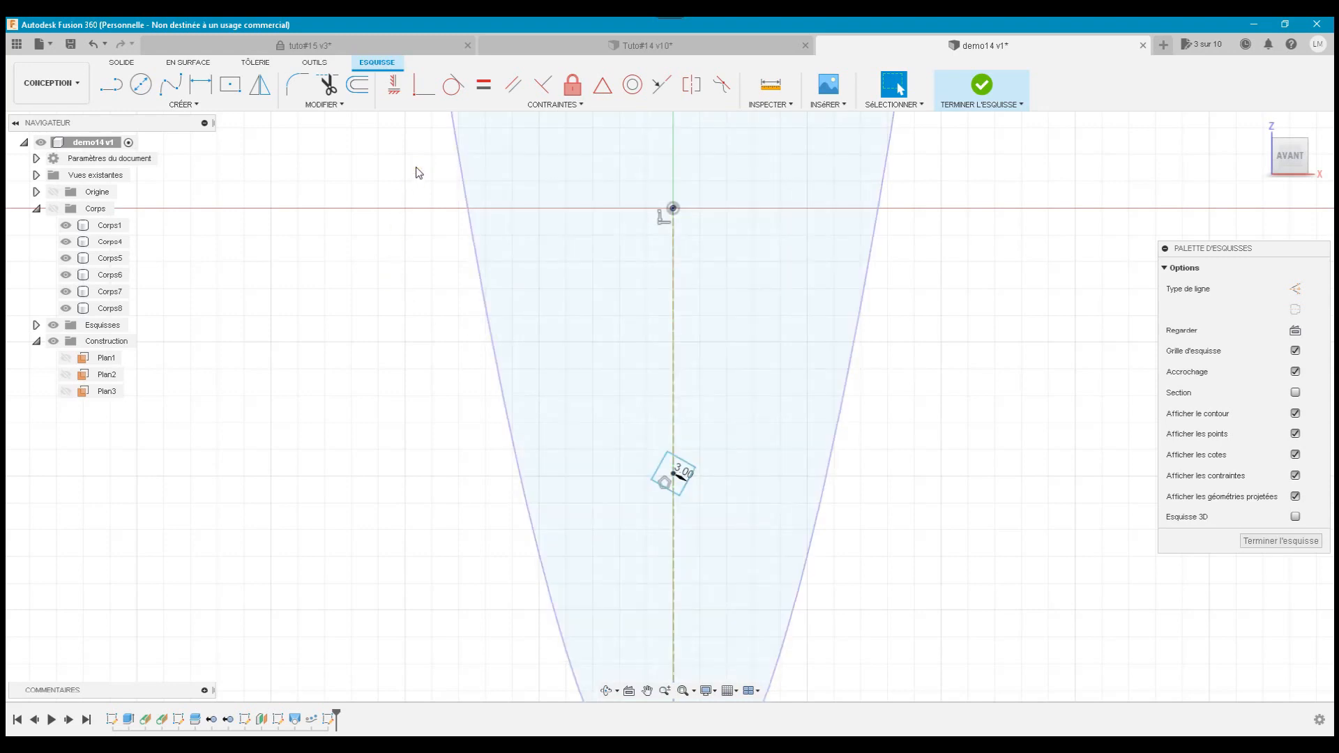
left_click(418, 91)
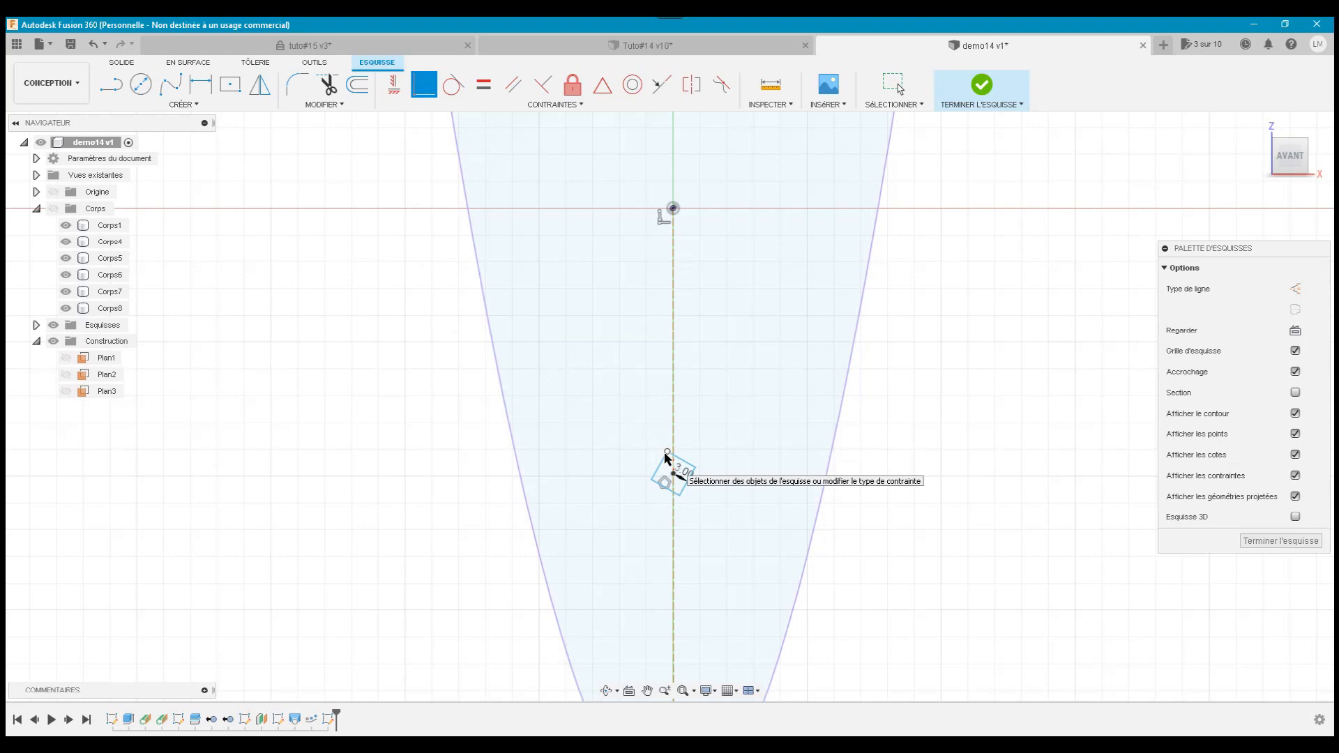
left_click(667, 453)
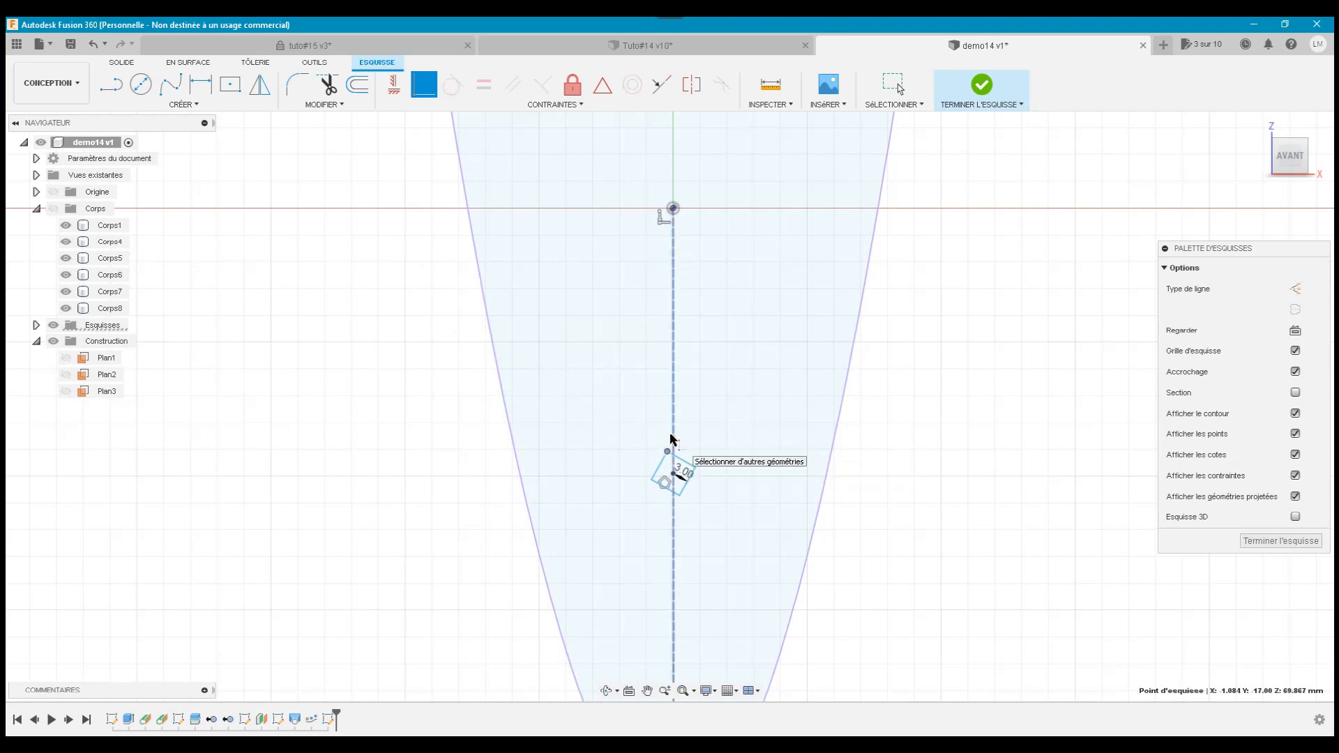
left_click(672, 439)
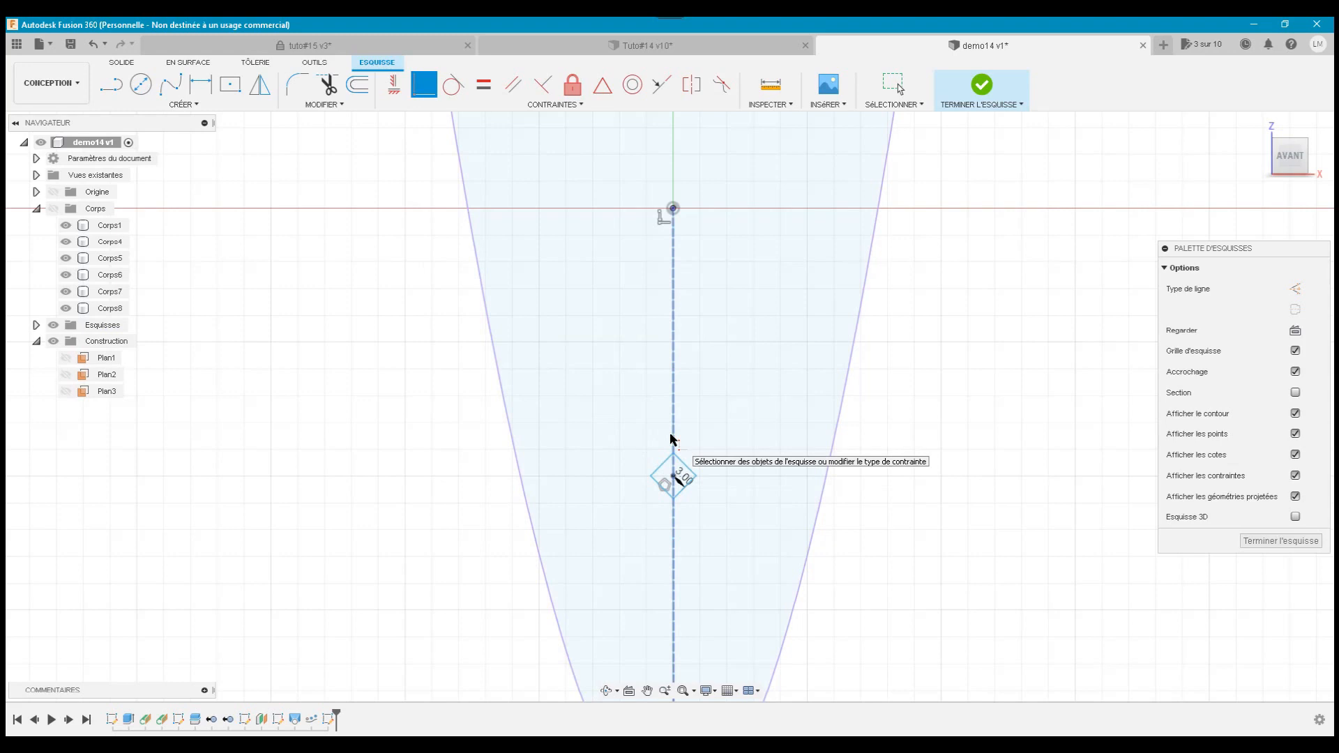
key("Escape")
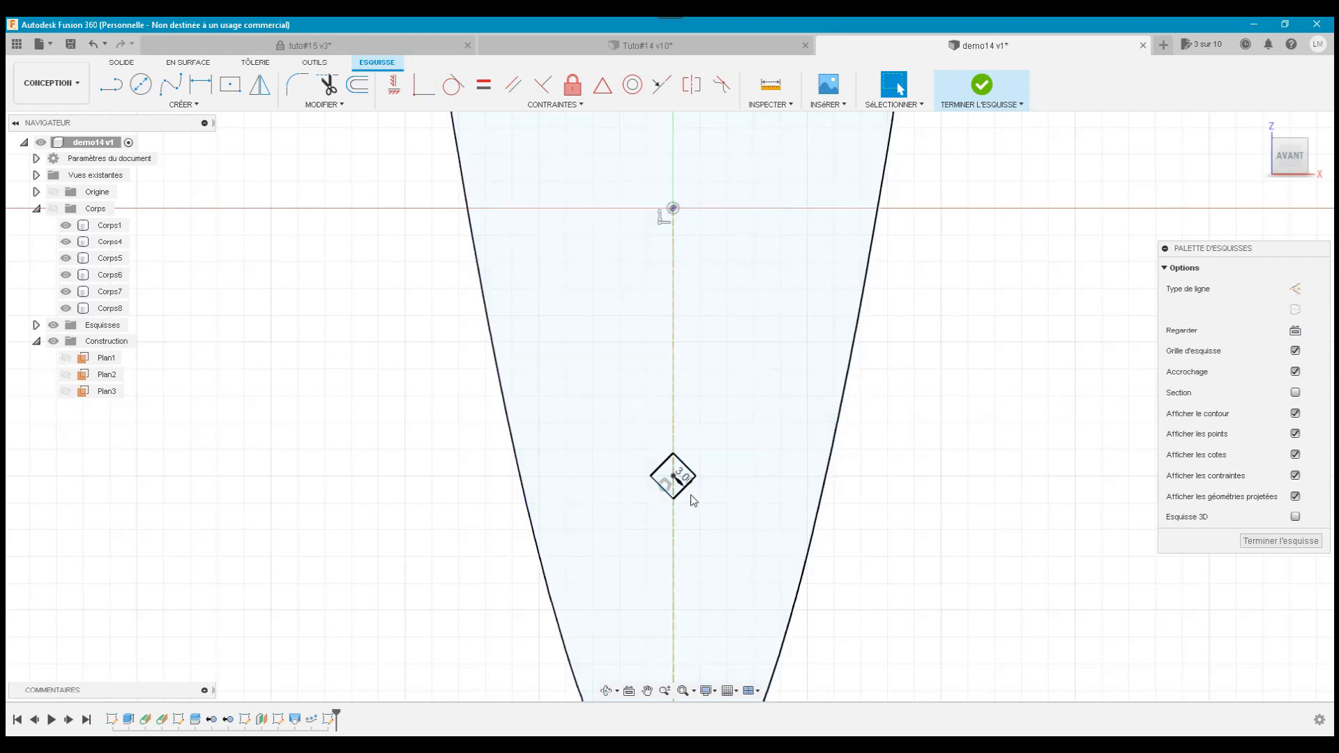
Draw a line about 10.6 mm long from the diamond's centre, perpendicular to its upper-right side
scroll(680, 540, "up", 3)
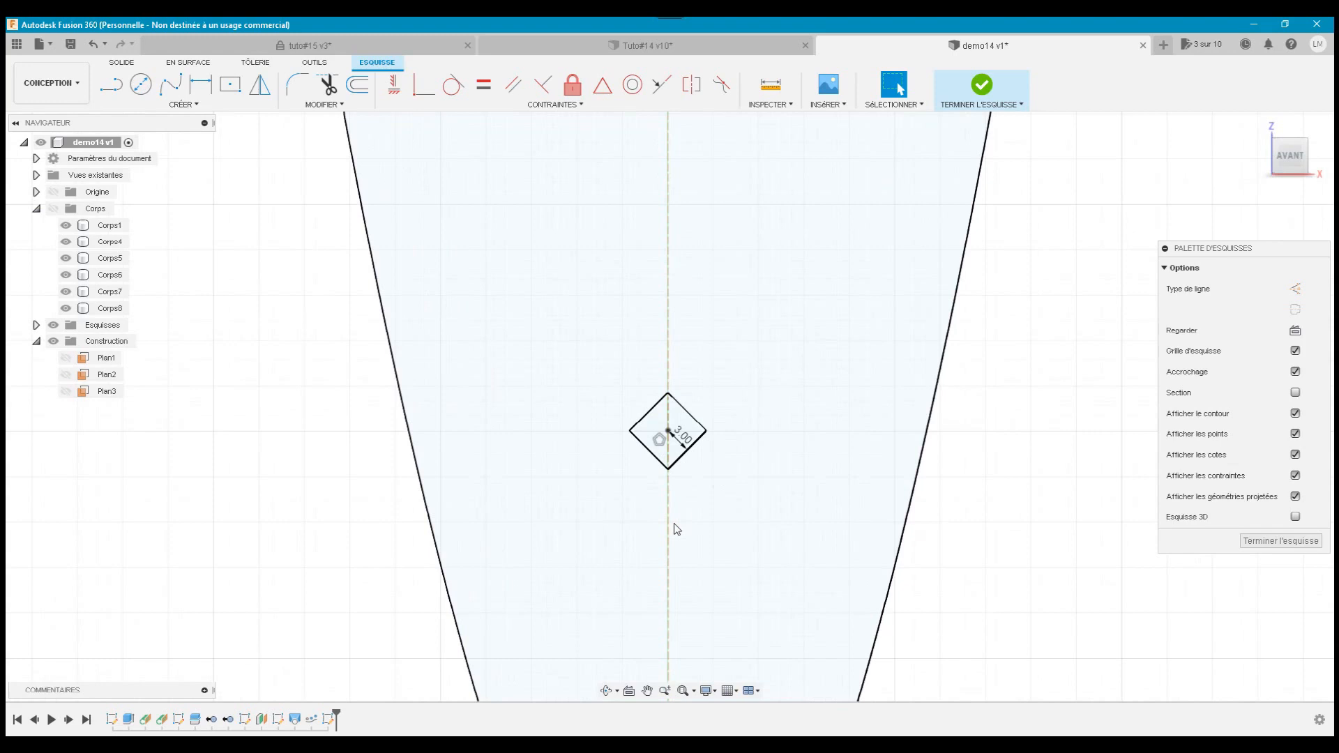
mouse_move(674, 523)
left_mouse_down()
mouse_move(523, 369)
mouse_move(261, 264)
left_mouse_up()
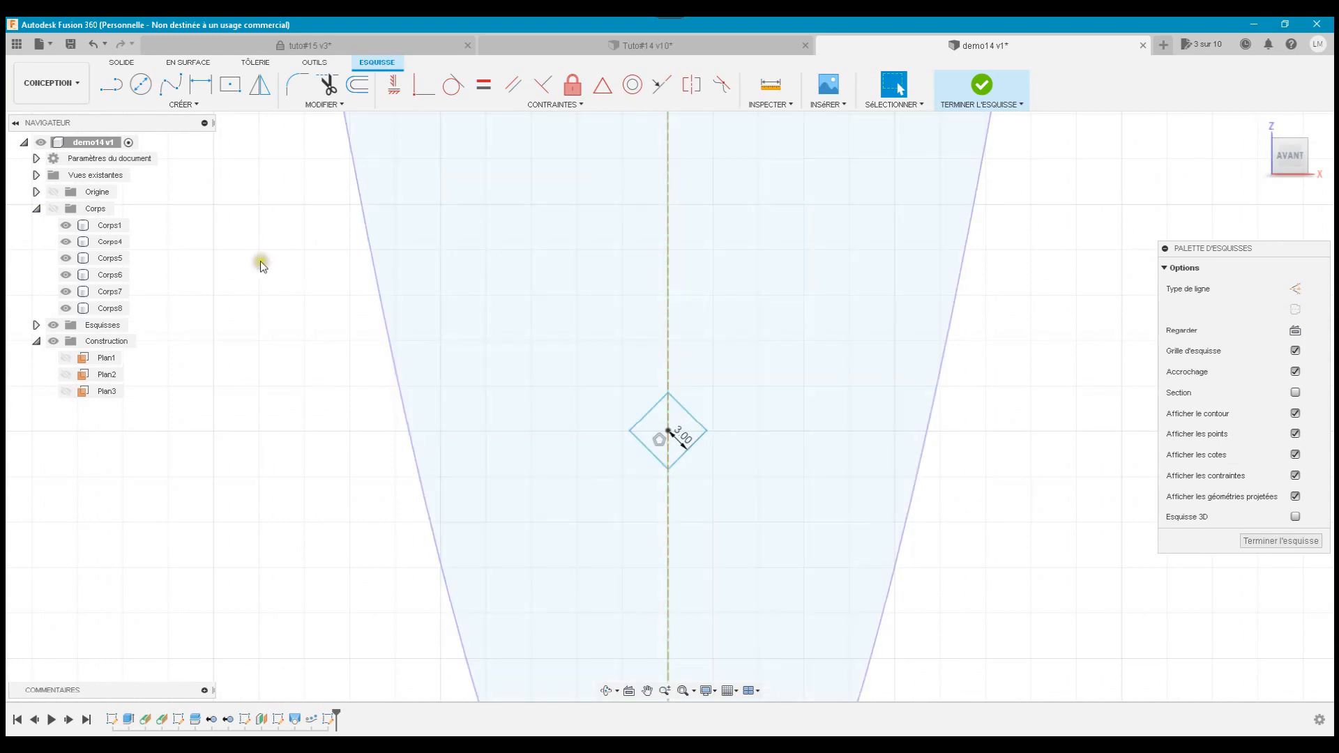
left_click(111, 84)
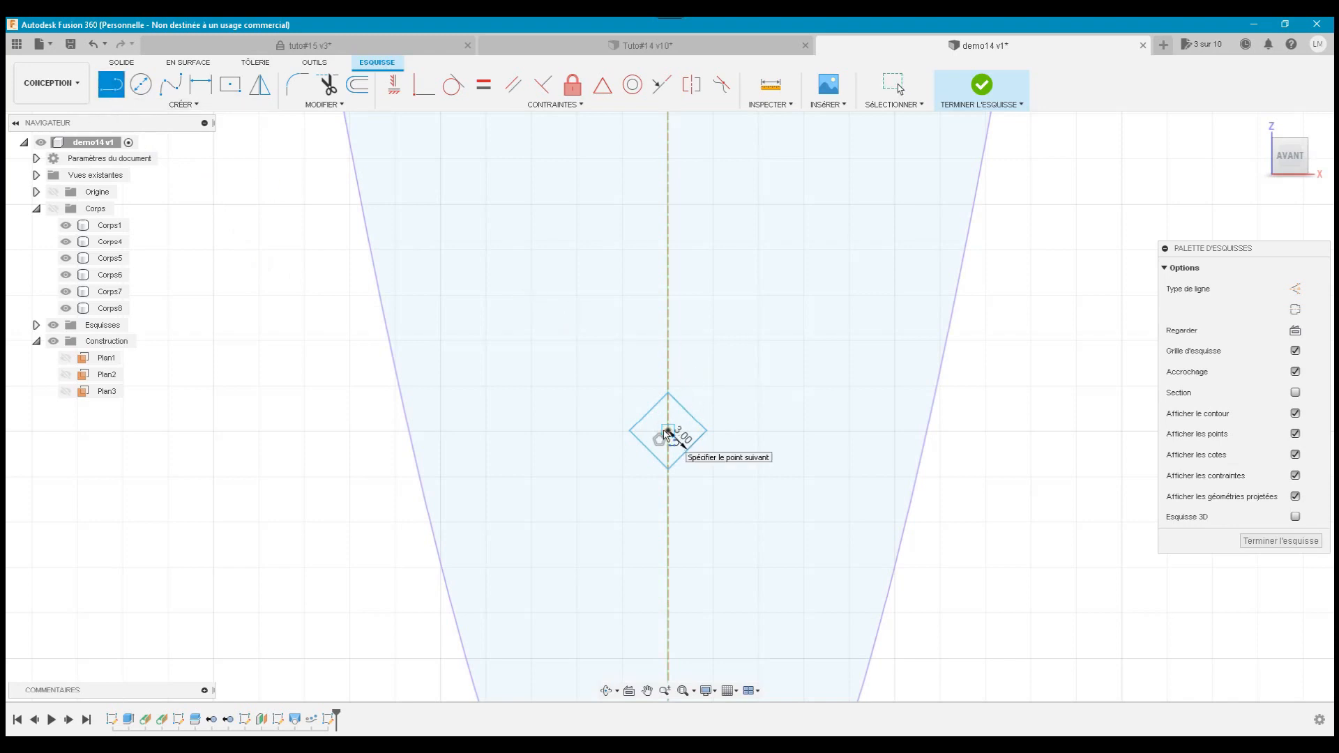
left_click(667, 431)
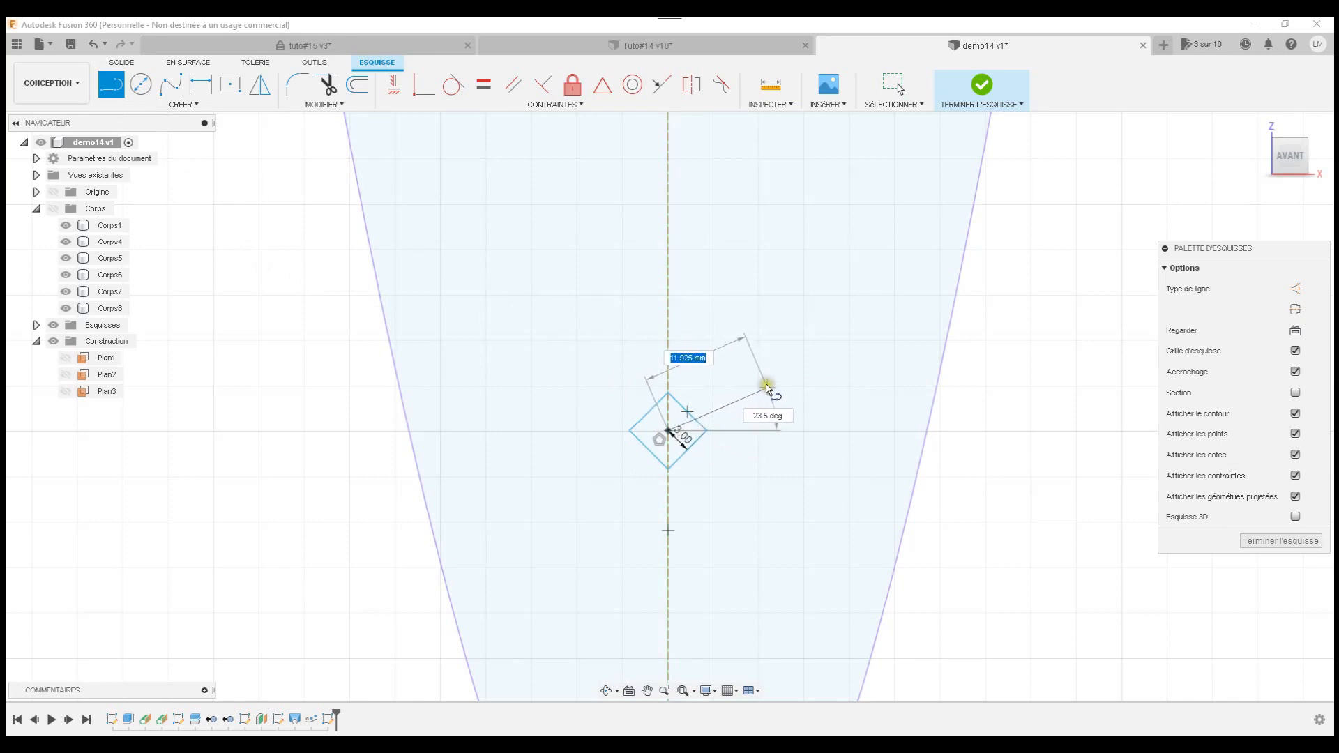
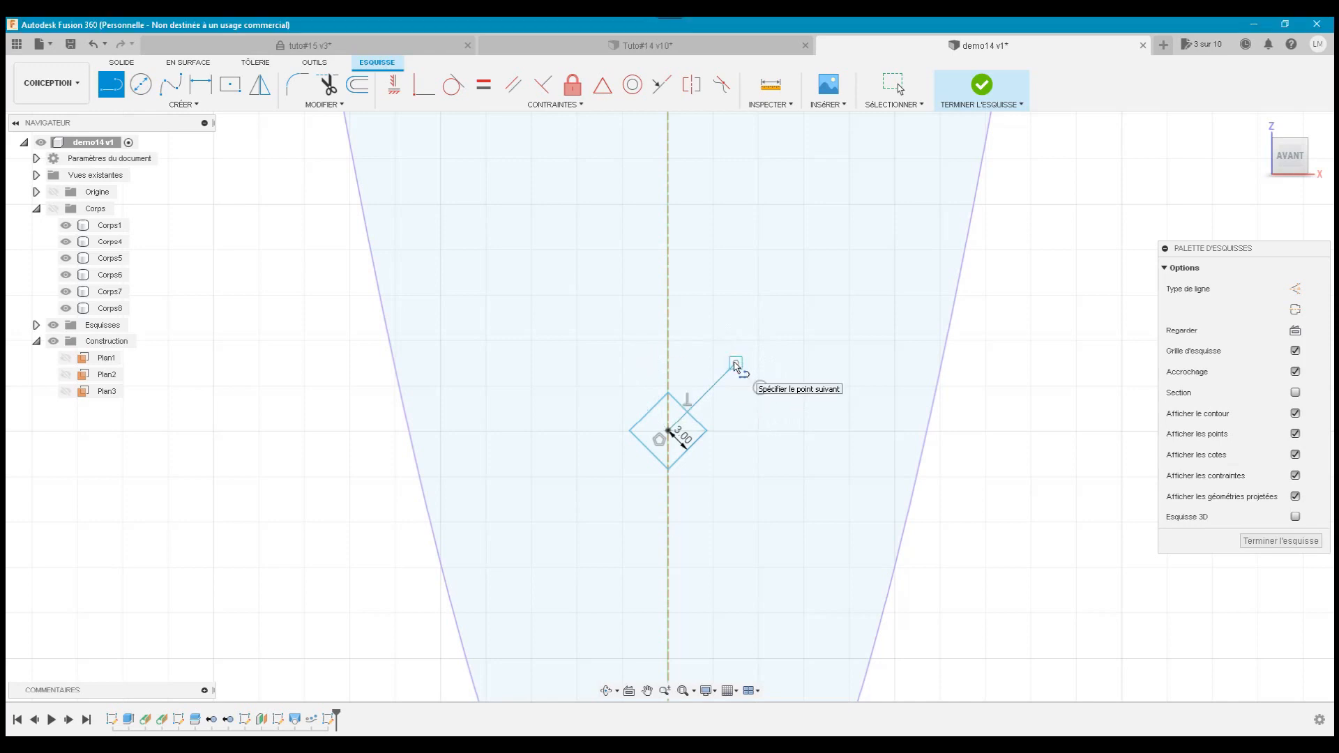
key("Escape")
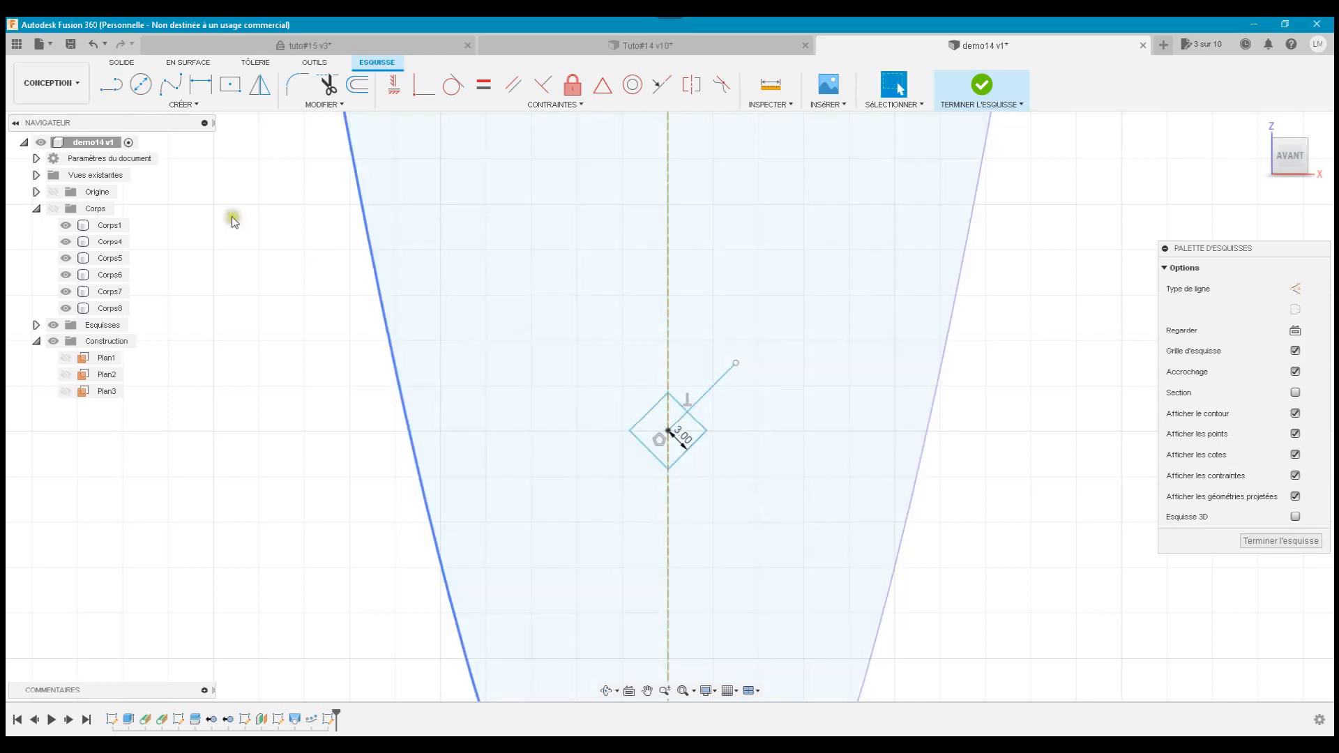
Draw a second line about 10.5 mm long from the diamond's centre, perpendicular to its lower-right side
left_click(112, 85)
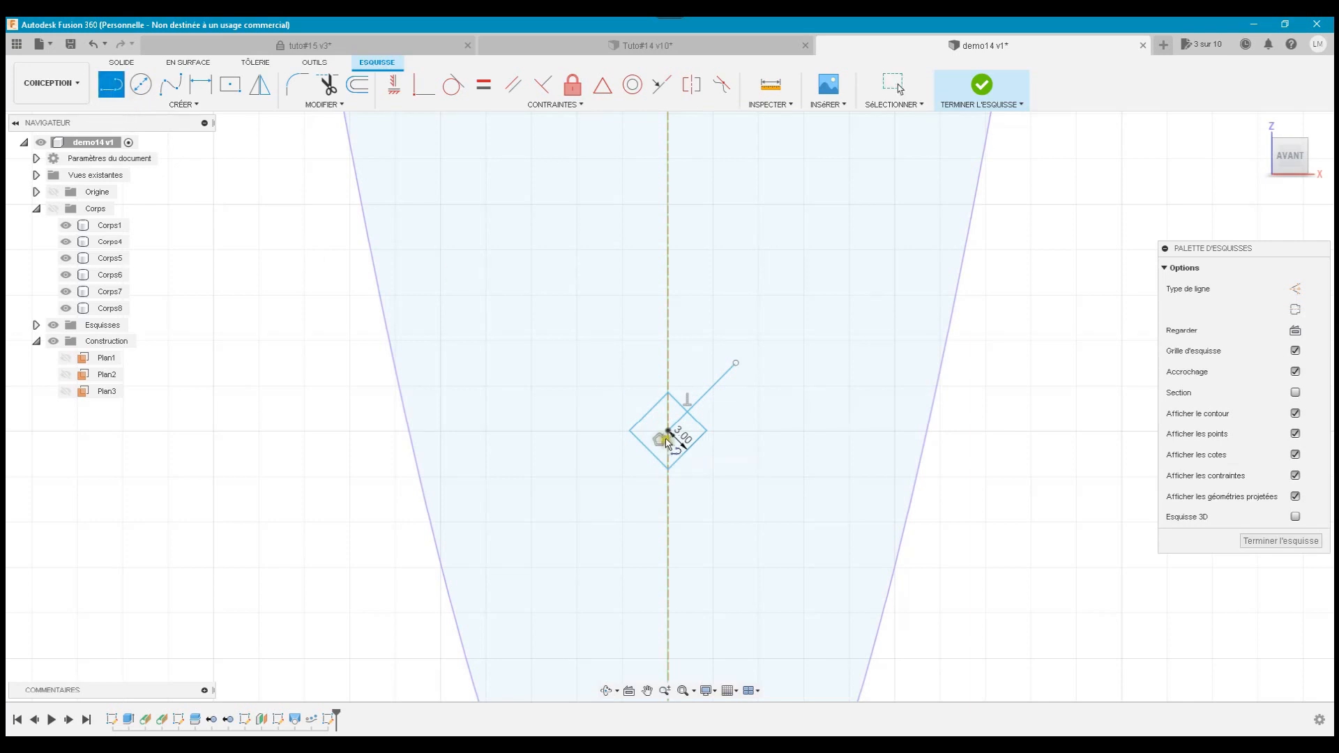
left_click(668, 431)
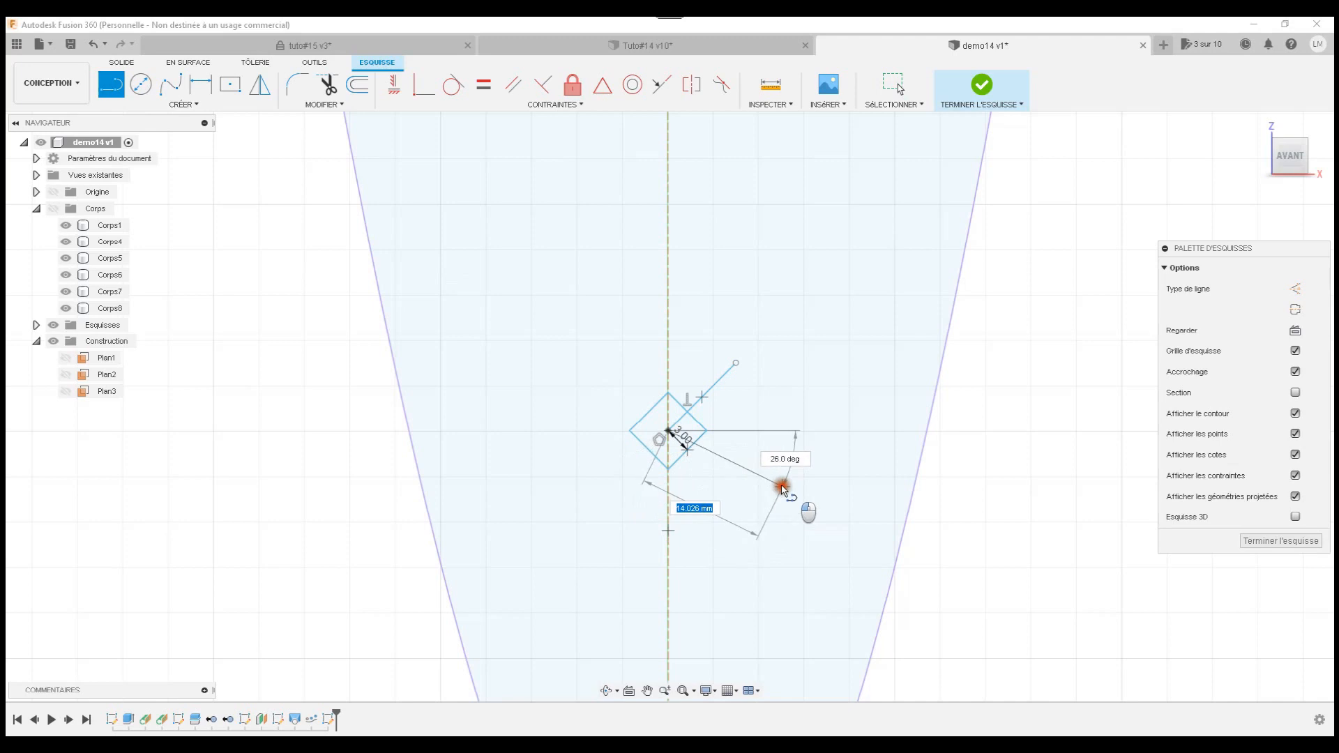
left_click(735, 498)
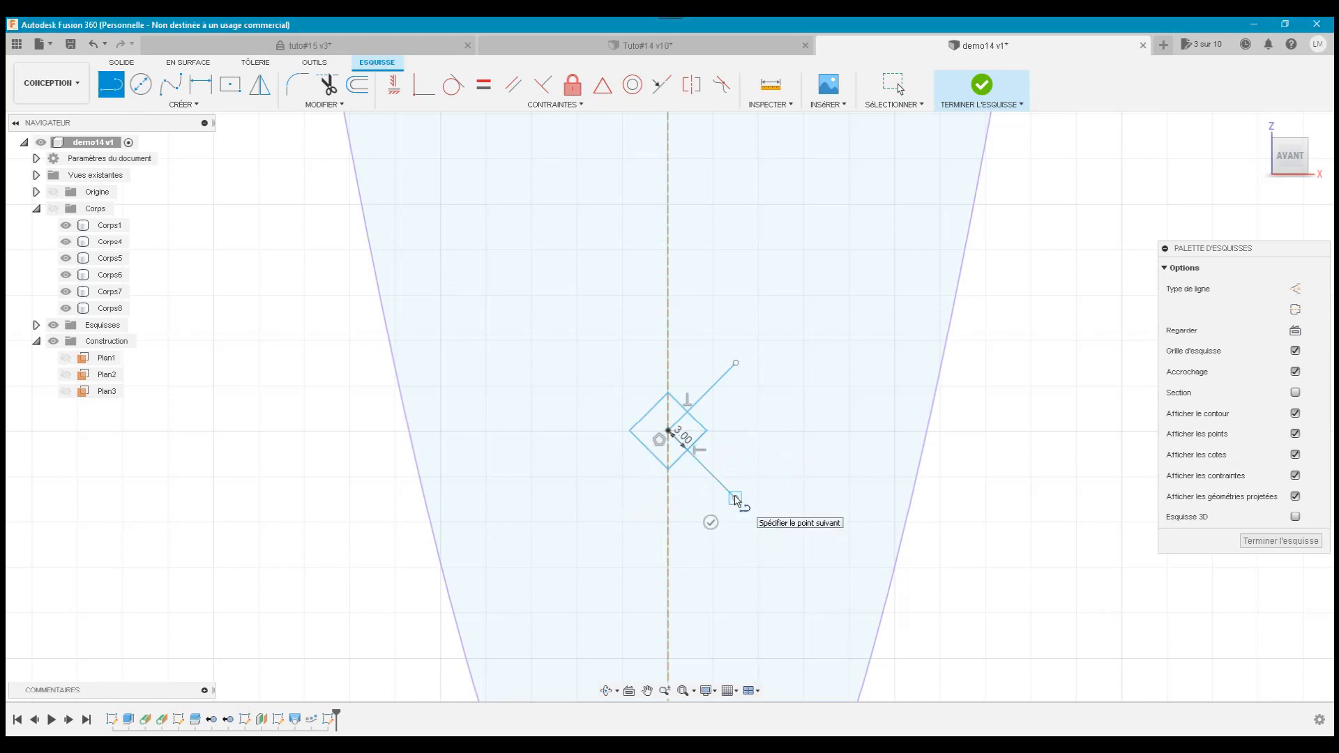
left_click(711, 523)
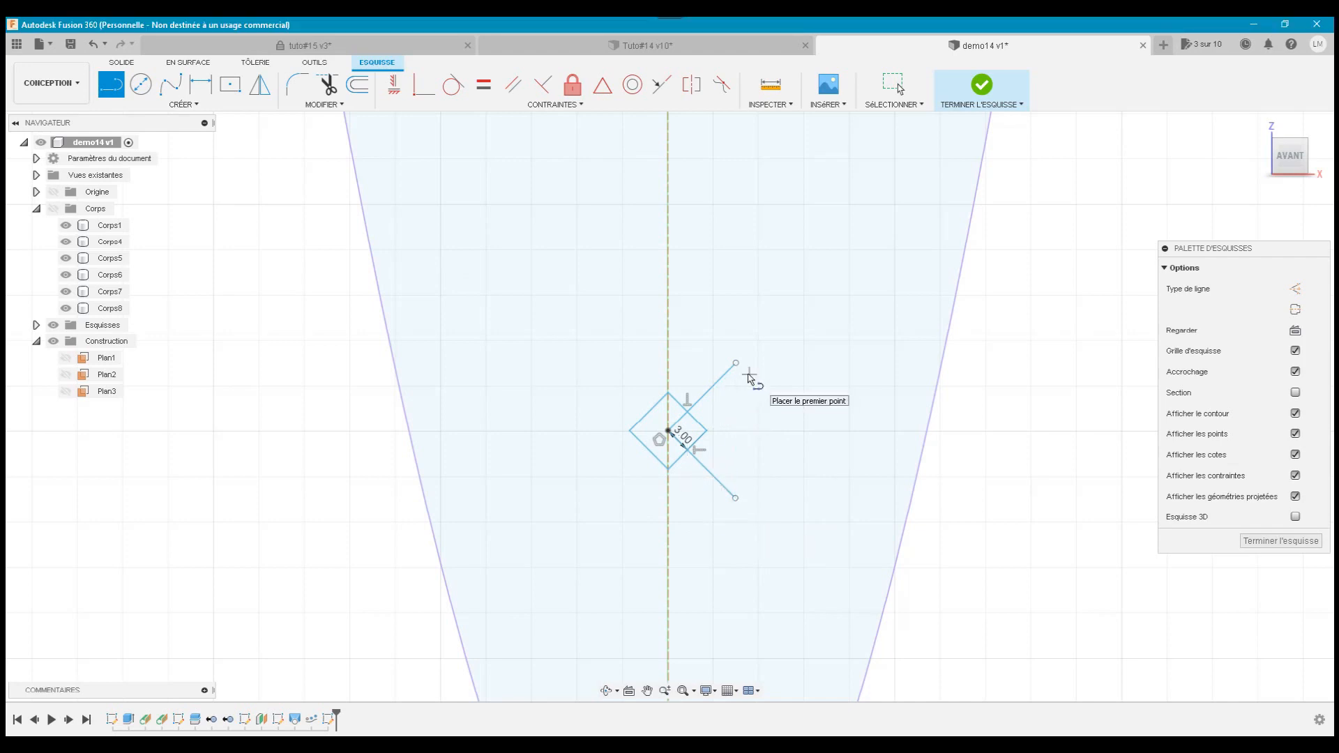
key("Escape")
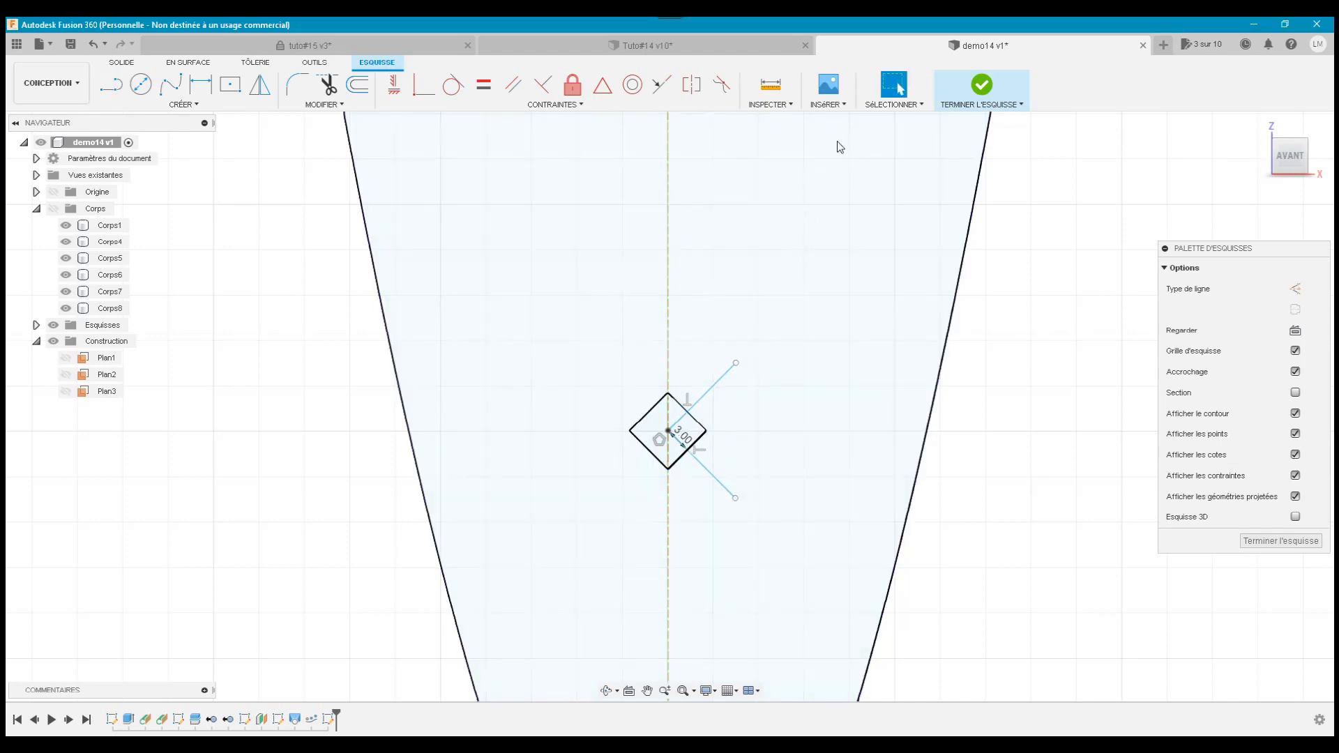
Convert the two diagonal lines starting at the diamond's centre into construction lines
left_click(891, 86)
left_click(719, 380)
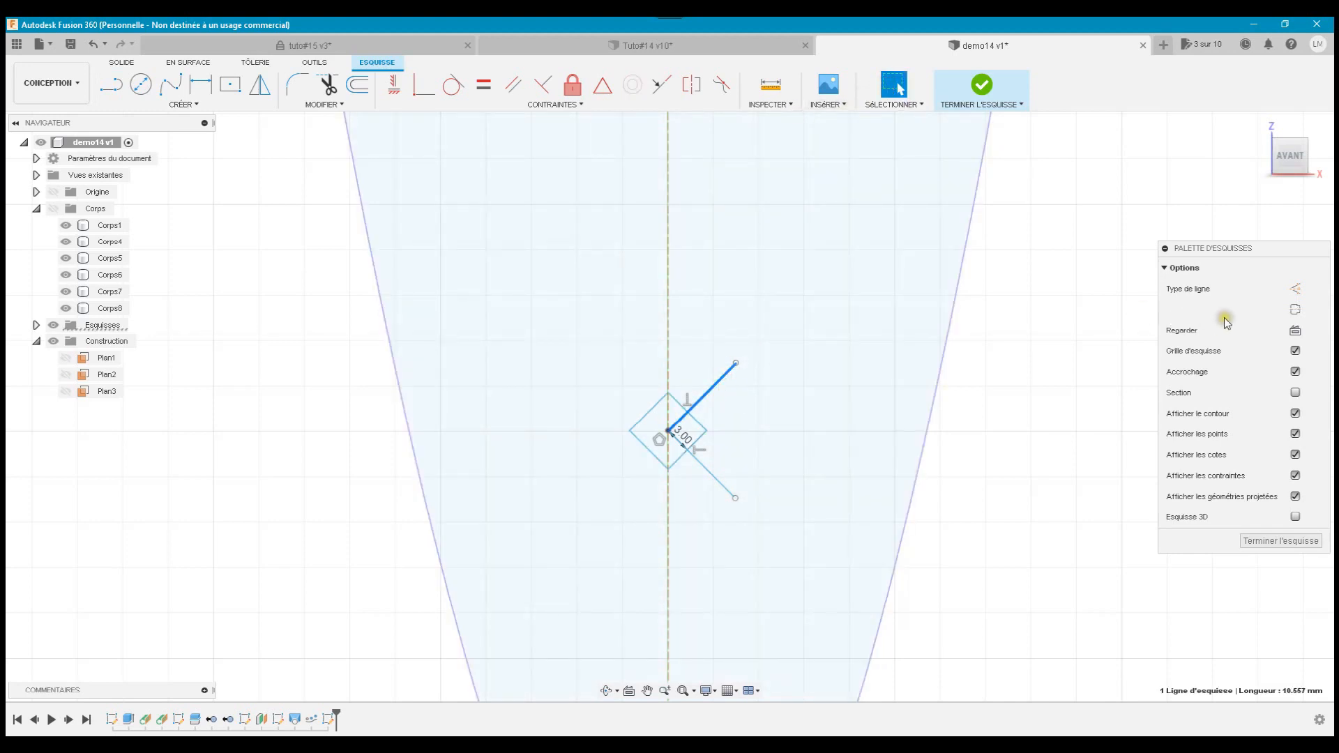
left_click(1295, 289)
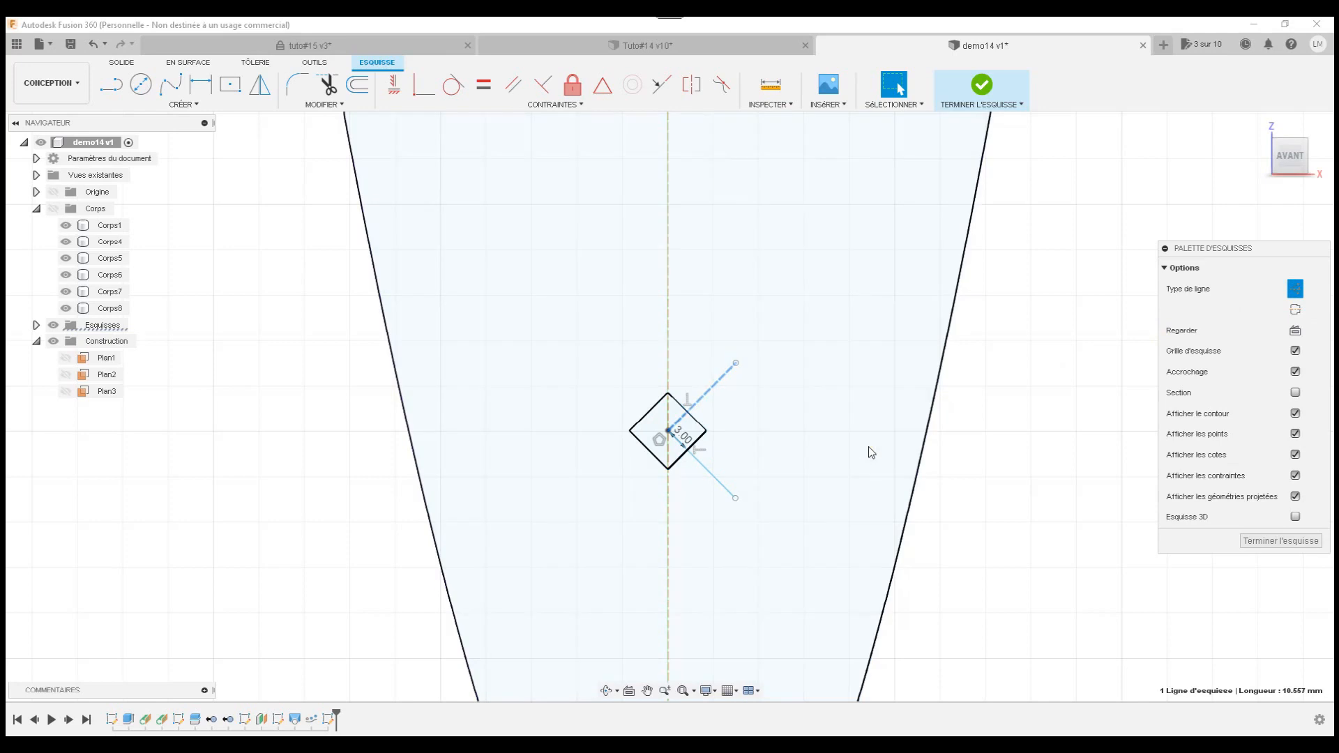
left_click(720, 483)
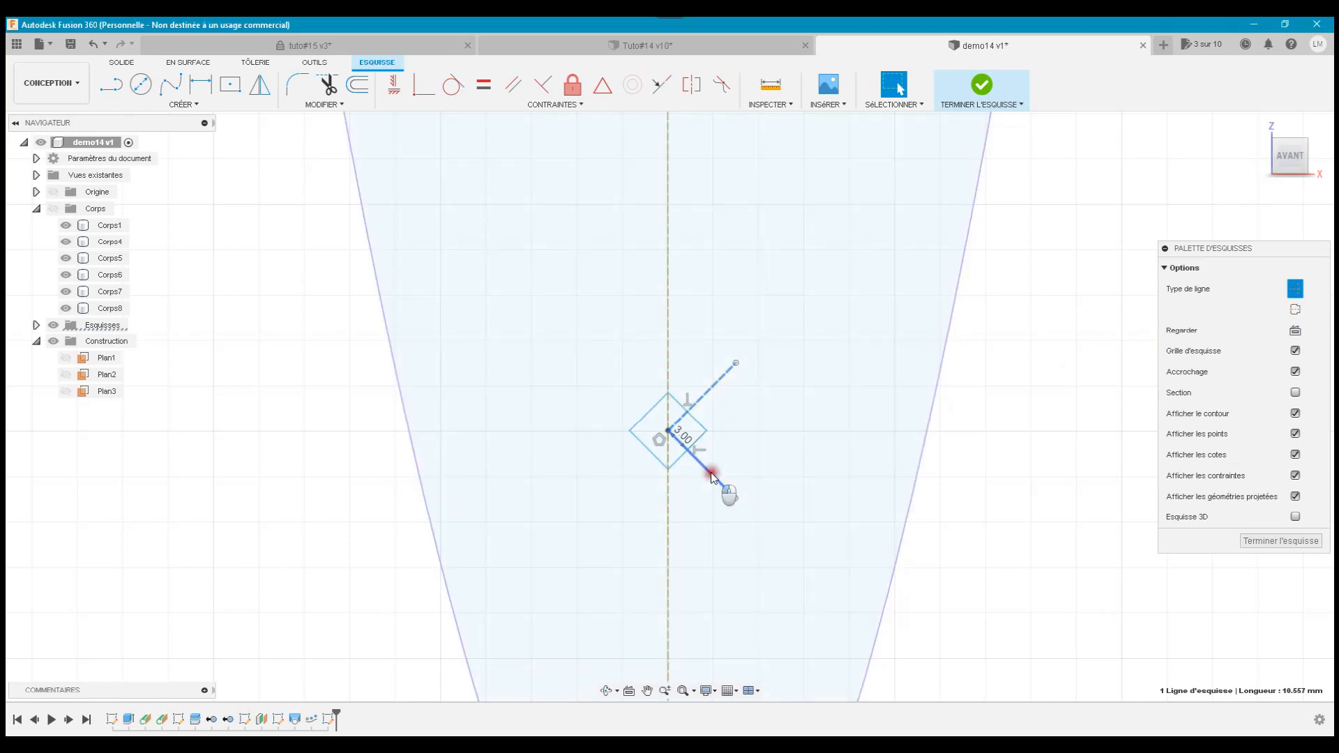
left_click(1291, 289)
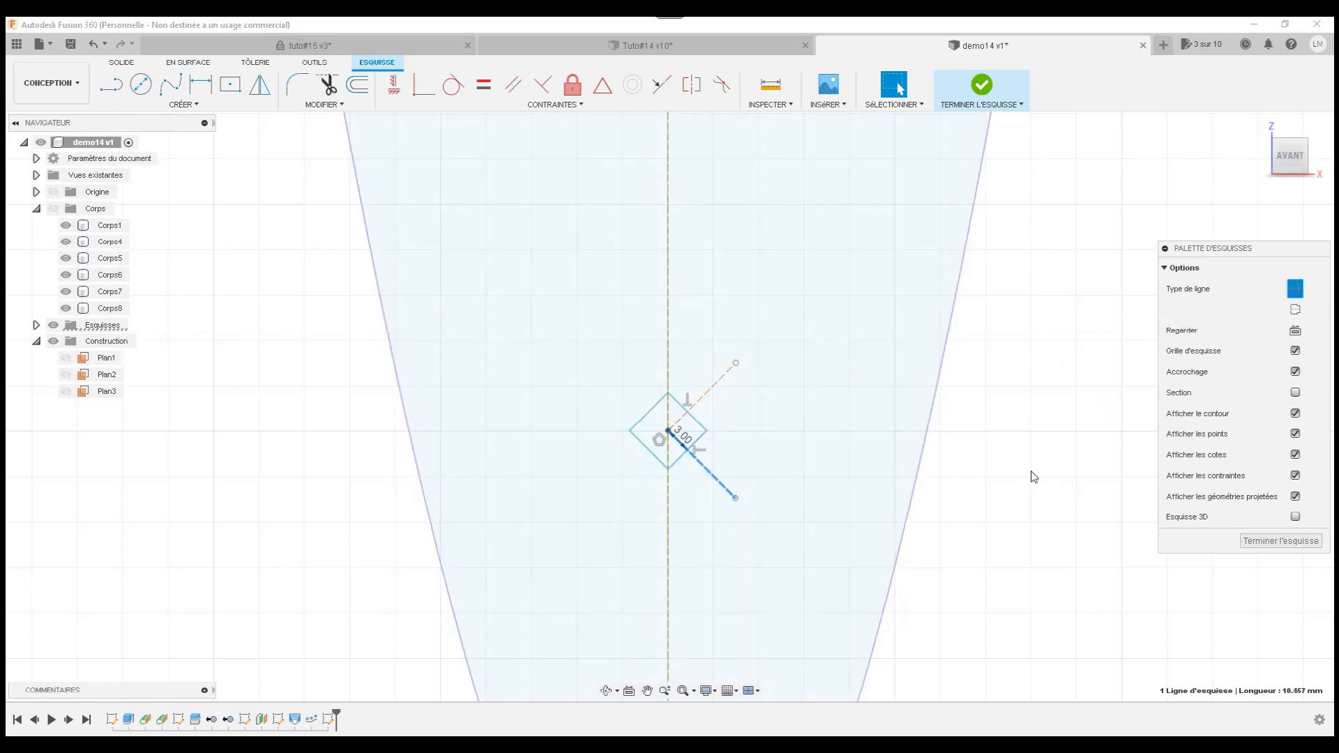
Try a 3 × 3 rectangular pattern of the diamond, spanning 13 mm horizontally and -12 mm vertically
left_click(678, 694)
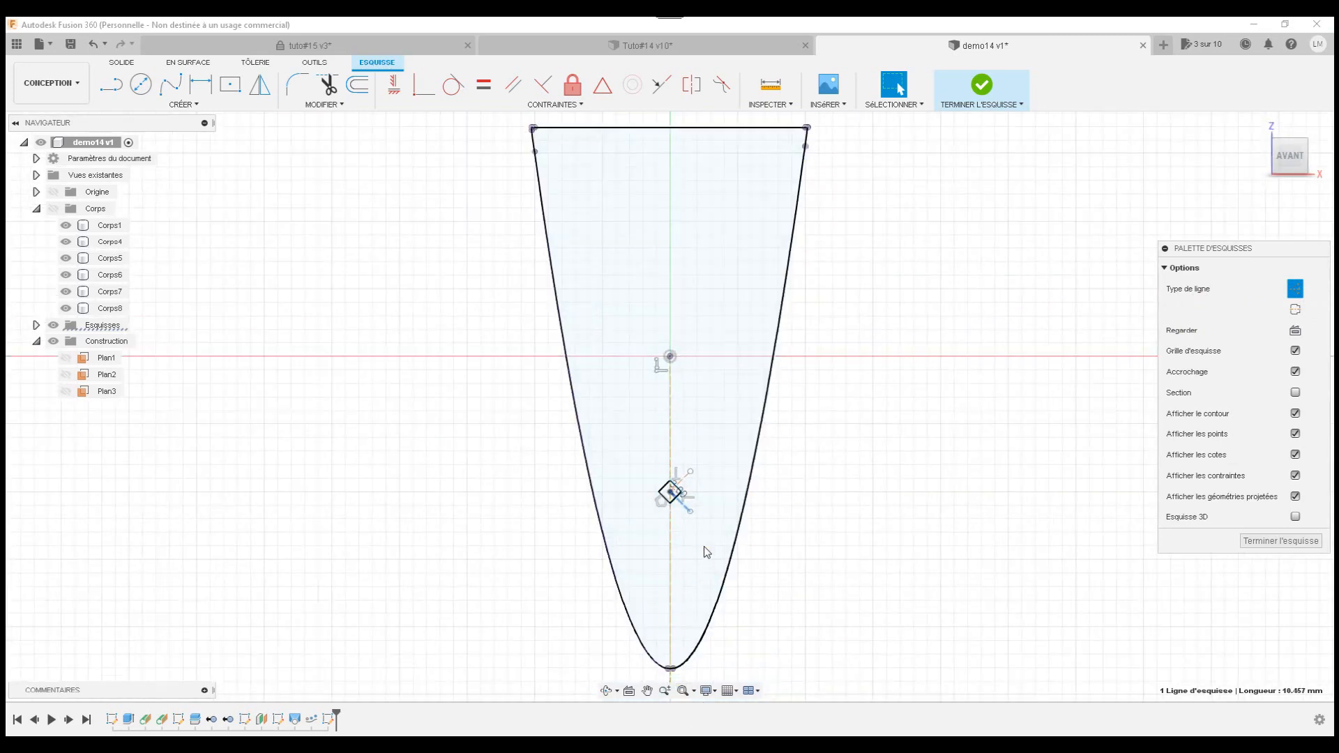
scroll(705, 547, "up", 5)
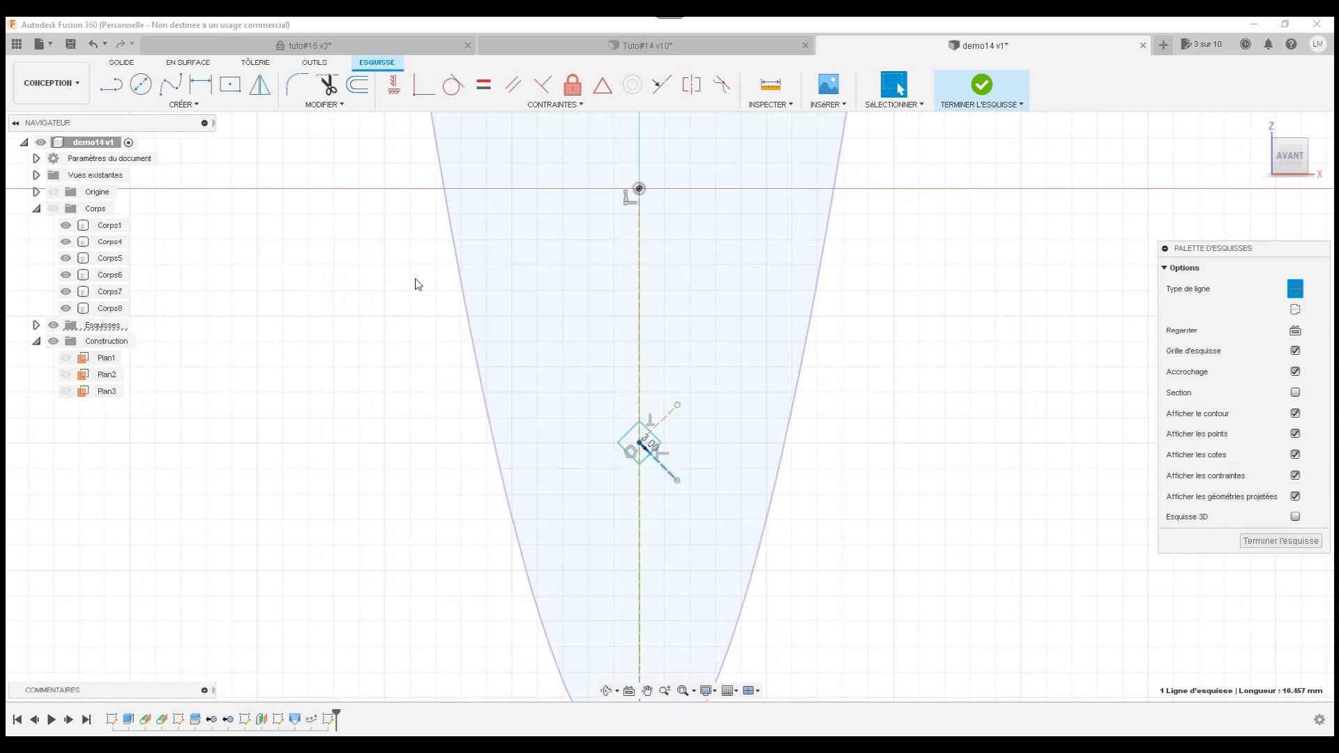
left_click(202, 106)
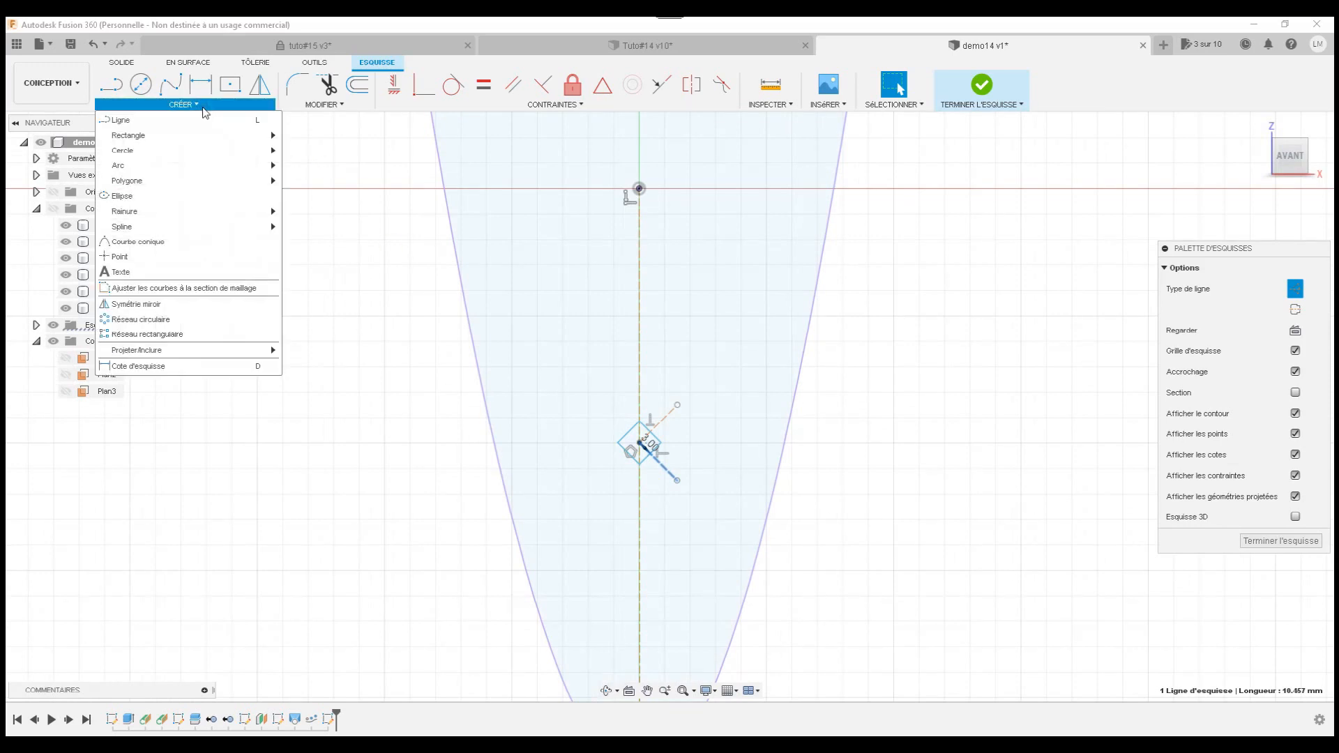
left_click(186, 331)
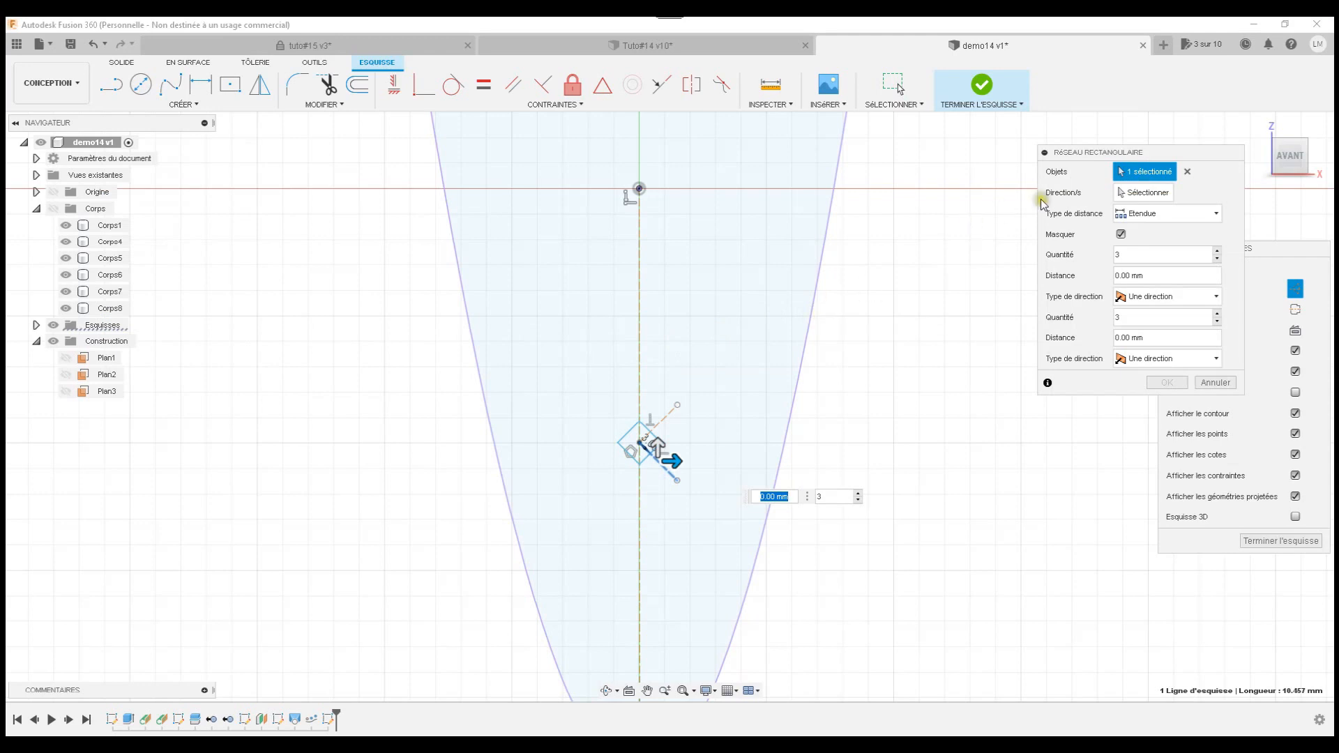
key("Tab")
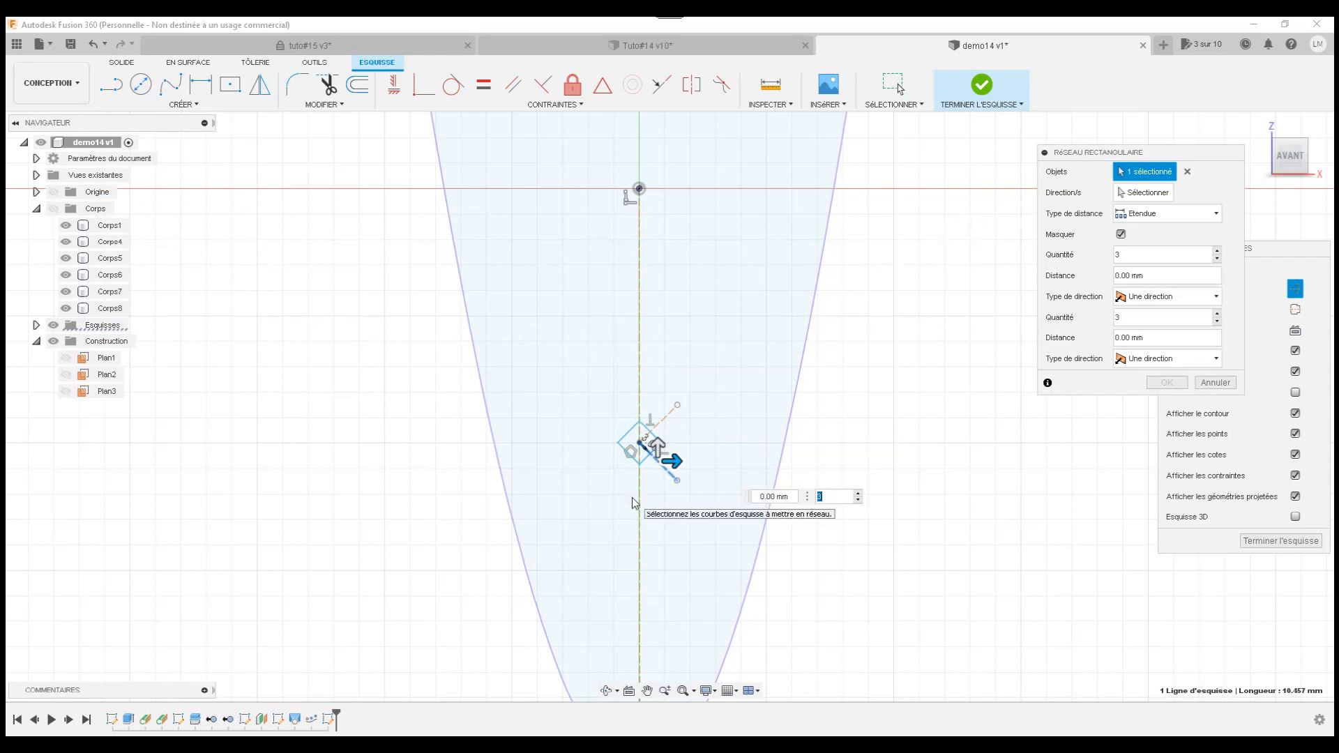
scroll(633, 502, "up", 2)
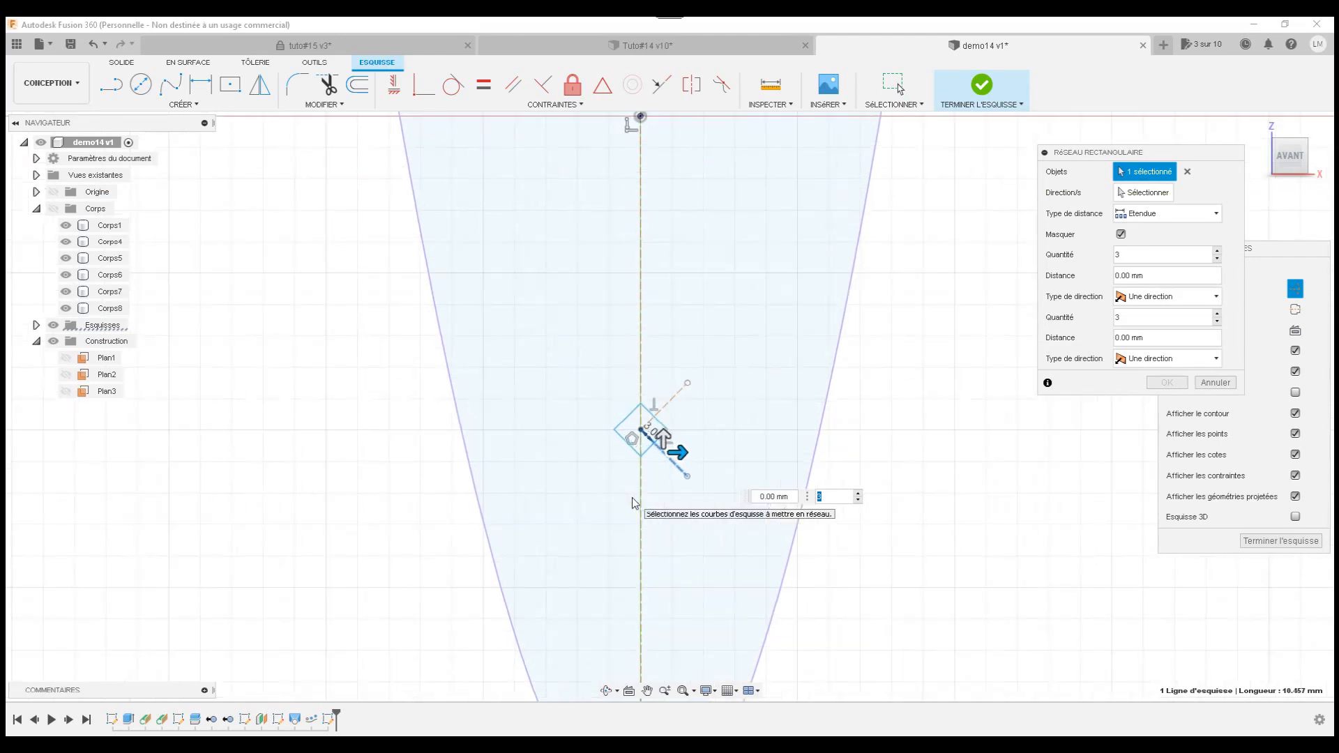
double_click(631, 415)
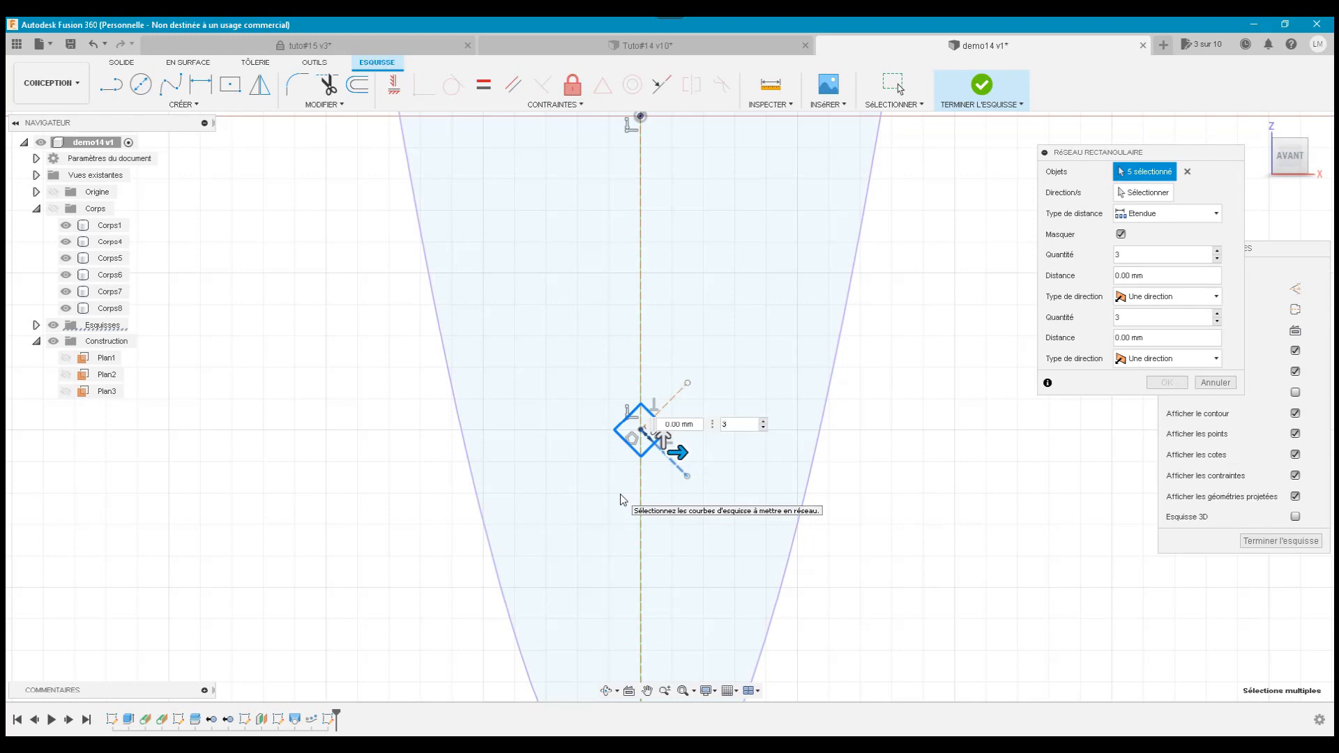
key("Tab")
key("Tab")
key("Tab")
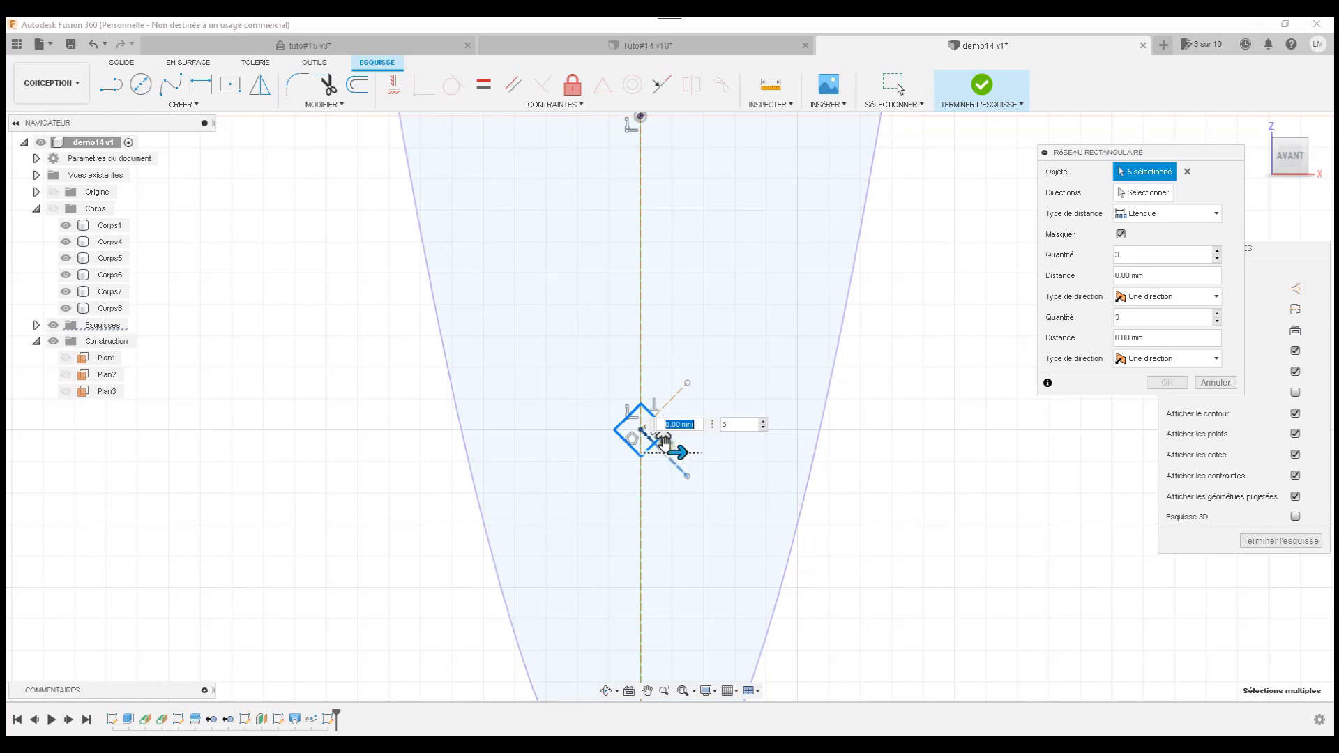
mouse_move(664, 440)
left_mouse_down()
mouse_move(662, 378)
mouse_move(662, 502)
mouse_move(661, 413)
mouse_move(664, 464)
mouse_move(663, 427)
mouse_move(663, 452)
mouse_move(708, 452)
mouse_move(675, 453)
left_mouse_up()
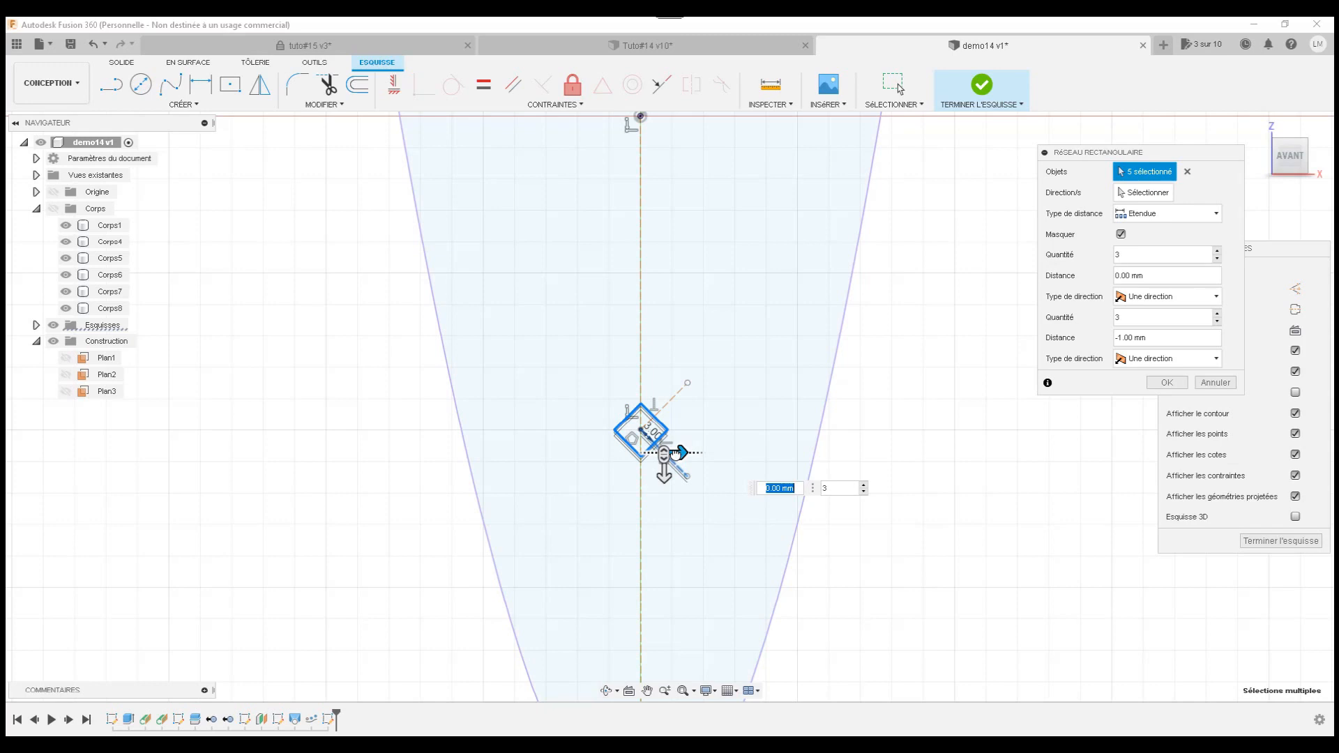
left_click_drag(681, 452, 760, 452)
left_click_drag(665, 473, 664, 531)
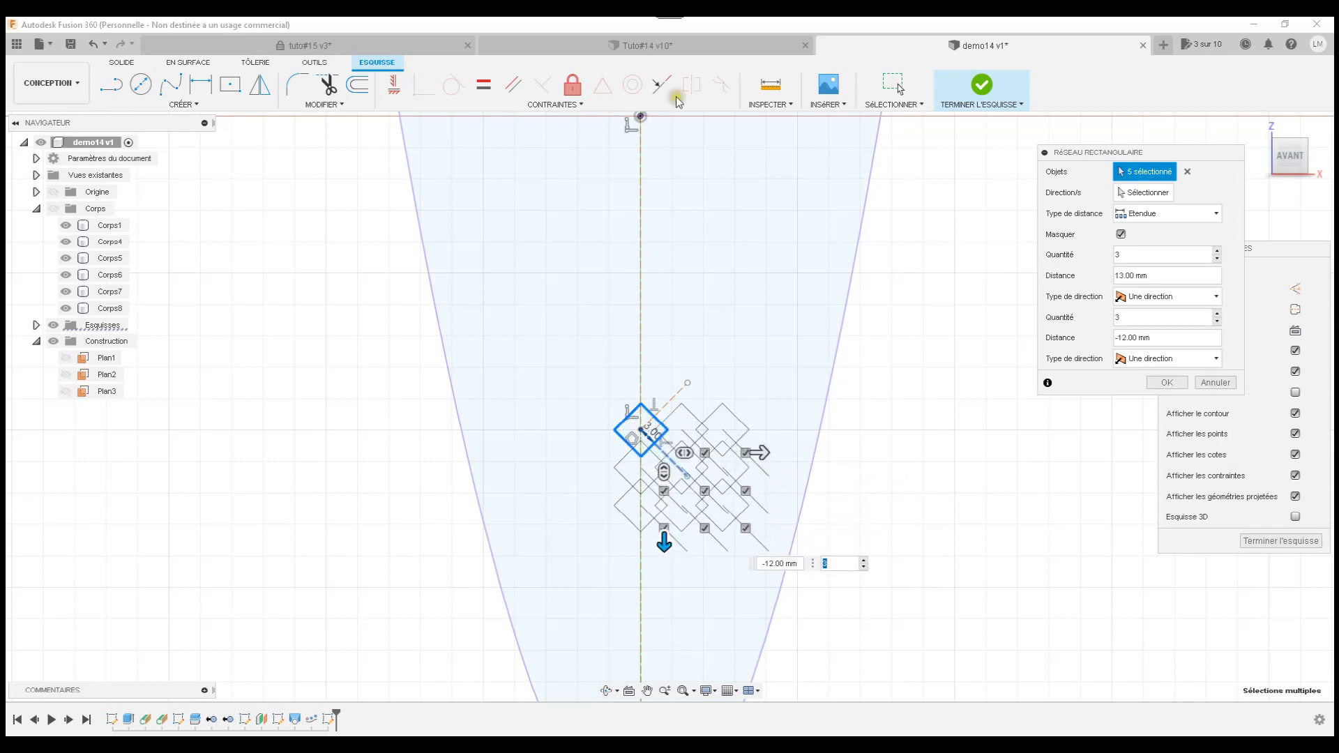
Switch briefly to the Tuto#14 document and back to demo14, and undo the horizontal-vertical rectangular pattern
mouse_move(651, 21)
left_click(514, 44)
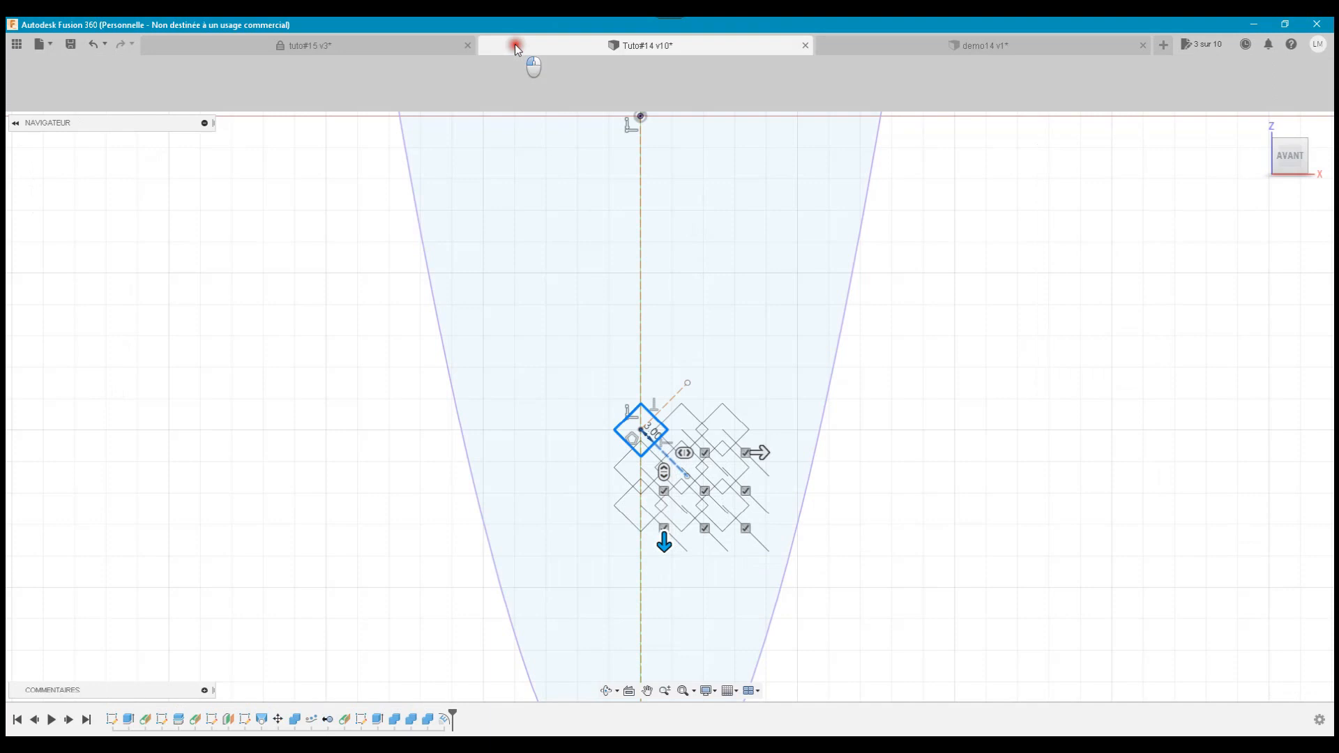
left_click(939, 44)
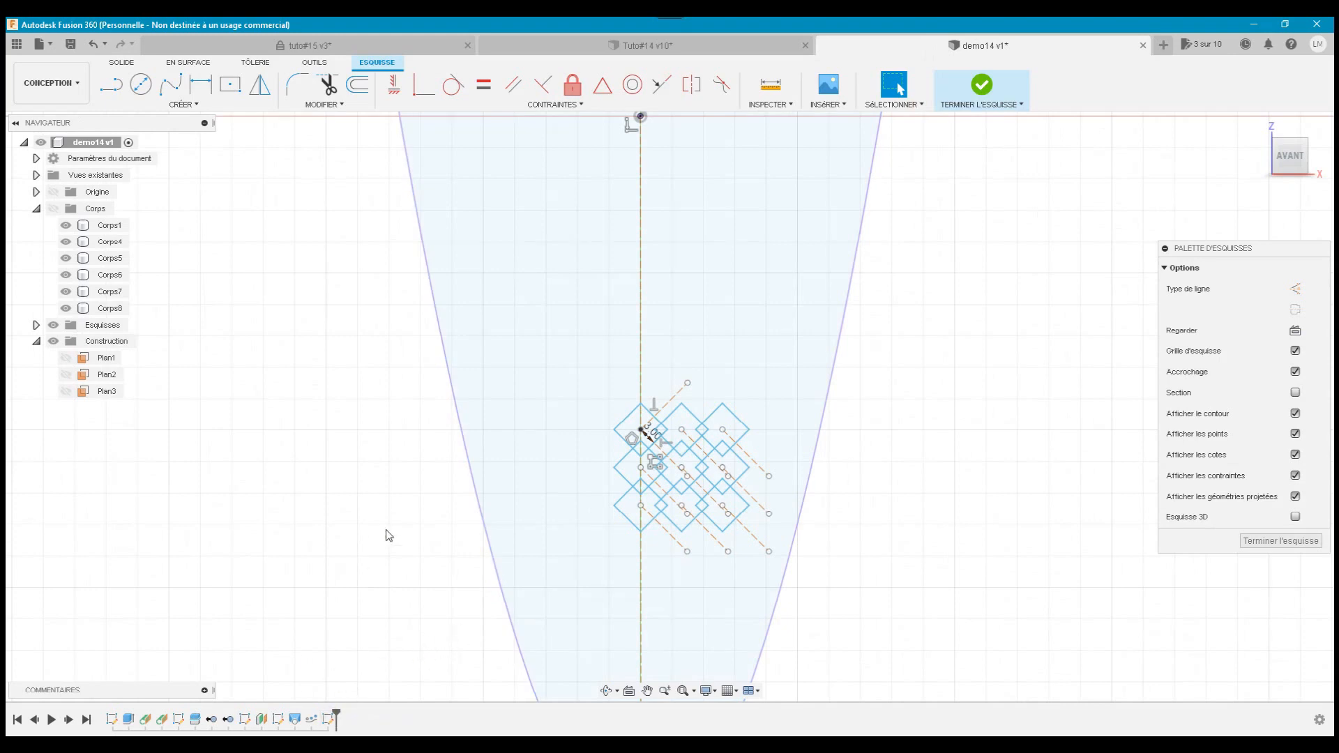
left_click(95, 48)
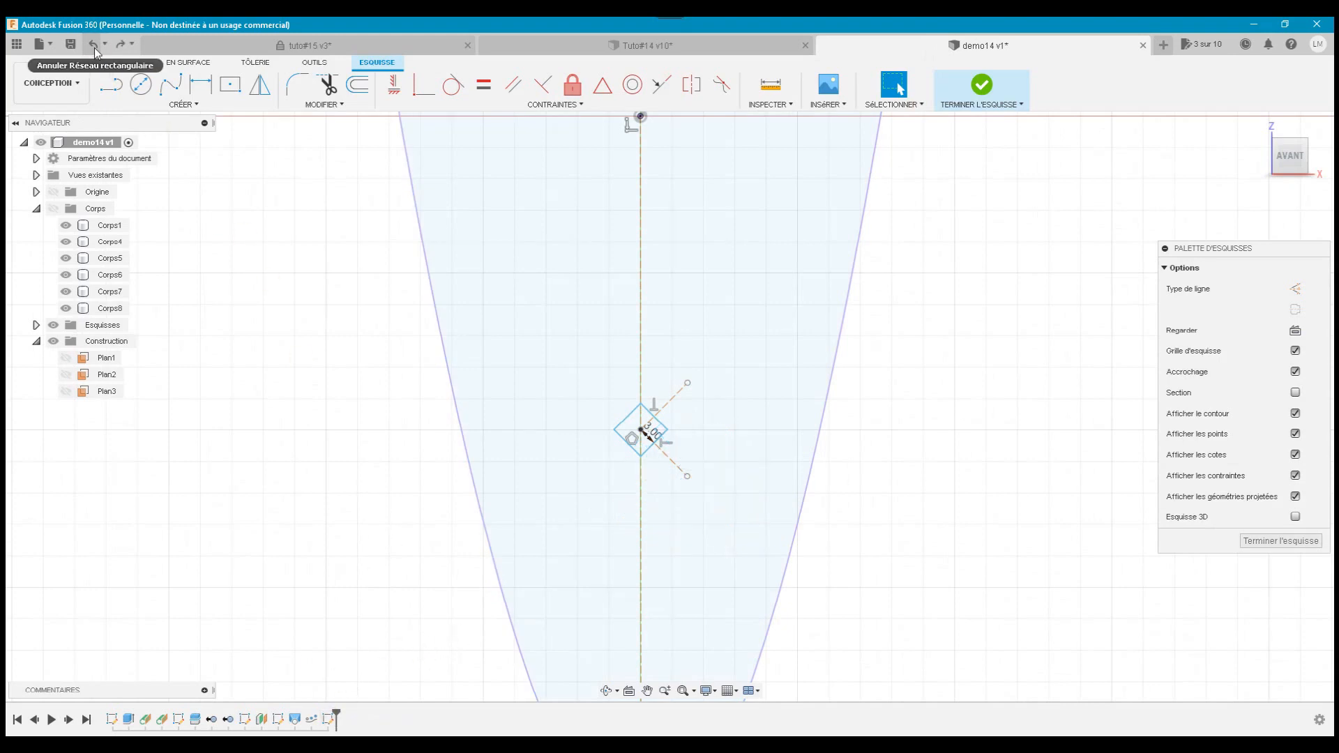
Set up a rectangular sketch pattern of the diamond's four sides, with the two diagonal construction lines as directions
left_click(205, 106)
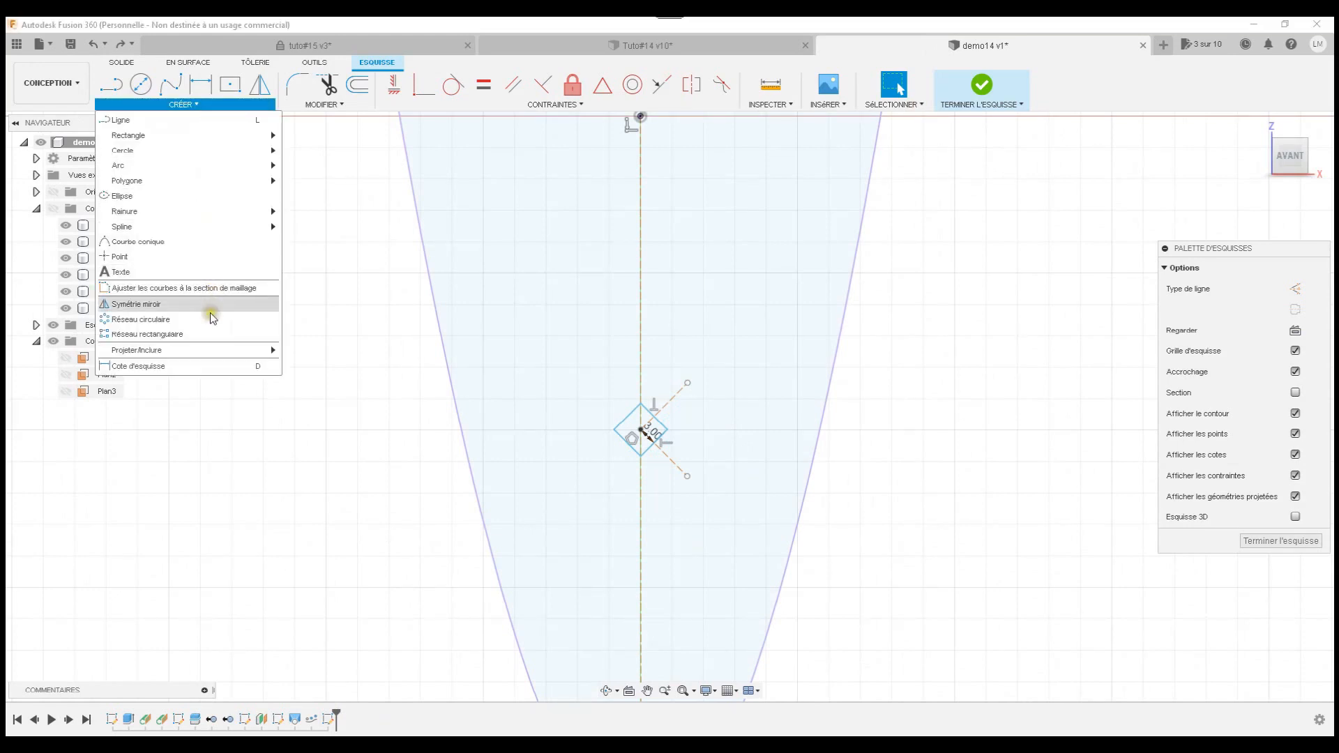
left_click(210, 334)
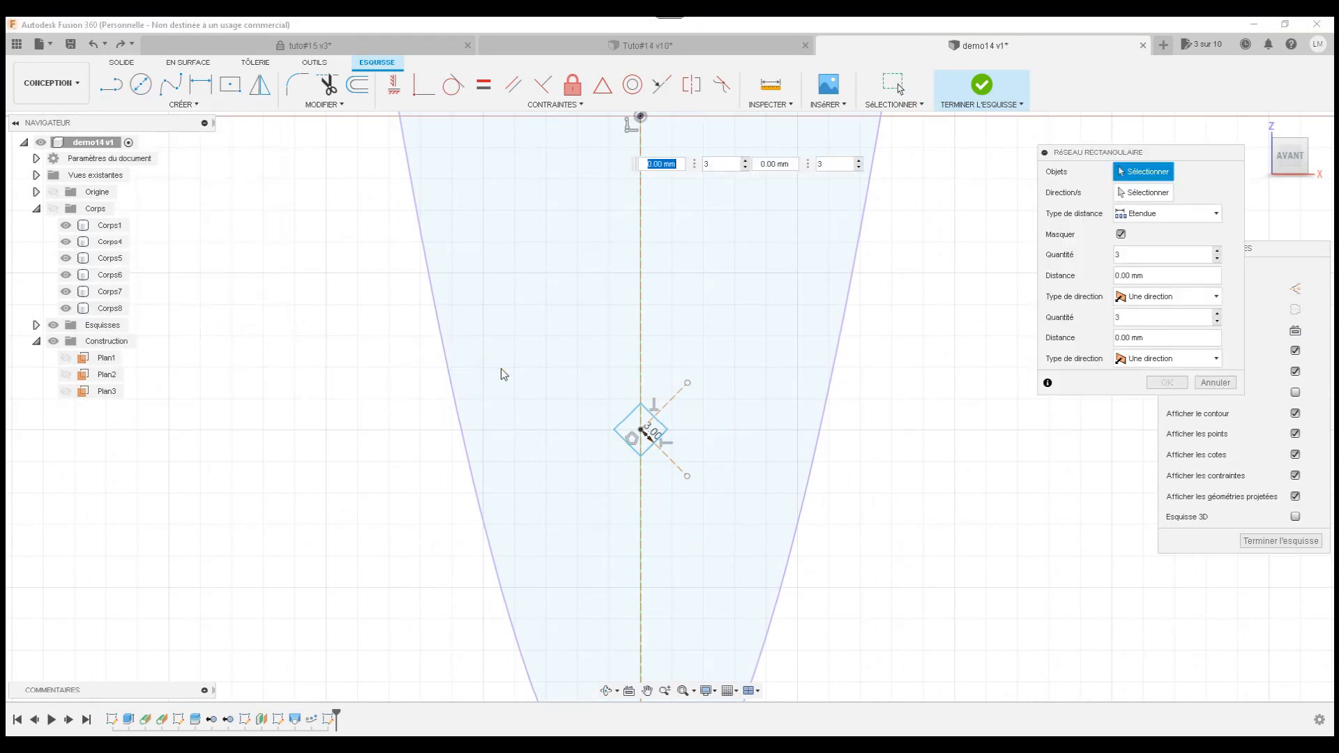
double_click(625, 416)
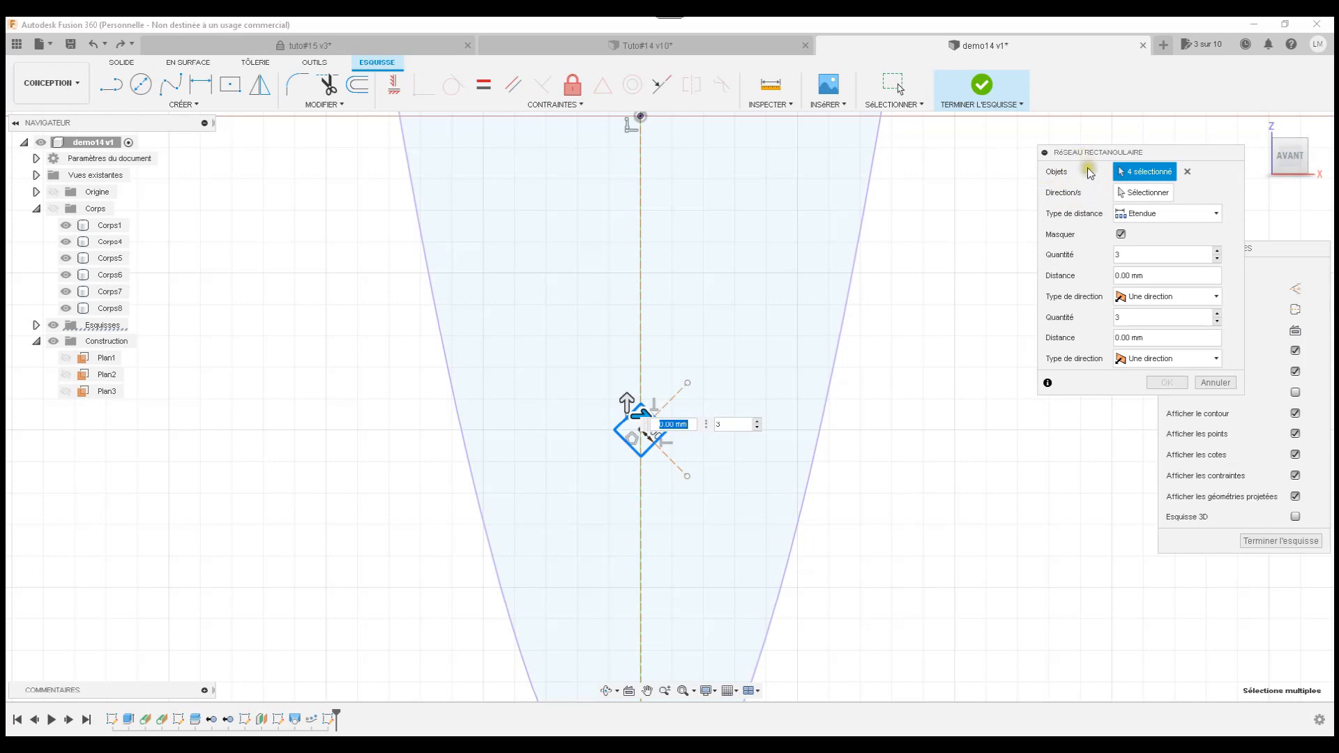
left_click(1104, 203)
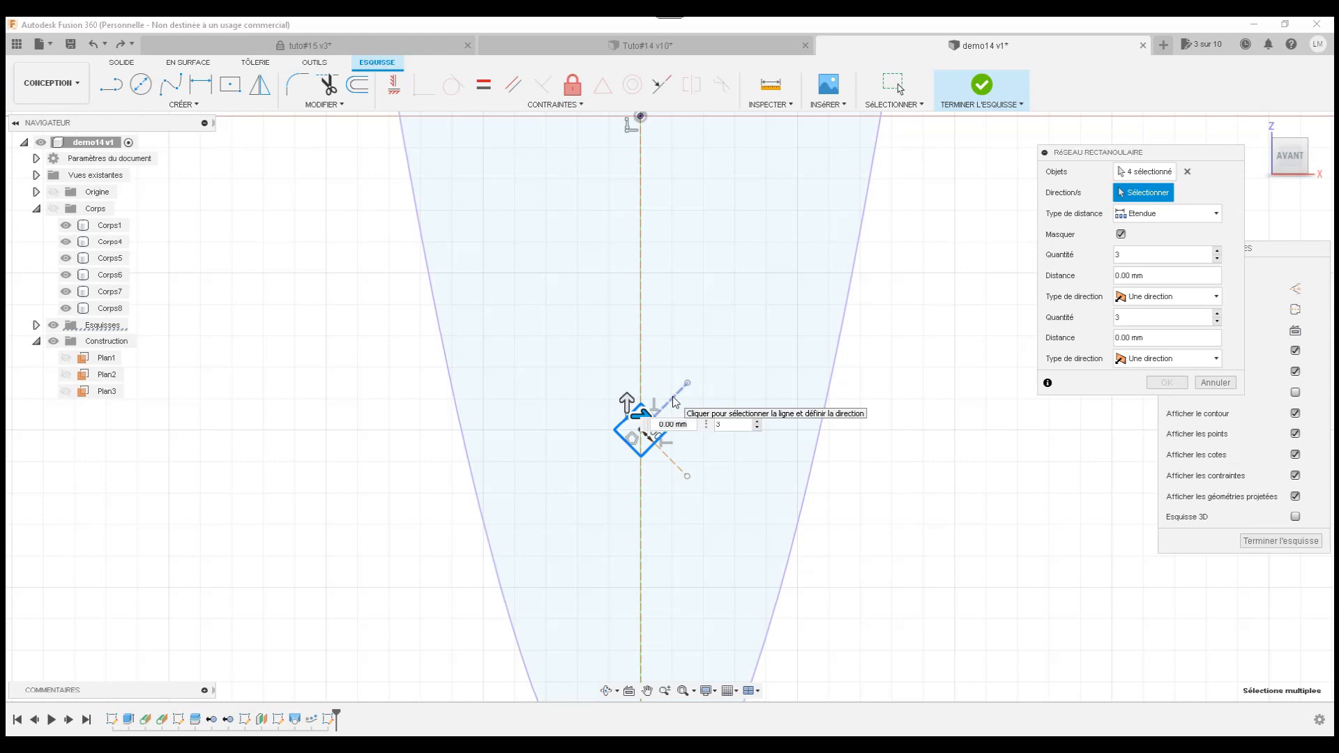
left_click(672, 463)
left_click(672, 465)
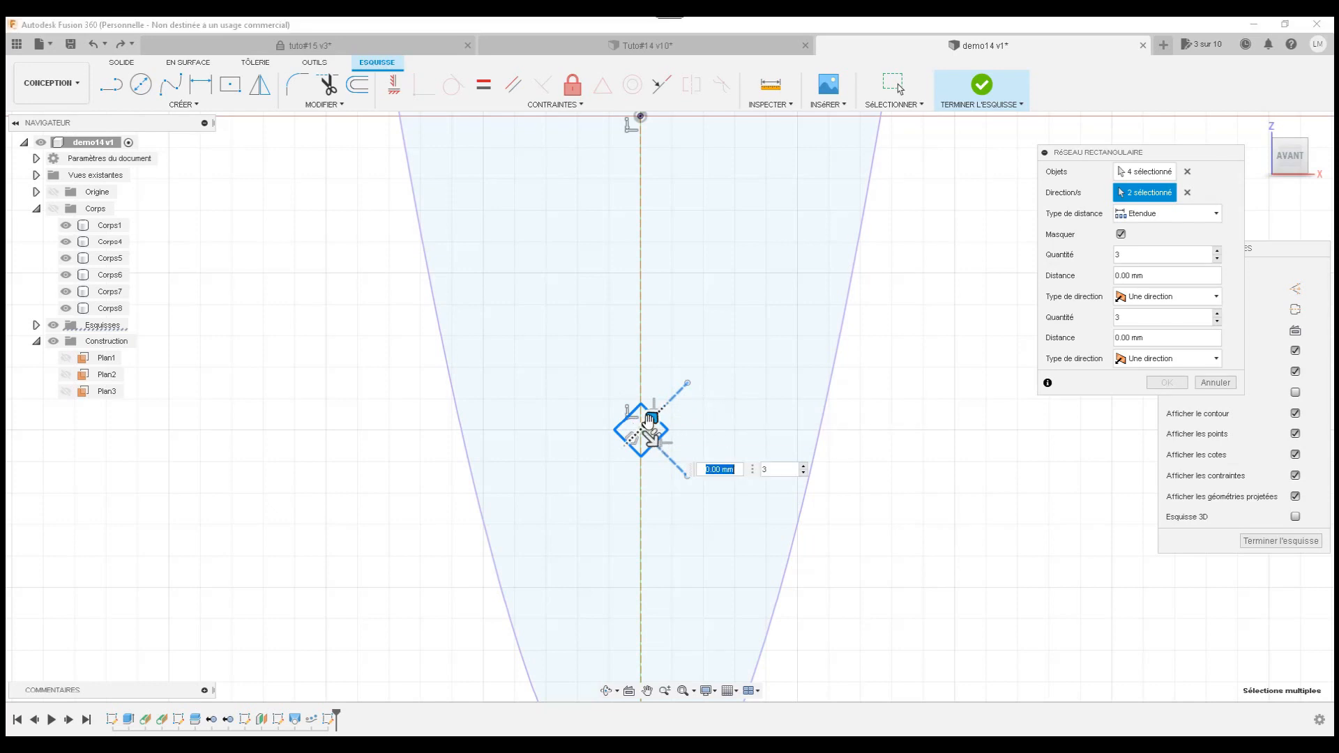
mouse_move(650, 418)
left_mouse_down()
mouse_move(692, 382)
mouse_move(645, 430)
mouse_move(724, 353)
mouse_move(645, 430)
left_mouse_up()
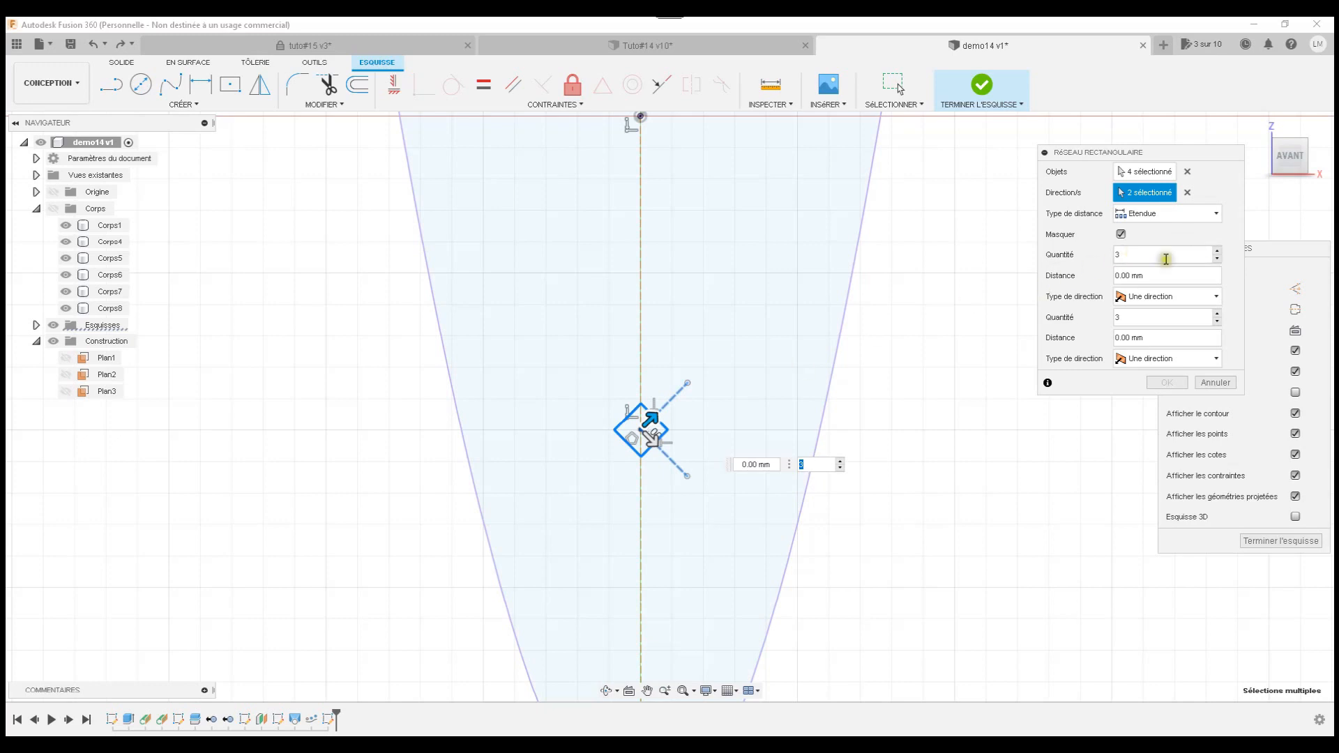
Make the pattern's first direction symmetric, with a quantity of 3 and a distance of 12 mm
left_click(1135, 300)
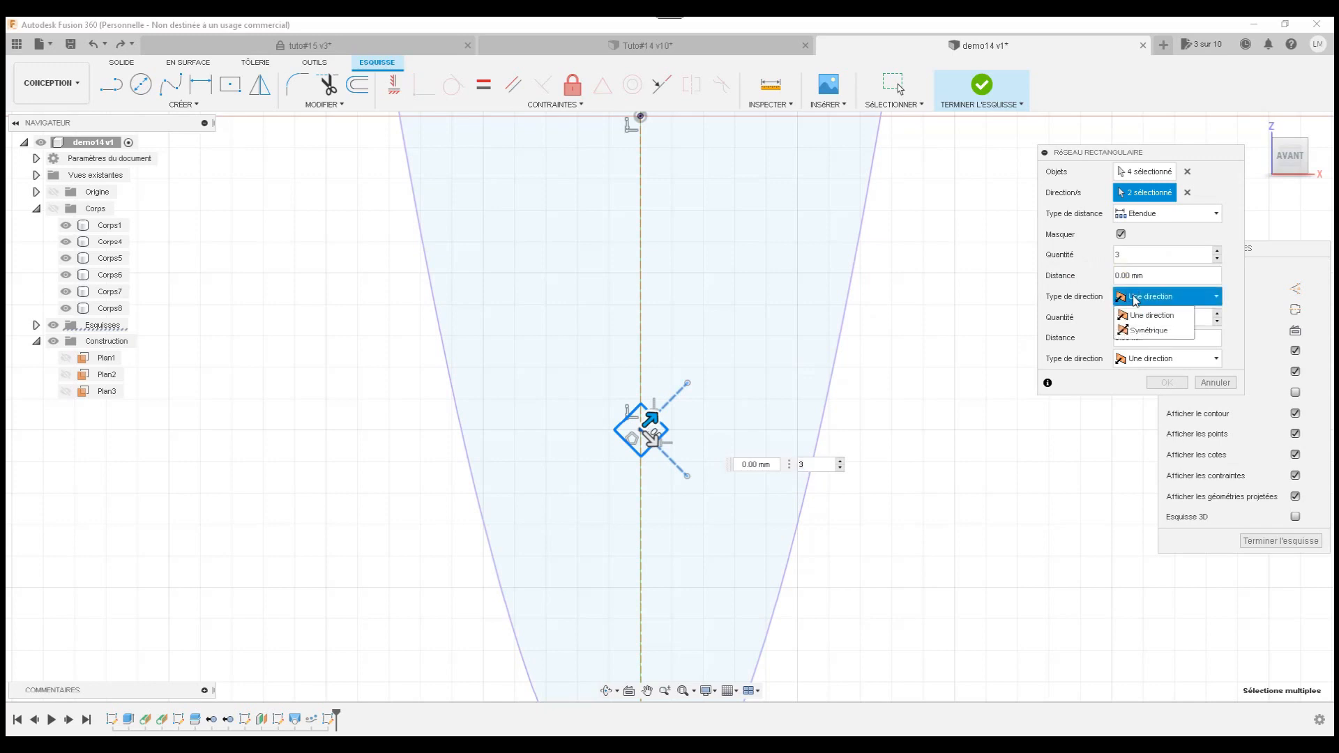
left_click(1135, 330)
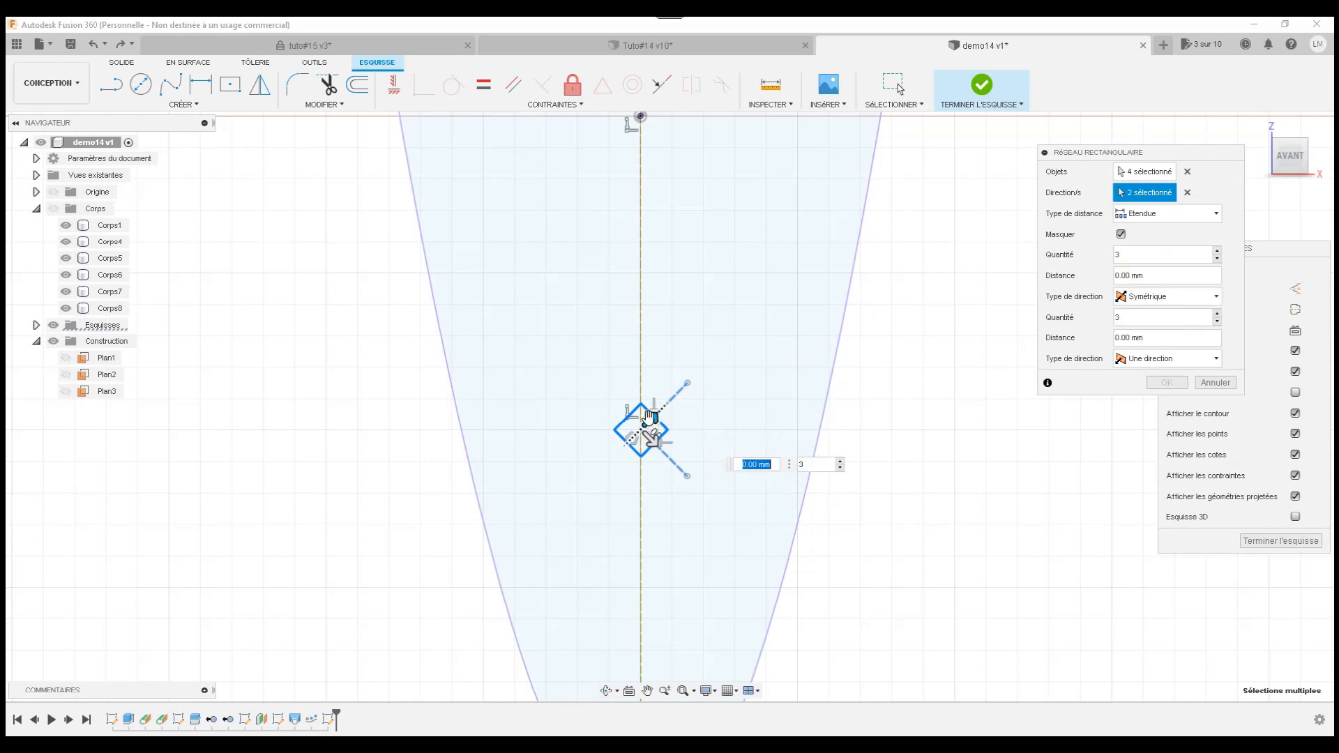
left_click_drag(649, 417, 709, 377)
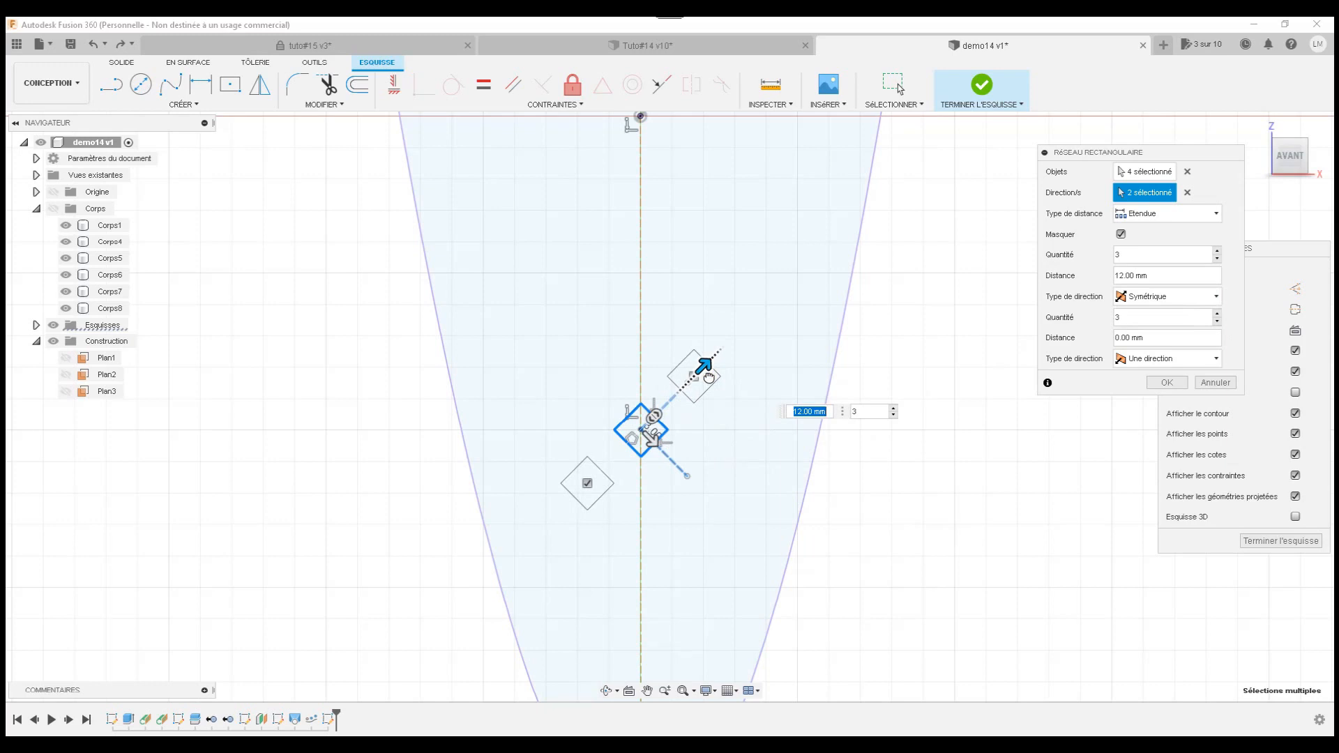
key("Tab")
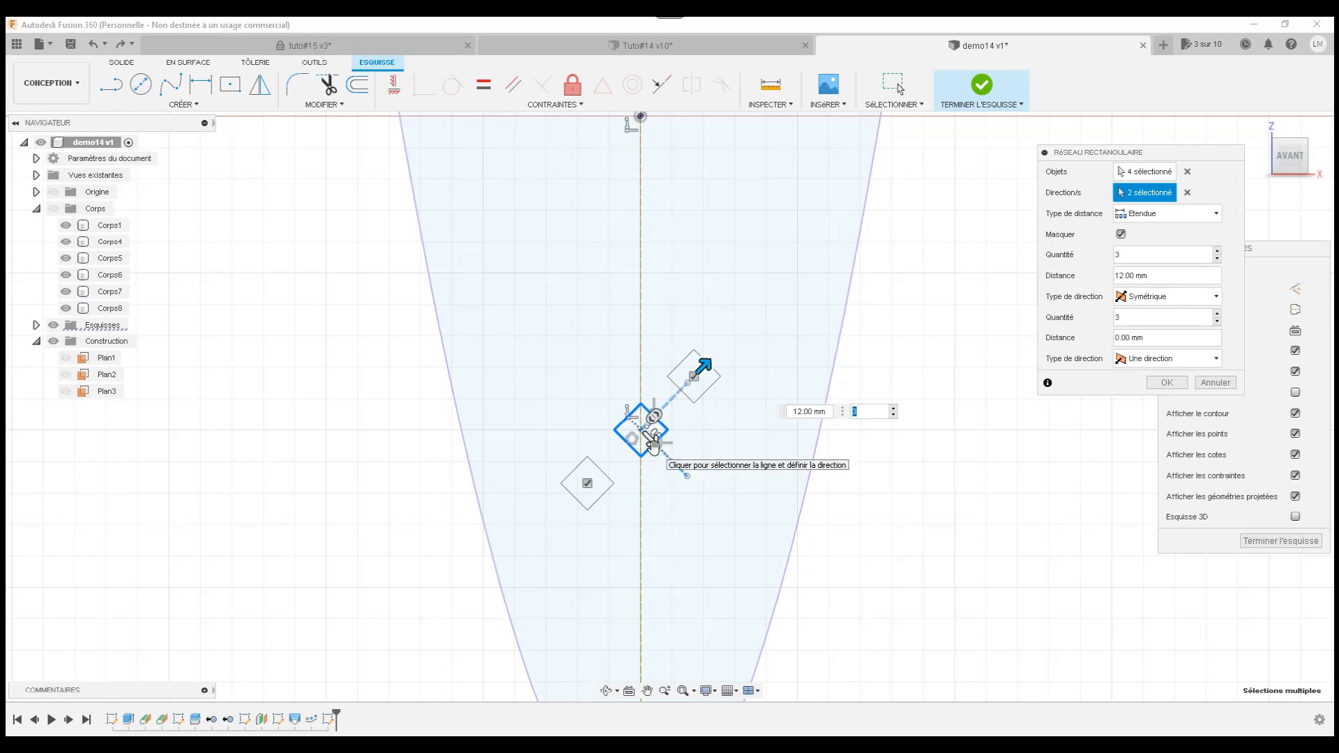
Make the second direction symmetric with a quantity of 3 and a distance of 12 mm, and create the pattern
left_click(1148, 359)
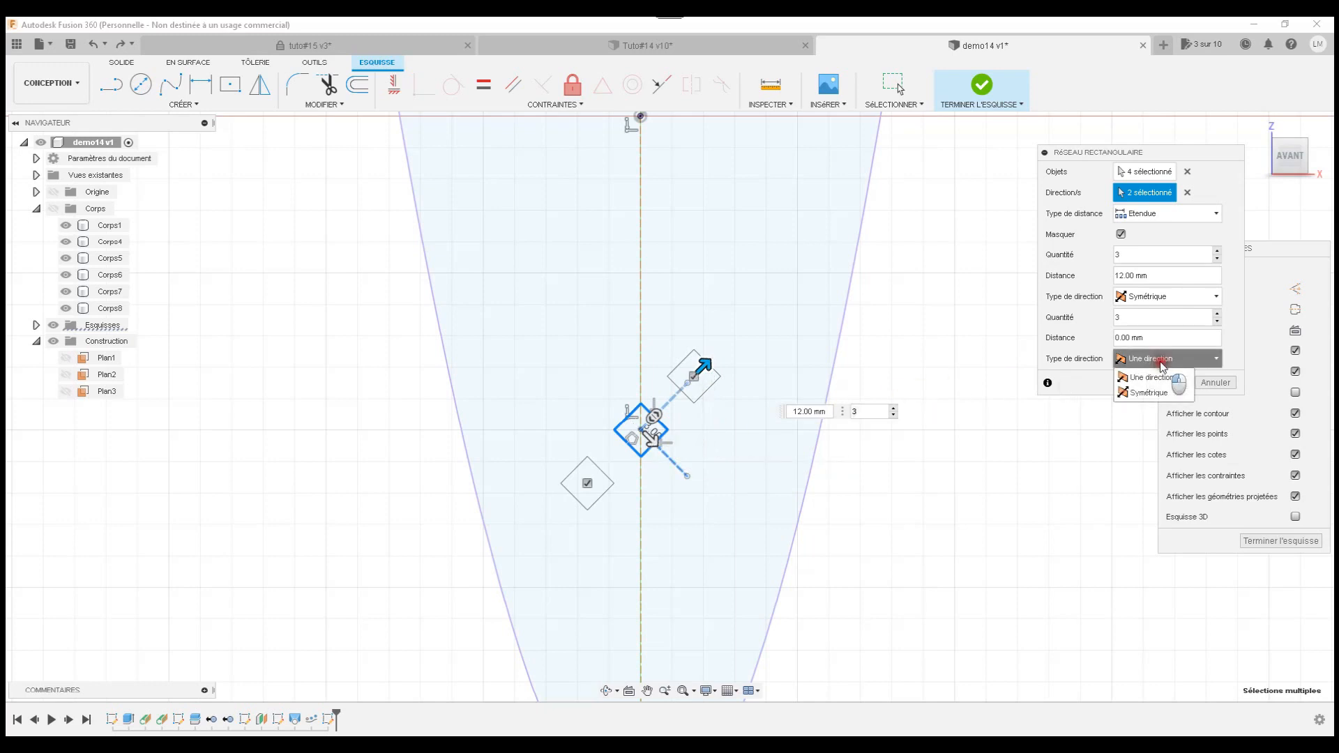
left_click(1147, 393)
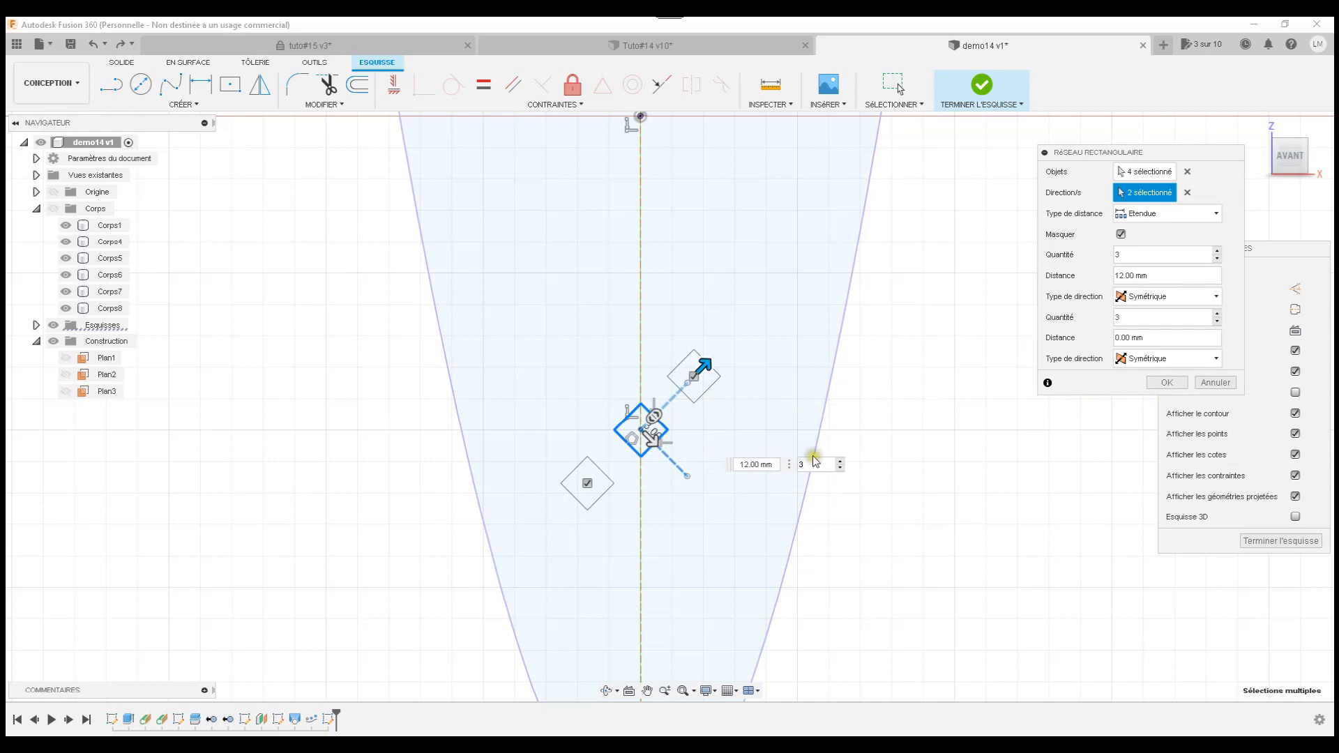
left_click_drag(653, 437, 711, 490)
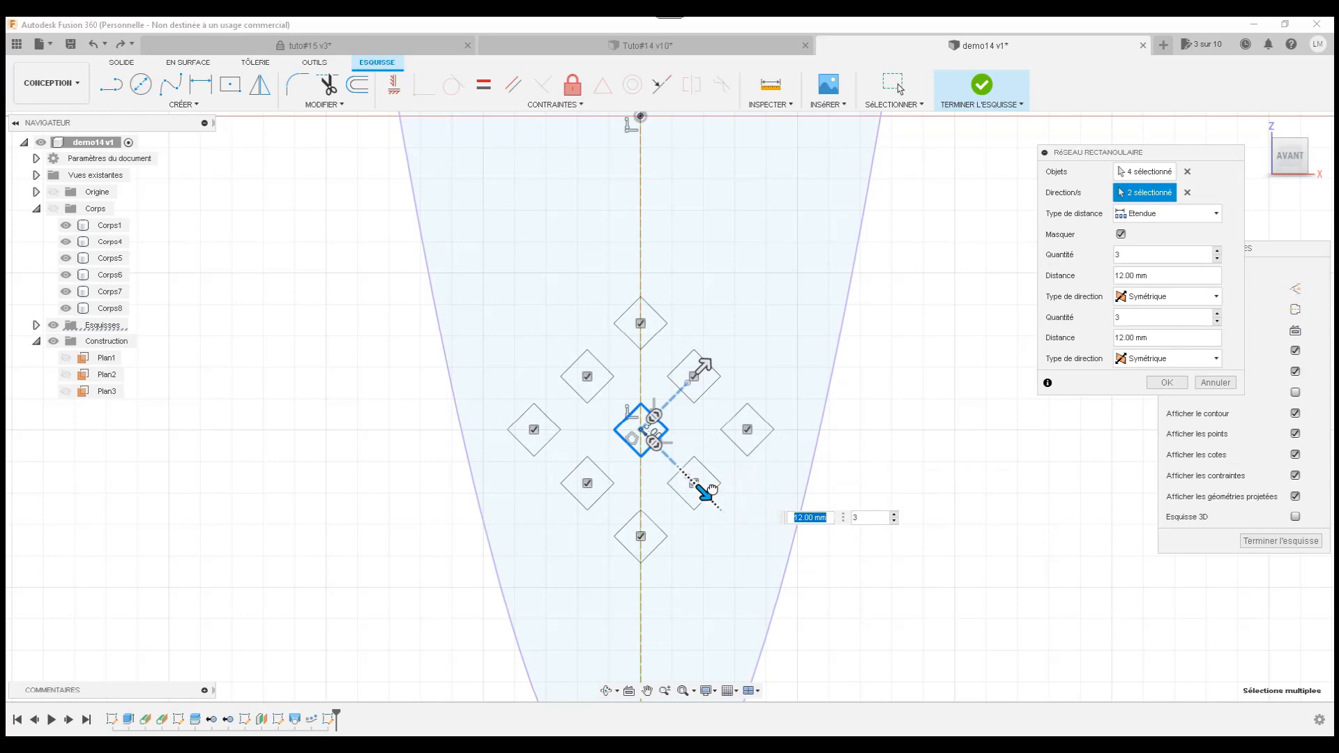
key("Tab")
left_click(1162, 385)
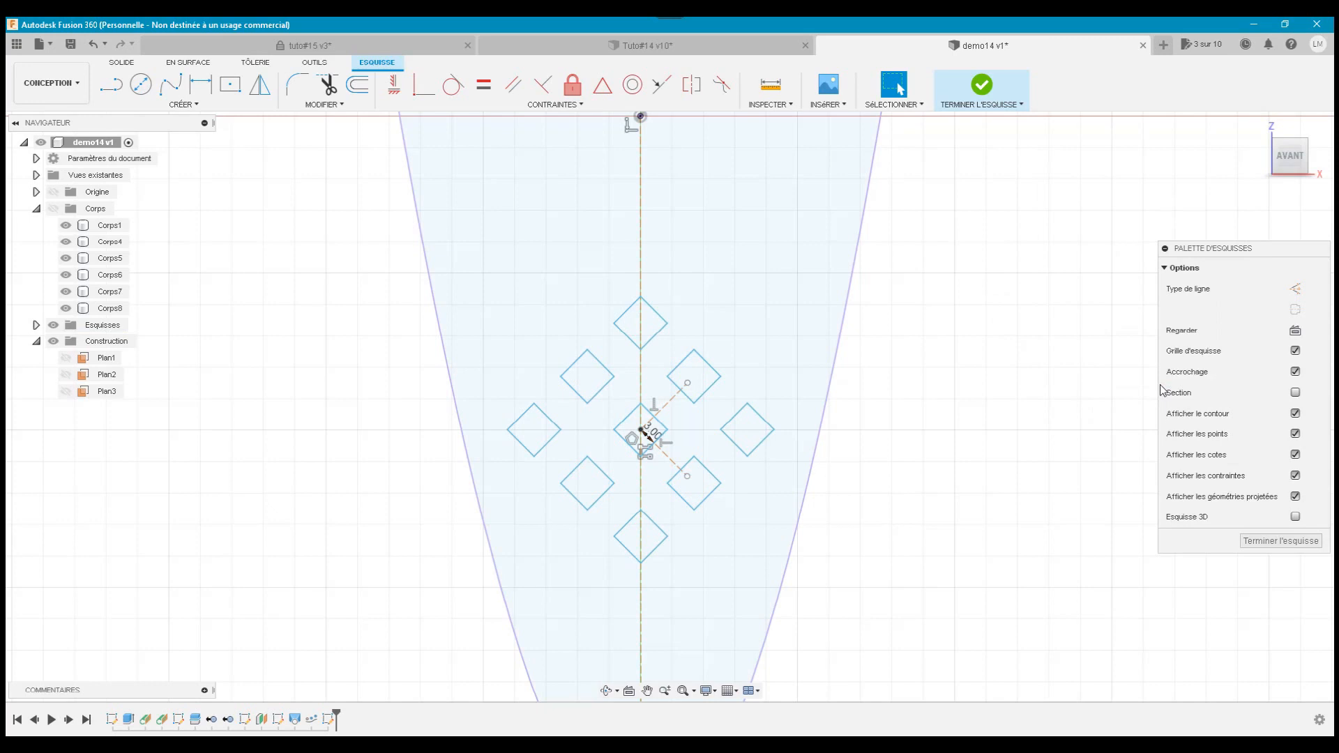
Hide the sketch constraints and show the bodies again behind the diamond pattern
left_click(1297, 476)
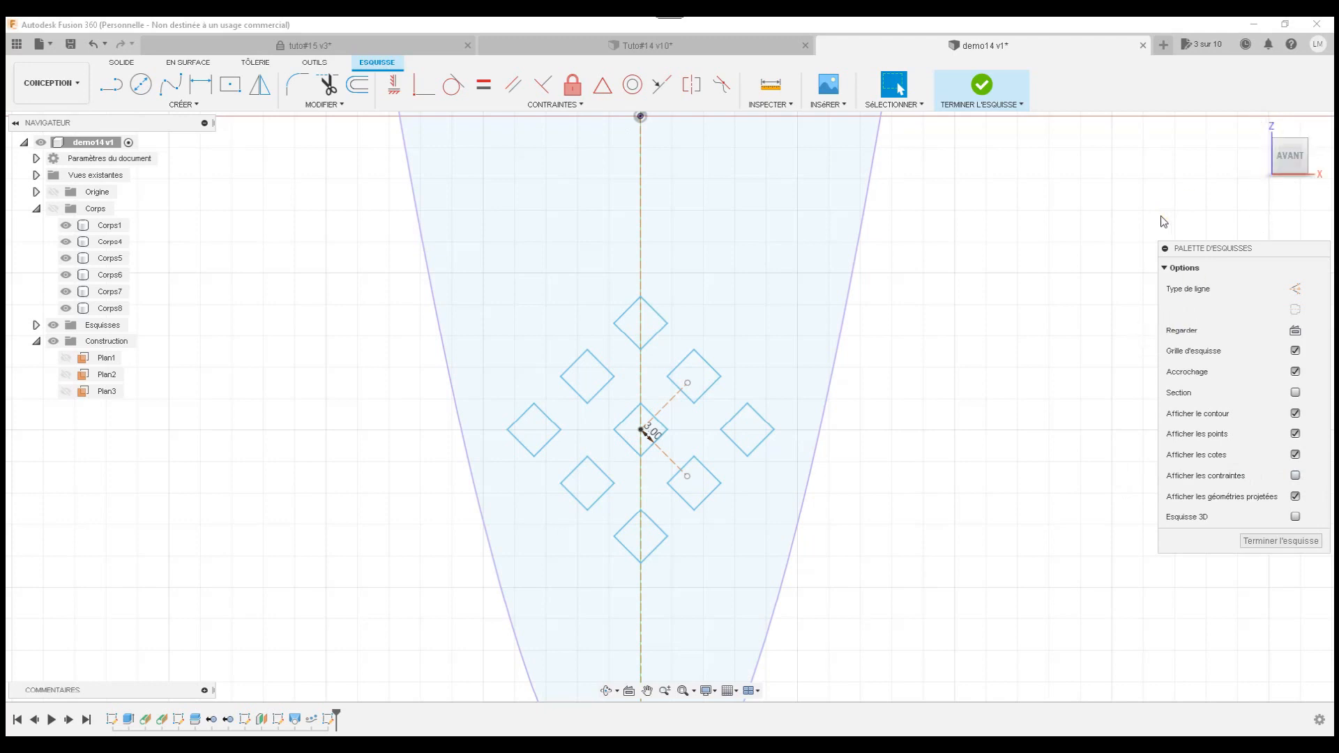
left_click(53, 210)
left_click(53, 209)
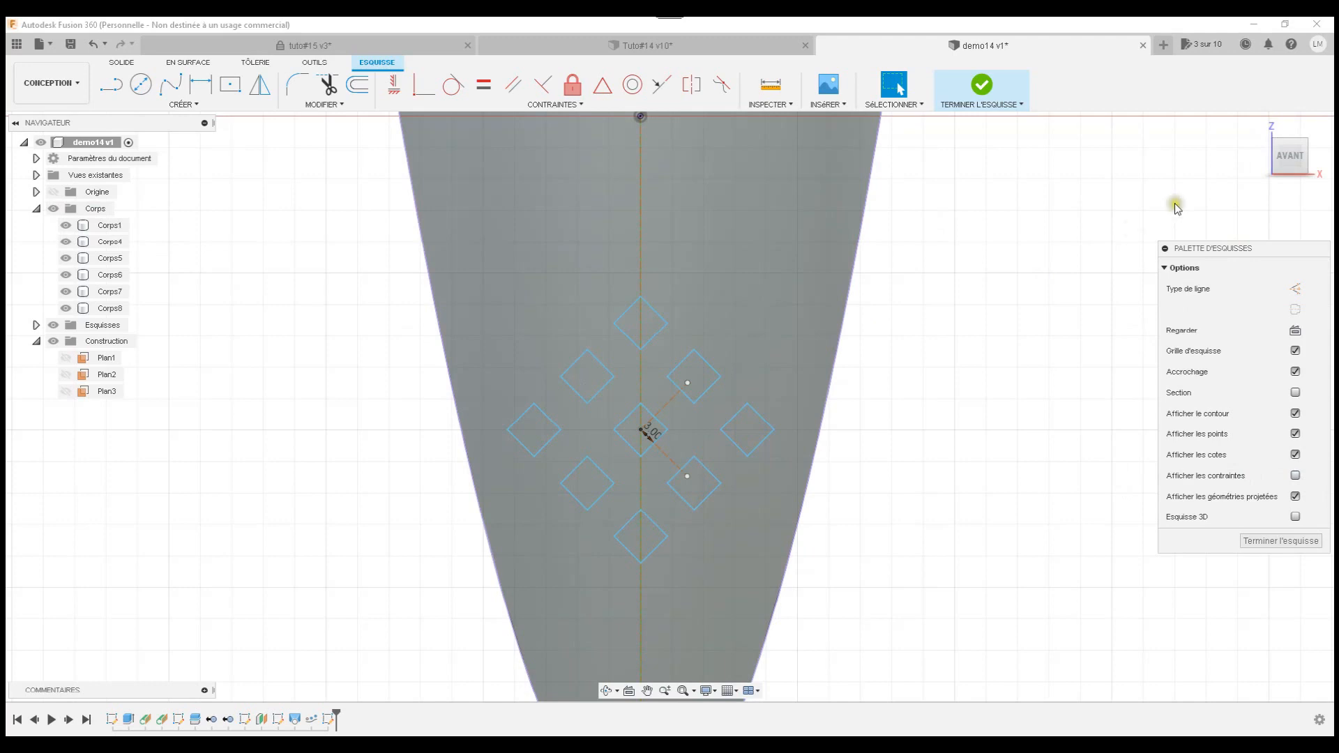
Finish the diamond pattern sketch with the plate viewed in 3D
left_click(1259, 126)
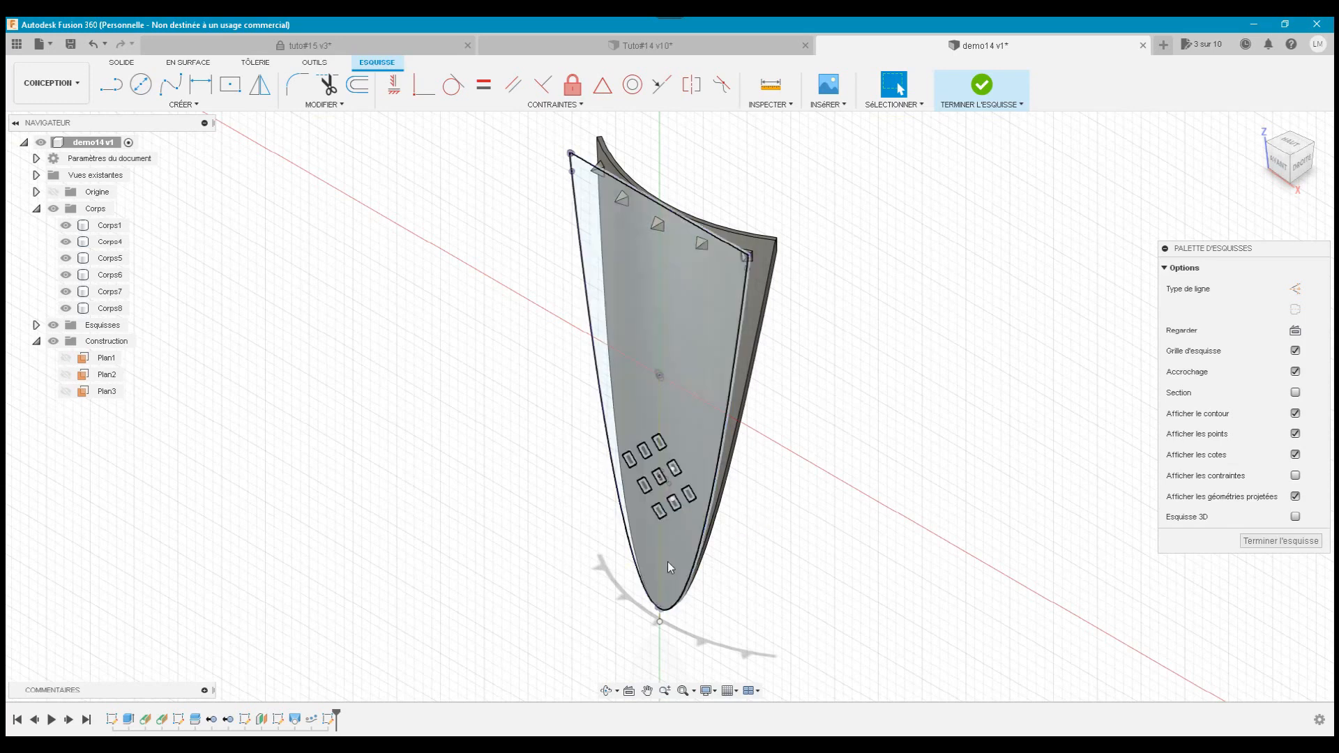
left_click(1107, 518)
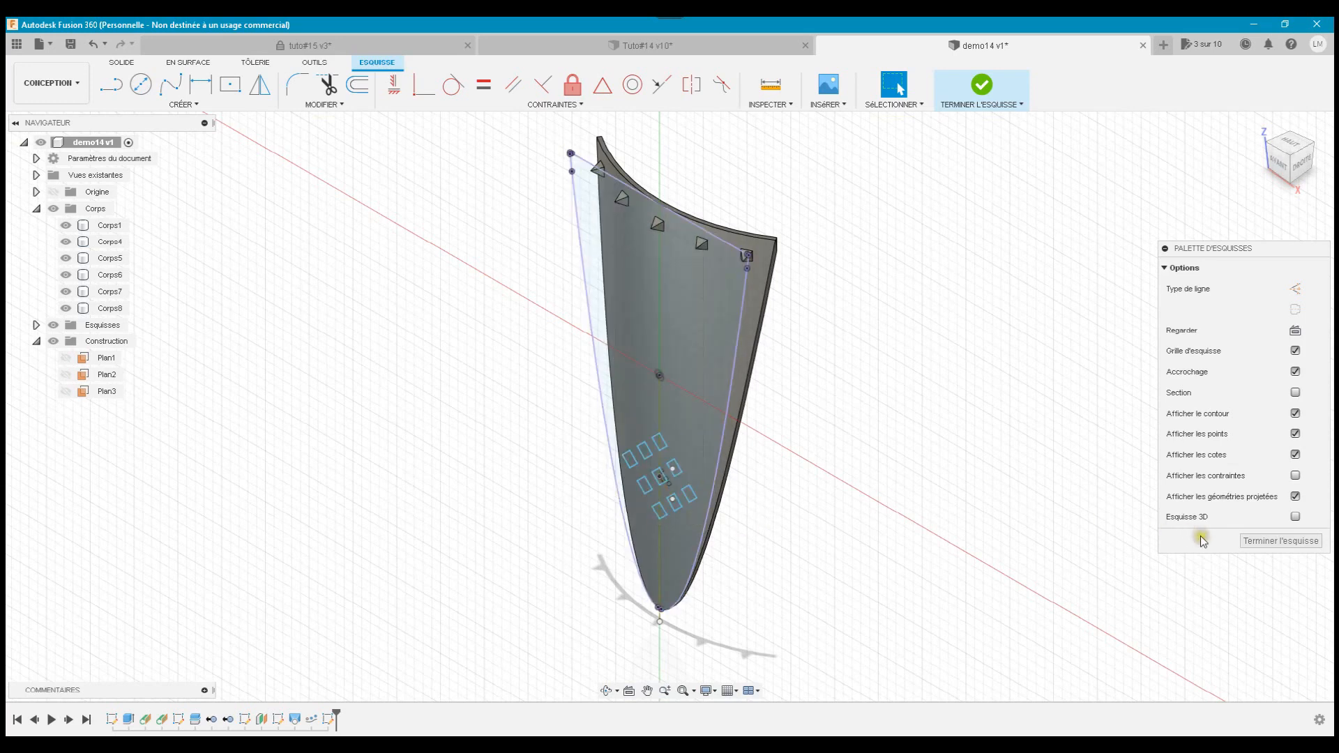
left_click(1268, 545)
left_click(492, 548)
Cut all nine diamond profiles through the curved plate with an extrusion distance of -60 mm
left_click(112, 85)
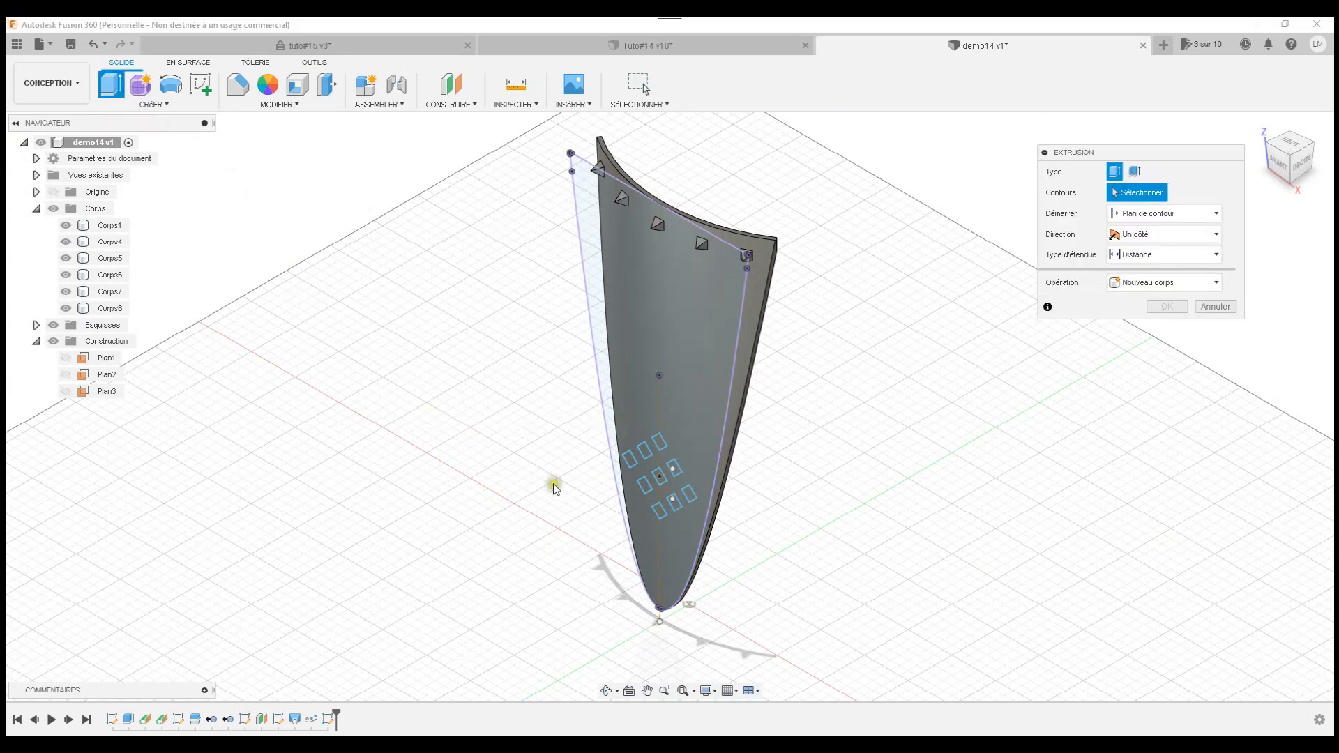
scroll(604, 523, "up", 3)
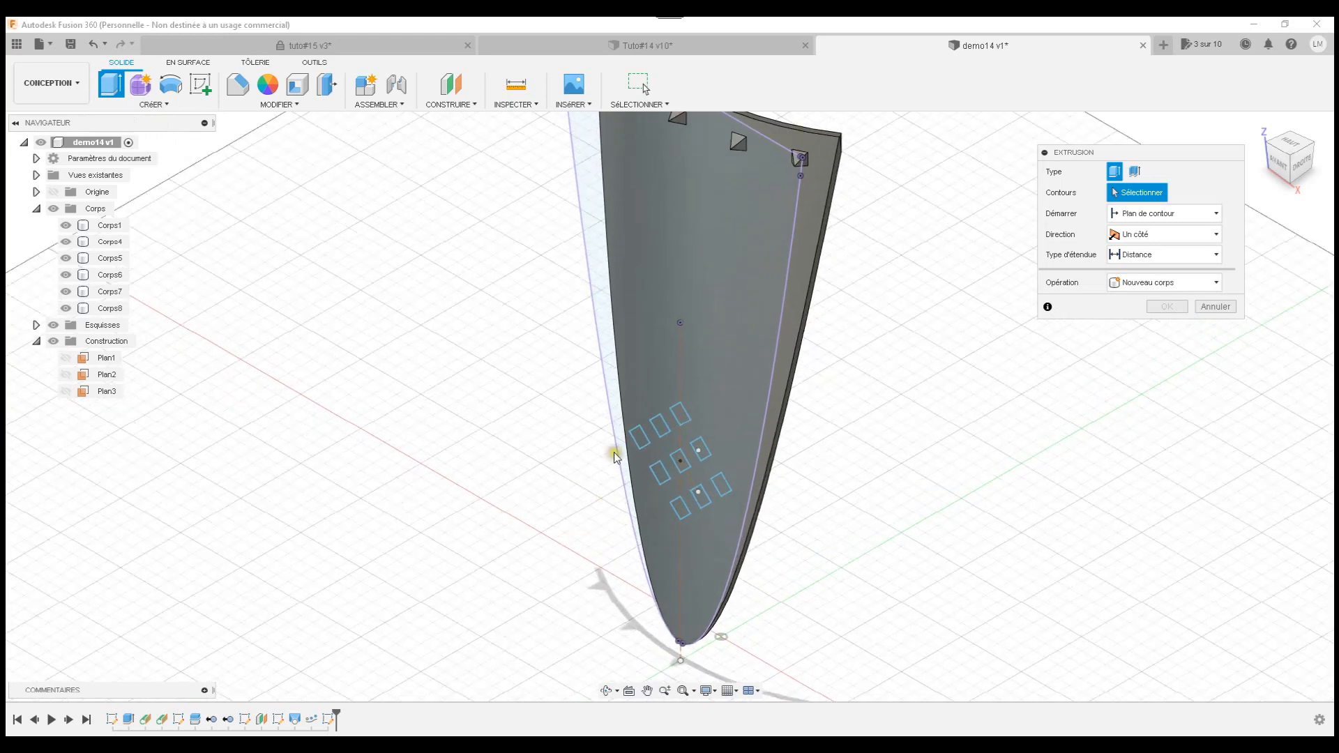
left_click(638, 438)
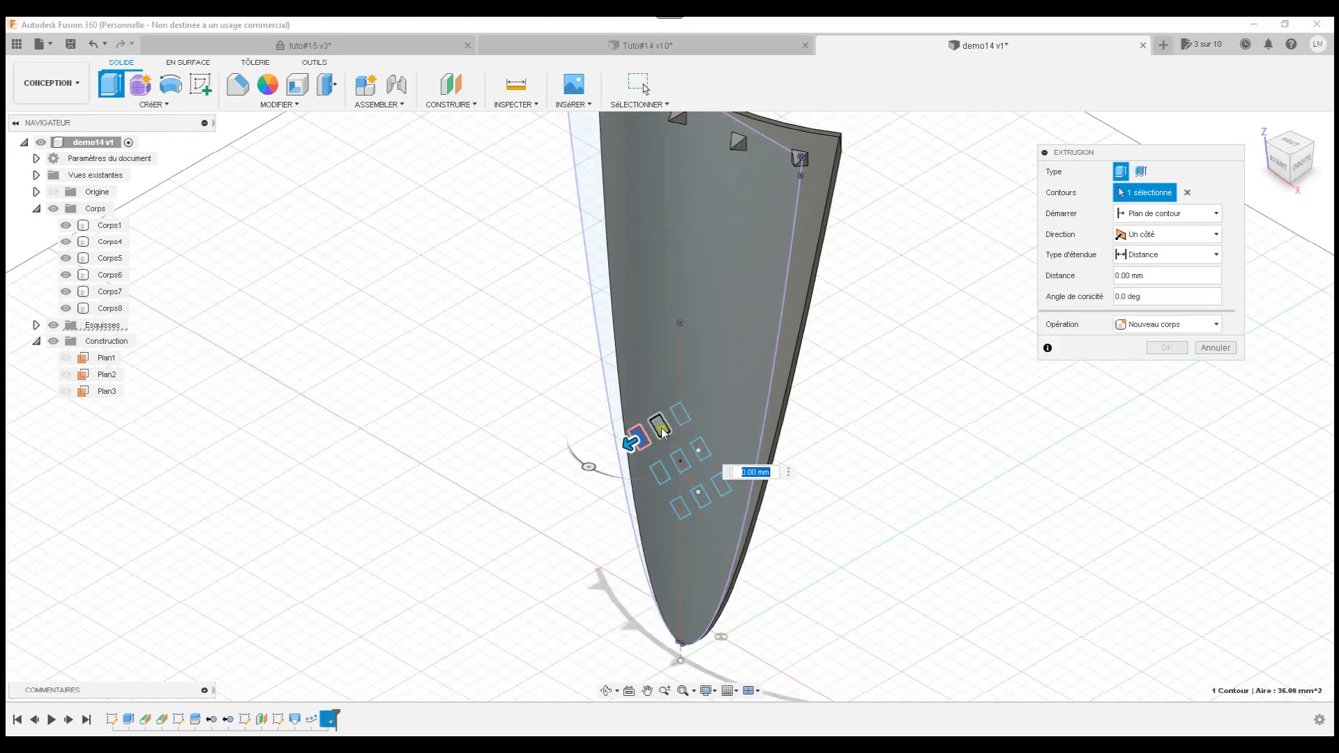
left_click(682, 416)
left_click(682, 415)
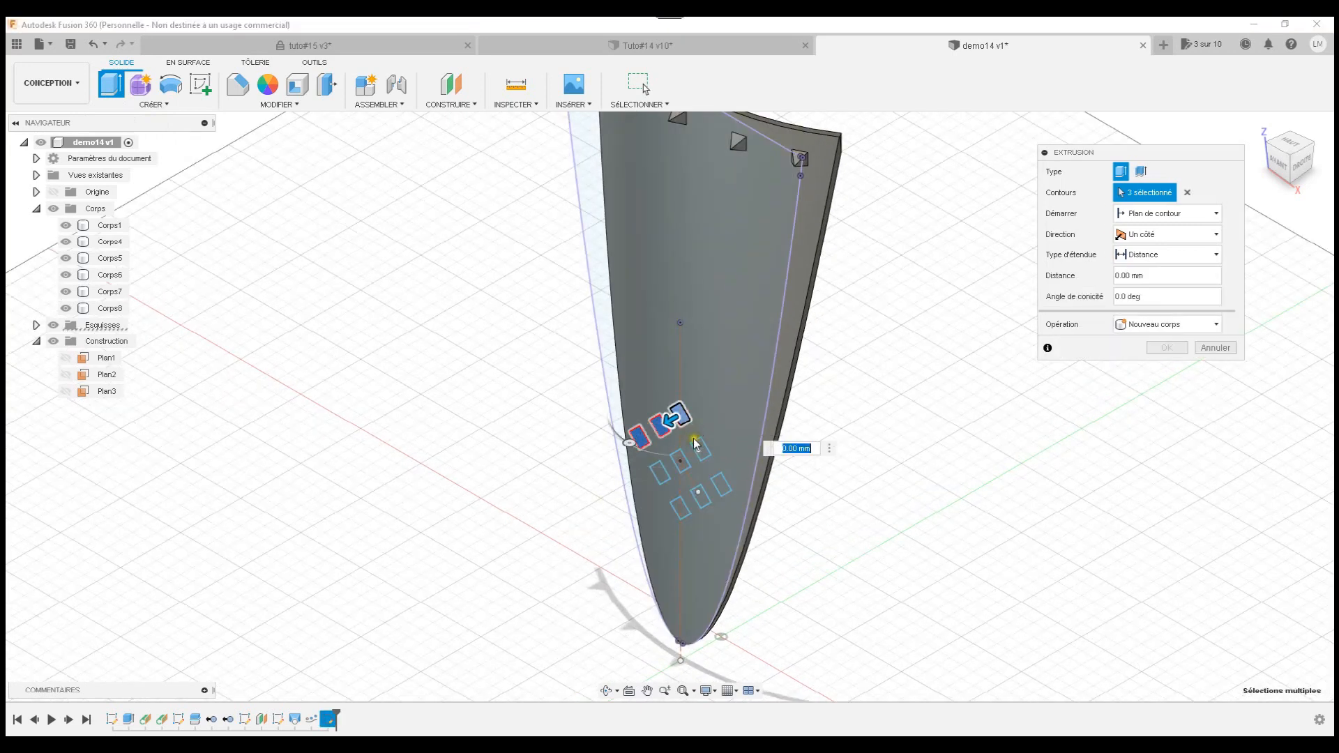
left_click(701, 450)
left_click(678, 460)
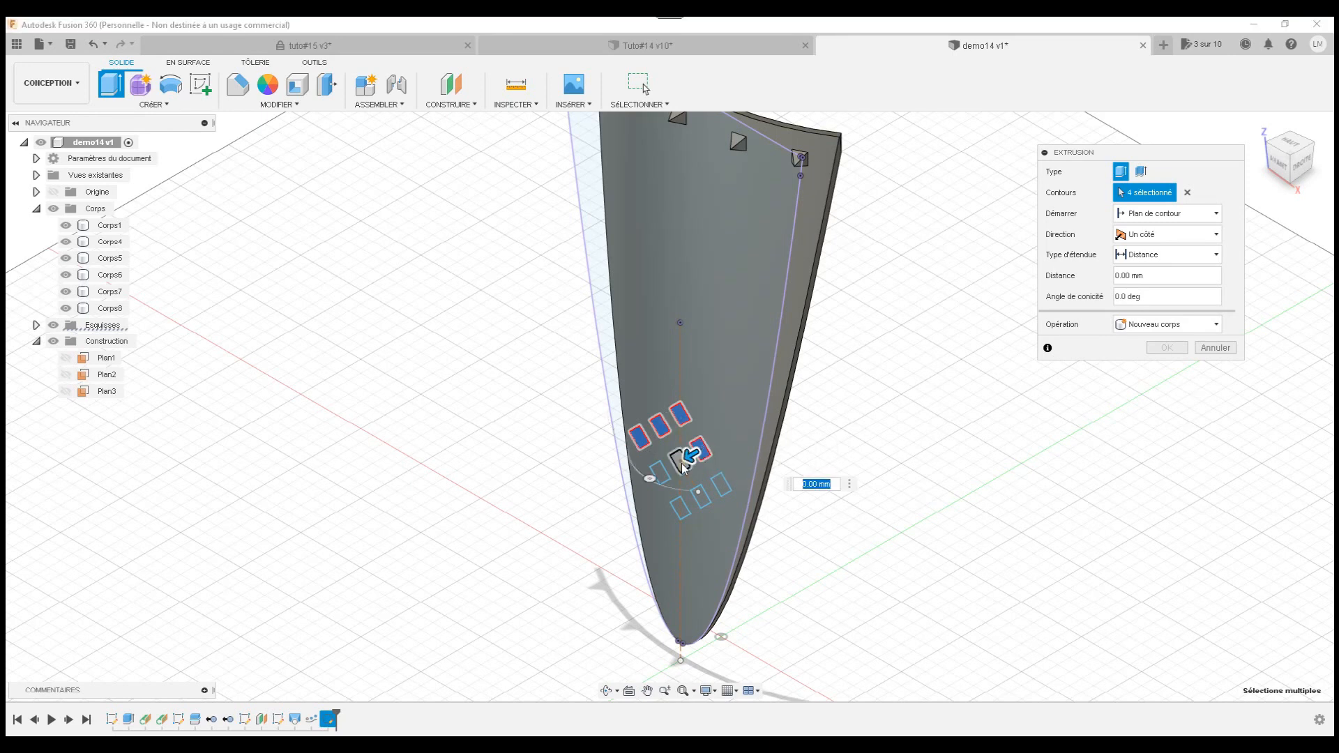
left_click(662, 469)
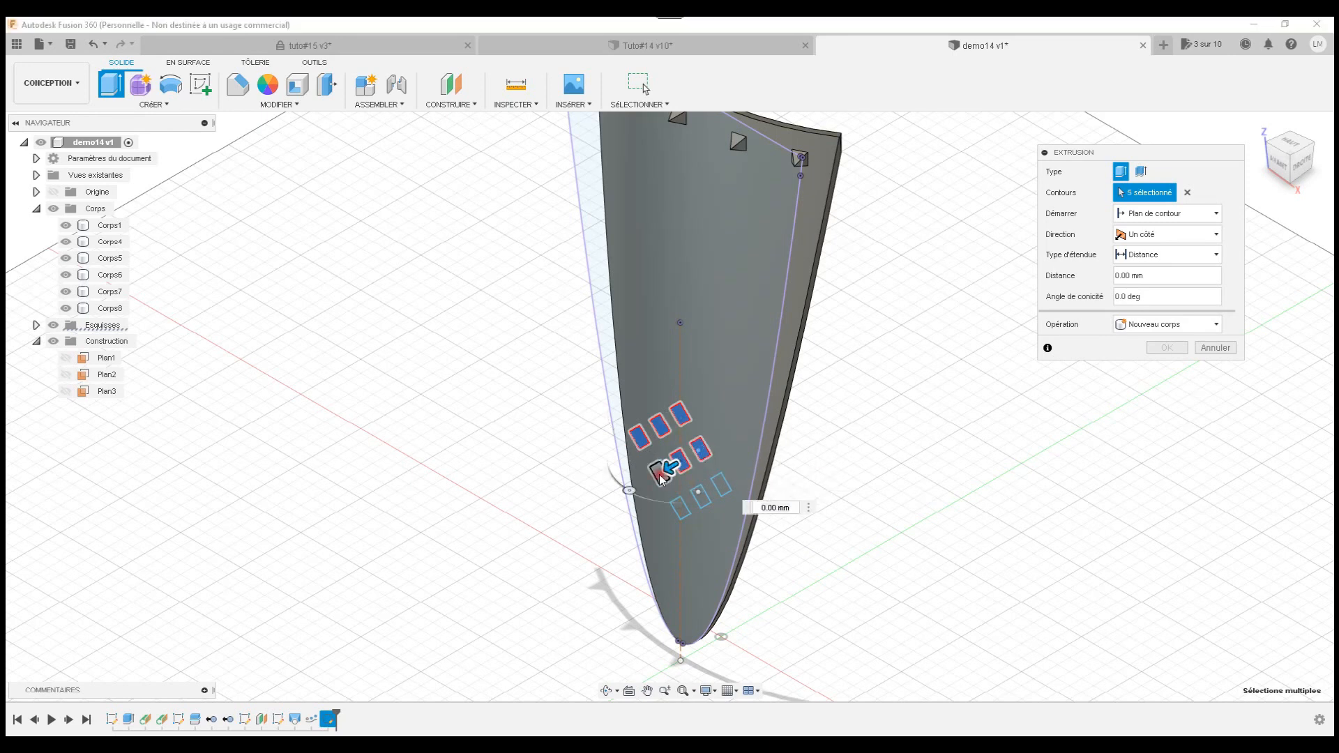
left_click(678, 509)
left_click(699, 497)
left_click(717, 489)
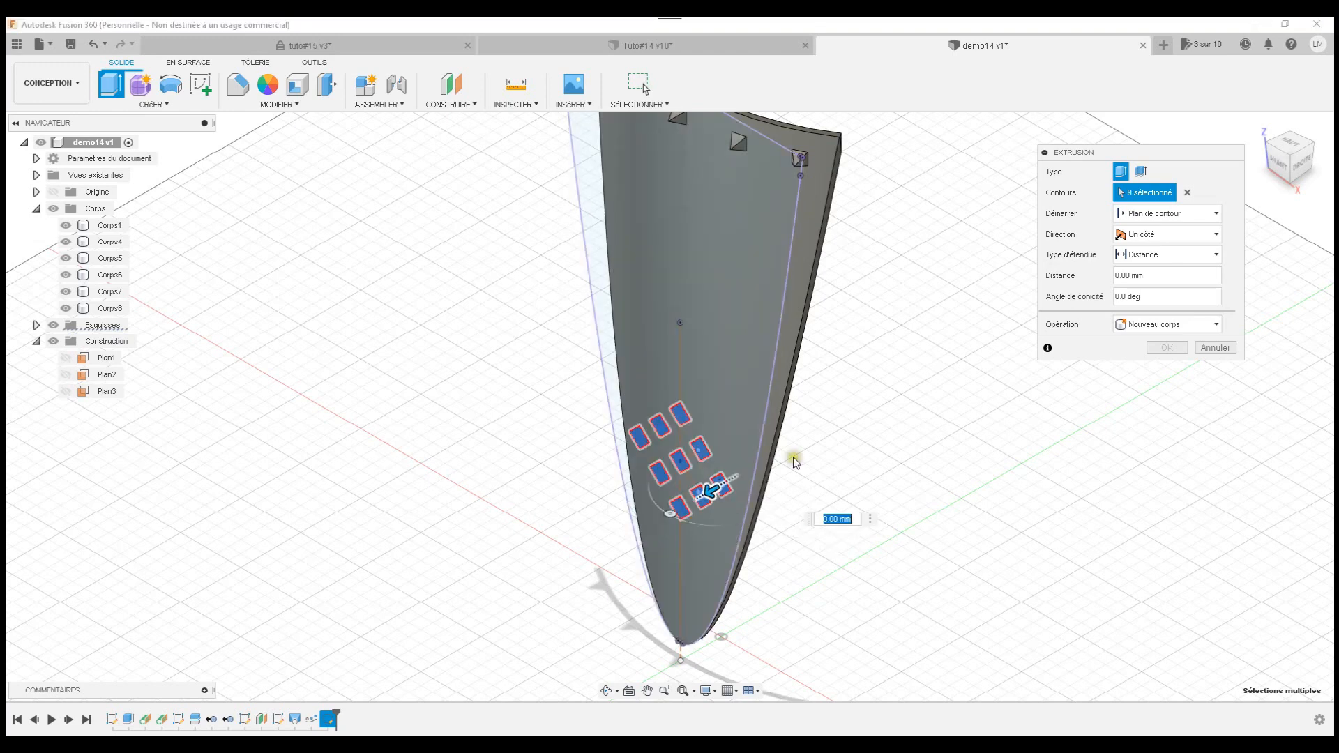
left_click(1139, 325)
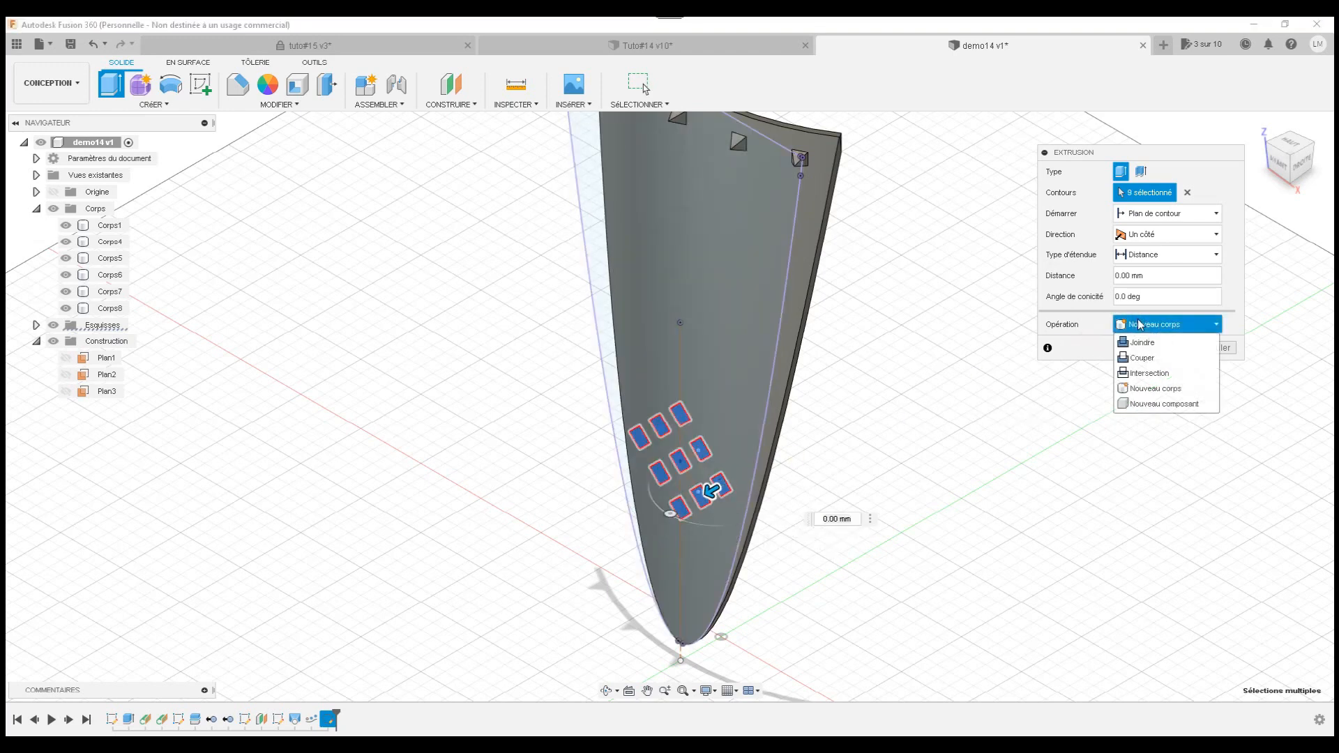
left_click(1144, 358)
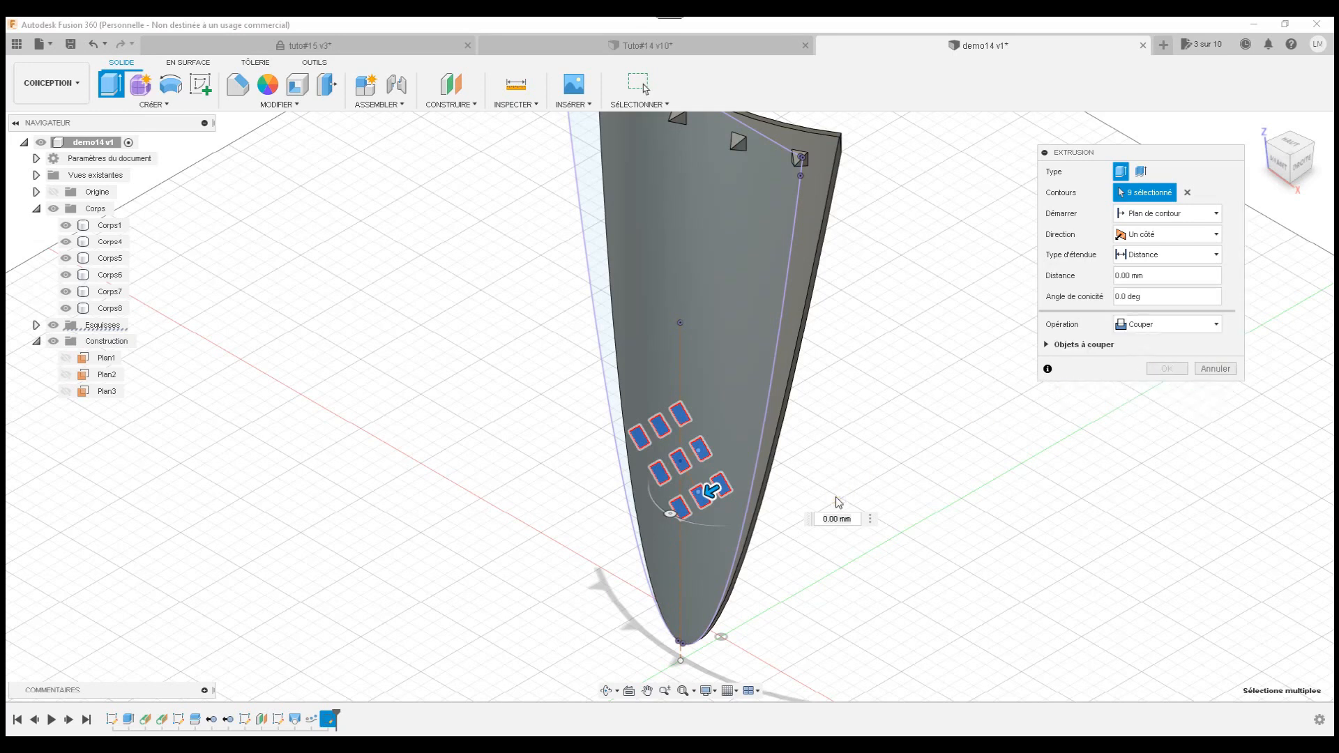
left_click_drag(709, 490, 853, 422)
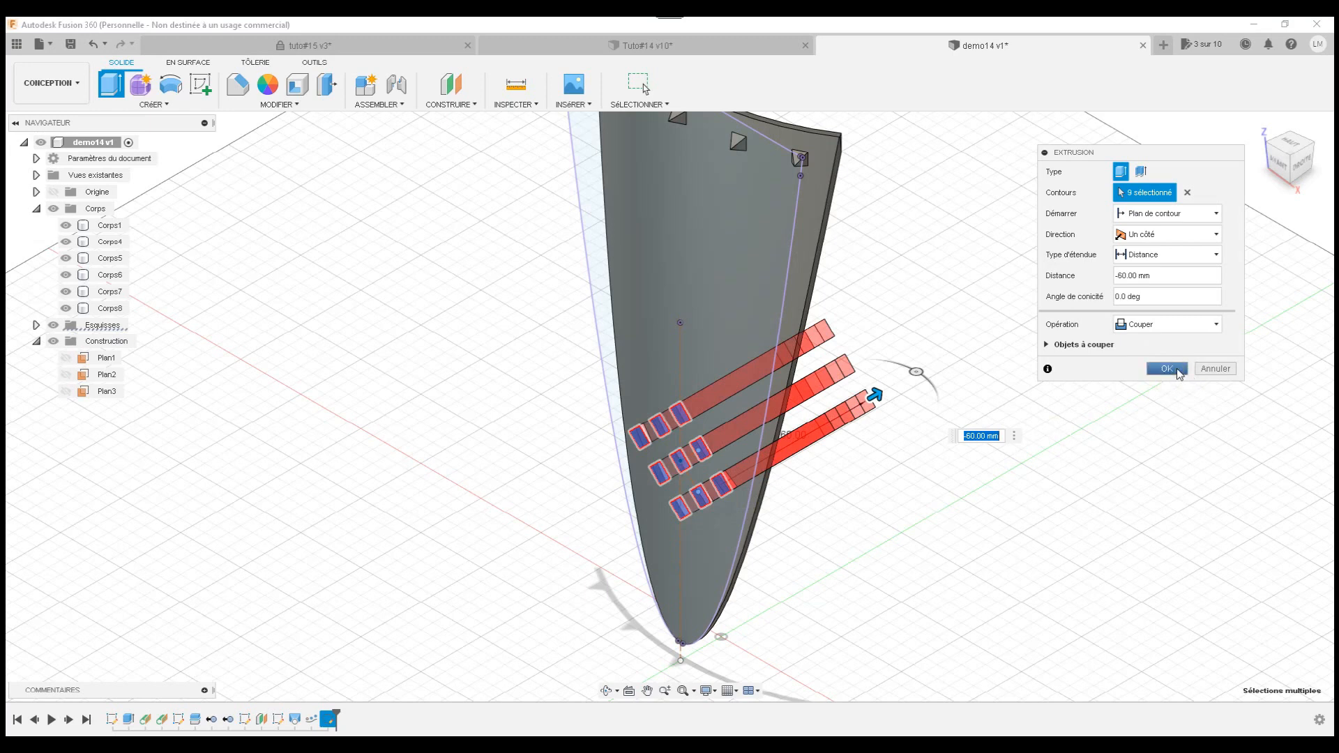
left_click(1166, 369)
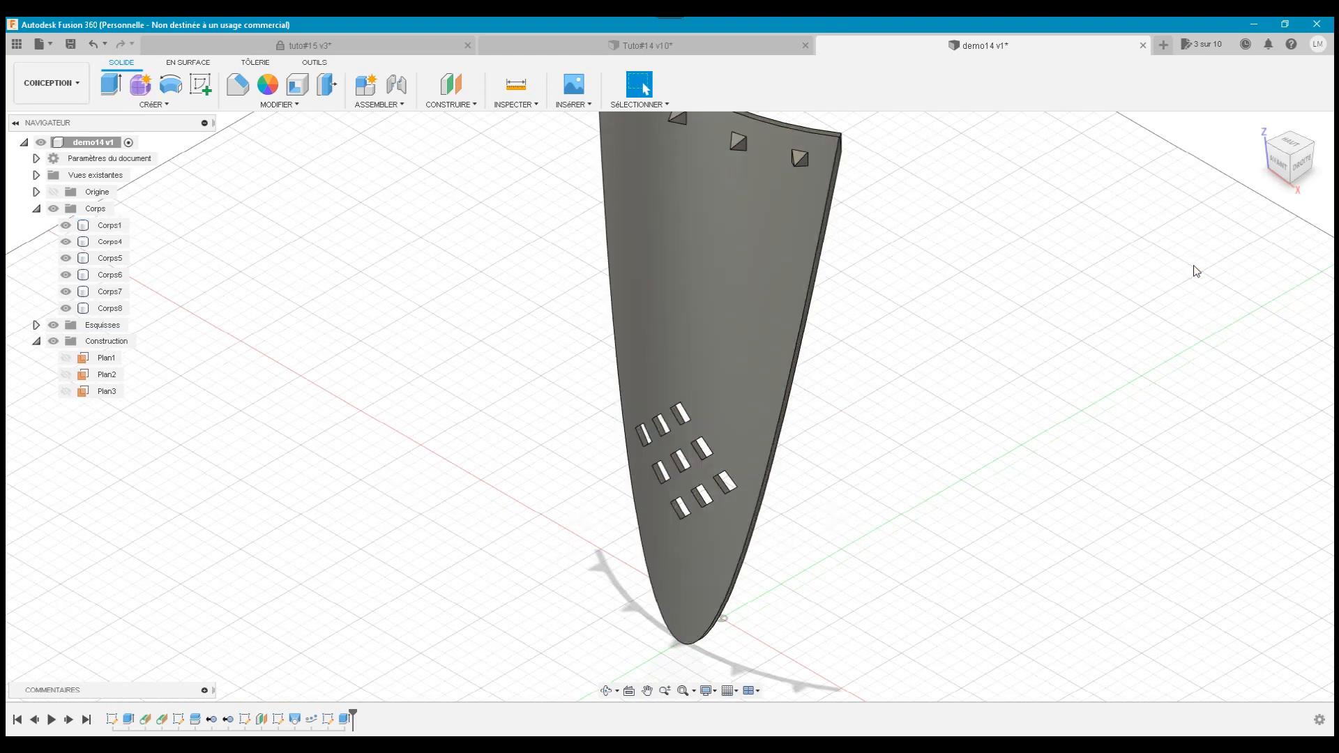
Check the lettering on the Tuto#14 reference model and start a new sketch on Plan1 in demo14, seen from the front
left_click(1275, 162)
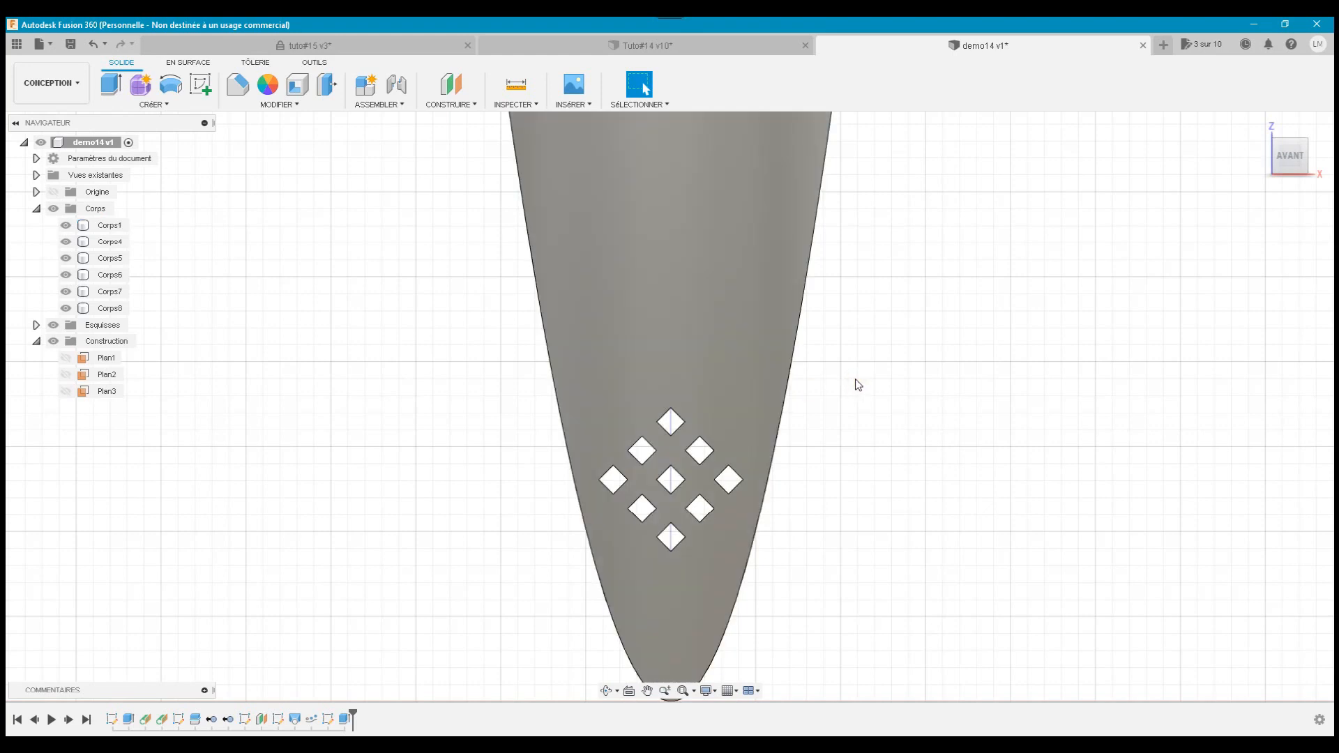
left_click(683, 692)
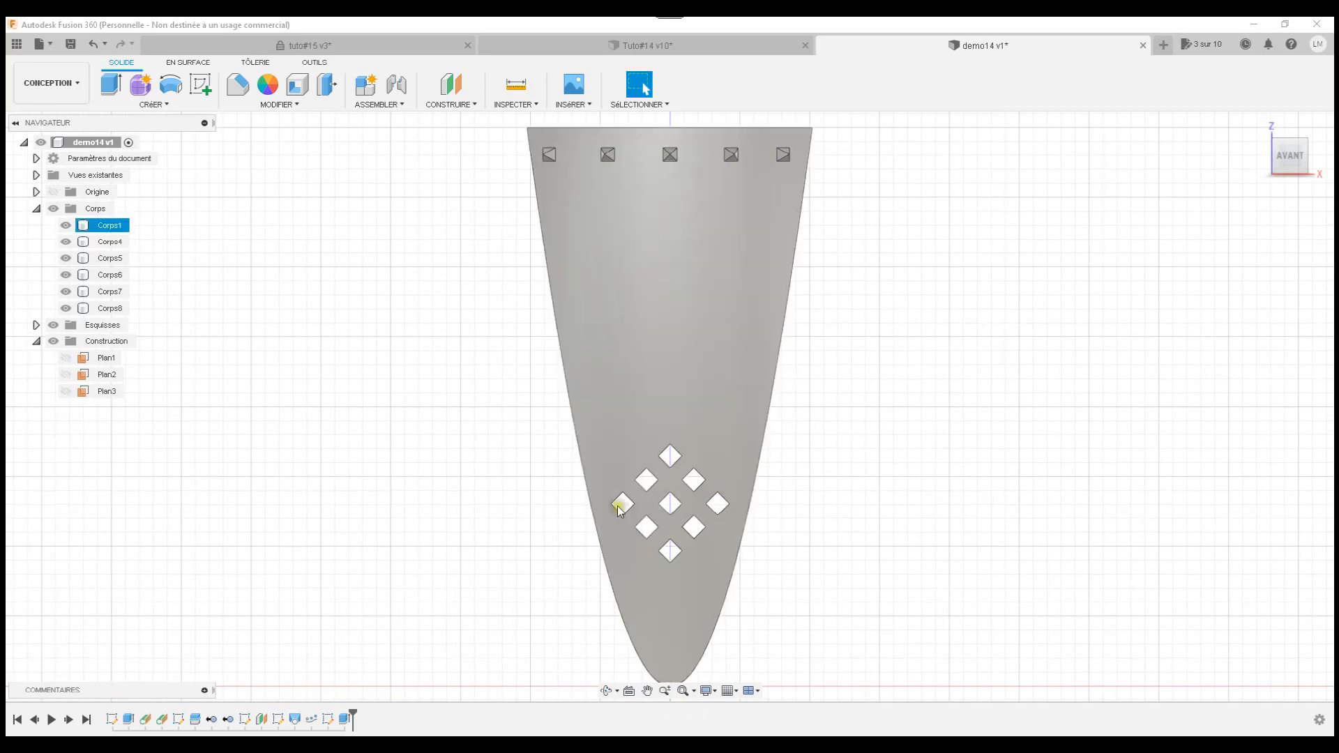
left_click(762, 50)
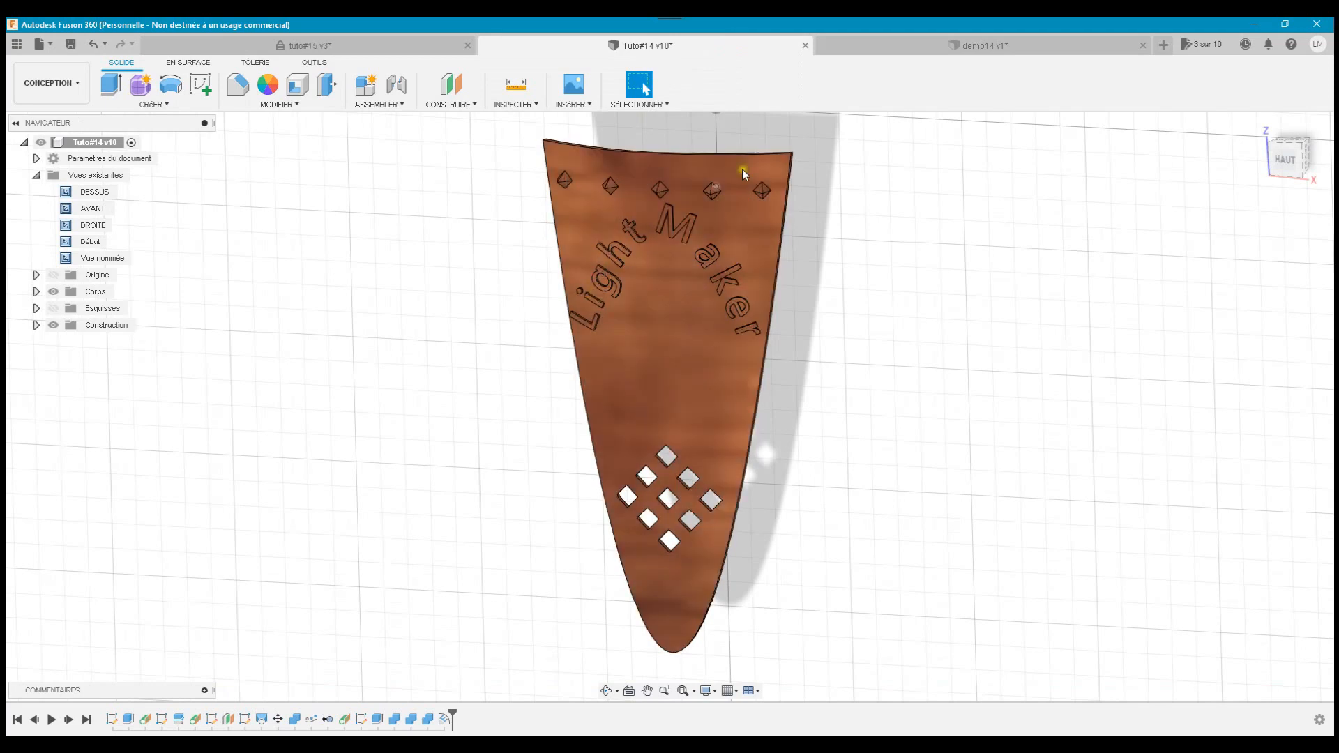
left_click(883, 44)
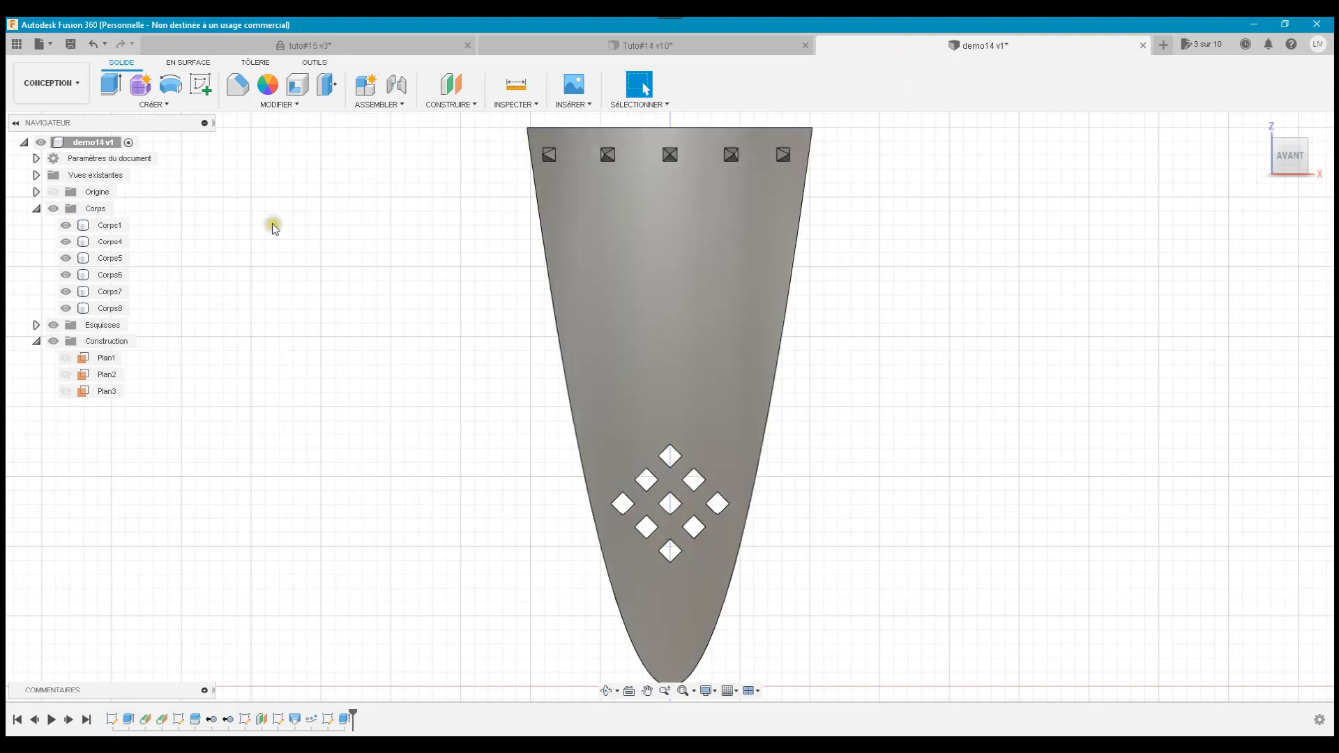
left_click(206, 86)
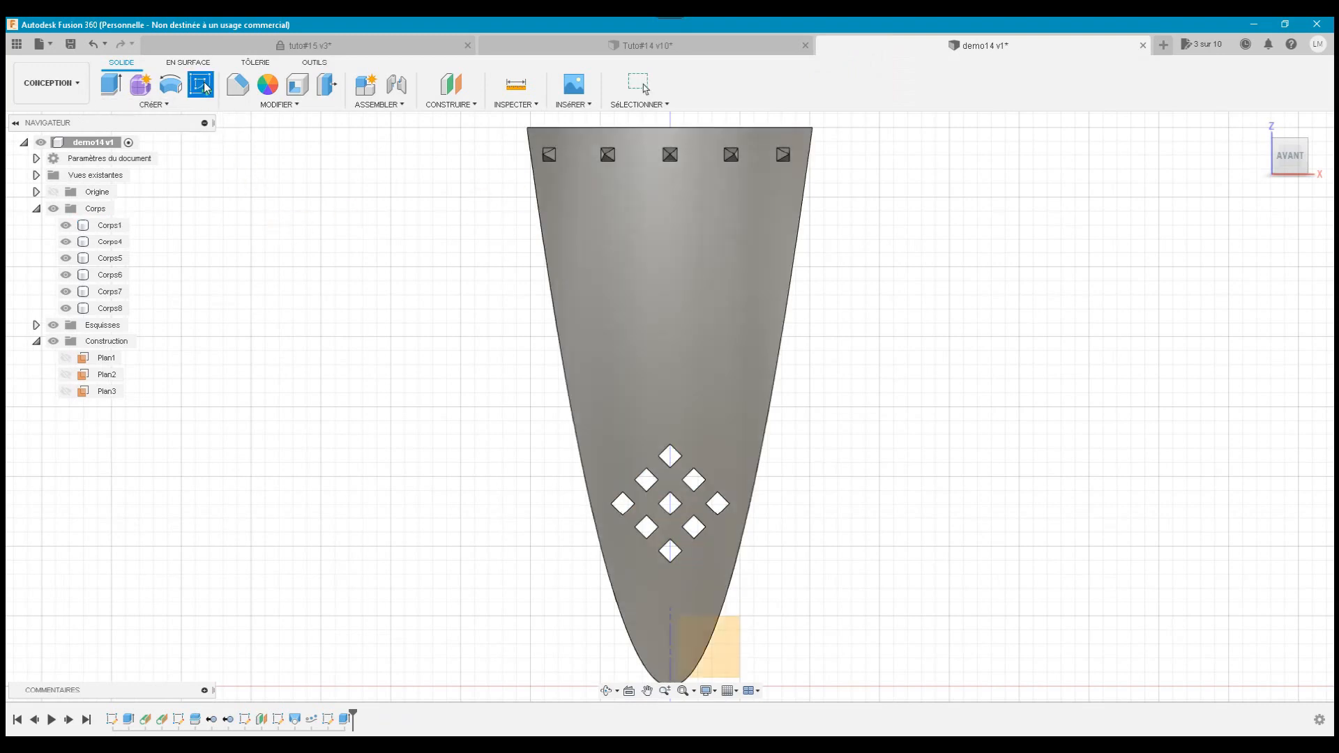
left_click(107, 359)
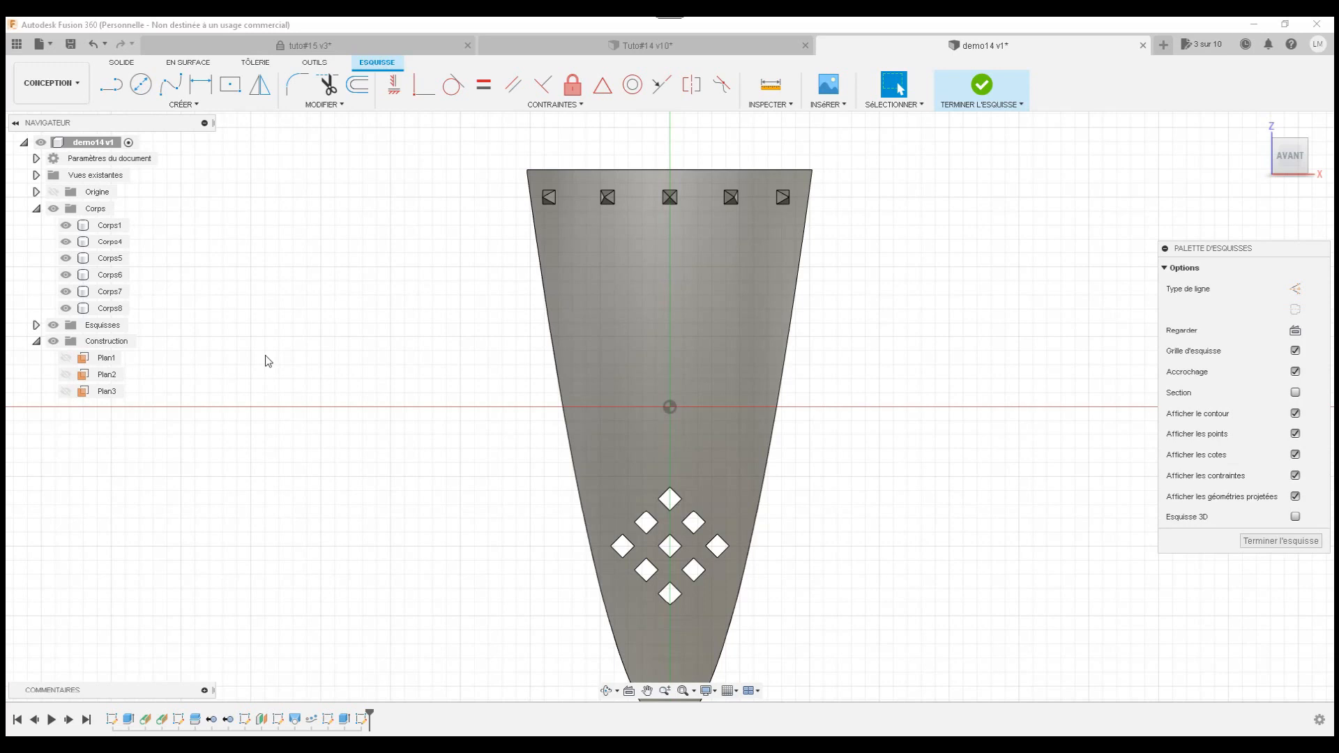
Draw an arched three-point spline from the horizontal axis over the vertical axis and back, between the studs and the diamond cut-outs
left_click(171, 84)
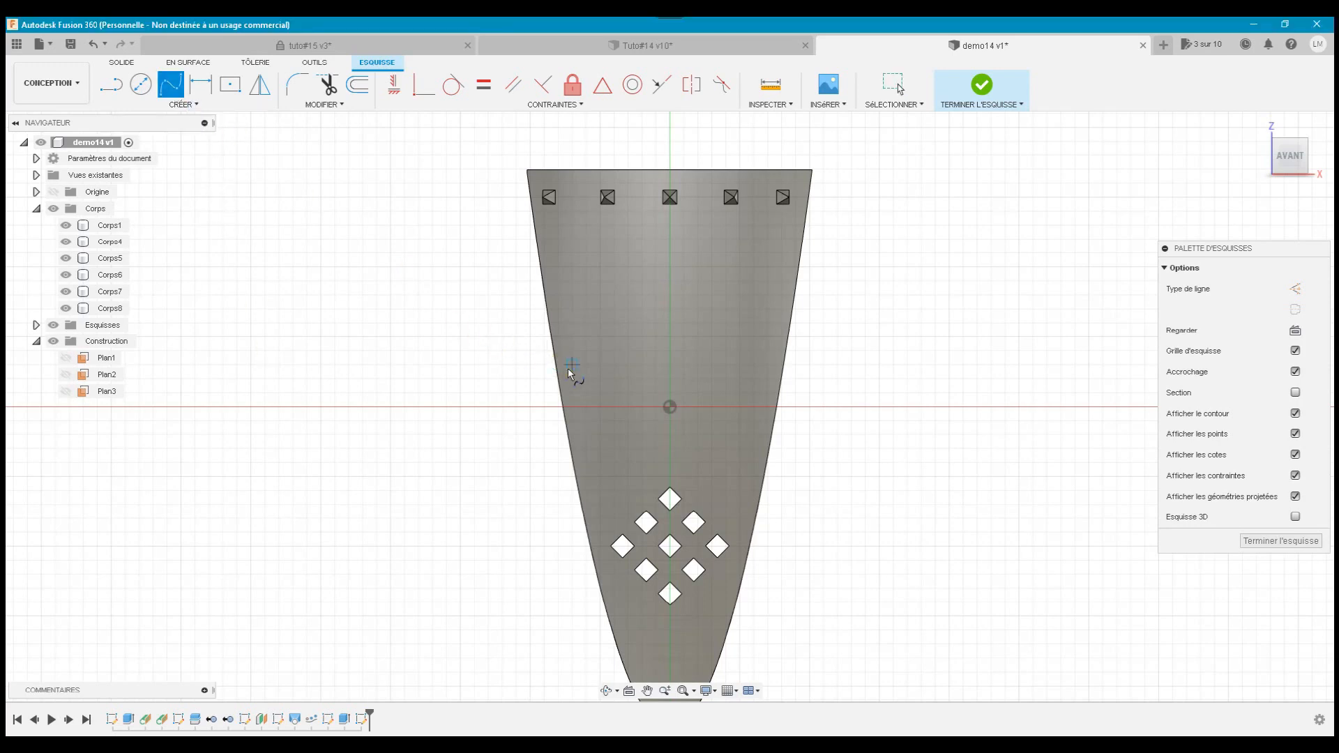
left_click(585, 406)
left_click(668, 268)
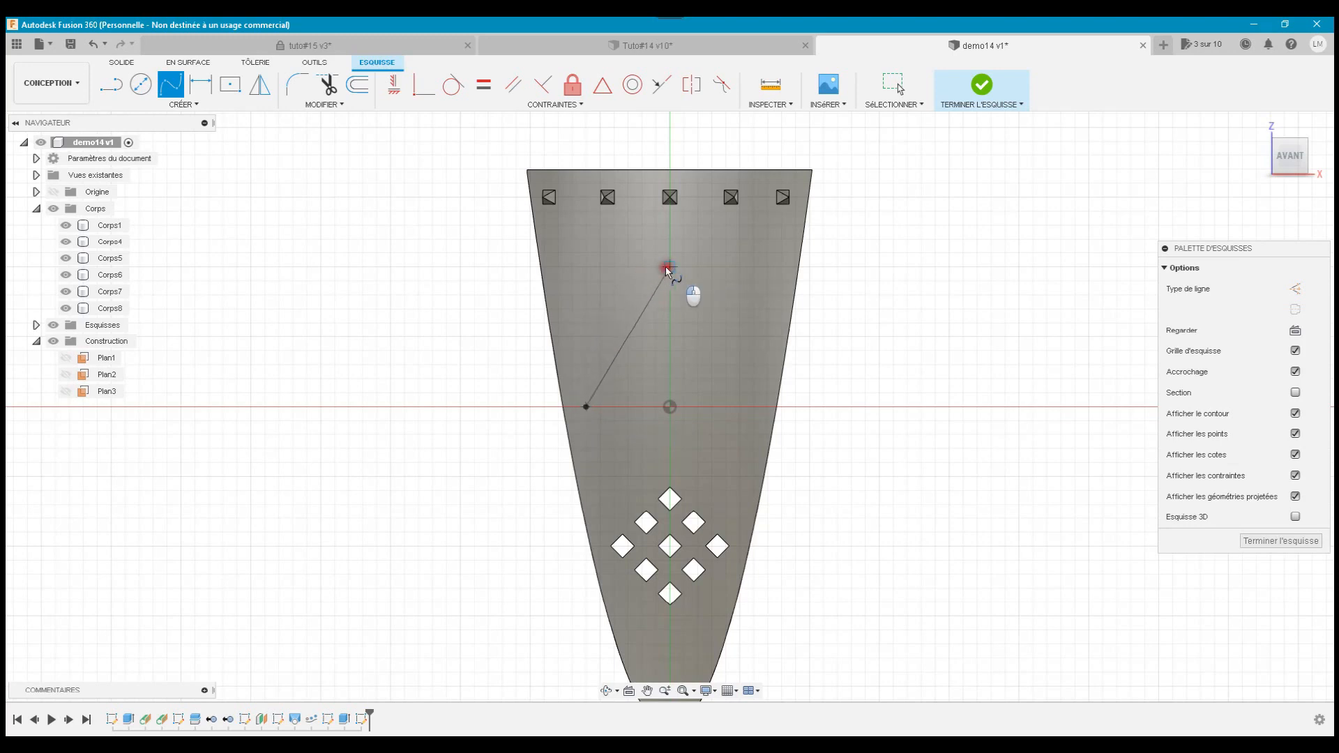
left_click(747, 405)
left_click(715, 416)
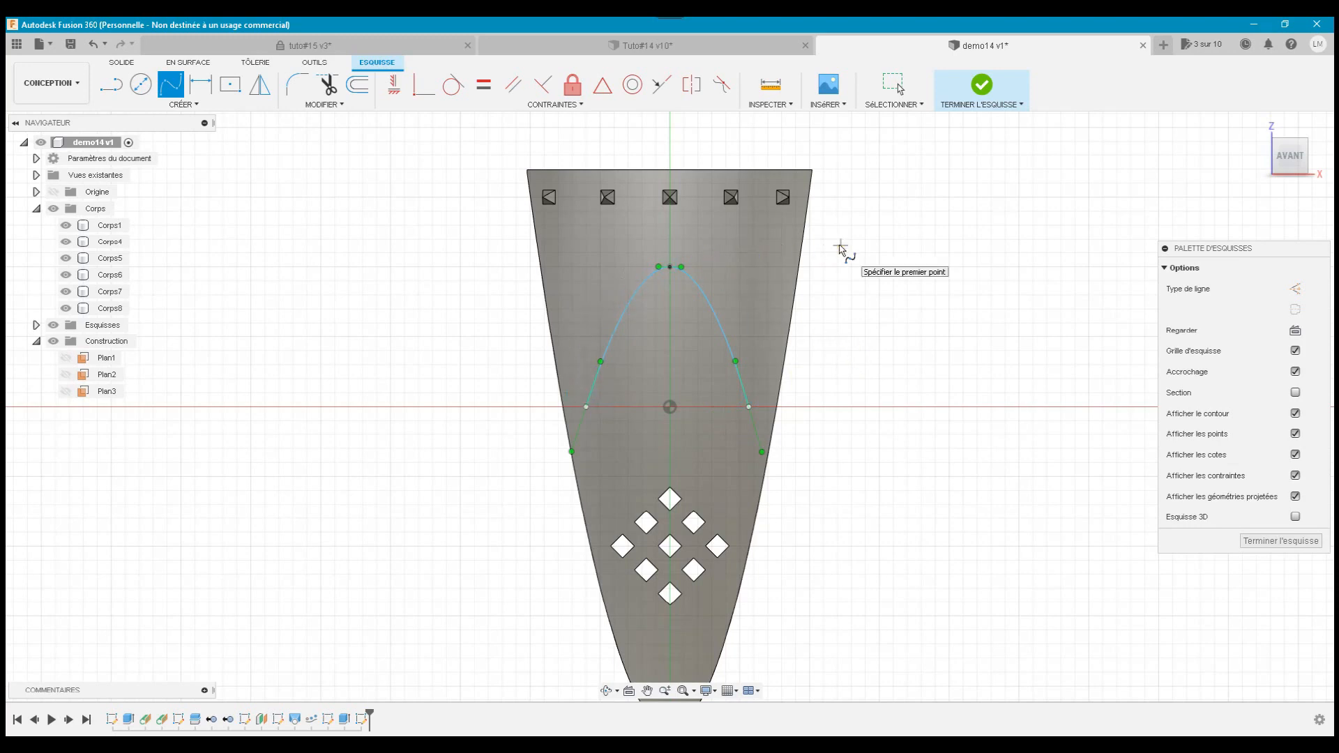
Place the text "LightMaker" along the arched spline in Arial, 10 mm high and fitted to the path, and finish the sketch
left_click(183, 104)
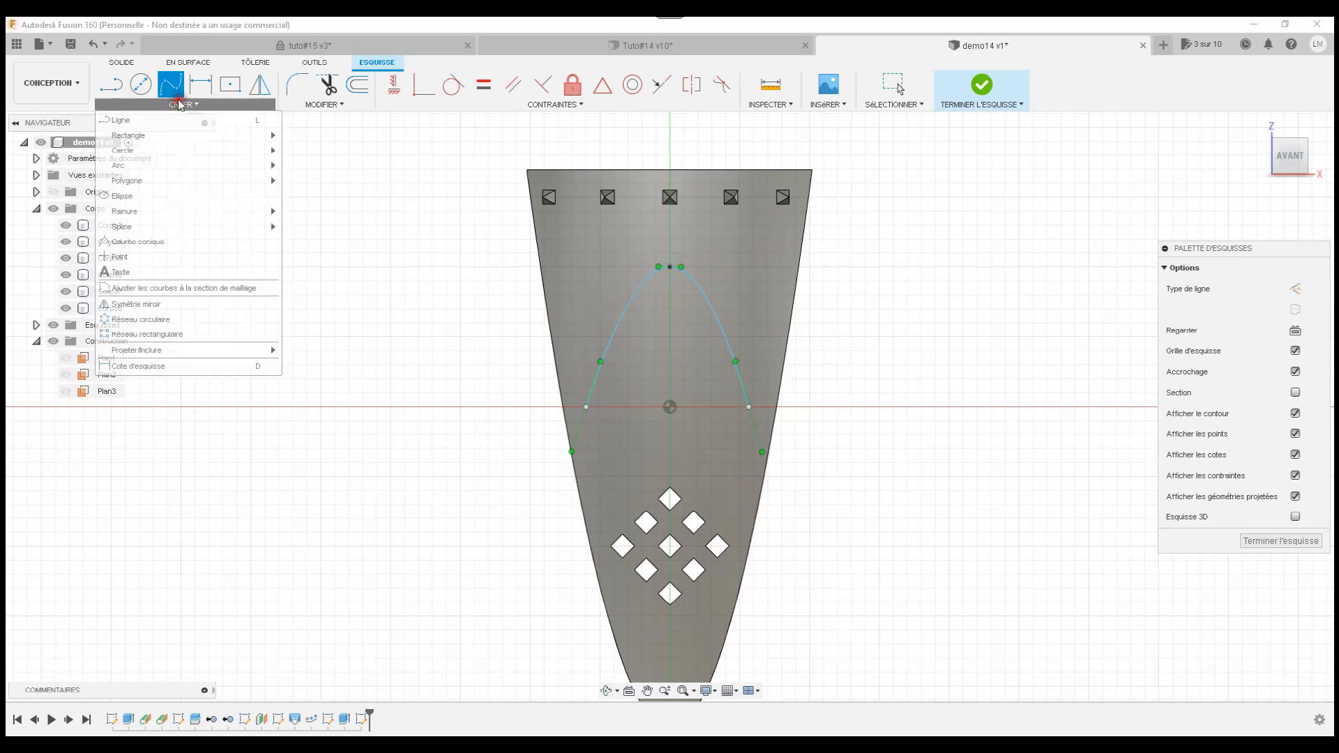
left_click(170, 272)
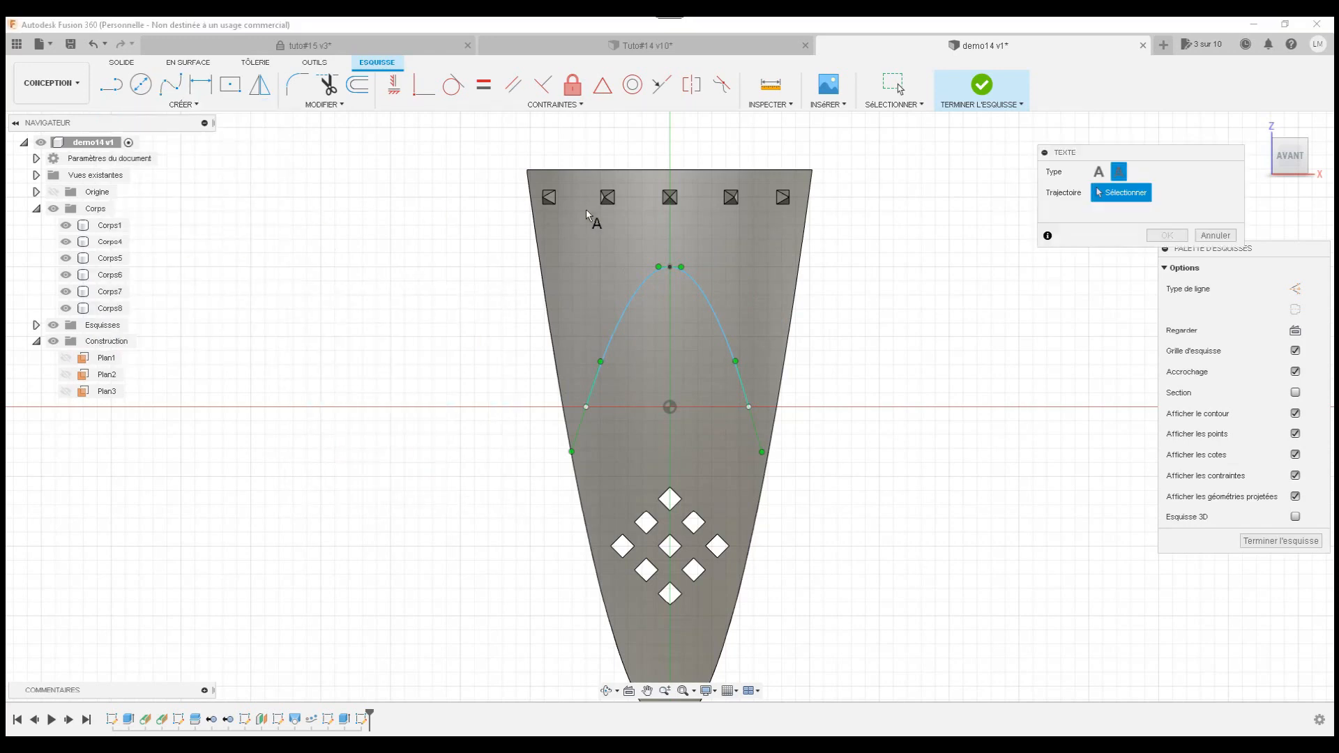
left_click(1099, 174)
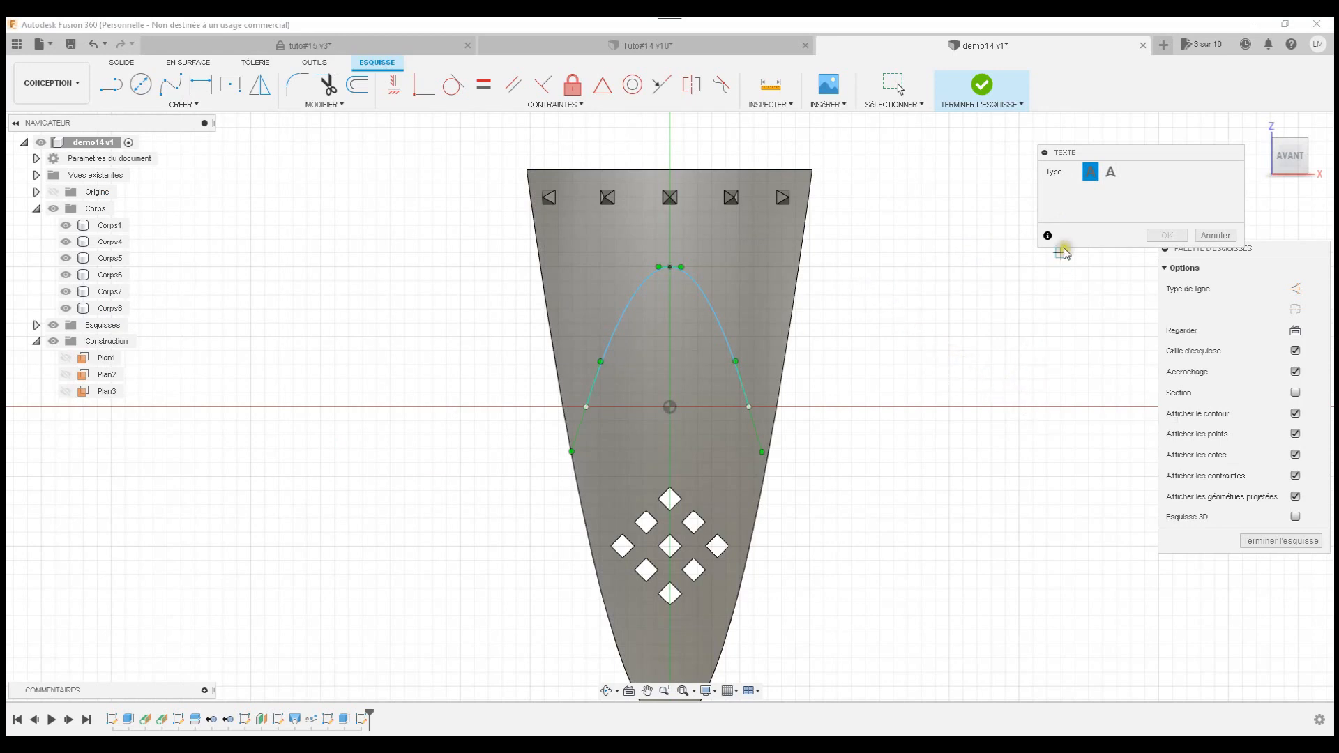
left_click(1113, 173)
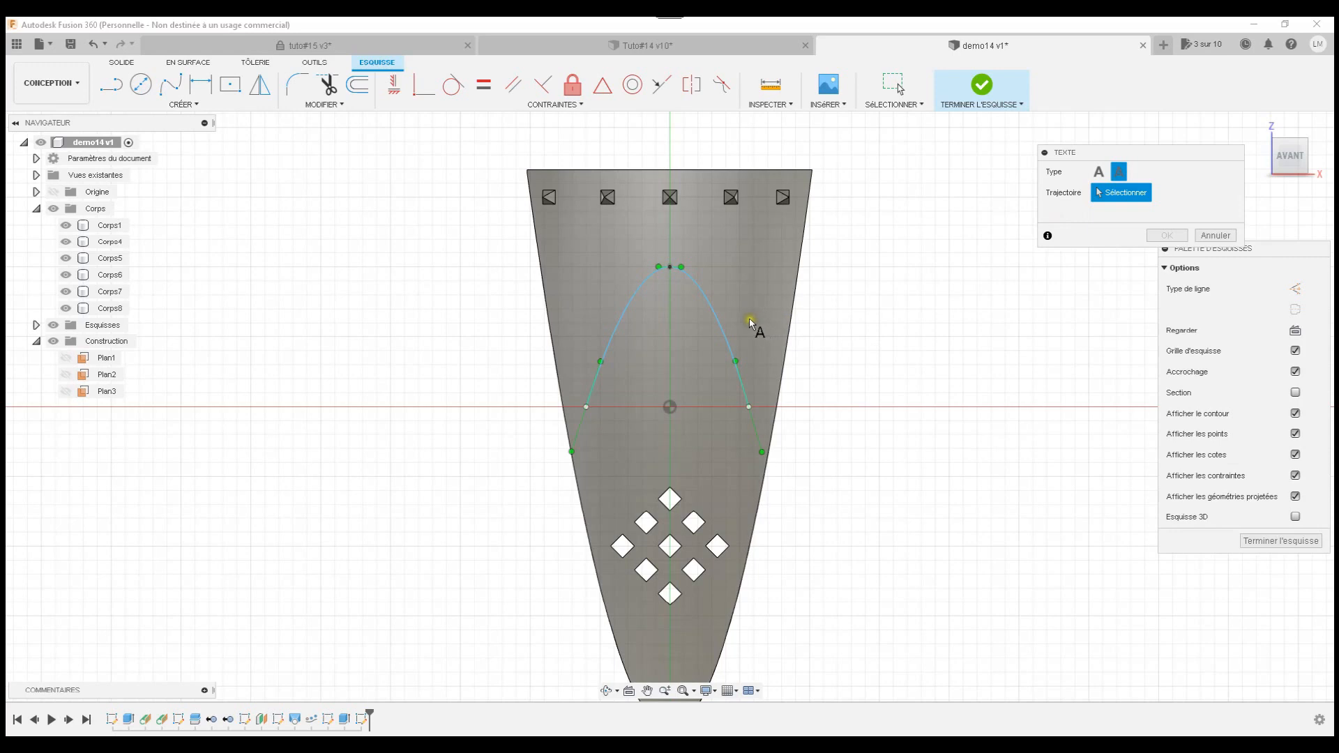
left_click(714, 315)
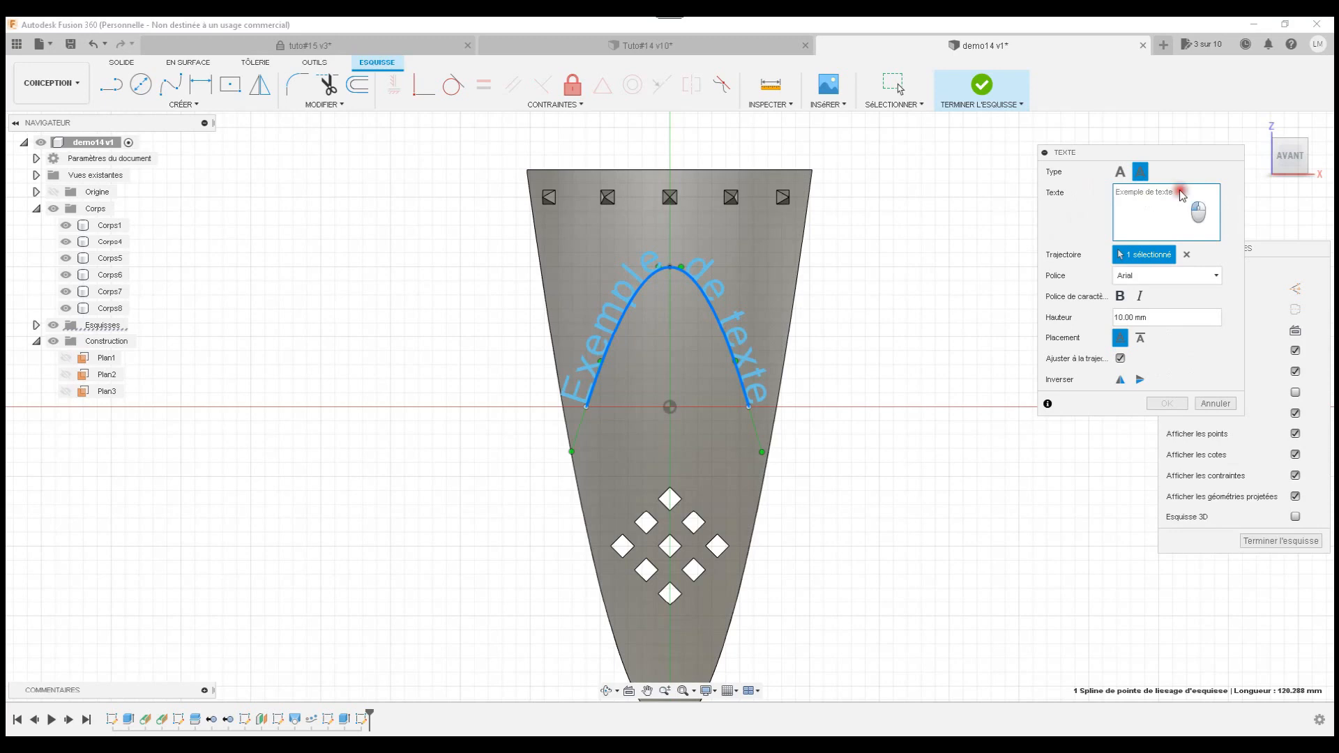
type("LightMaker")
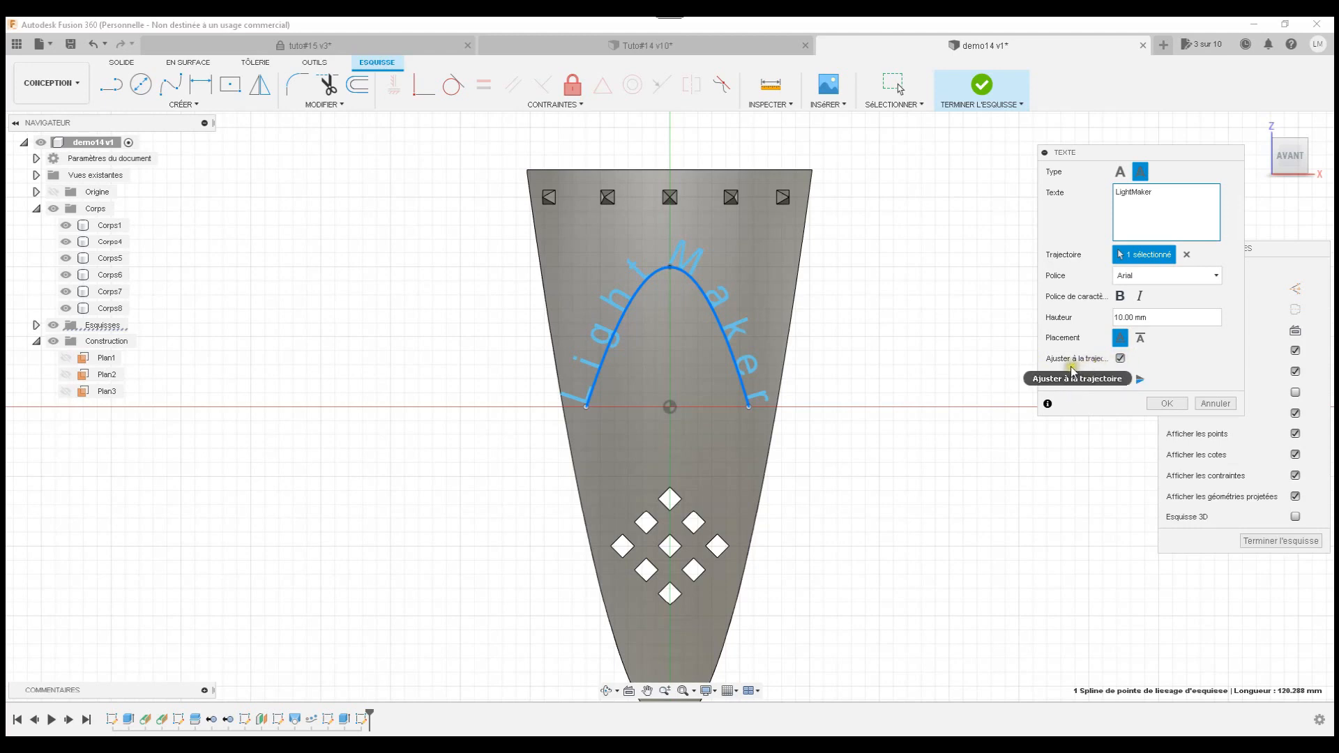
left_click(1121, 358)
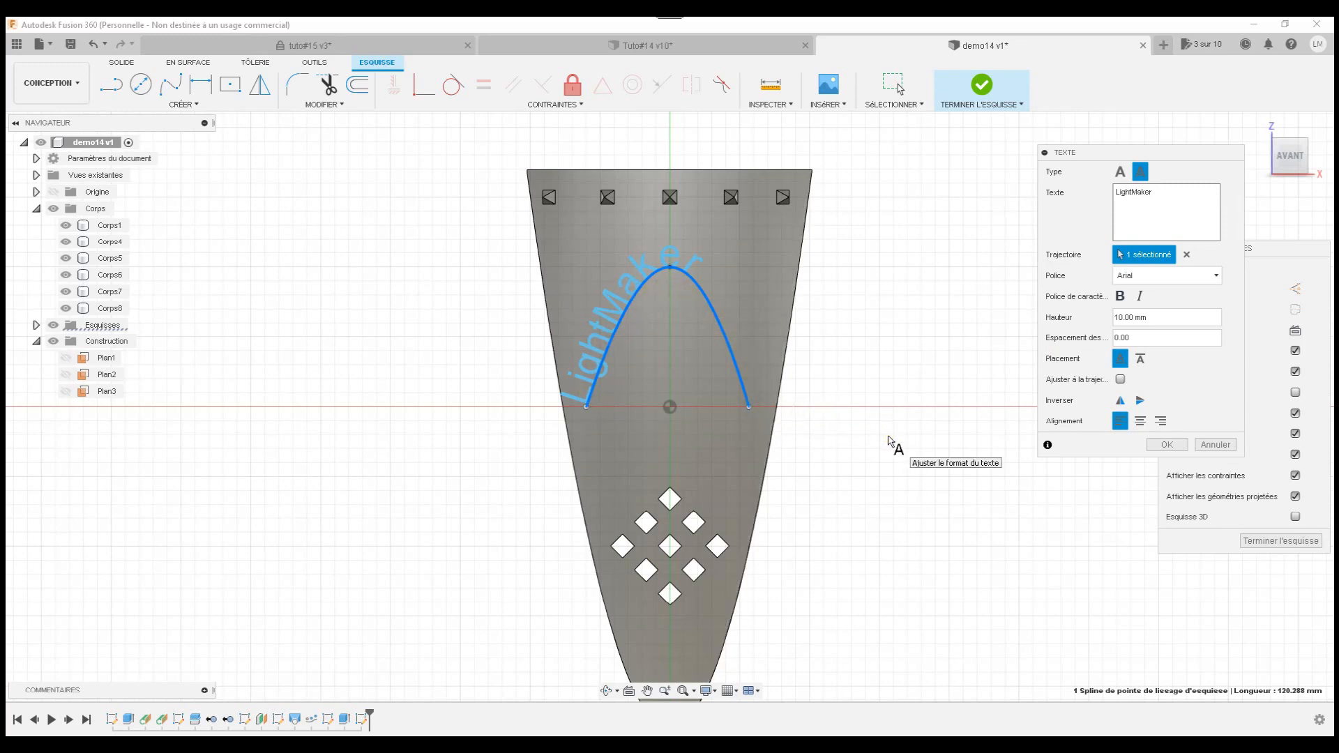
left_click(1121, 380)
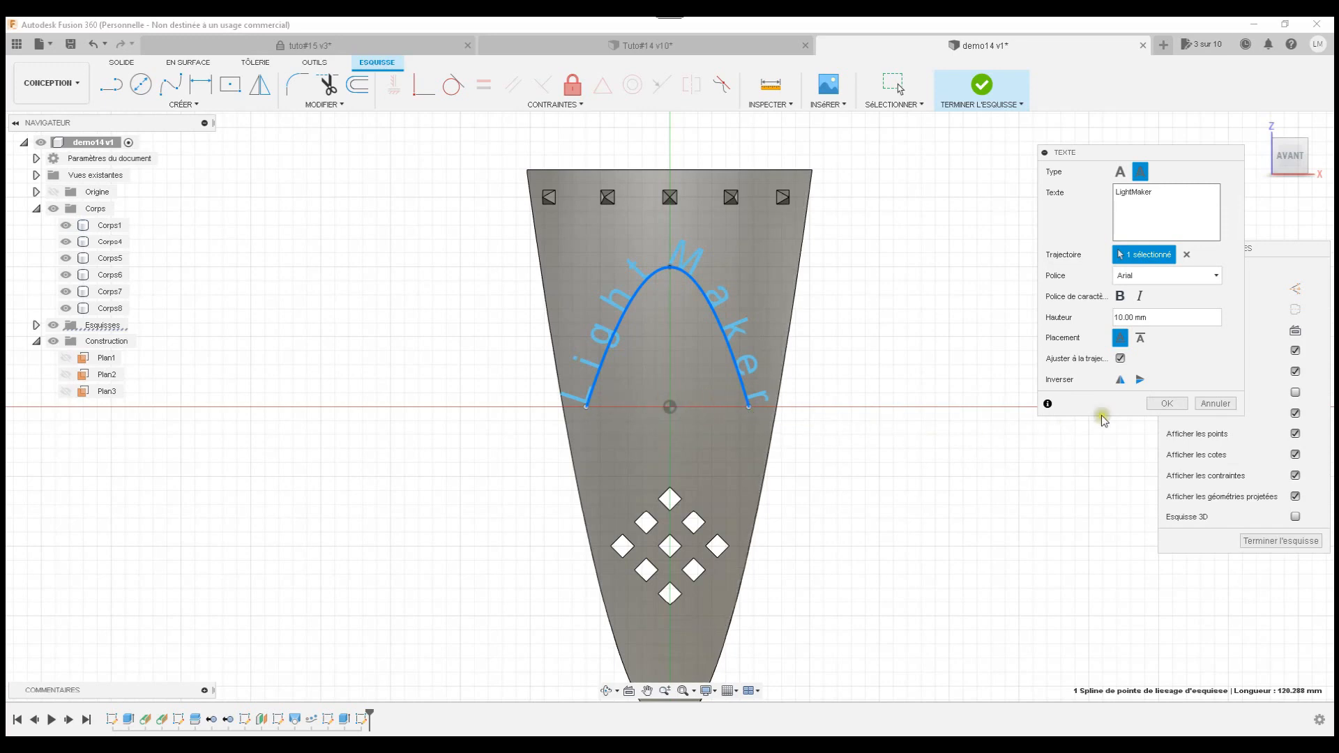
left_click(1167, 407)
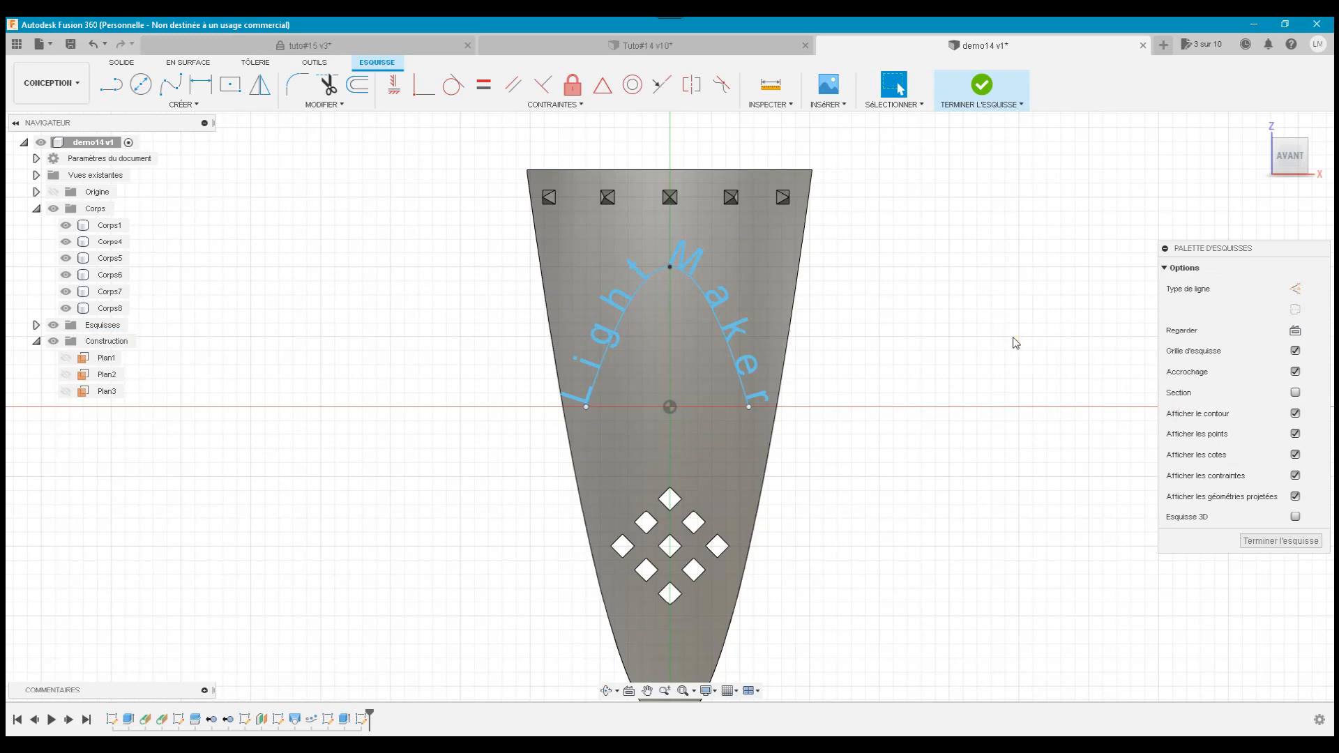
left_click(1271, 542)
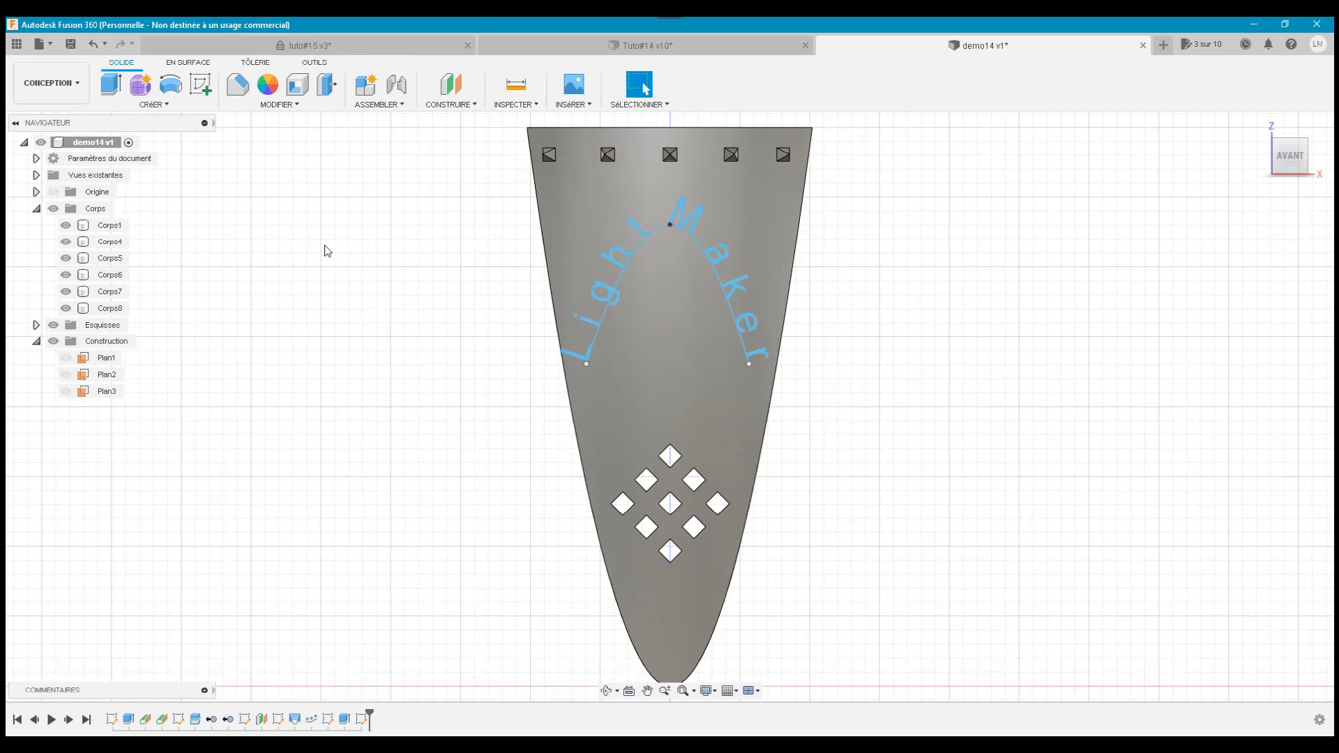
Emboss the "LightMaker" text 2 mm onto the curved front face of the plate as raised lettering
left_click(164, 105)
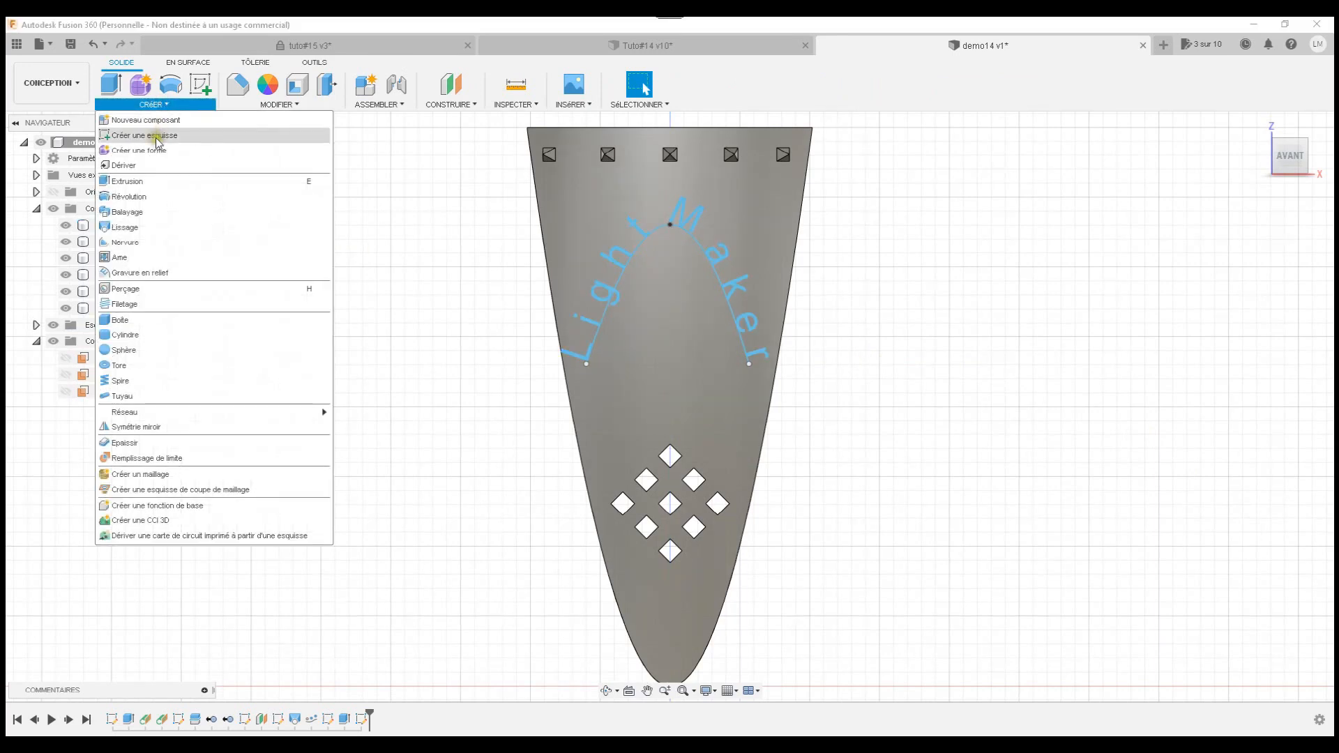
left_click(169, 273)
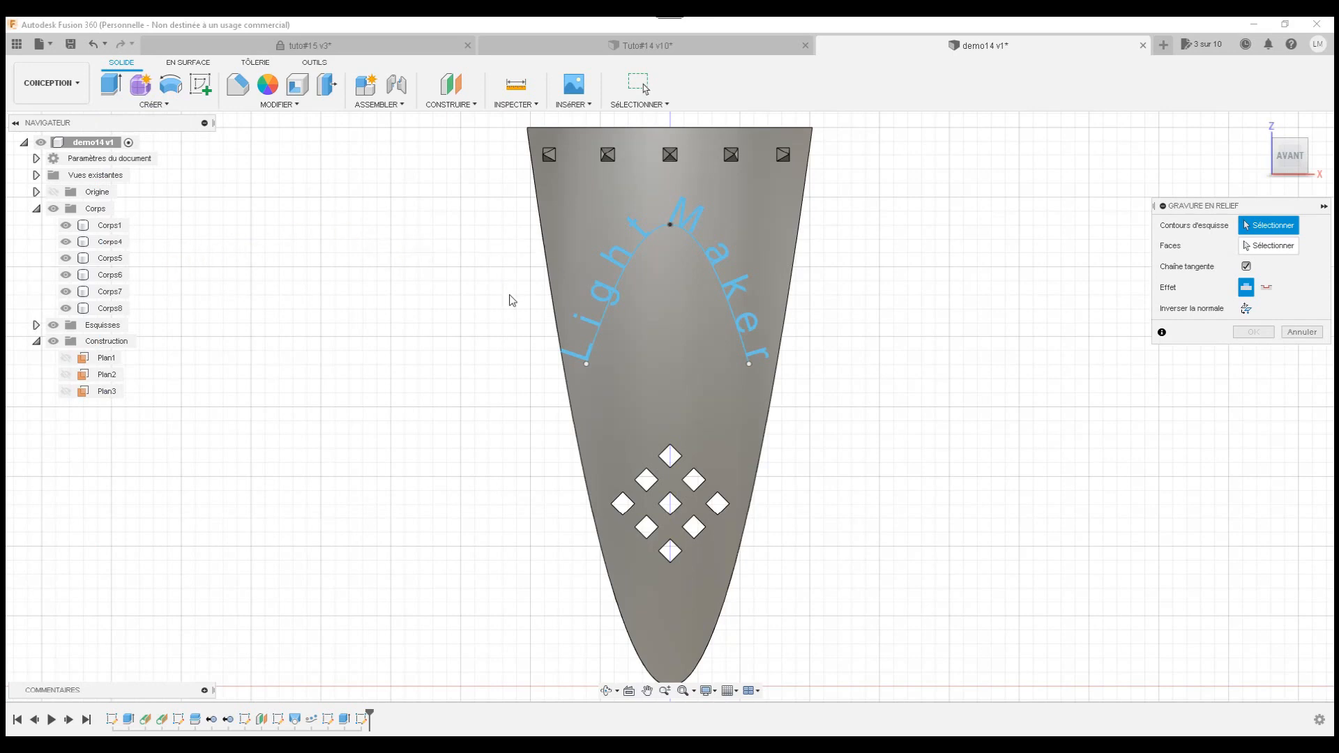
left_click(606, 300)
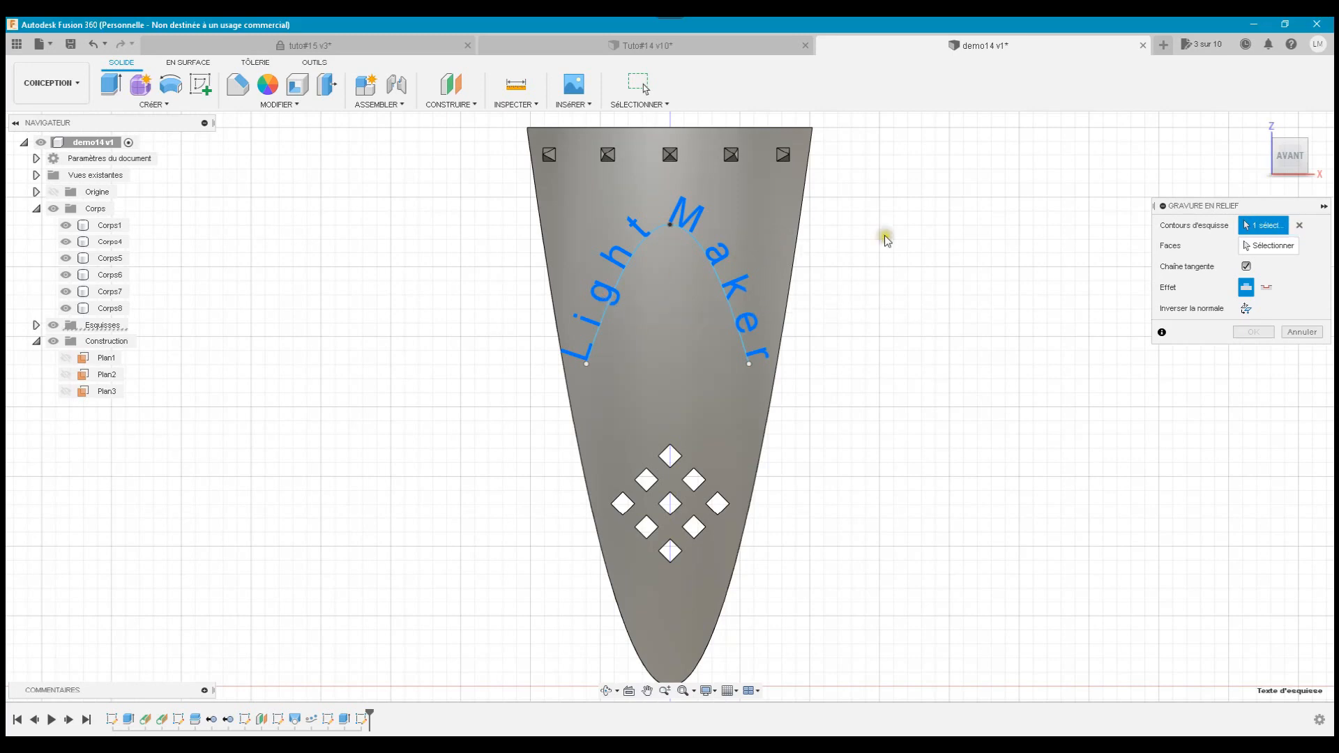
left_click(1271, 247)
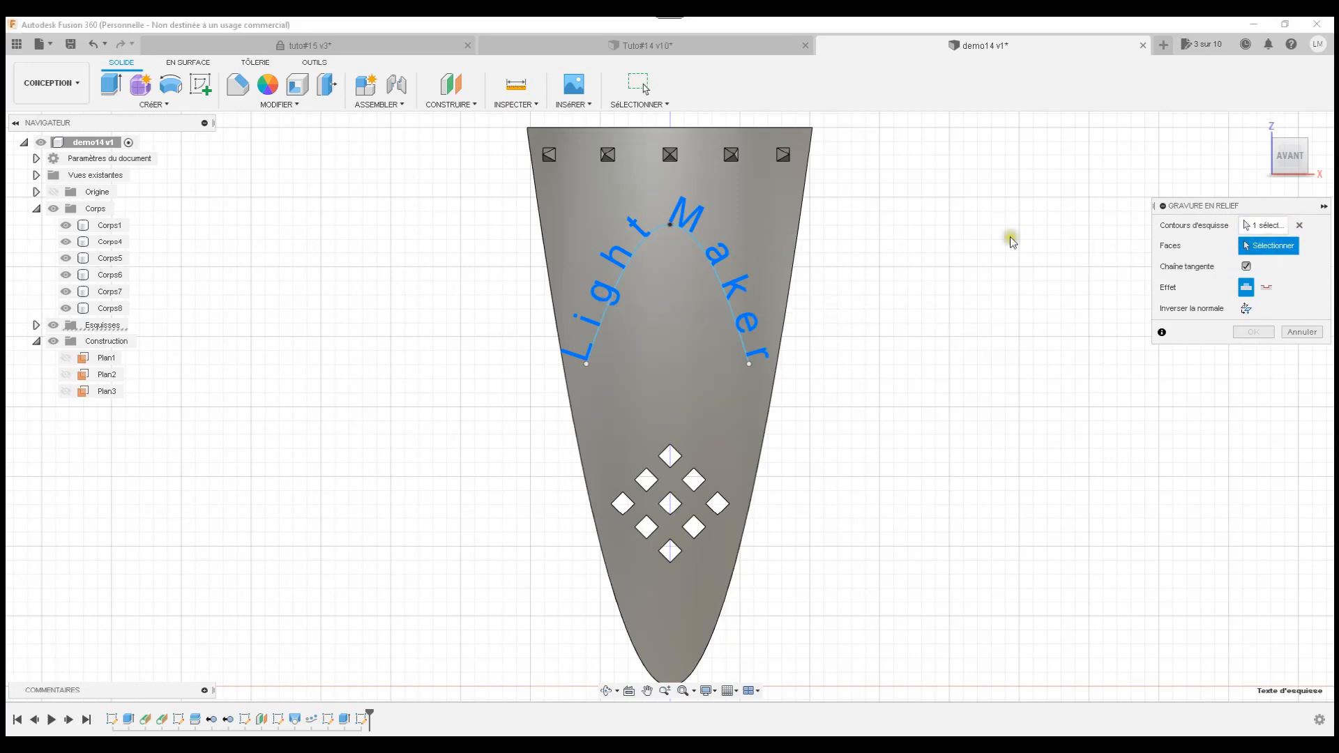
left_click(774, 219)
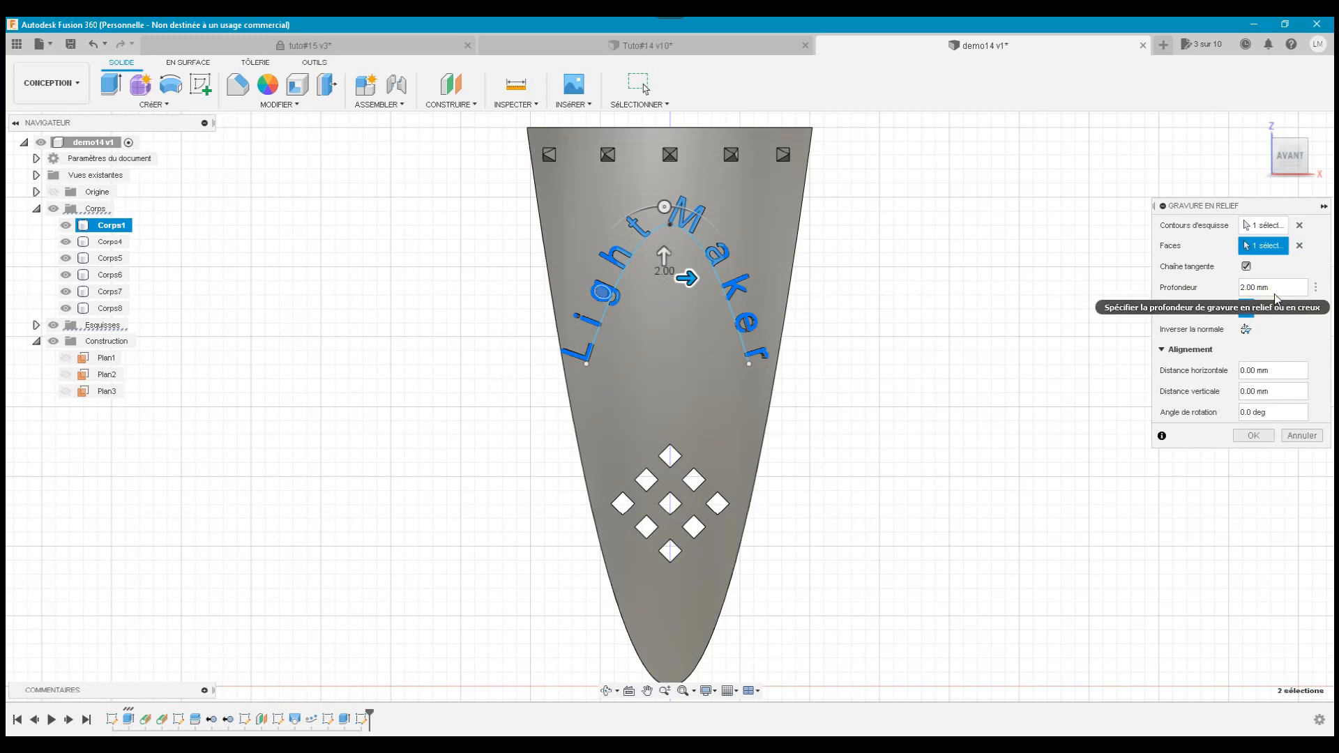
left_click(1263, 436)
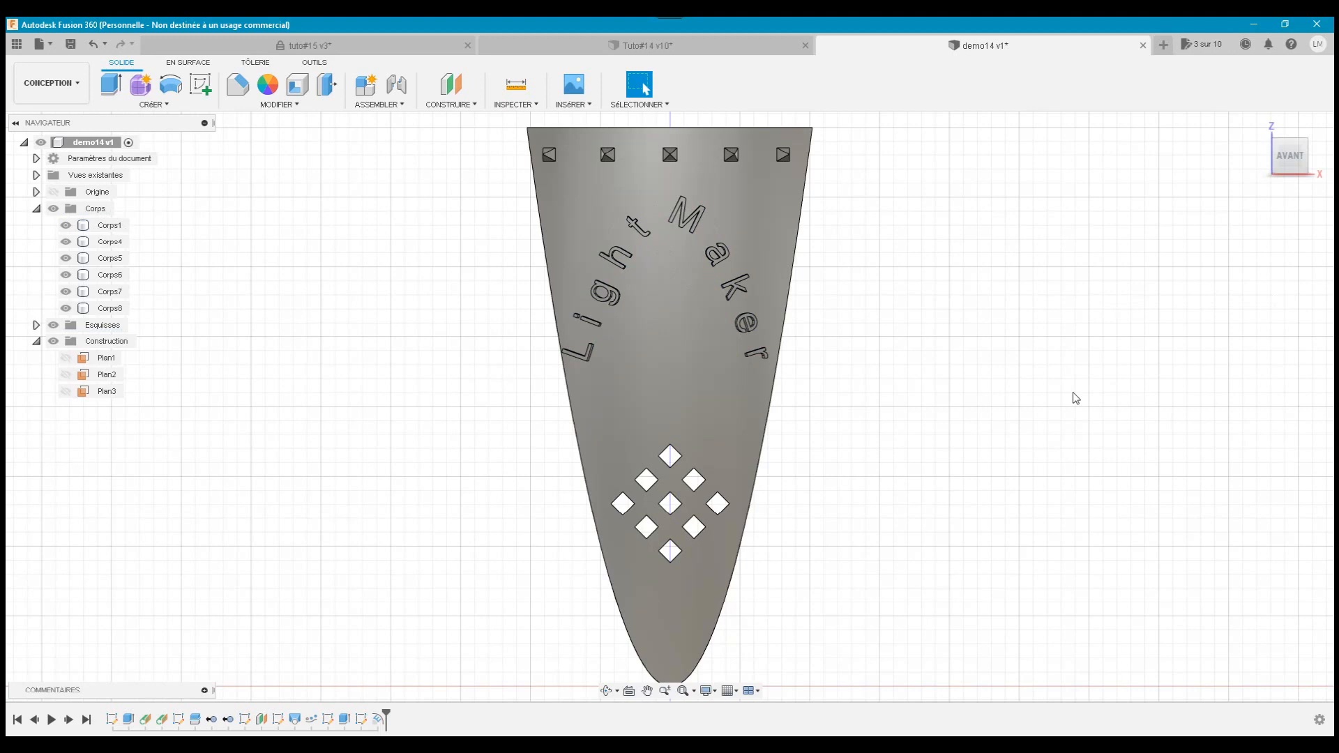
left_click(658, 353)
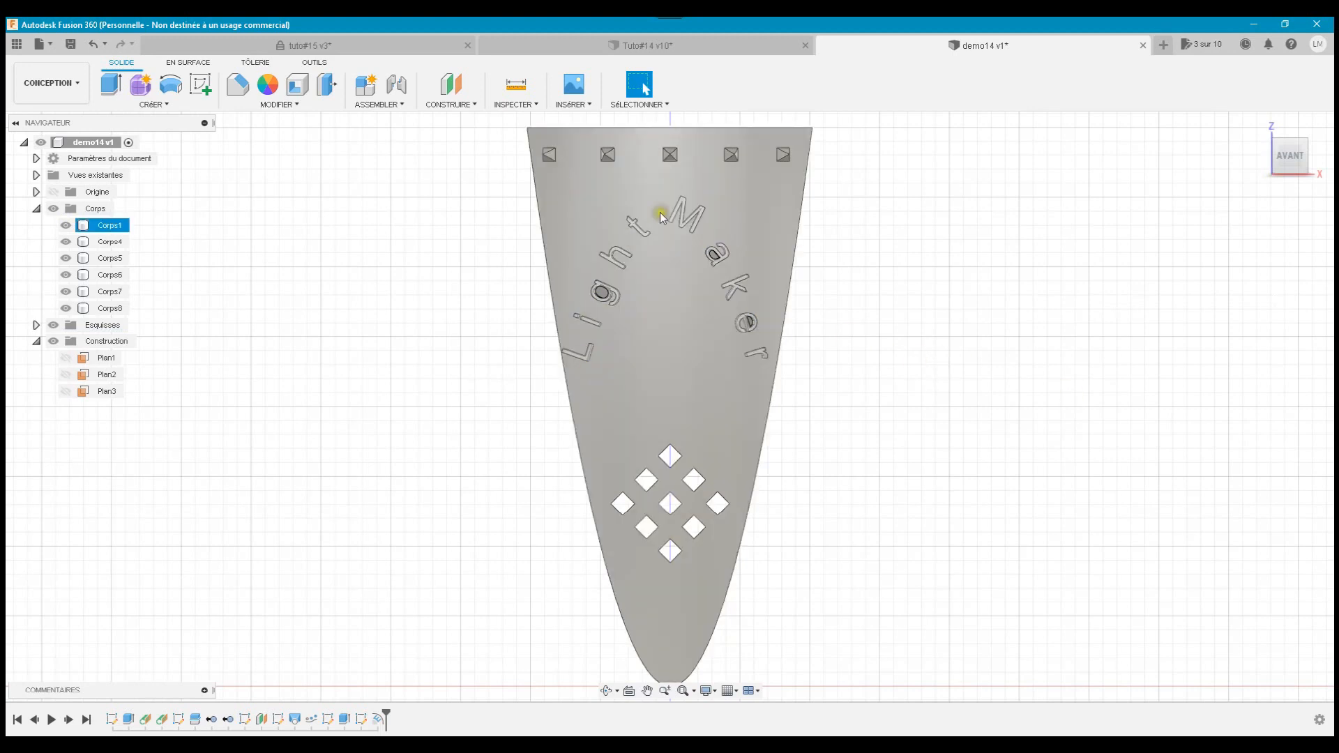
left_click(864, 357)
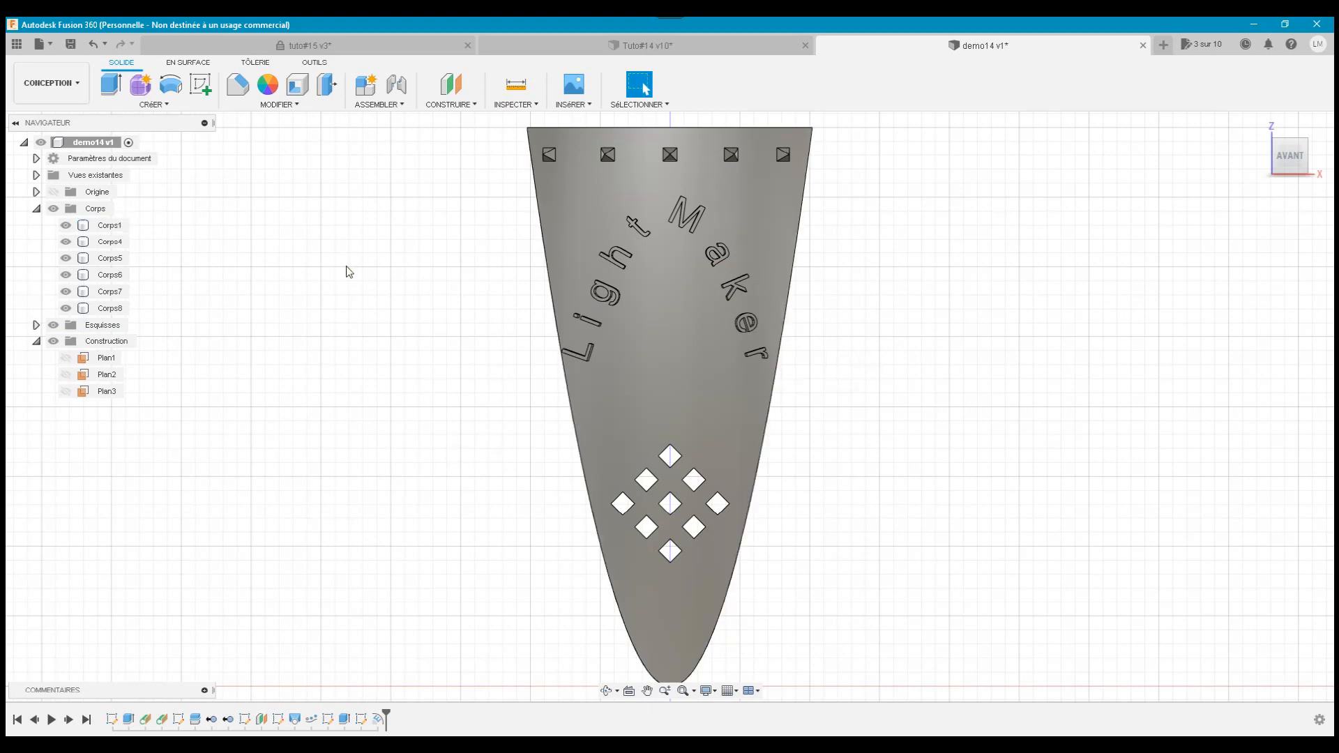
Apply the Cerise wood appearance from the Bois library to the whole plate body, and browse the other appearance categories
left_click(265, 85)
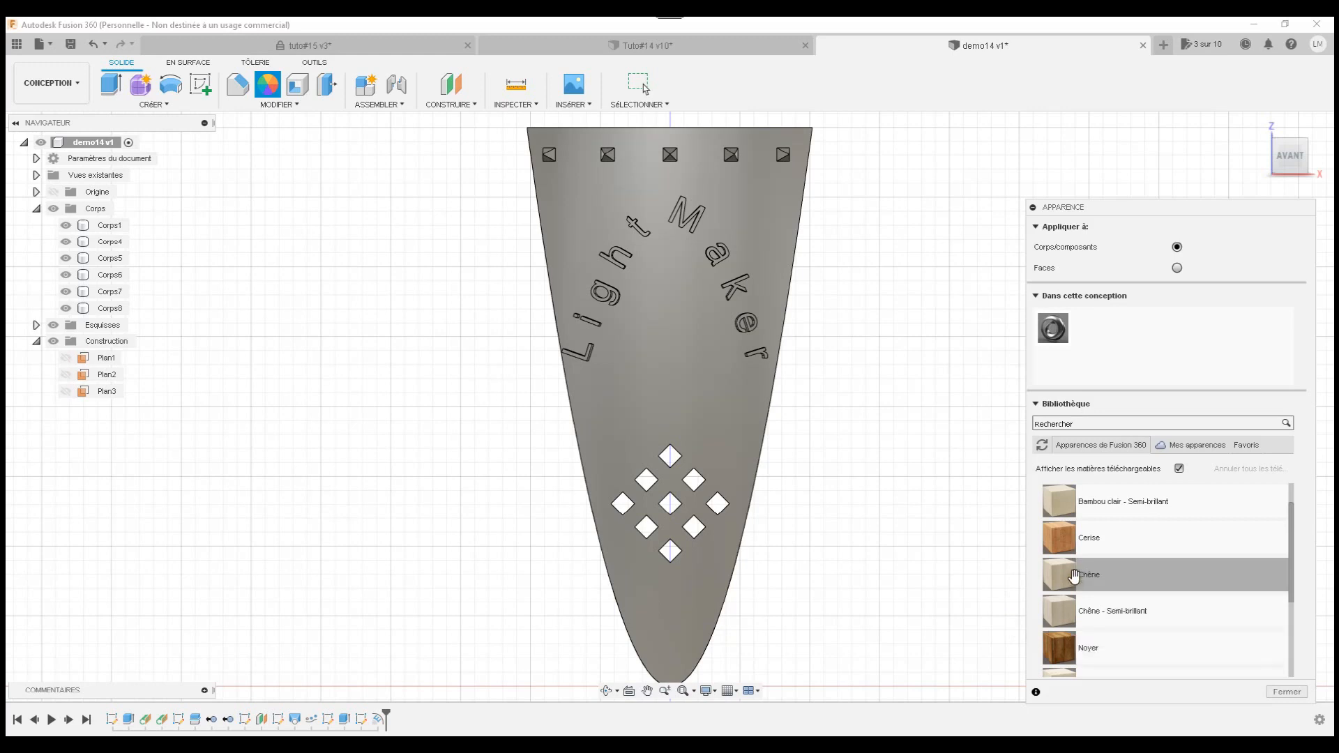
left_click_drag(1067, 538, 729, 441)
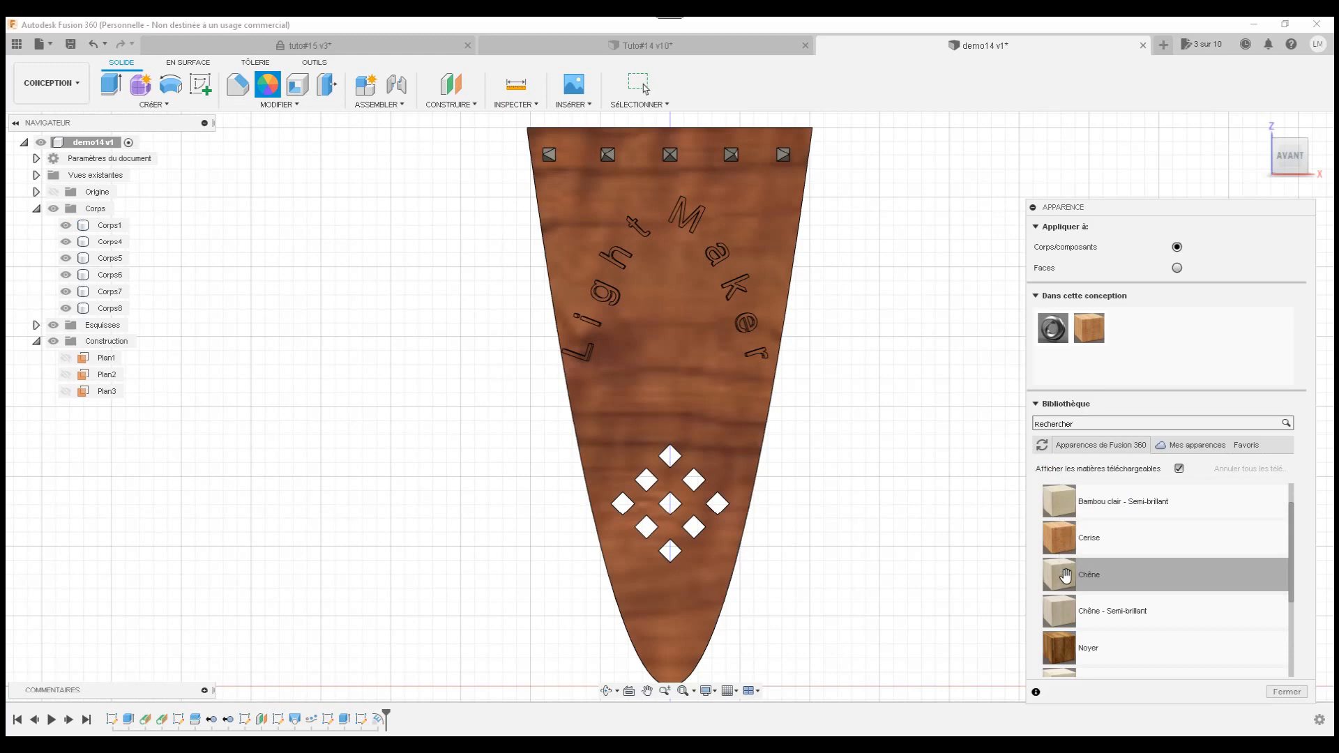
scroll(1066, 574, "up", 1)
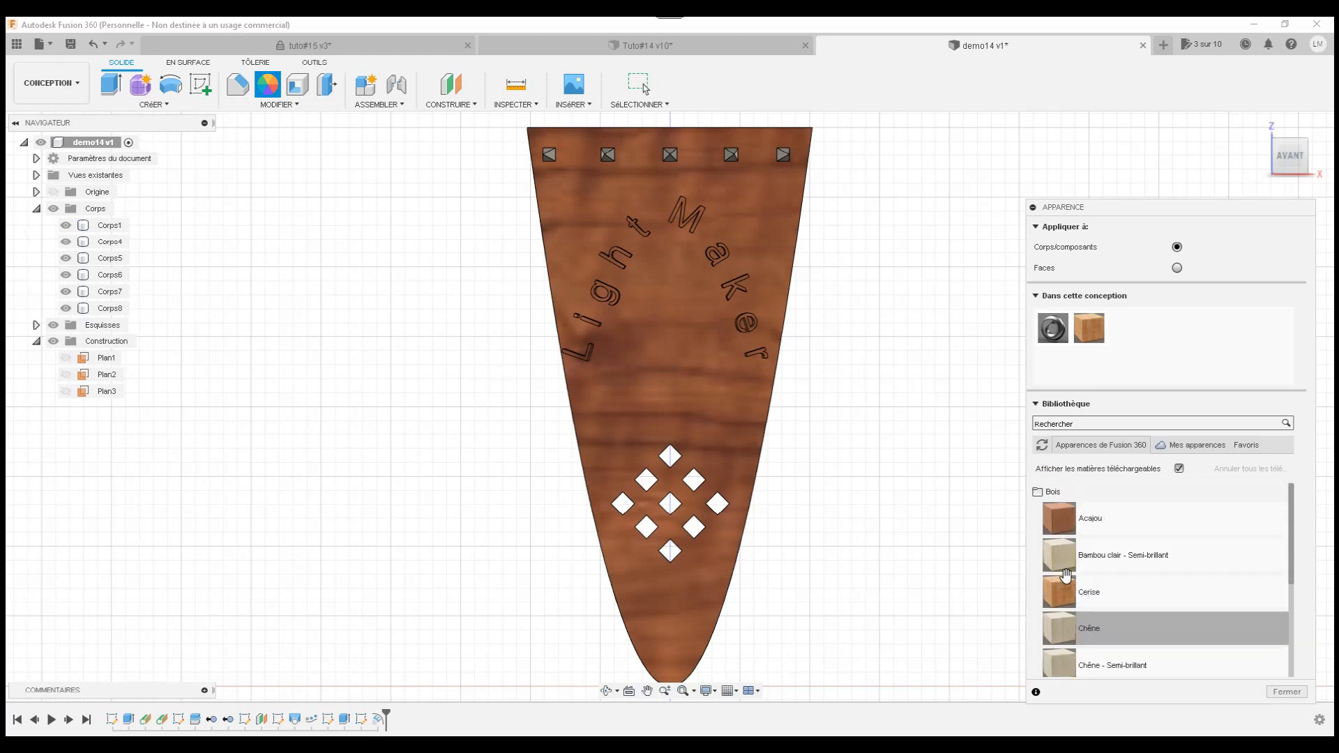
left_click(1038, 498)
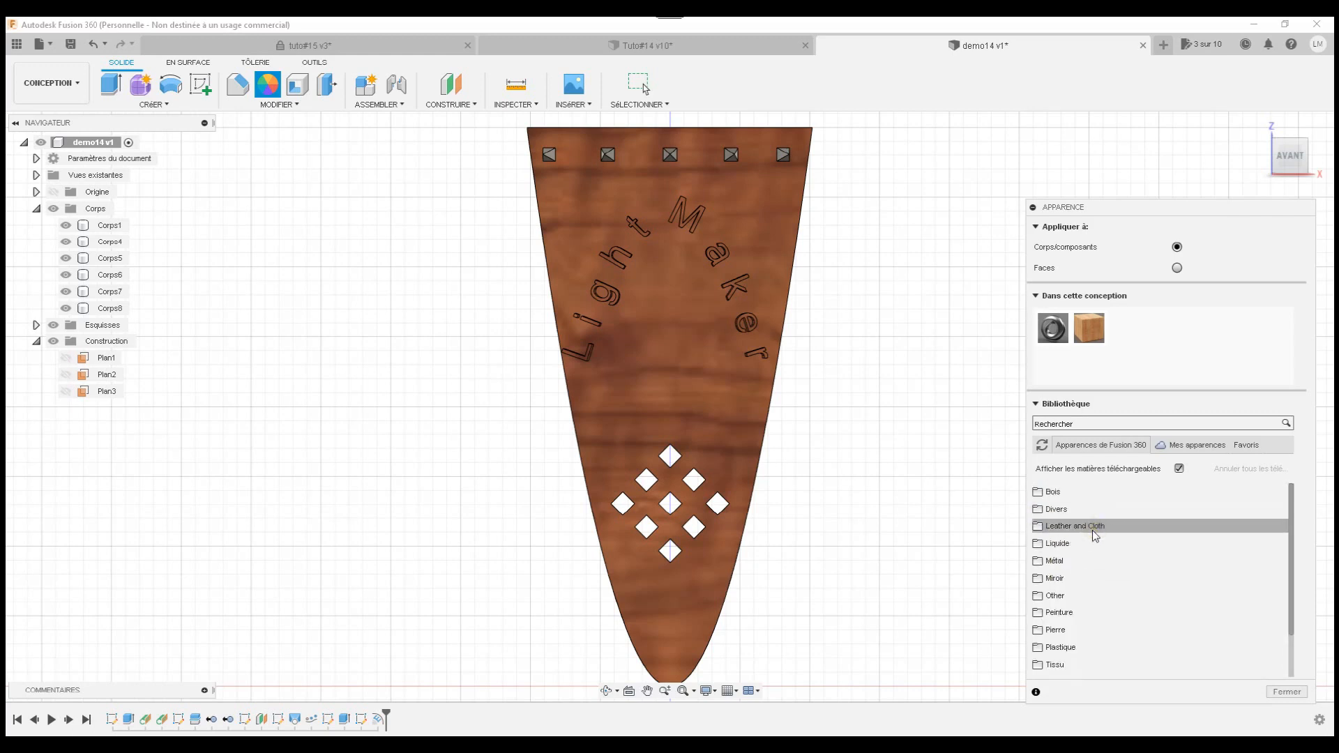
left_click(1039, 493)
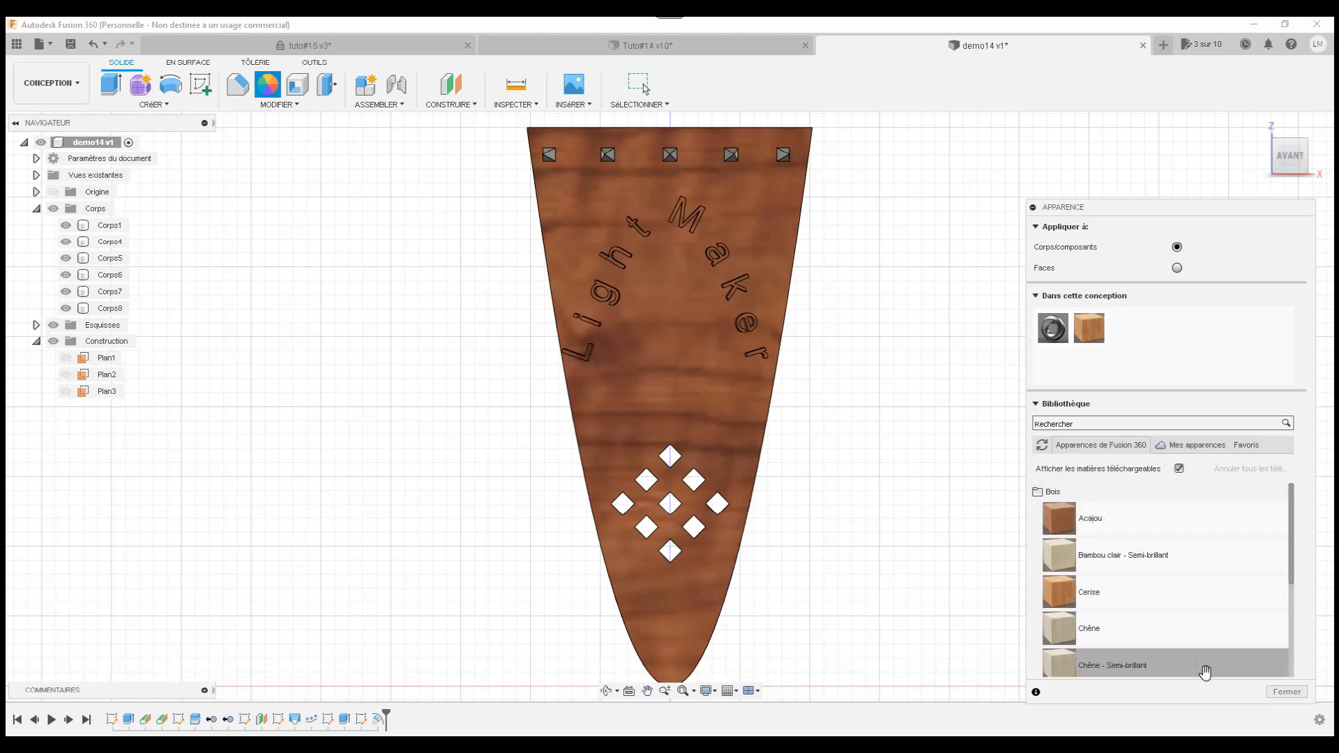
scroll(1205, 672, "down", 10)
scroll(1205, 672, "up", 10)
left_click(1287, 692)
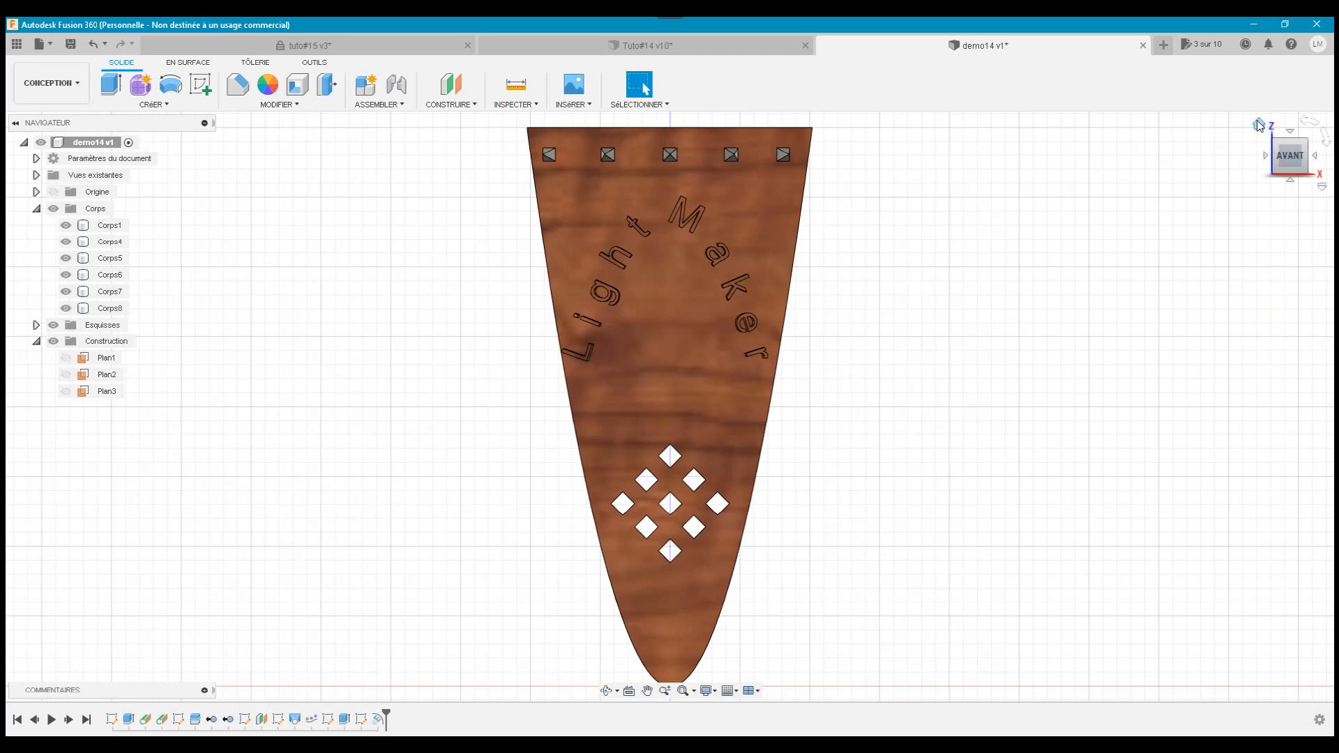
Inspect the finished plate in 3D from oblique angles and switch to the tuto#15 watering can document
left_click(1259, 125)
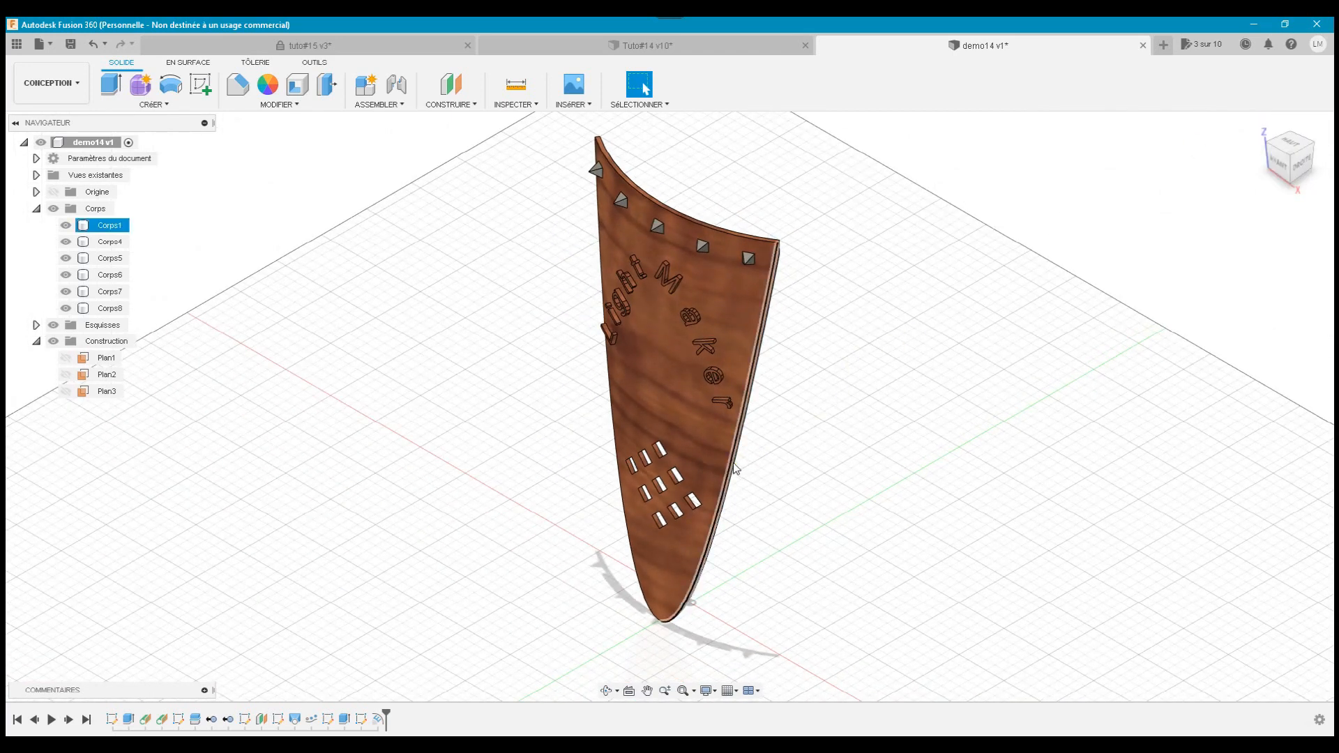
middle_click_drag(752, 462, 779, 441, "shift")
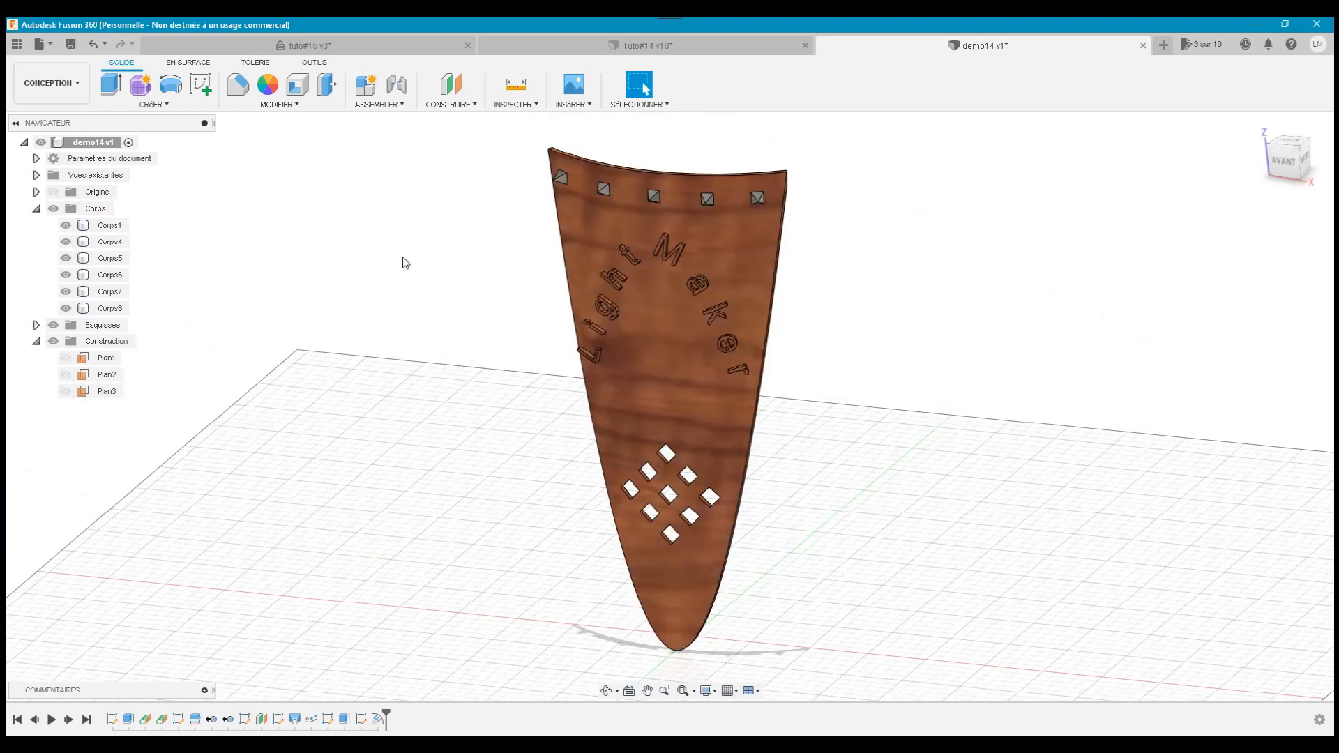
left_click(241, 47)
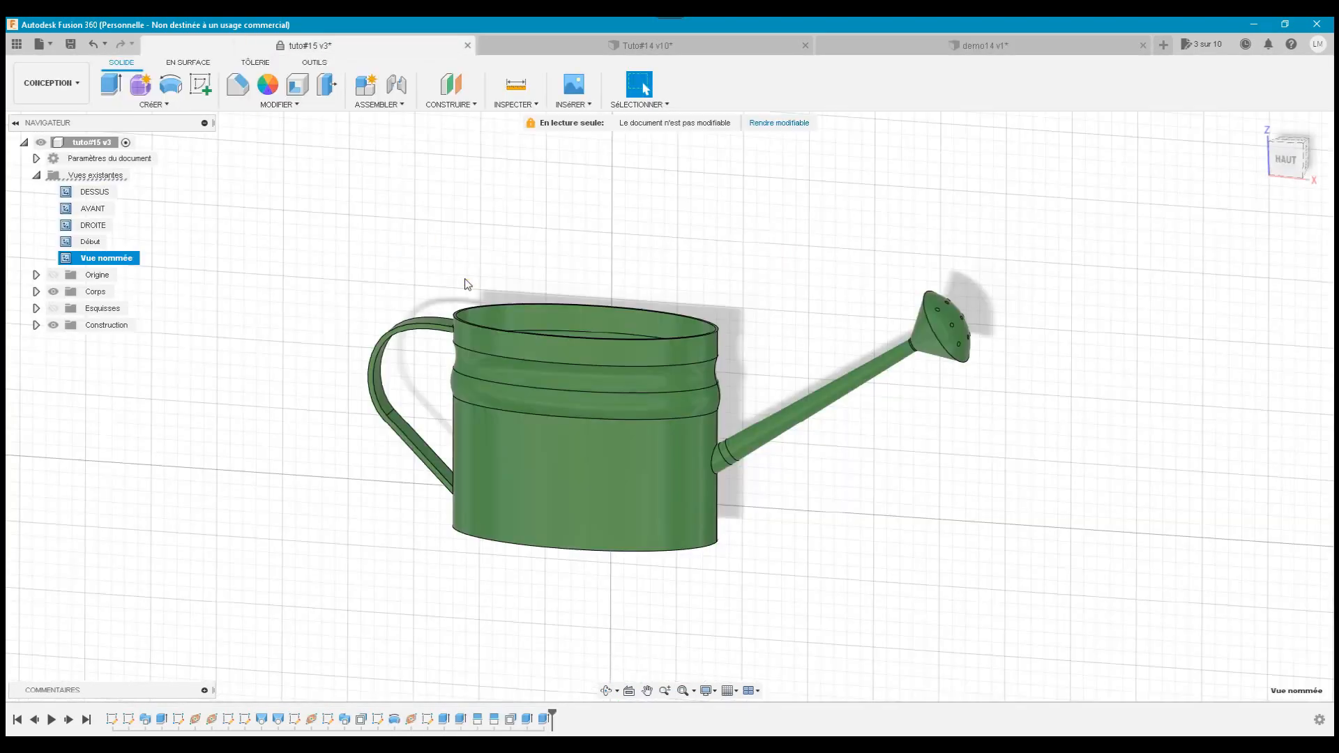